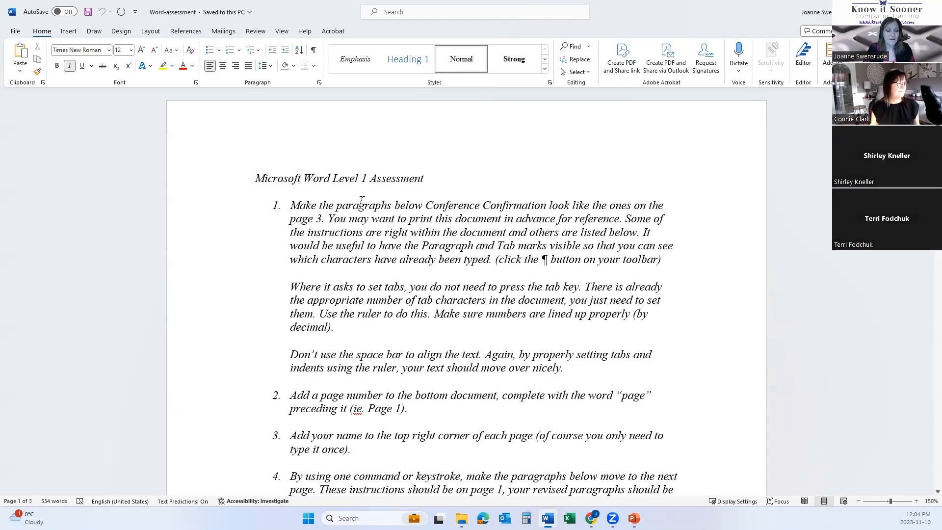
{"action": "left_click", "coordinate": [389, 205]}
{"action": "left_click", "coordinate": [406, 206]}
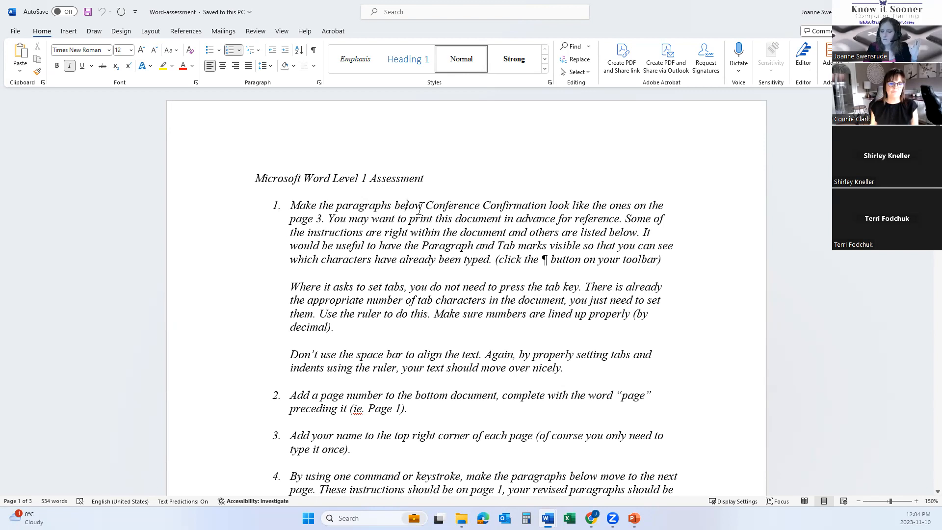
{"action": "left_click", "coordinate": [430, 178]}
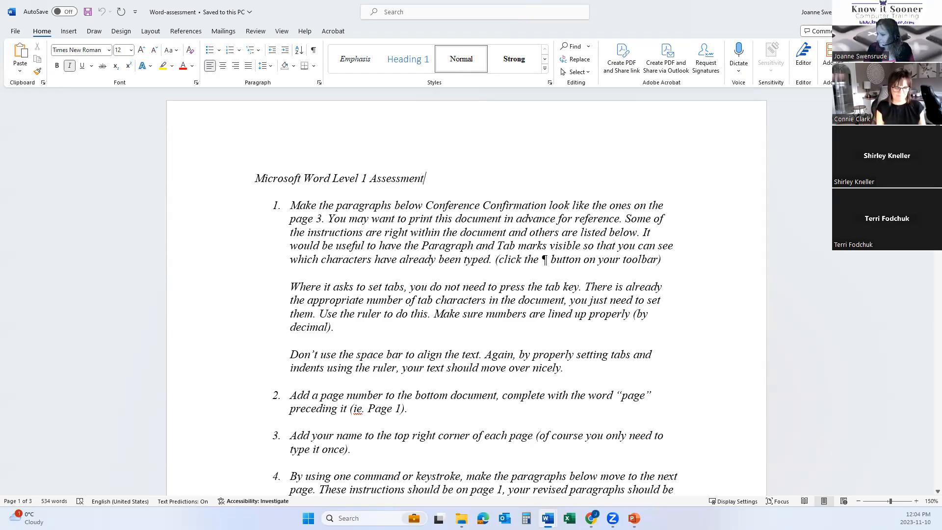
{"action": "left_click", "coordinate": [289, 180]}
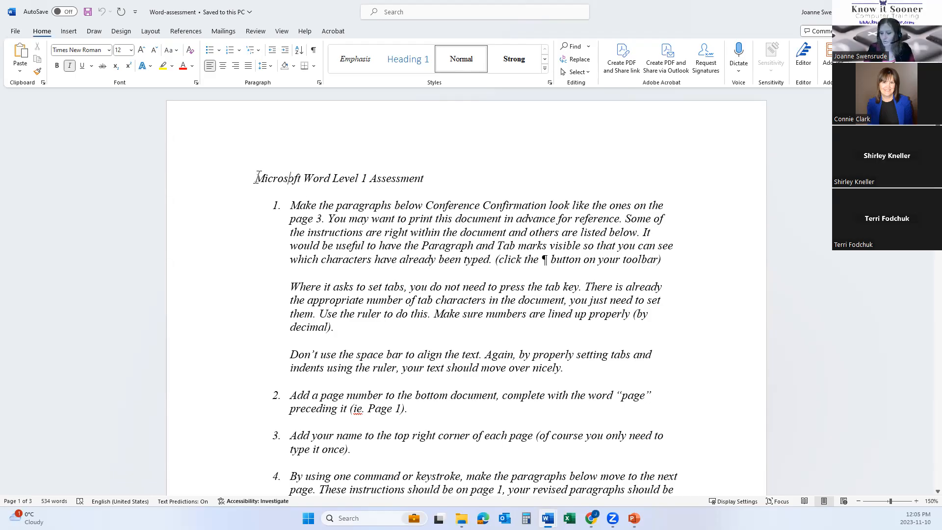
{"action": "left_click", "coordinate": [278, 184]}
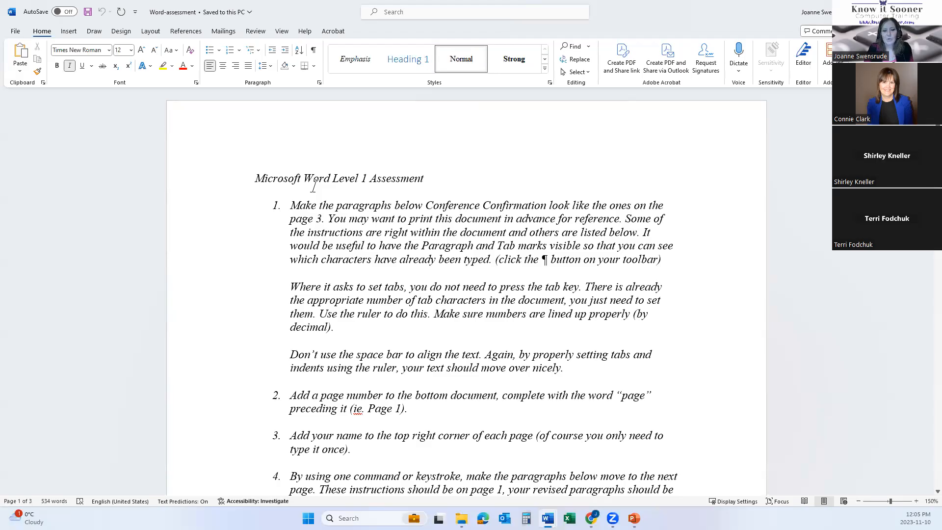
{"action": "left_click", "coordinate": [294, 203]}
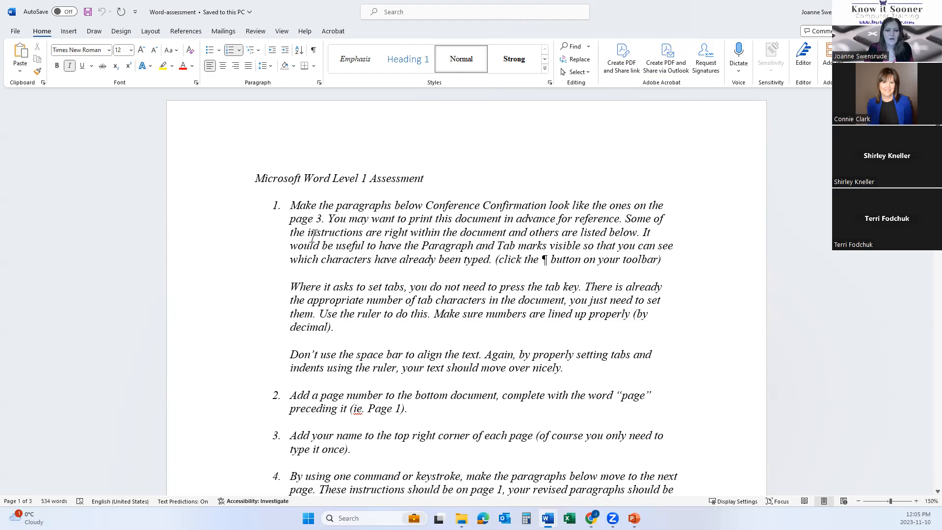
- Examine the unformatted exercise text on page 2 and the completed Conference Confirmation sample on page 3 for its tabs, bullets and indents
{"action": "scroll", "coordinate": [312, 237], "scroll_direction": "down", "scroll_amount": 3}
{"action": "scroll", "coordinate": [313, 237], "scroll_direction": "down", "scroll_amount": 4}
{"action": "scroll", "coordinate": [313, 237], "scroll_direction": "down", "scroll_amount": 10}
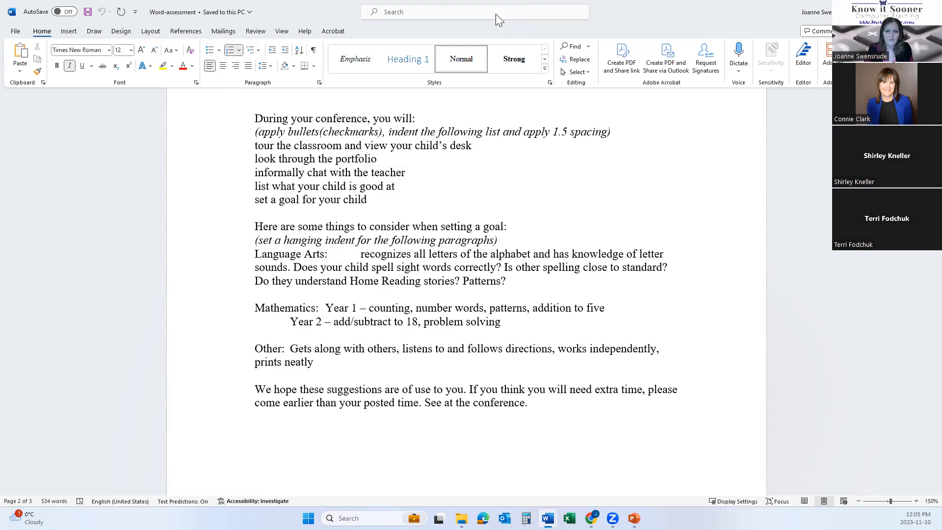
{"action": "scroll", "coordinate": [372, 210], "scroll_direction": "down", "scroll_amount": 18}
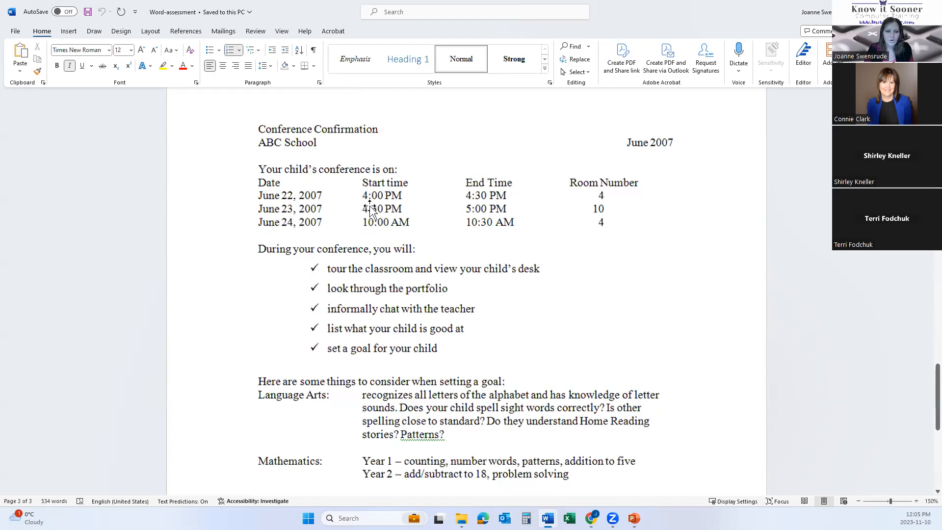
{"action": "left_click", "coordinate": [375, 241]}
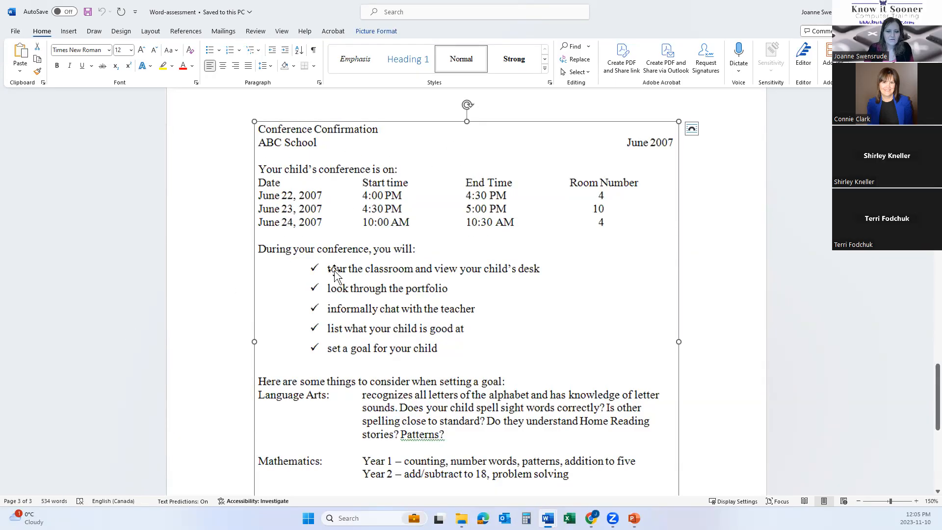
{"action": "scroll", "coordinate": [304, 237], "scroll_direction": "down", "scroll_amount": 3}
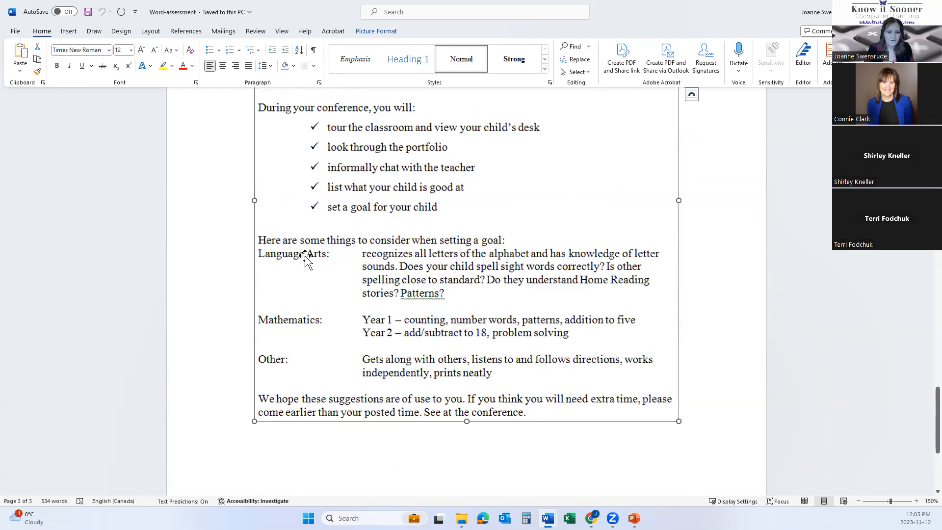
{"action": "scroll", "coordinate": [304, 257], "scroll_direction": "up", "scroll_amount": 2}
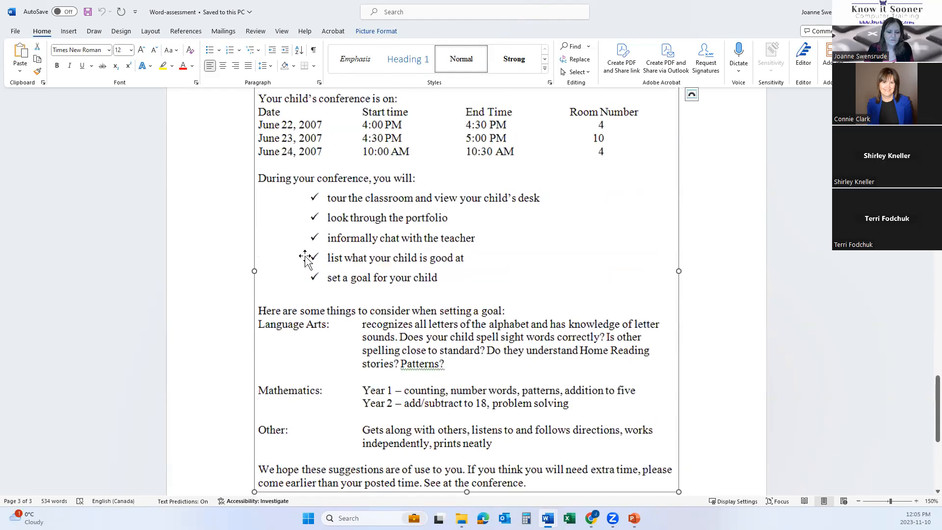
{"action": "scroll", "coordinate": [304, 258], "scroll_direction": "up", "scroll_amount": 1}
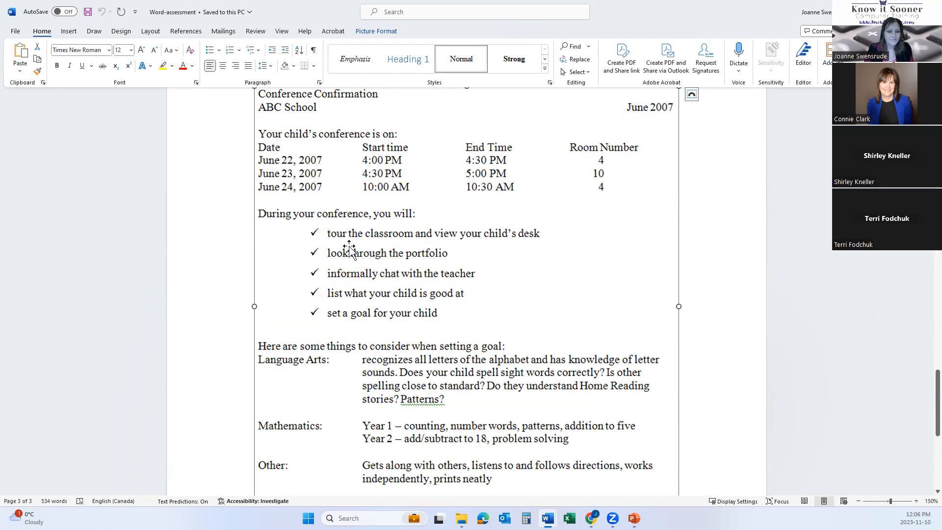
{"action": "scroll", "coordinate": [349, 250], "scroll_direction": "down", "scroll_amount": 4}
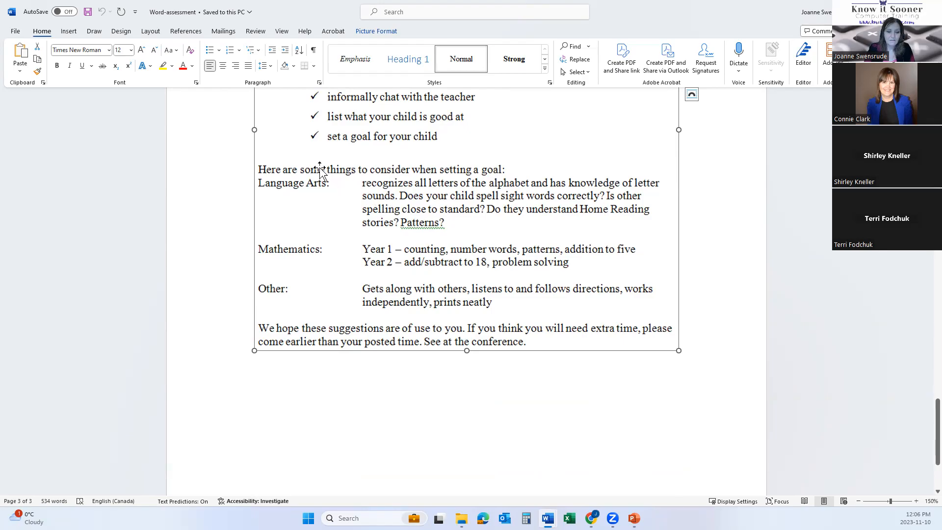
{"action": "scroll", "coordinate": [229, 258], "scroll_direction": "up", "scroll_amount": 5}
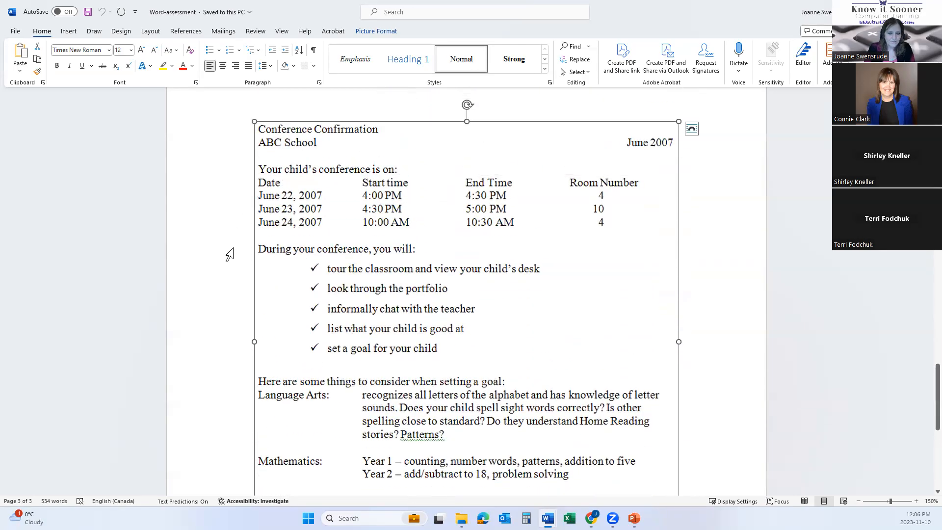
{"action": "left_click", "coordinate": [229, 258]}
{"action": "left_click", "coordinate": [556, 308]}
{"action": "scroll", "coordinate": [556, 307], "scroll_direction": "up", "scroll_amount": 10}
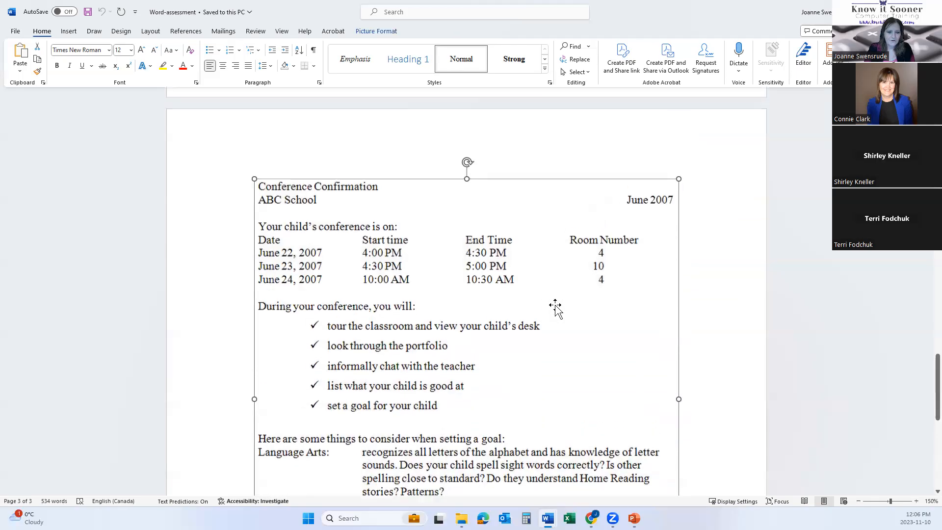
{"action": "scroll", "coordinate": [554, 304], "scroll_direction": "up", "scroll_amount": 20}
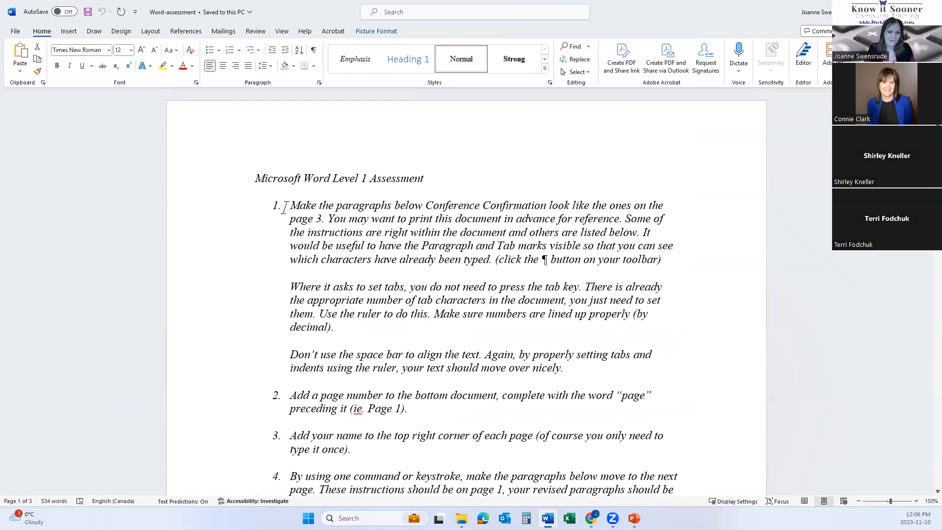
- Read the numbered assessment instructions on page 1, including the self-evaluation item 5, down to the Conference Confirmation text
{"action": "scroll", "coordinate": [221, 219], "scroll_direction": "down", "scroll_amount": 1}
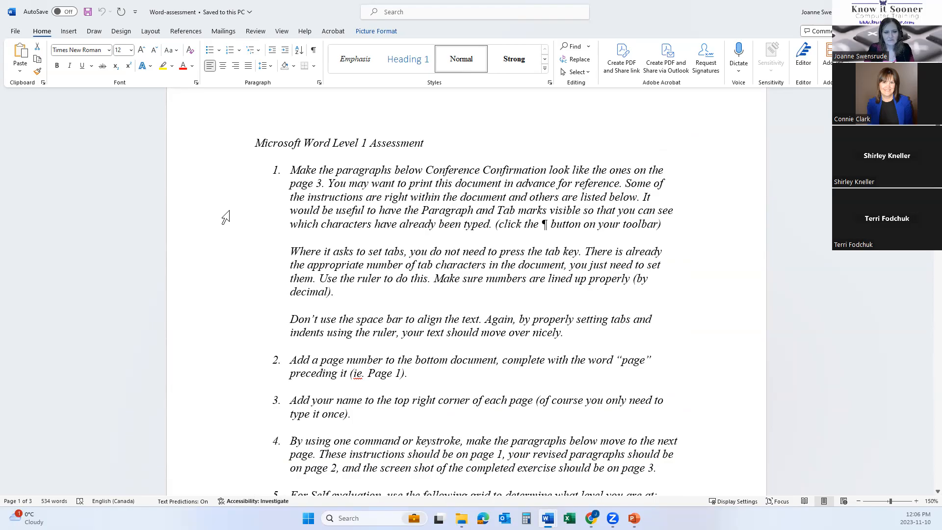
{"action": "scroll", "coordinate": [226, 218], "scroll_direction": "down", "scroll_amount": 5}
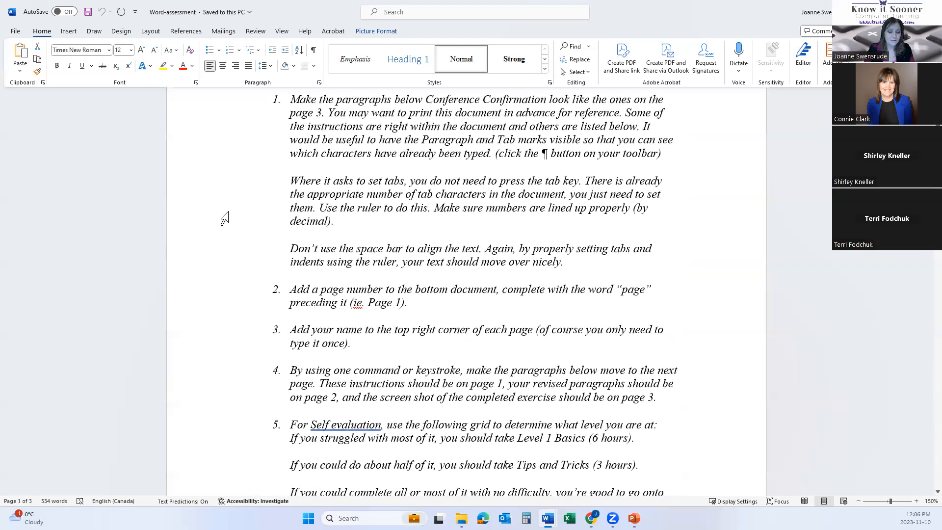
{"action": "scroll", "coordinate": [225, 218], "scroll_direction": "down", "scroll_amount": 2}
{"action": "left_click_drag", "start_coordinate": [212, 324], "coordinate": [218, 401]}
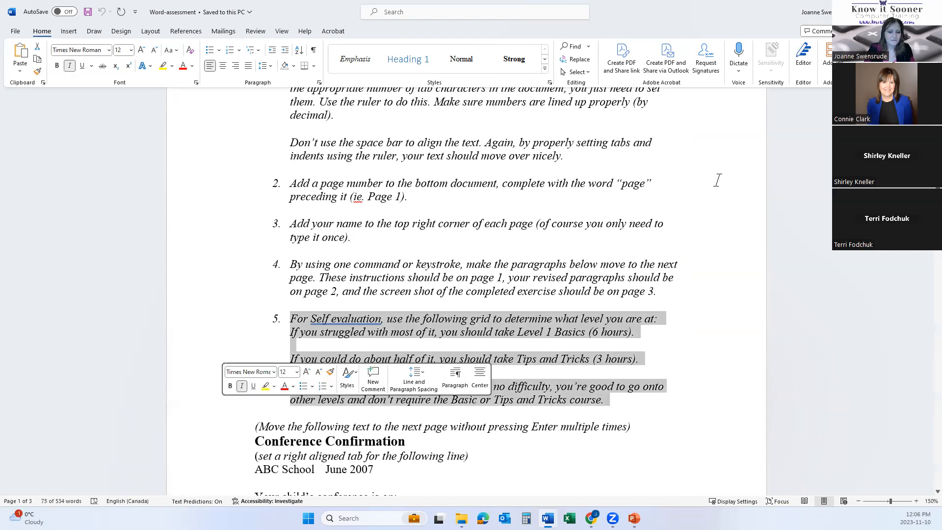
{"action": "scroll", "coordinate": [709, 197], "scroll_direction": "down", "scroll_amount": 3}
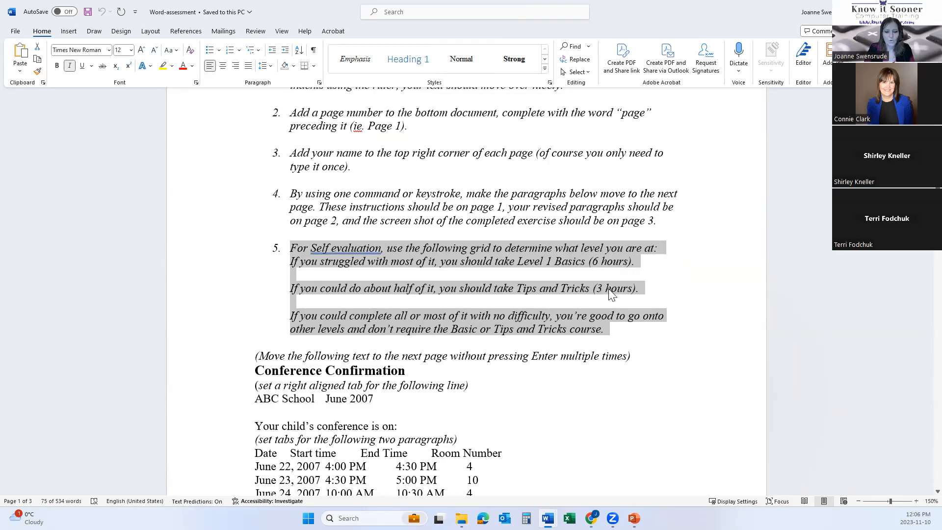
{"action": "scroll", "coordinate": [420, 213], "scroll_direction": "down", "scroll_amount": 4}
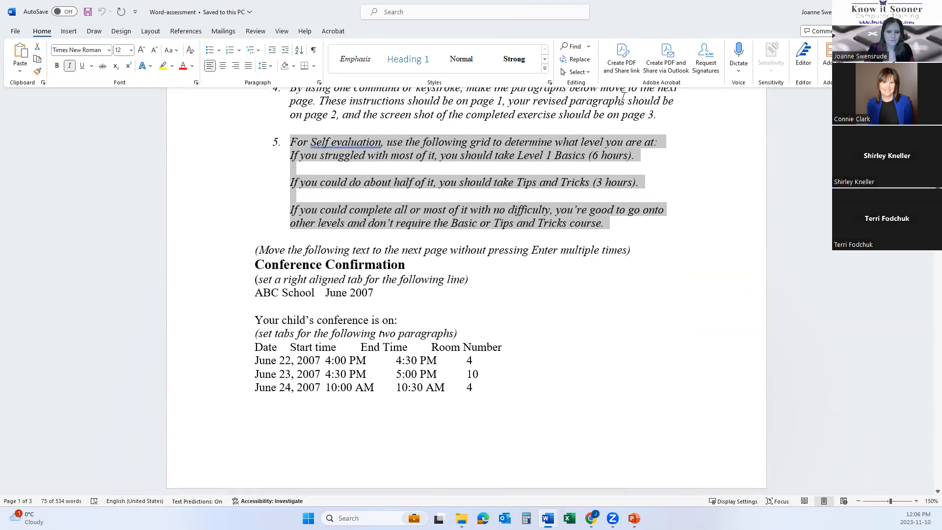
{"action": "left_click", "coordinate": [438, 223]}
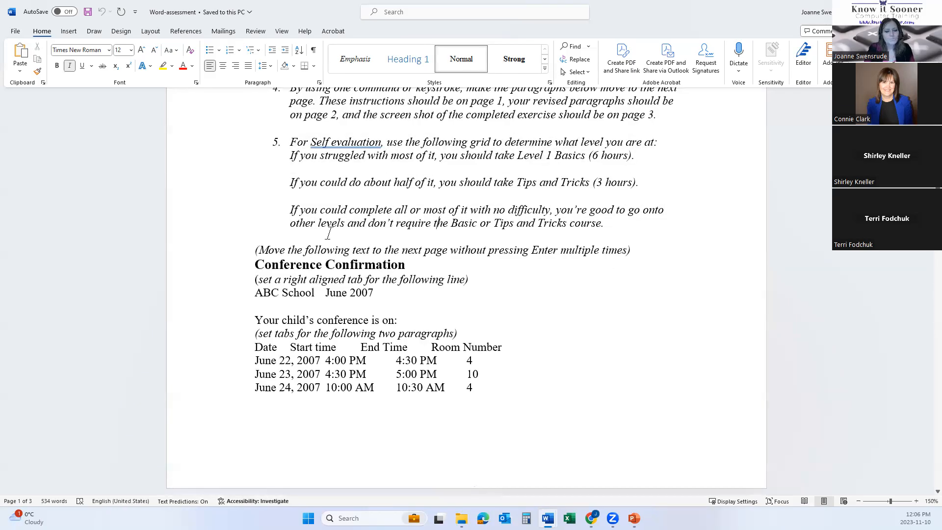
{"action": "scroll", "coordinate": [260, 214], "scroll_direction": "down", "scroll_amount": 3}
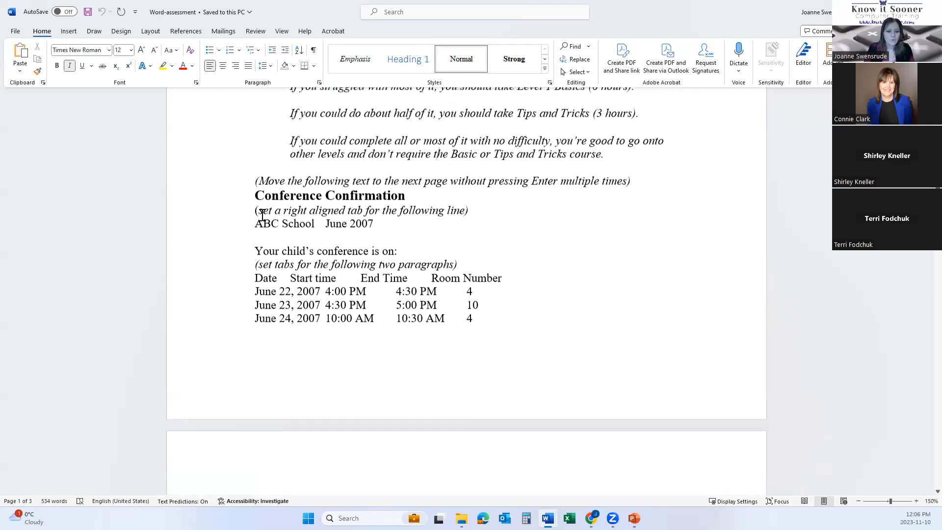
- Push the Conference Confirmation heading and the text below it onto page 2 by inserting blank paragraphs before the heading
{"action": "left_click", "coordinate": [245, 179]}
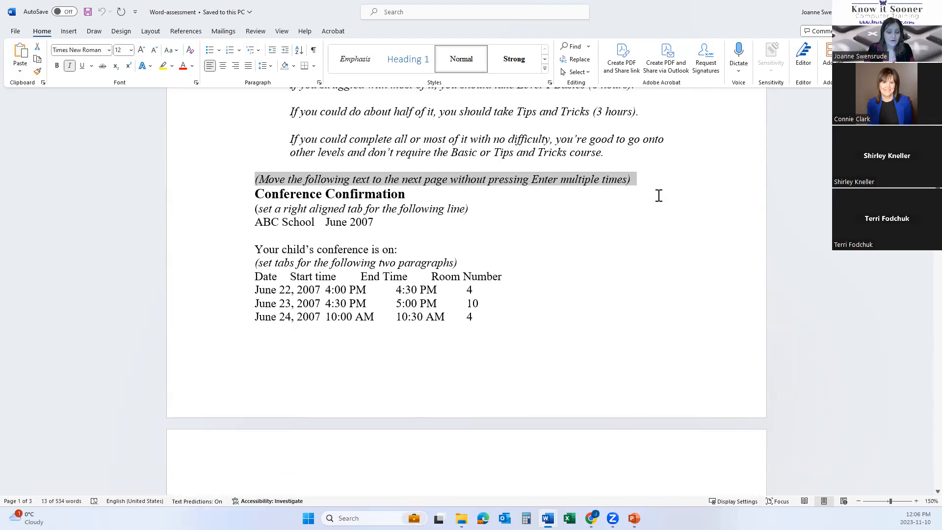
{"action": "left_click", "coordinate": [256, 180]}
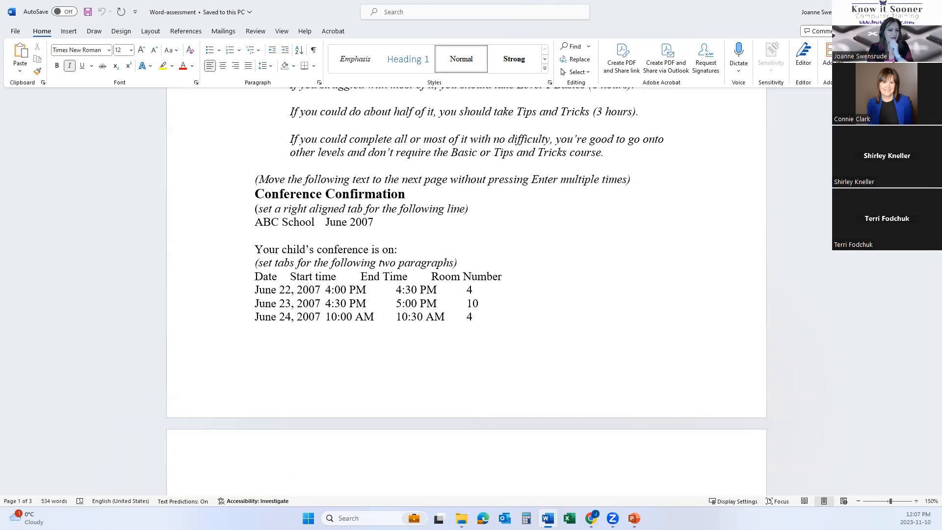
{"action": "left_click", "coordinate": [255, 193]}
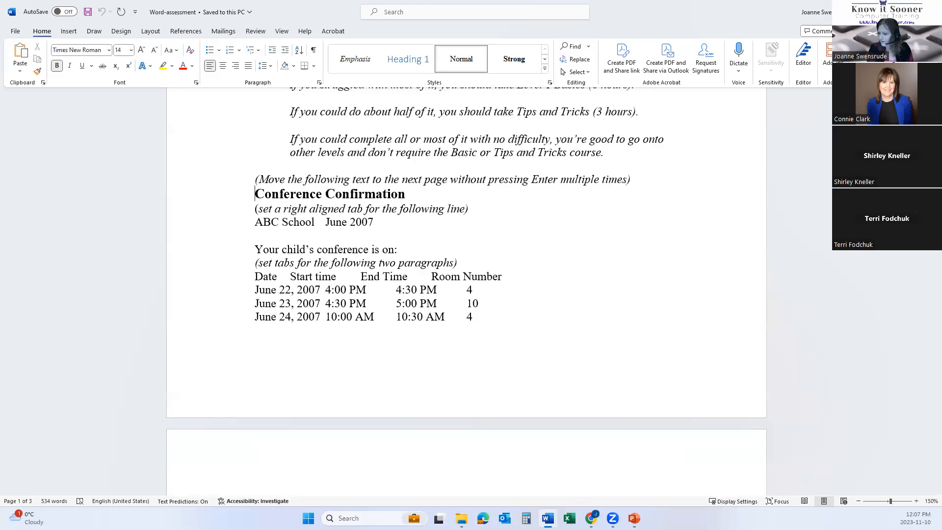
{"action": "key", "text": "Return"}
{"action": "key", "text": "Return"}
{"action": "key", "text": "Return"}
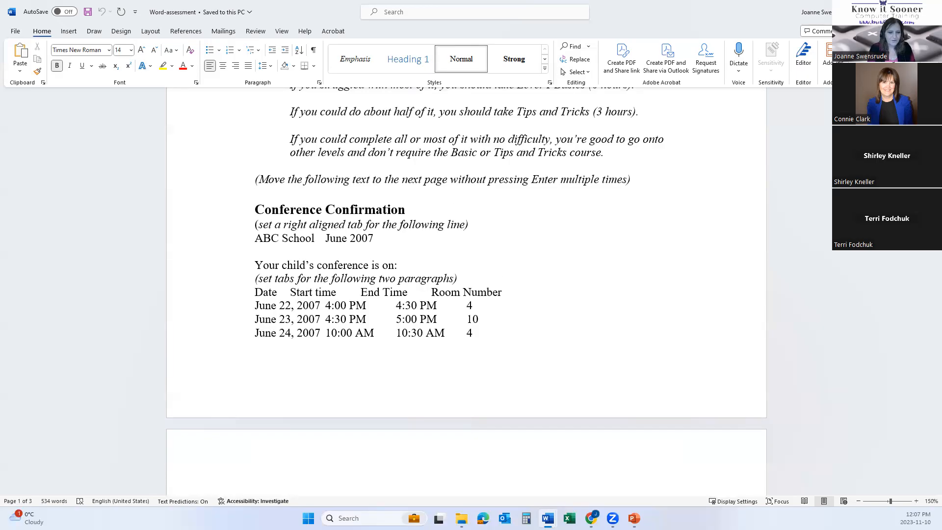
{"action": "key", "text": "Return"}
{"action": "key", "text": "Return"}
{"action": "key", "text": "Return"}
{"action": "key", "text": "Return"}
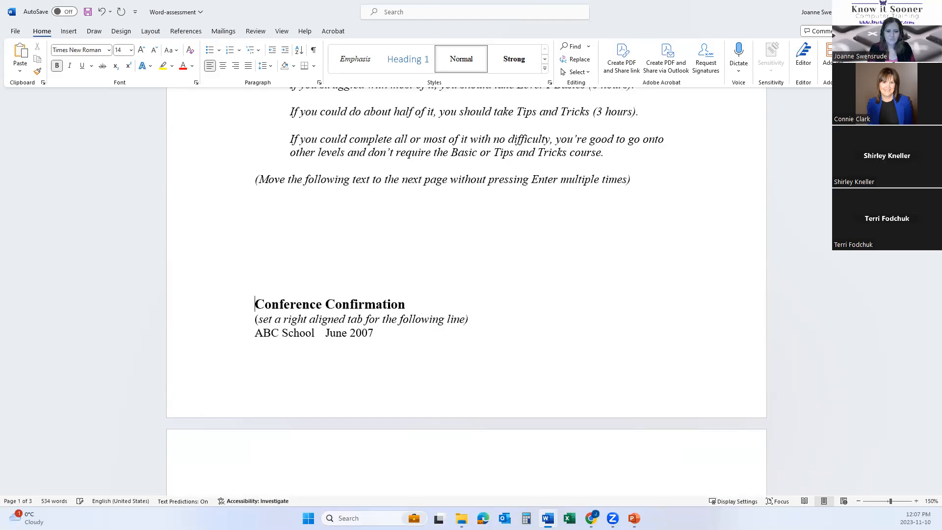
{"action": "key", "text": "Return"}
{"action": "key", "text": "Return"}
{"action": "key", "text": "Return"}
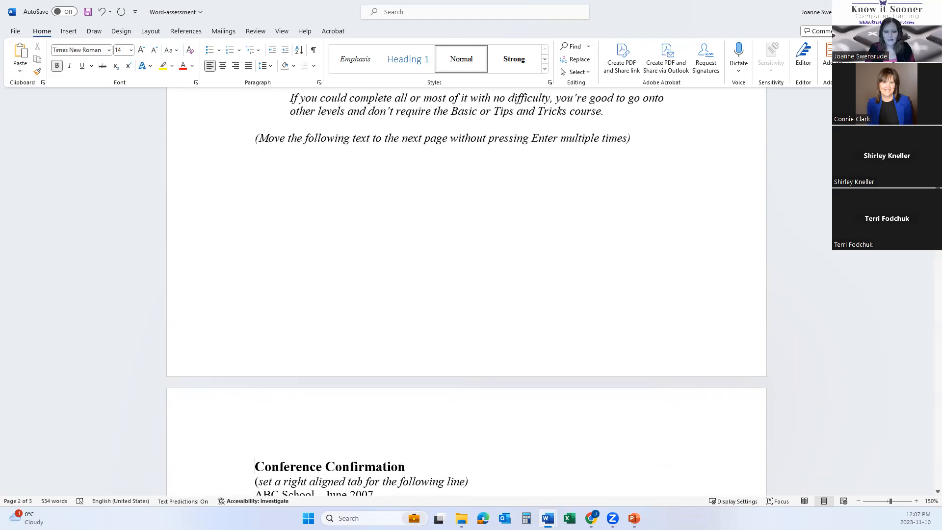
- Check how the moved Conference Confirmation text sits on page 2 relative to the page 3 sample and the page 1 instructions
{"action": "scroll", "coordinate": [368, 216], "scroll_direction": "down", "scroll_amount": 5}
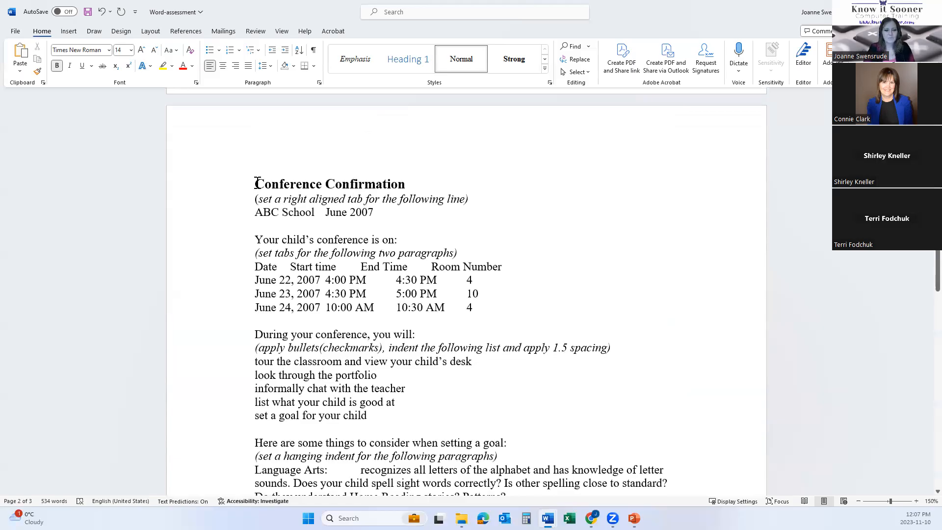
{"action": "scroll", "coordinate": [324, 216], "scroll_direction": "down", "scroll_amount": 7}
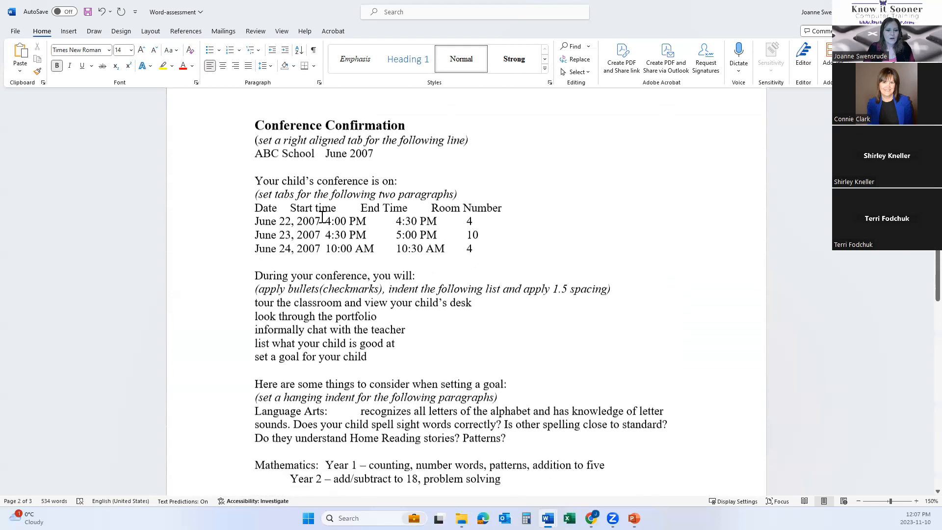
{"action": "scroll", "coordinate": [314, 227], "scroll_direction": "down", "scroll_amount": 3}
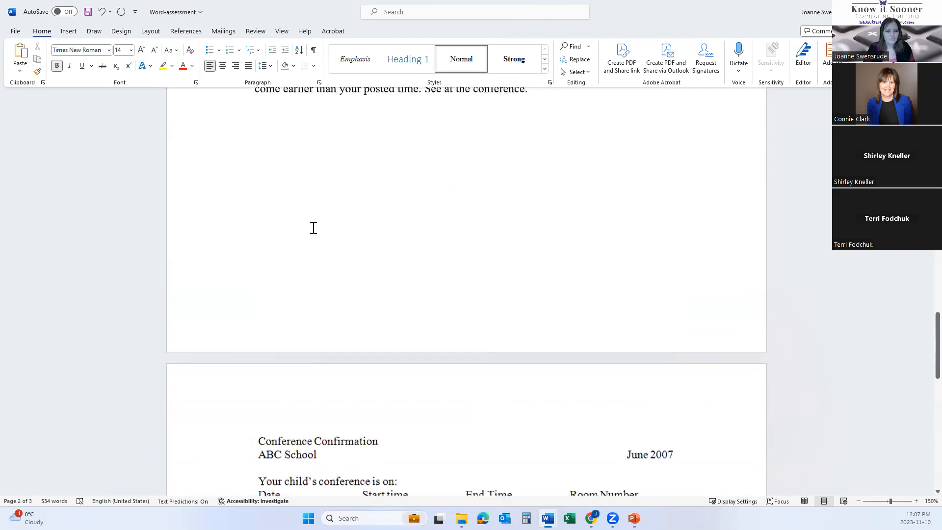
{"action": "scroll", "coordinate": [313, 229], "scroll_direction": "up", "scroll_amount": 11}
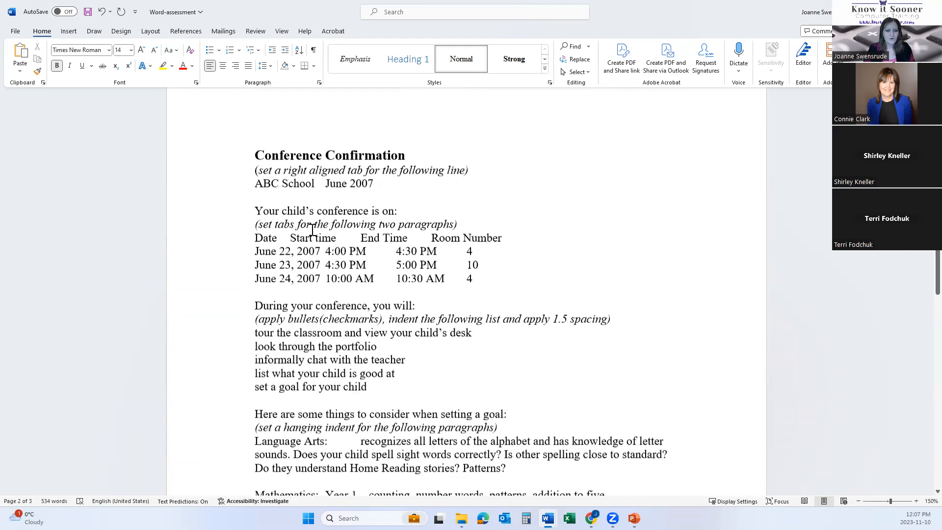
{"action": "scroll", "coordinate": [311, 227], "scroll_direction": "up", "scroll_amount": 10}
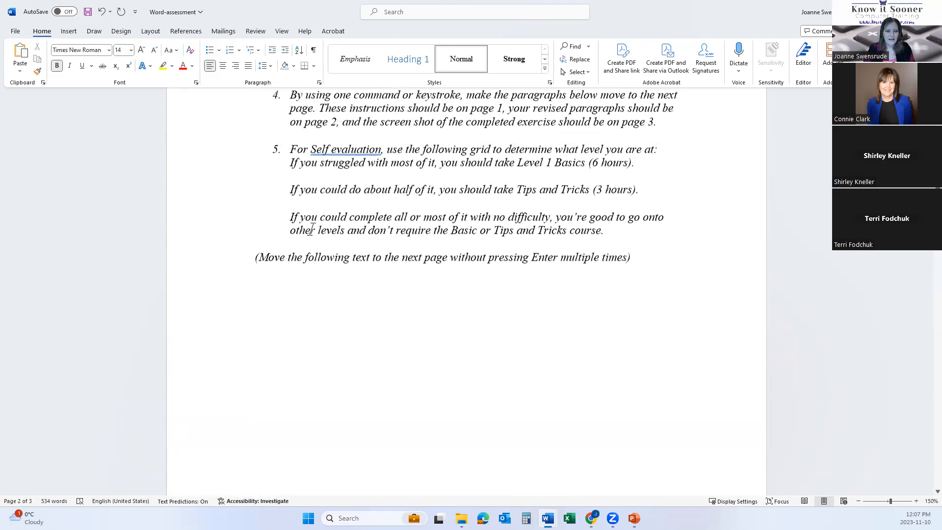
{"action": "scroll", "coordinate": [311, 227], "scroll_direction": "up", "scroll_amount": 7}
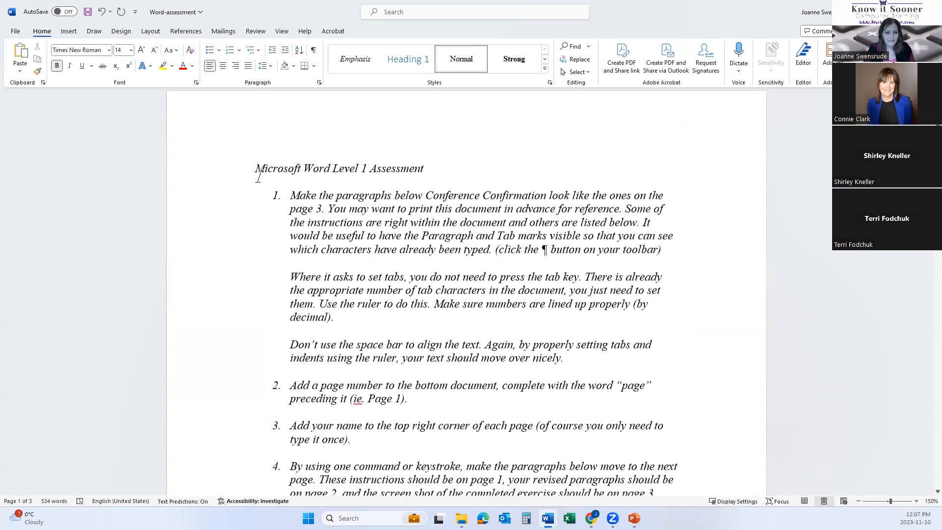
- Set the Microsoft Word Level 1 Assessment title to 48 pt and check how the page 2 text shifts
{"action": "left_click", "coordinate": [215, 180]}
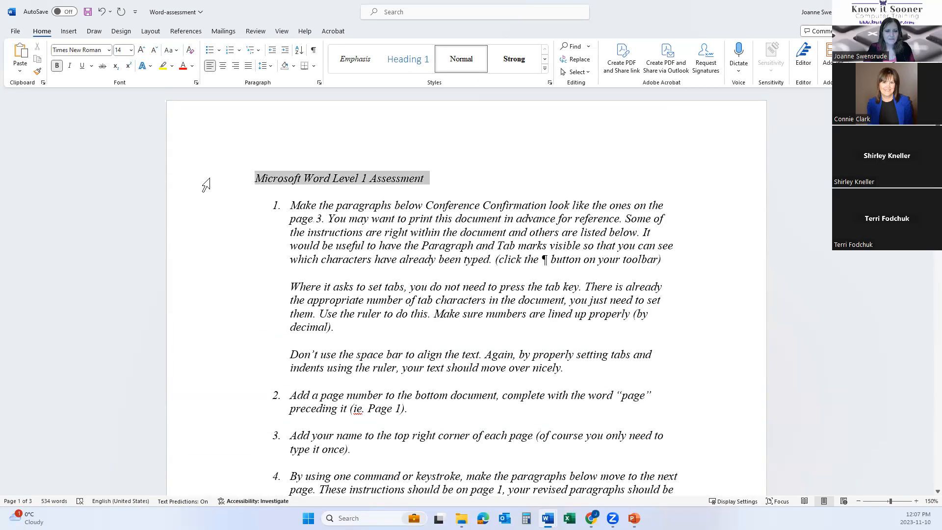
{"action": "left_click", "coordinate": [132, 50]}
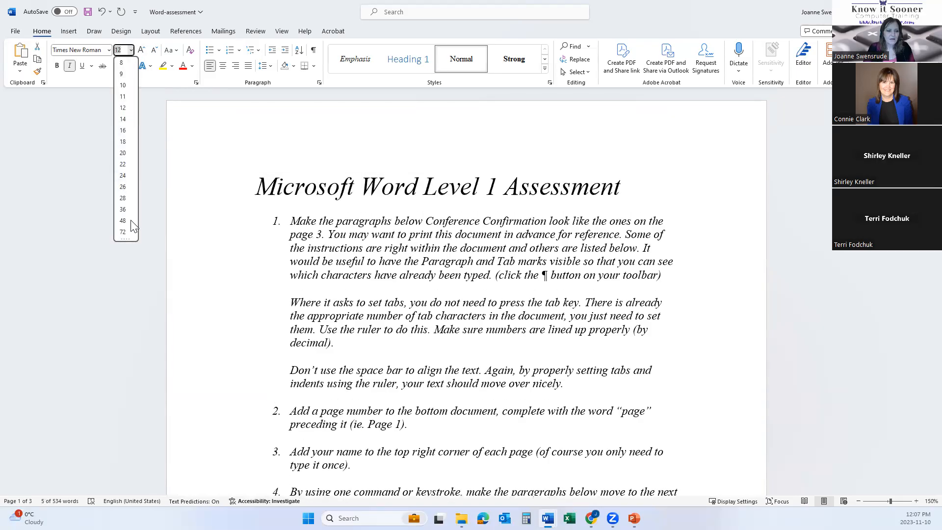
{"action": "left_click", "coordinate": [131, 221]}
{"action": "scroll", "coordinate": [338, 270], "scroll_direction": "down", "scroll_amount": 2}
{"action": "scroll", "coordinate": [338, 270], "scroll_direction": "down", "scroll_amount": 10}
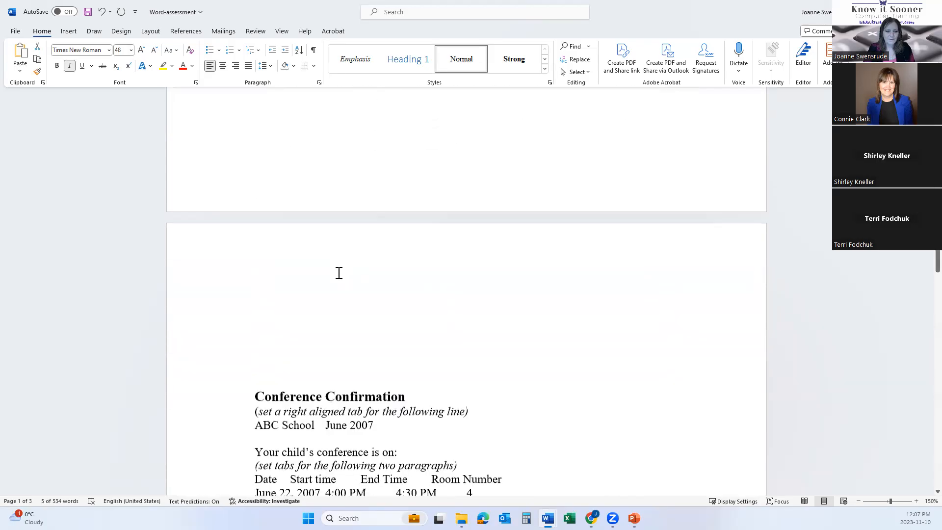
{"action": "scroll", "coordinate": [338, 273], "scroll_direction": "down", "scroll_amount": 2}
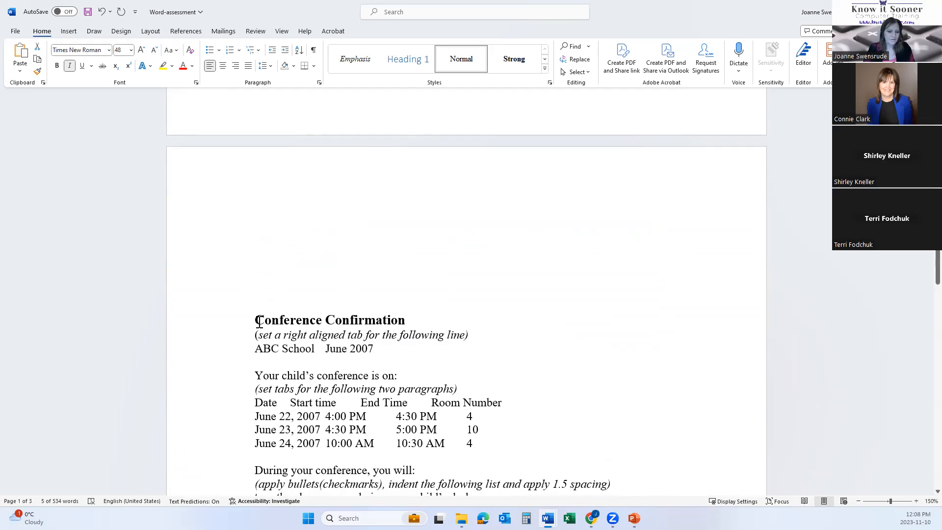
- Place the cursor in the blank paragraphs atop page 2 and show the ruler
{"action": "left_click", "coordinate": [302, 227]}
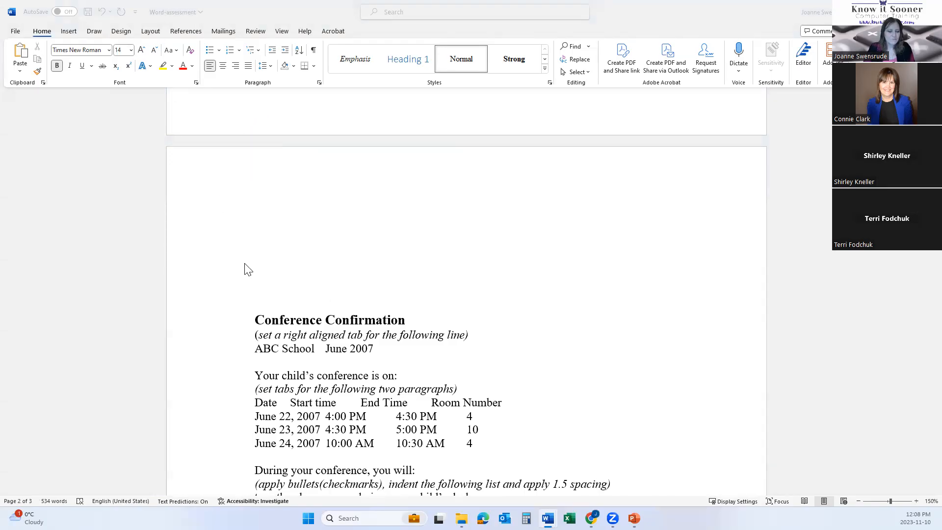
{"action": "left_click", "coordinate": [197, 33]}
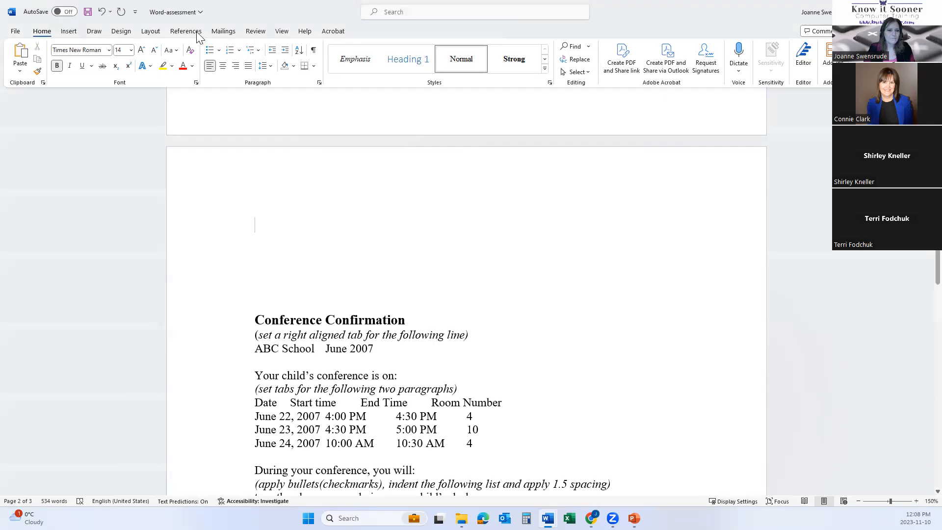
{"action": "key", "text": "alt+w"}
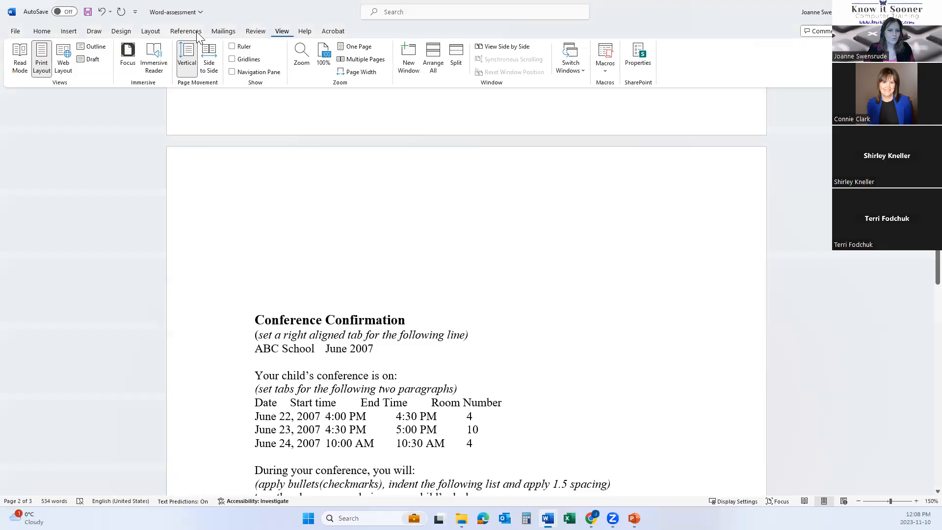
{"action": "left_click", "coordinate": [232, 47]}
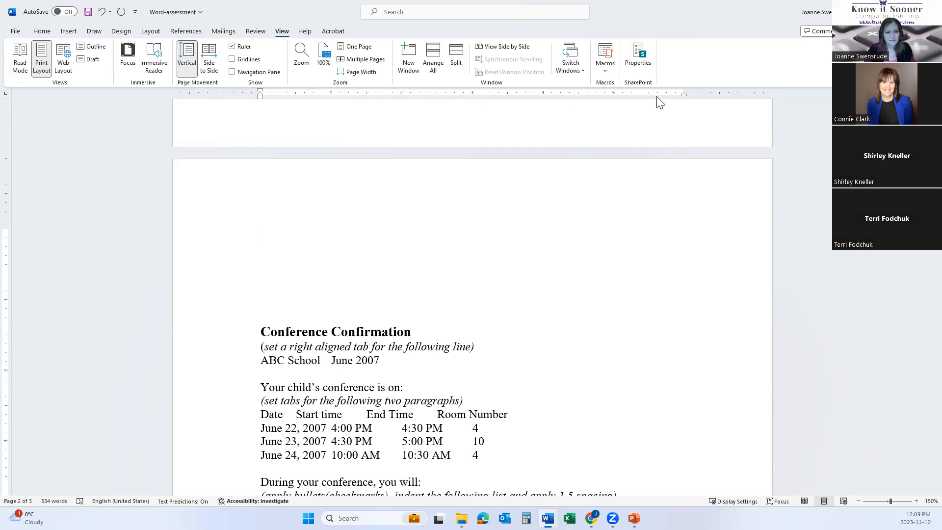
- Check which measurement units the advanced display options offer, and close the options without applying changes
{"action": "left_click", "coordinate": [15, 32]}
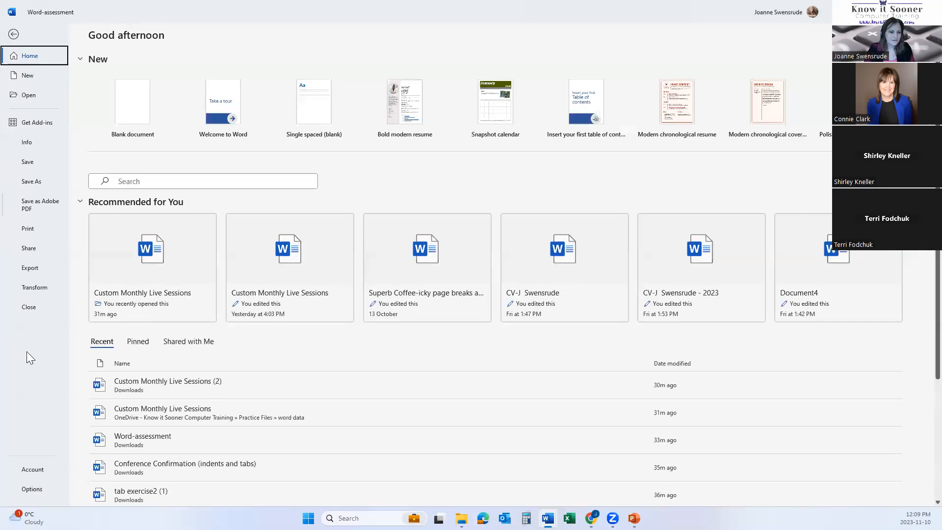
{"action": "left_click", "coordinate": [29, 493]}
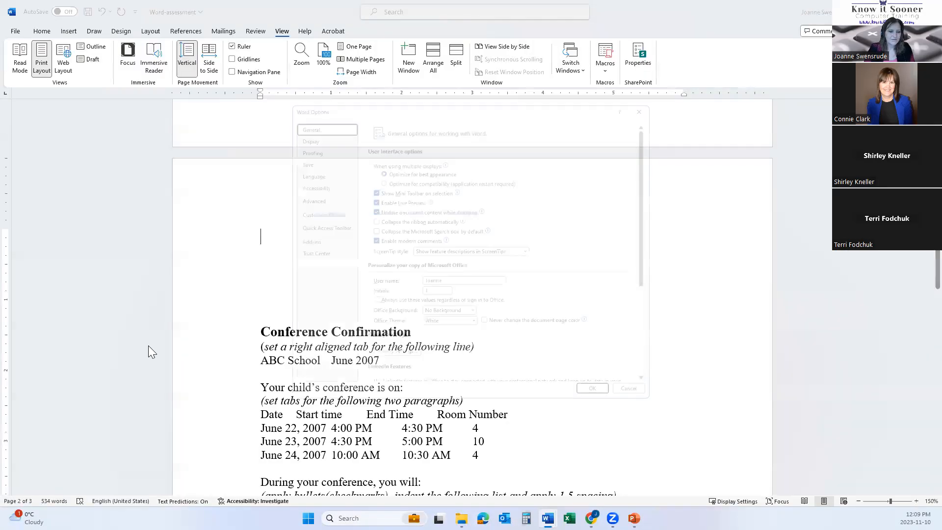
{"action": "left_click", "coordinate": [308, 193]}
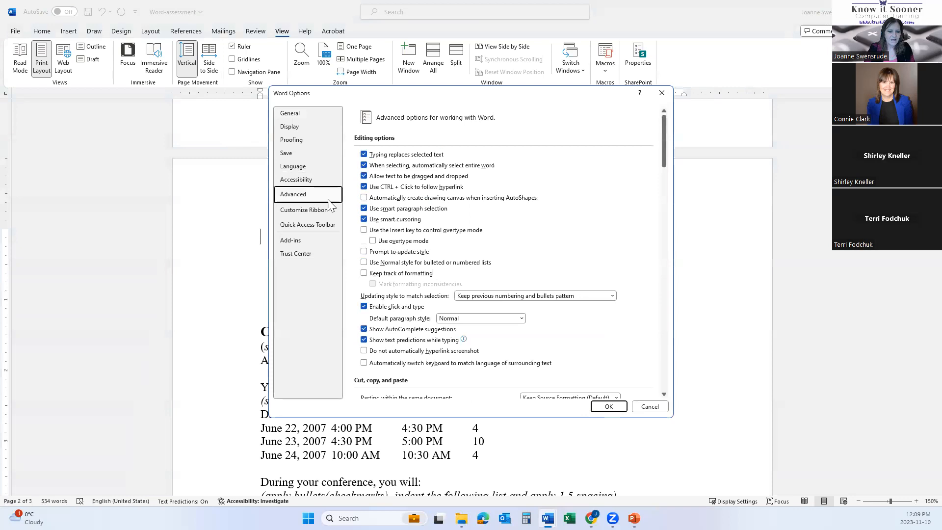
{"action": "left_click_drag", "start_coordinate": [663, 143], "coordinate": [686, 248]}
{"action": "scroll", "coordinate": [633, 260], "scroll_direction": "down", "scroll_amount": 6}
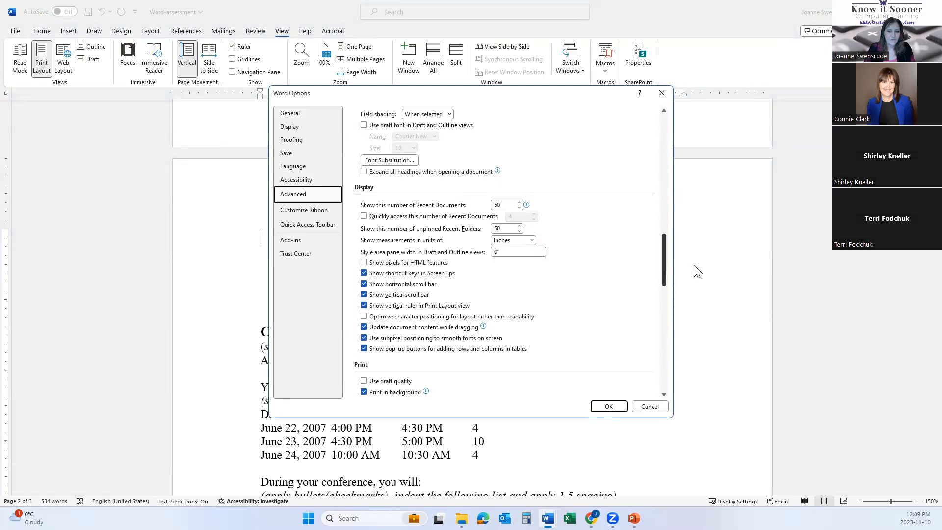
{"action": "left_click", "coordinate": [535, 223]}
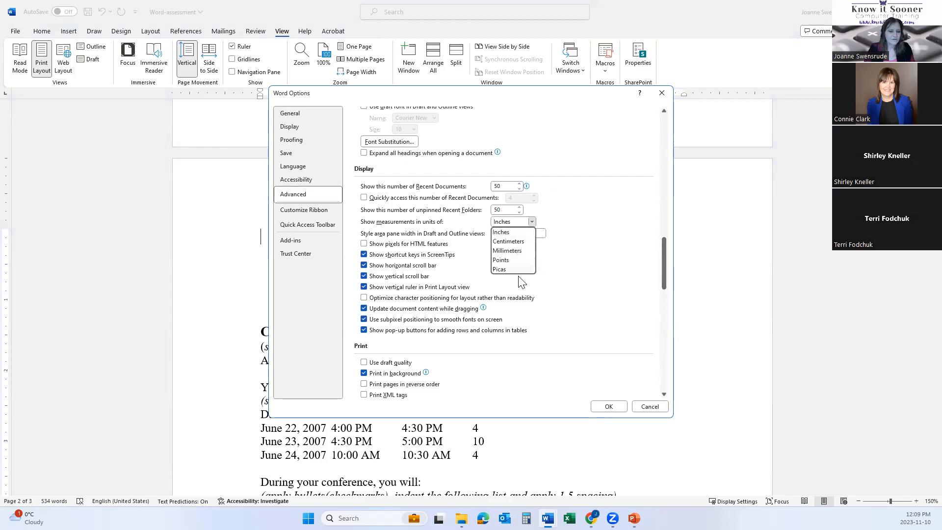
{"action": "left_click", "coordinate": [562, 218]}
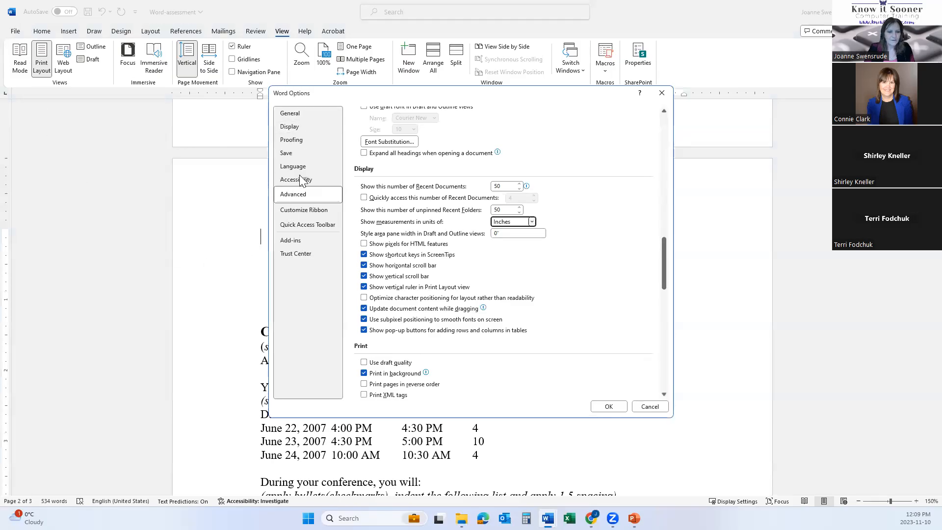
{"action": "left_click", "coordinate": [297, 195]}
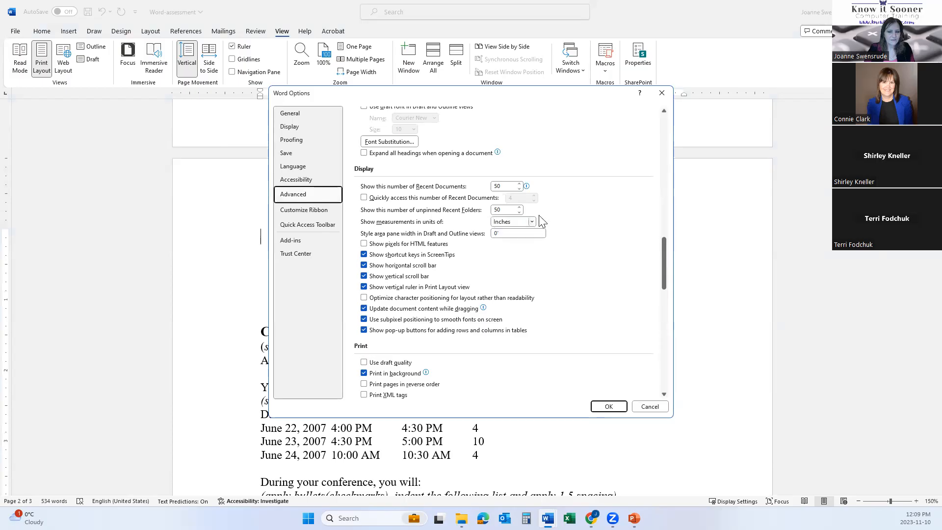
{"action": "left_click", "coordinate": [650, 407]}
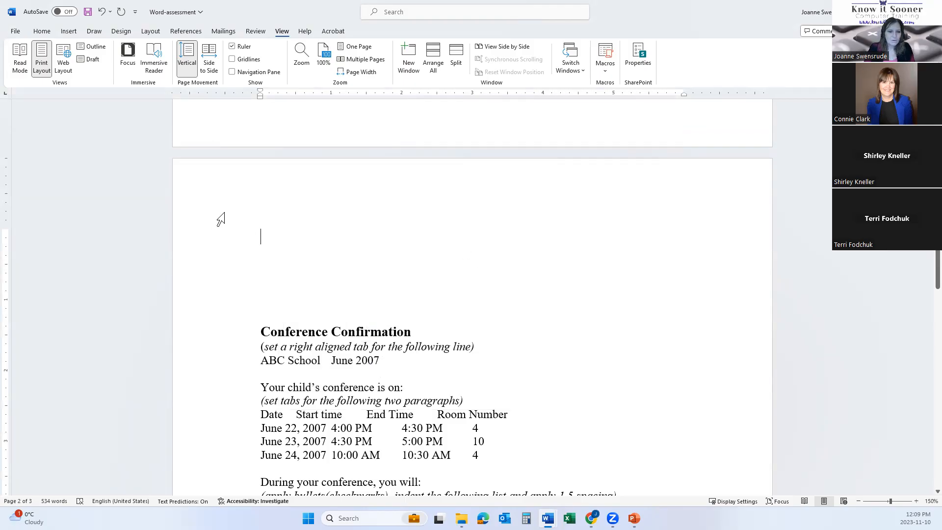
- Return to the page 1 instructions and show the paragraph, tab and space formatting marks throughout the document
{"action": "scroll", "coordinate": [221, 220], "scroll_direction": "up", "scroll_amount": 2}
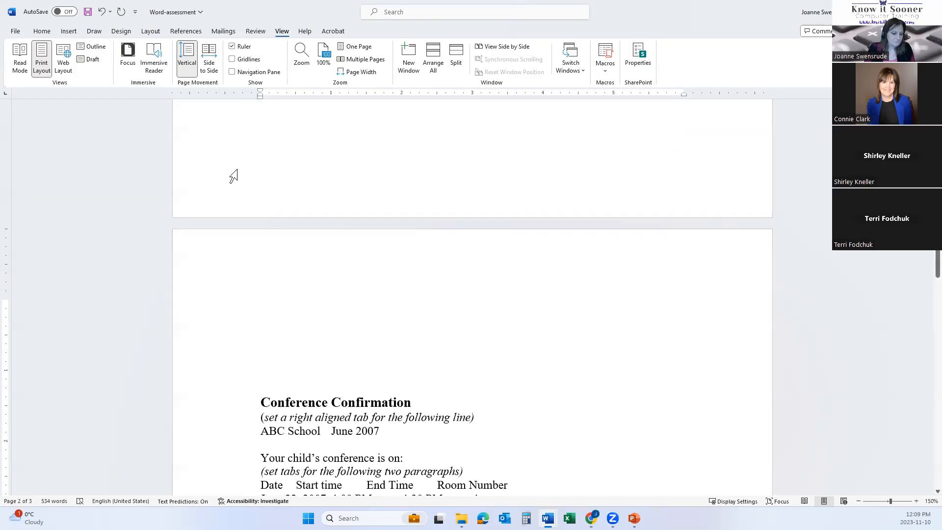
{"action": "scroll", "coordinate": [169, 247], "scroll_direction": "up", "scroll_amount": 4}
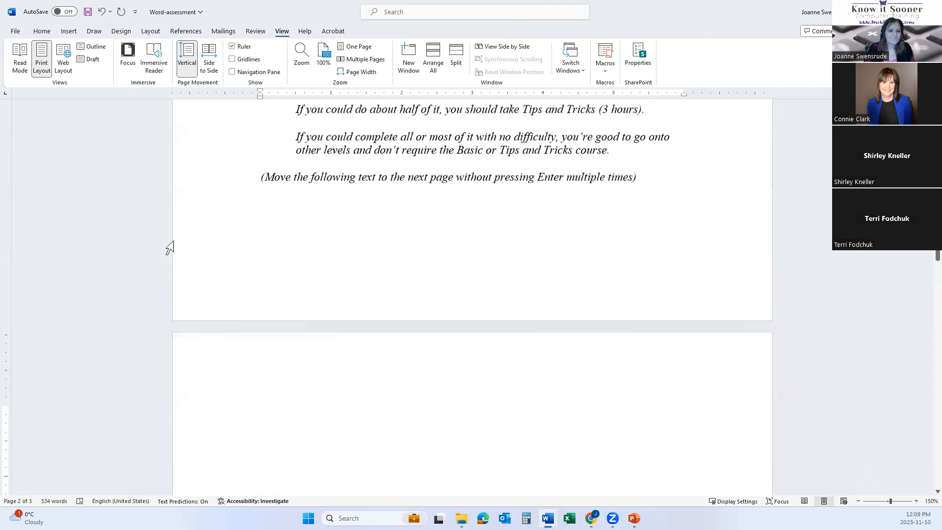
{"action": "scroll", "coordinate": [169, 247], "scroll_direction": "up", "scroll_amount": 6}
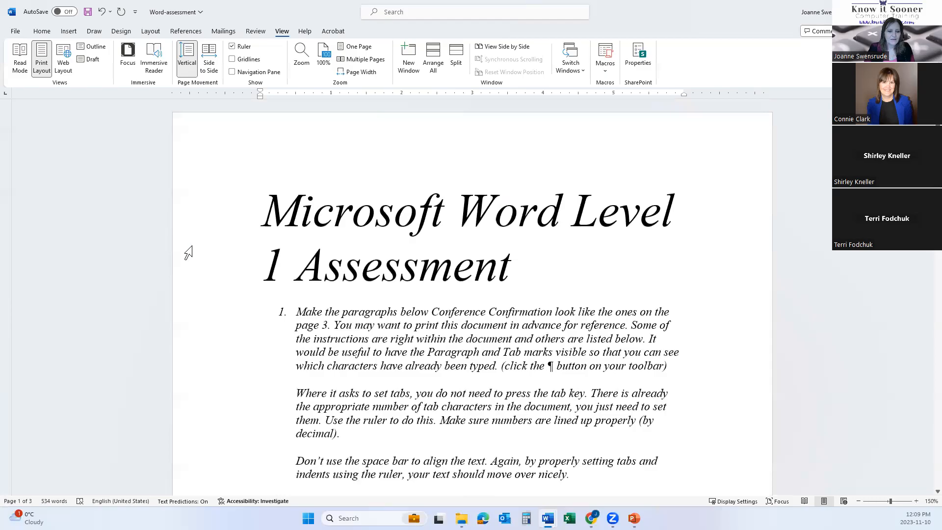
{"action": "scroll", "coordinate": [187, 252], "scroll_direction": "down", "scroll_amount": 3}
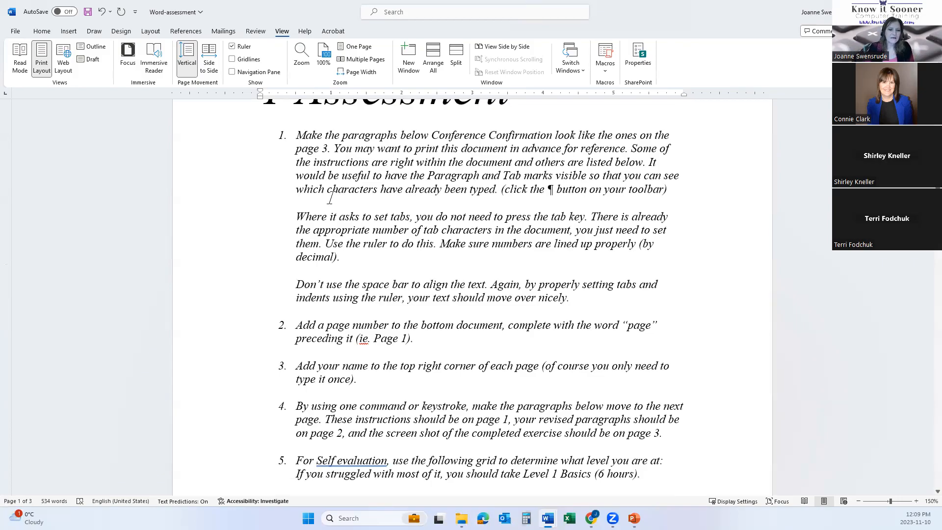
{"action": "left_click_drag", "start_coordinate": [288, 198], "coordinate": [336, 200]}
{"action": "left_click", "coordinate": [307, 206]}
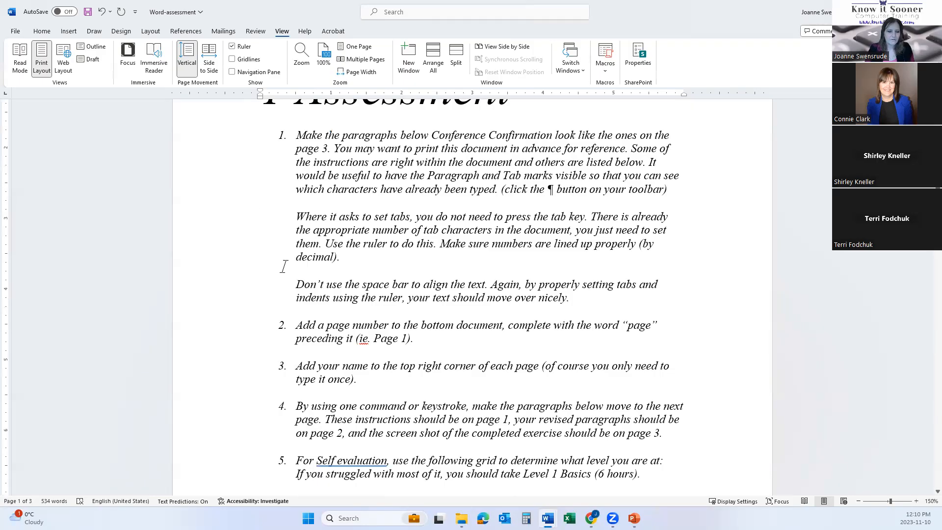
{"action": "left_click", "coordinate": [39, 30]}
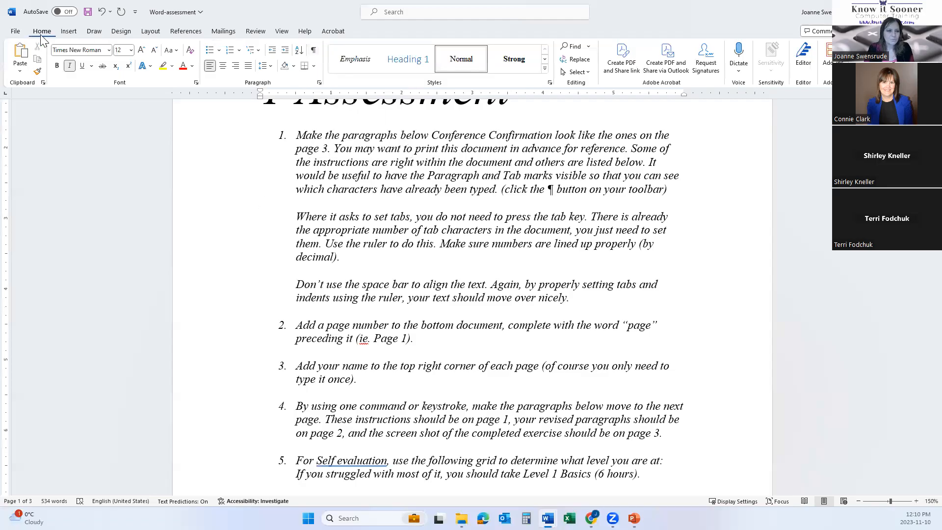
{"action": "left_click", "coordinate": [313, 50]}
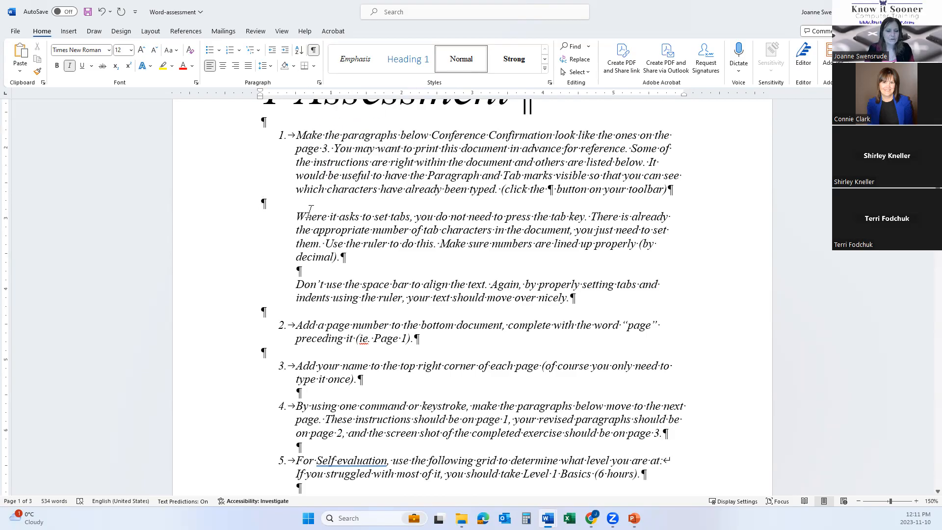
- Examine the paragraph marks and space dots in the enlarged title and the blank paragraph marks between the instructions
{"action": "scroll", "coordinate": [308, 211], "scroll_direction": "up", "scroll_amount": 3}
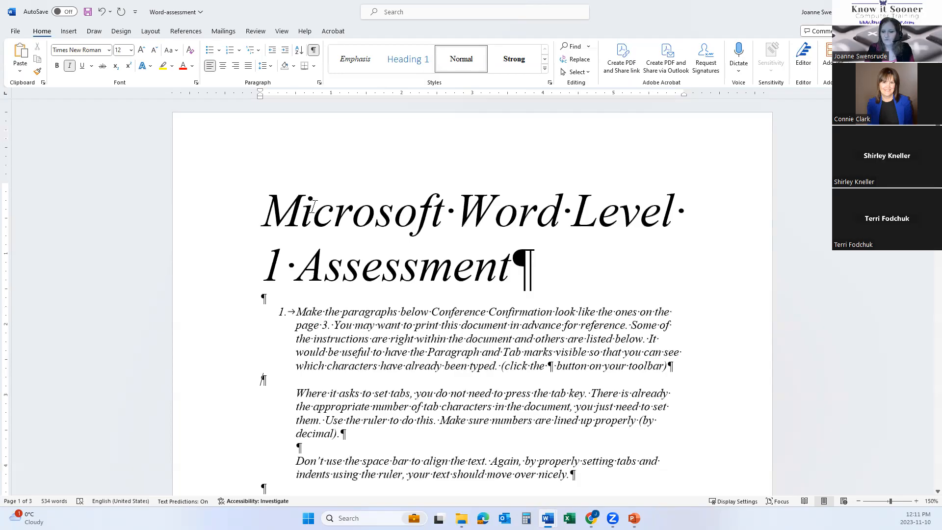
{"action": "scroll", "coordinate": [313, 206], "scroll_direction": "down", "scroll_amount": 1}
{"action": "scroll", "coordinate": [313, 206], "scroll_direction": "down", "scroll_amount": 1}
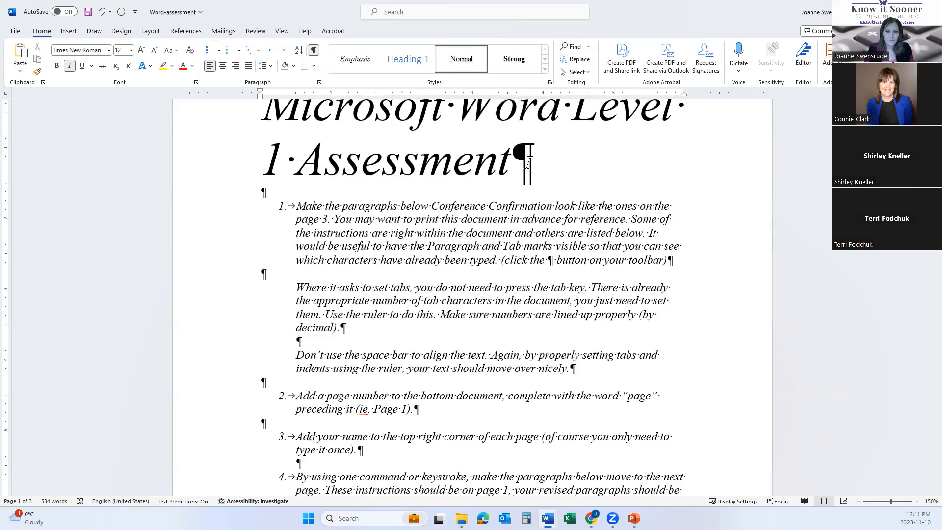
{"action": "left_click_drag", "start_coordinate": [527, 162], "coordinate": [550, 166]}
{"action": "left_click", "coordinate": [259, 195]}
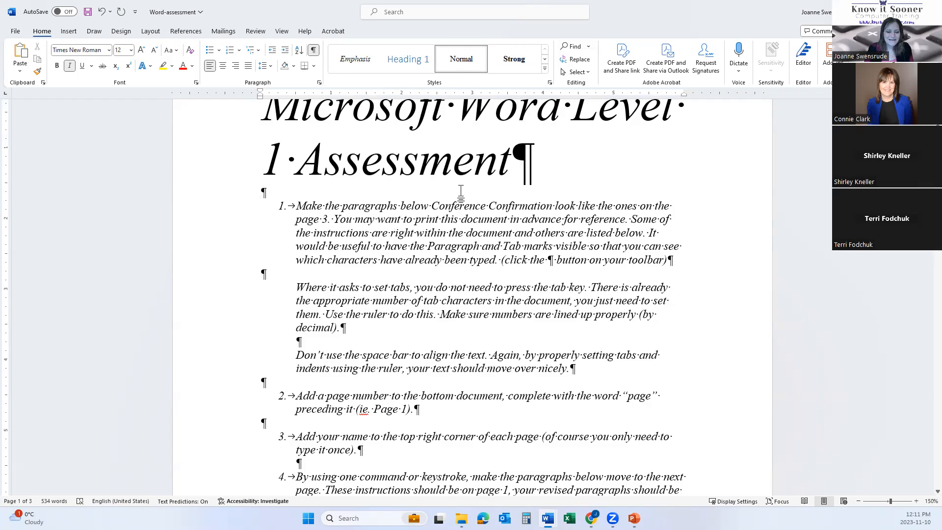
{"action": "left_click_drag", "start_coordinate": [514, 157], "coordinate": [535, 162]}
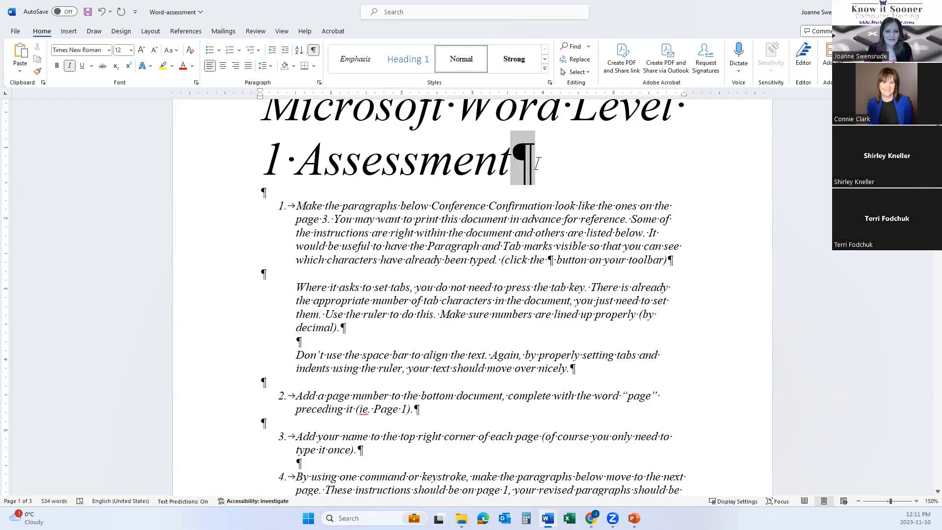
{"action": "left_click", "coordinate": [259, 194]}
{"action": "scroll", "coordinate": [388, 225], "scroll_direction": "up", "scroll_amount": 2}
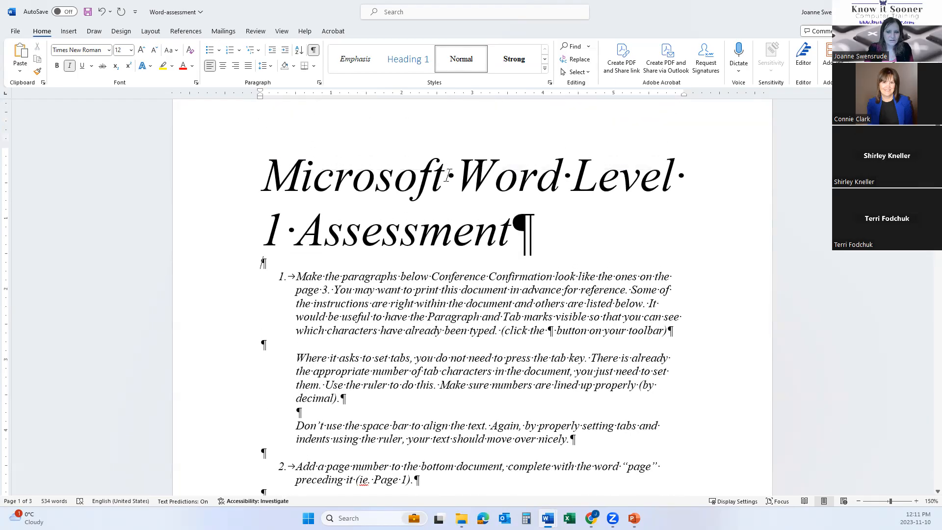
{"action": "left_click_drag", "start_coordinate": [443, 174], "coordinate": [454, 174]}
{"action": "left_click_drag", "start_coordinate": [561, 176], "coordinate": [573, 178]}
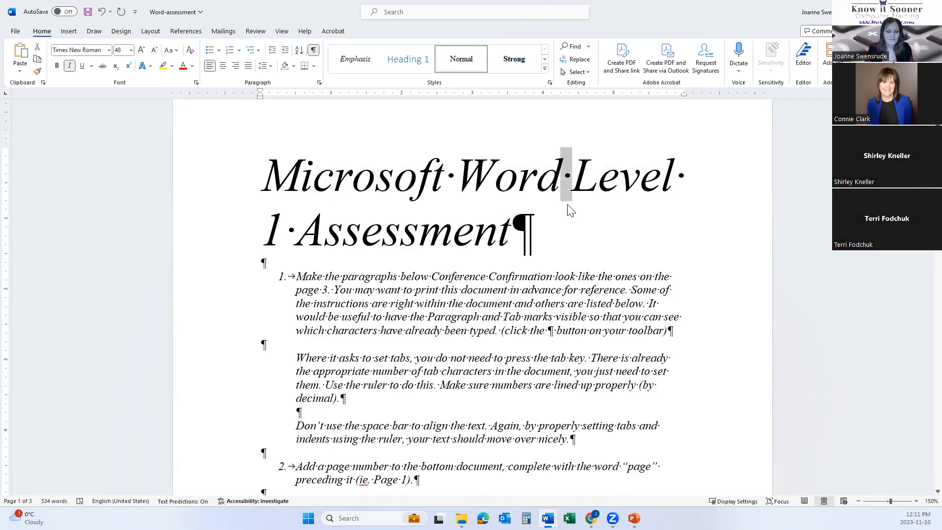
{"action": "left_click_drag", "start_coordinate": [285, 230], "coordinate": [297, 229]}
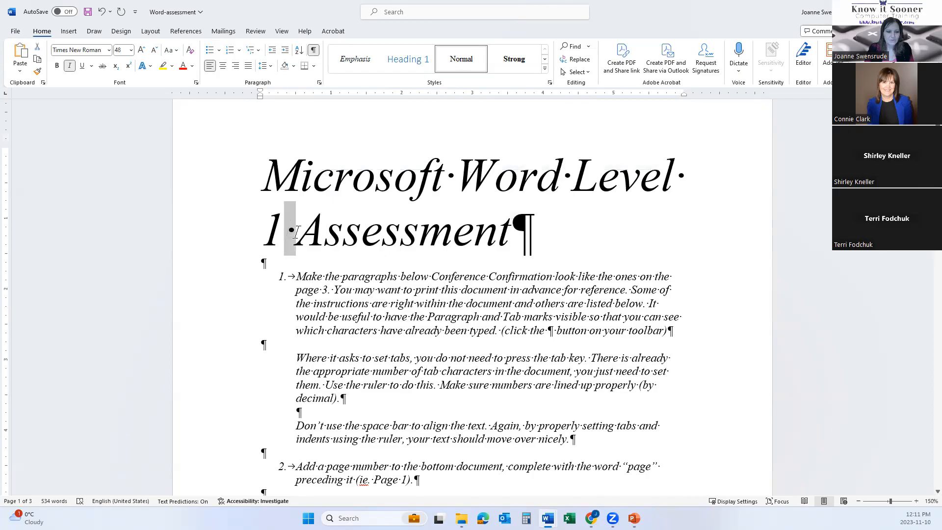
{"action": "scroll", "coordinate": [333, 286], "scroll_direction": "down", "scroll_amount": 2}
{"action": "scroll", "coordinate": [333, 287], "scroll_direction": "down", "scroll_amount": 2}
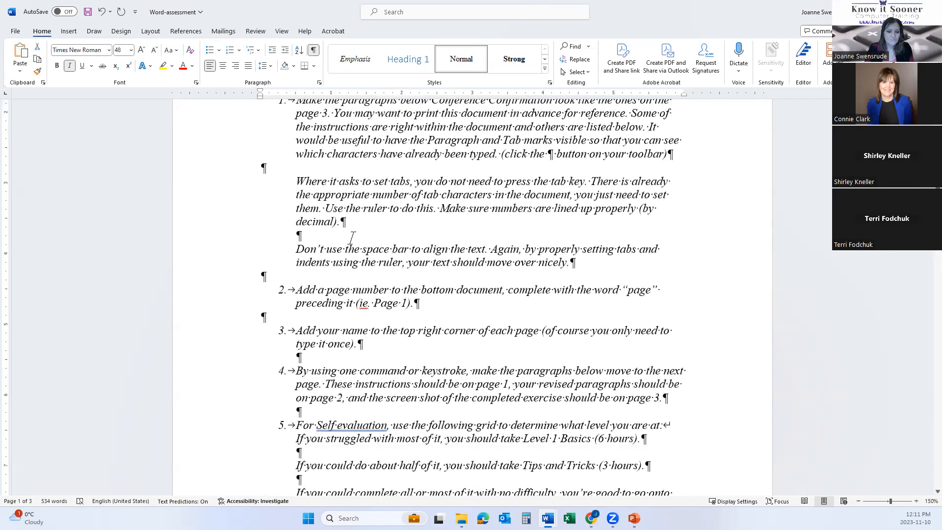
{"action": "left_click", "coordinate": [268, 171]}
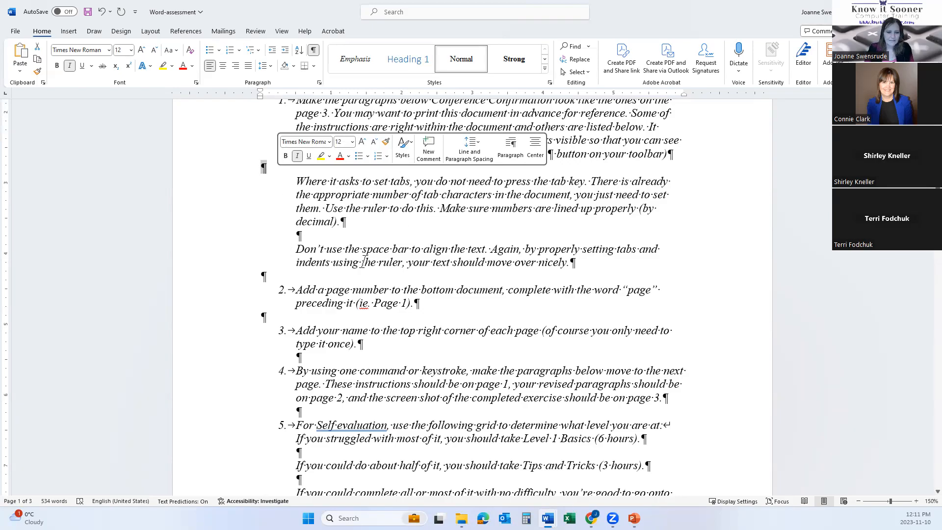
- Delete the run of blank paragraphs between the move-text instruction on page 1 and the Conference Confirmation heading
{"action": "scroll", "coordinate": [363, 263], "scroll_direction": "down", "scroll_amount": 3}
{"action": "scroll", "coordinate": [362, 262], "scroll_direction": "down", "scroll_amount": 5}
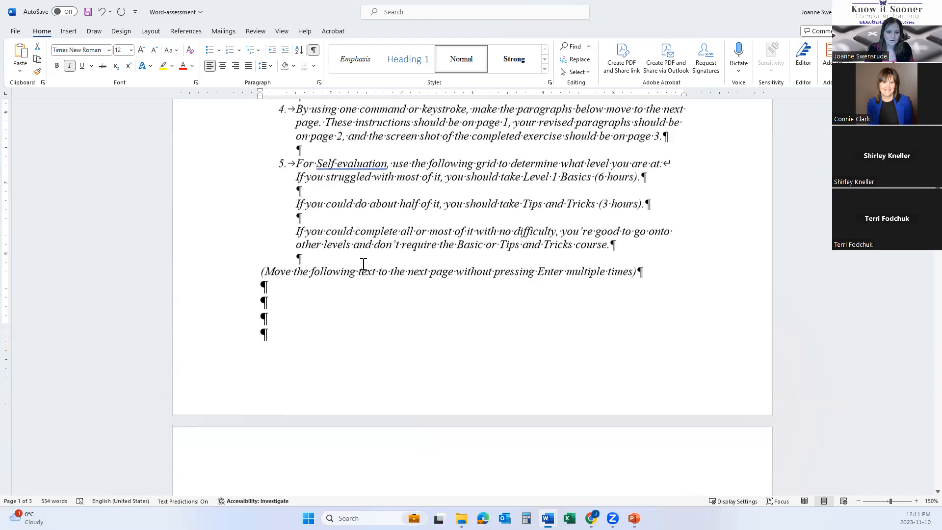
{"action": "scroll", "coordinate": [362, 263], "scroll_direction": "down", "scroll_amount": 1}
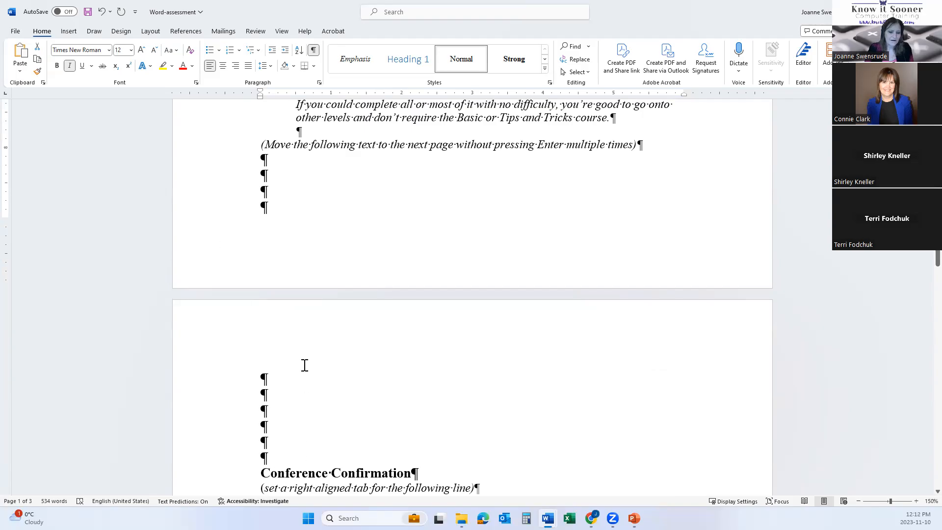
{"action": "left_click_drag", "start_coordinate": [225, 162], "coordinate": [245, 446]}
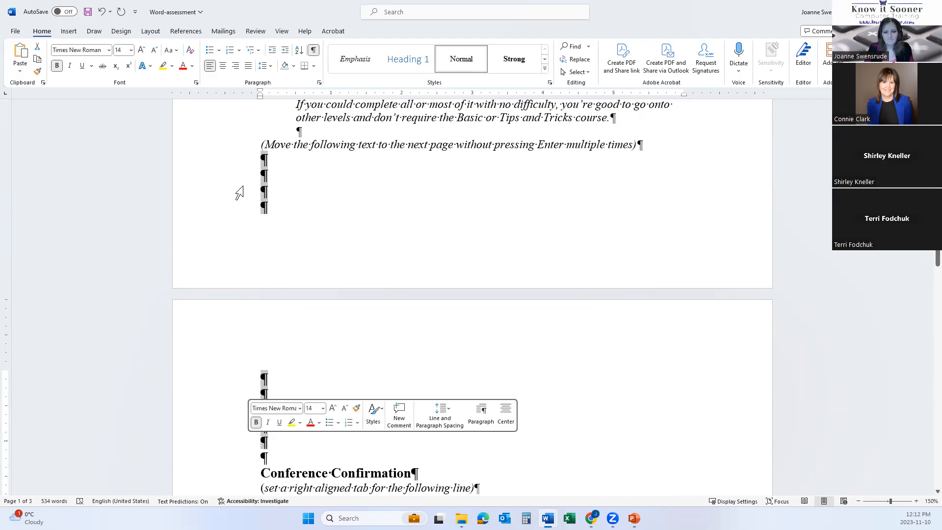
{"action": "key", "text": "Delete"}
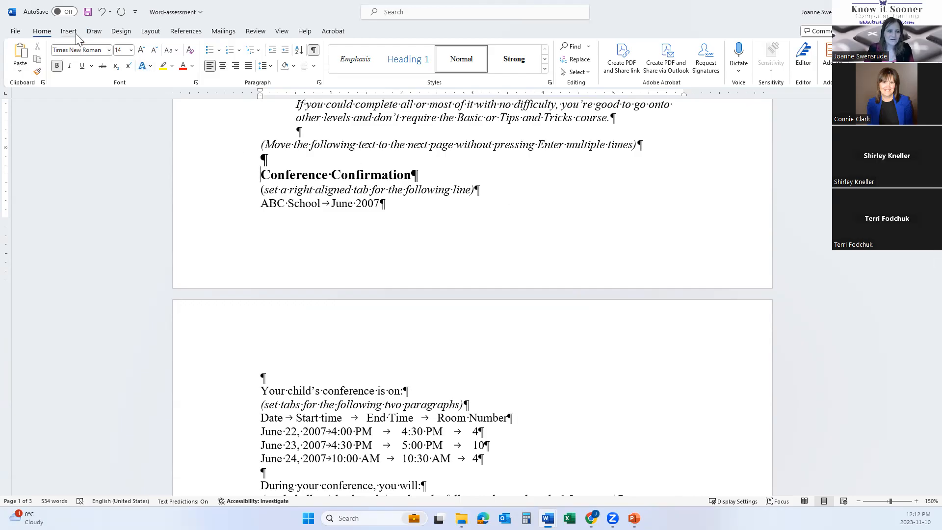
- Insert a page break directly before the Conference Confirmation heading
{"action": "left_click", "coordinate": [69, 31]}
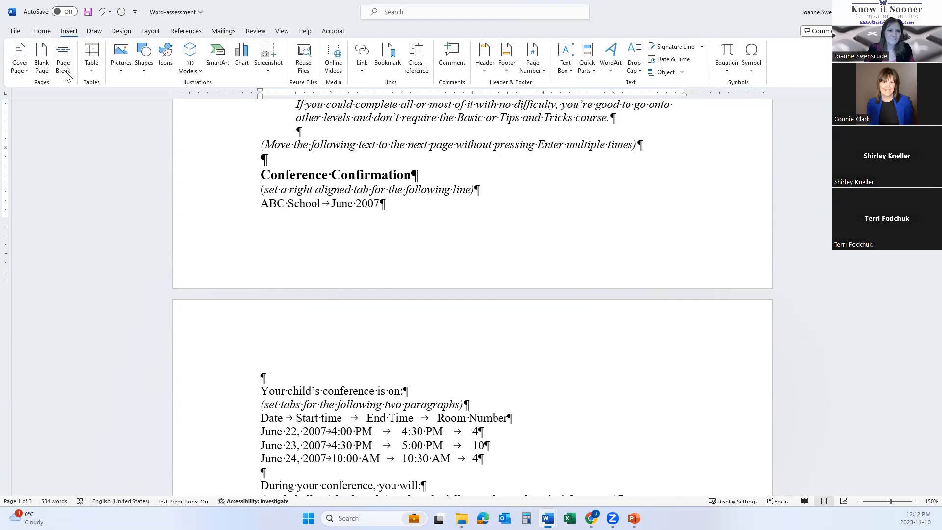
{"action": "left_click", "coordinate": [40, 34]}
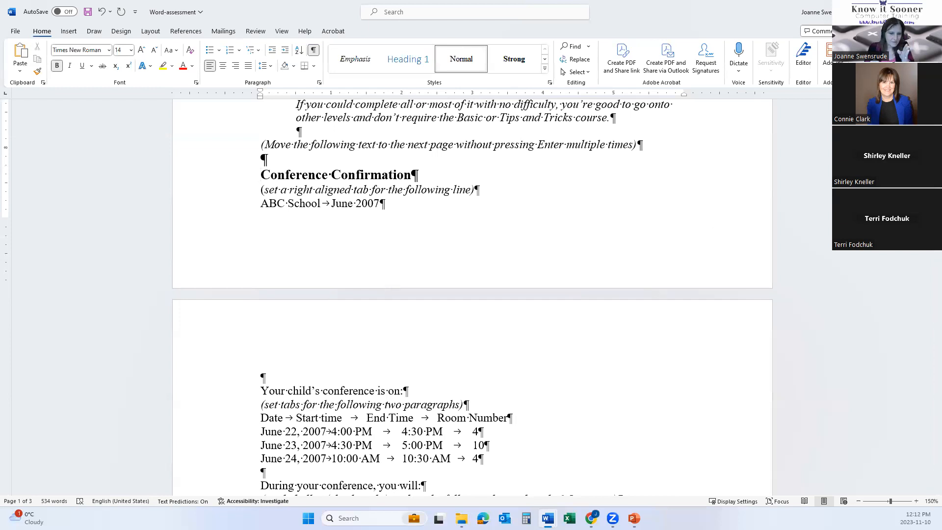
{"action": "left_click", "coordinate": [206, 178]}
{"action": "key", "text": "Left"}
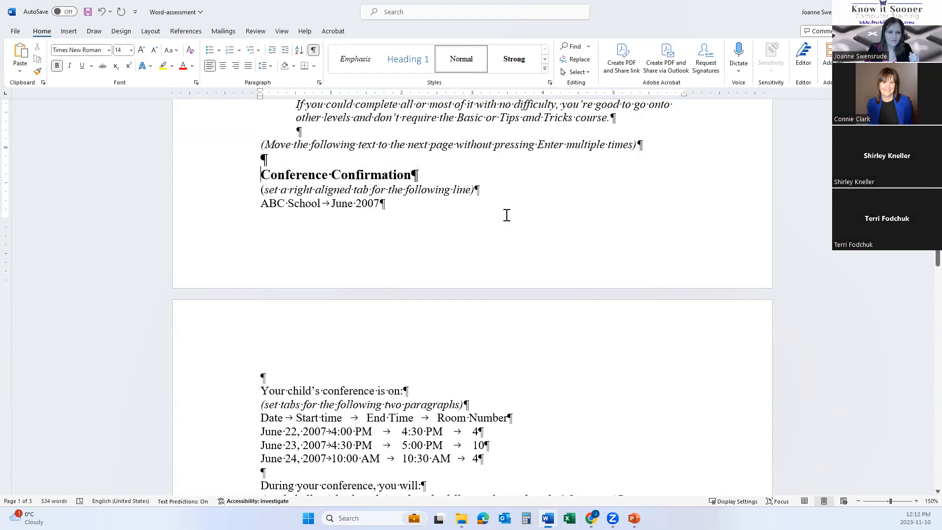
{"action": "key", "text": "ctrl+Return"}
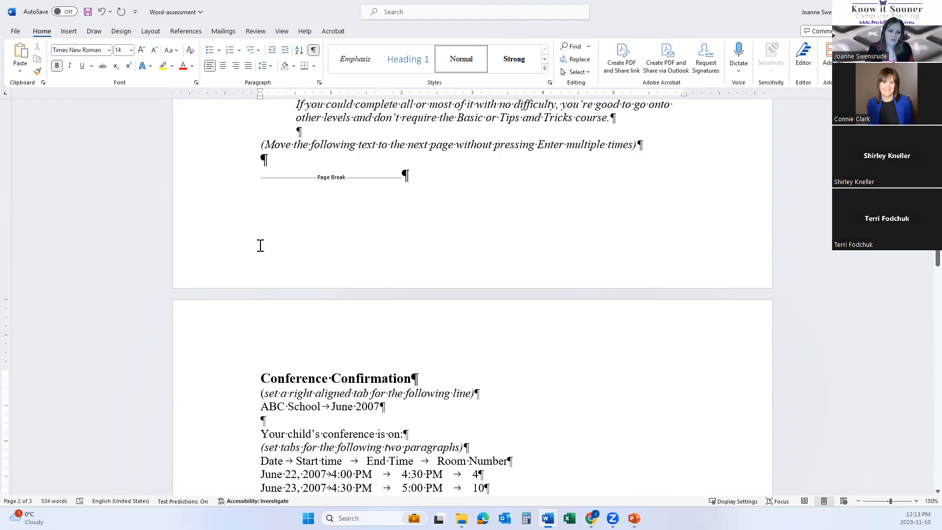
- Set the font size of the Microsoft Word Level 1 Assessment title to 20
{"action": "scroll", "coordinate": [297, 266], "scroll_direction": "up", "scroll_amount": 1}
{"action": "scroll", "coordinate": [298, 266], "scroll_direction": "up", "scroll_amount": 12}
{"action": "left_click_drag", "start_coordinate": [219, 142], "coordinate": [219, 188]}
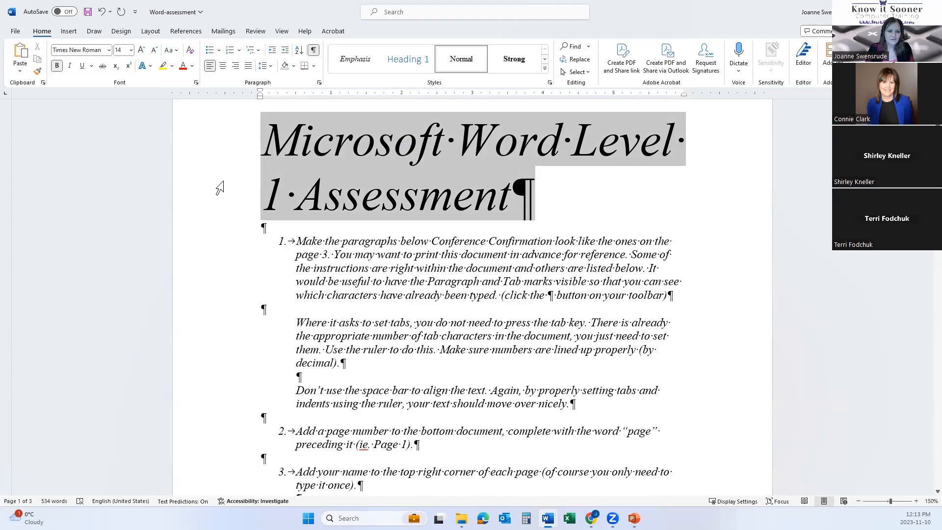
{"action": "left_click", "coordinate": [130, 50]}
{"action": "left_click", "coordinate": [126, 151]}
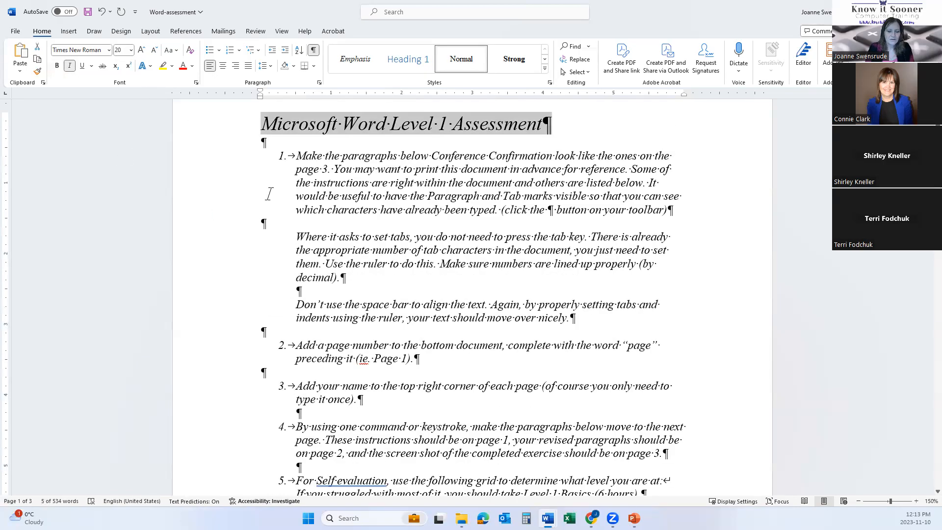
- Delete the page break and its leftover blank paragraph above Conference Confirmation, and insert the page break again before the heading
{"action": "scroll", "coordinate": [353, 255], "scroll_direction": "down", "scroll_amount": 3}
{"action": "scroll", "coordinate": [352, 255], "scroll_direction": "down", "scroll_amount": 5}
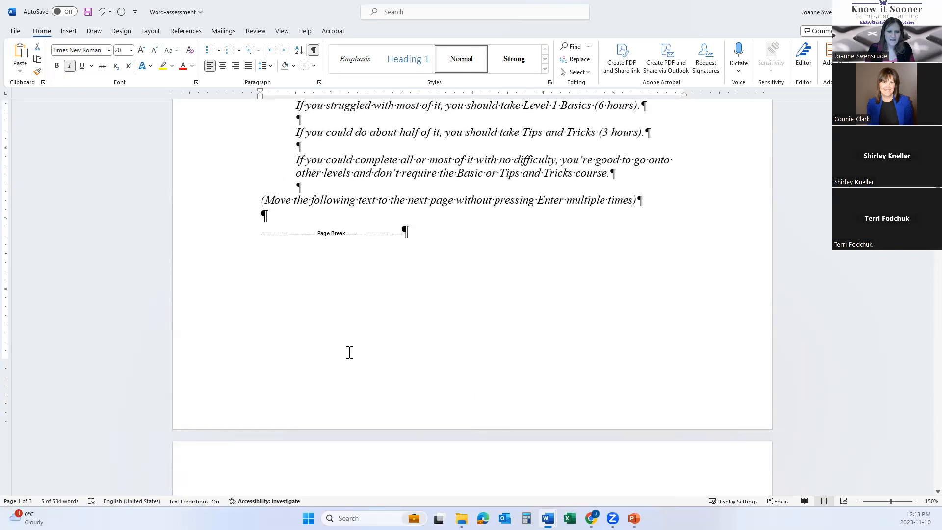
{"action": "scroll", "coordinate": [348, 351], "scroll_direction": "down", "scroll_amount": 5}
{"action": "scroll", "coordinate": [338, 385], "scroll_direction": "up", "scroll_amount": 5}
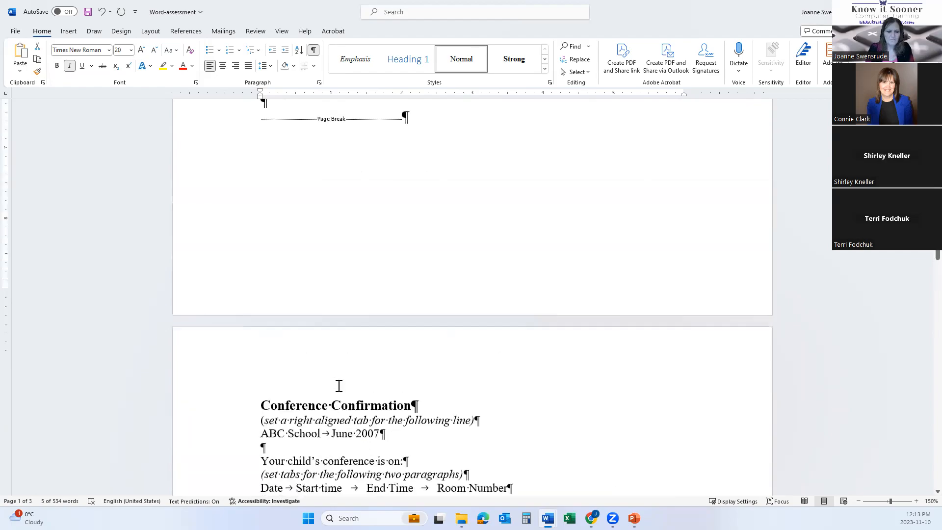
{"action": "left_click", "coordinate": [279, 269]}
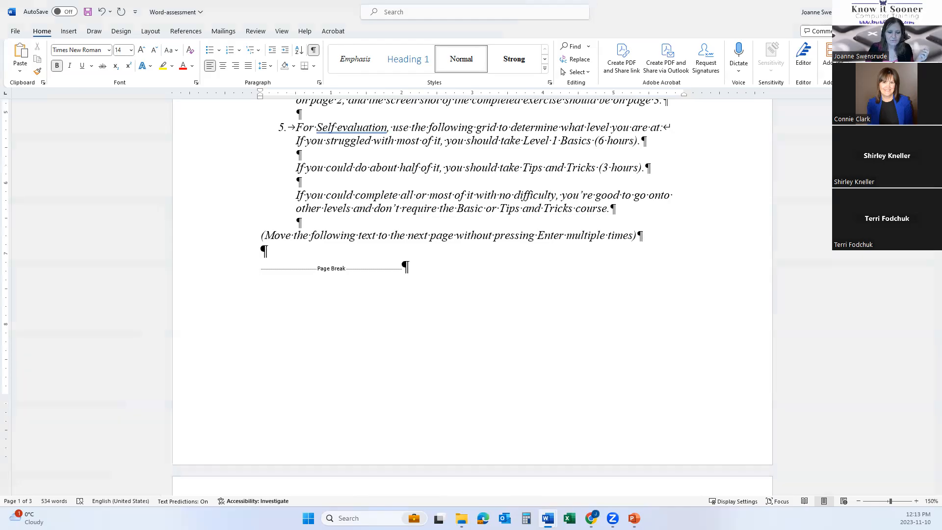
{"action": "key", "text": "Delete"}
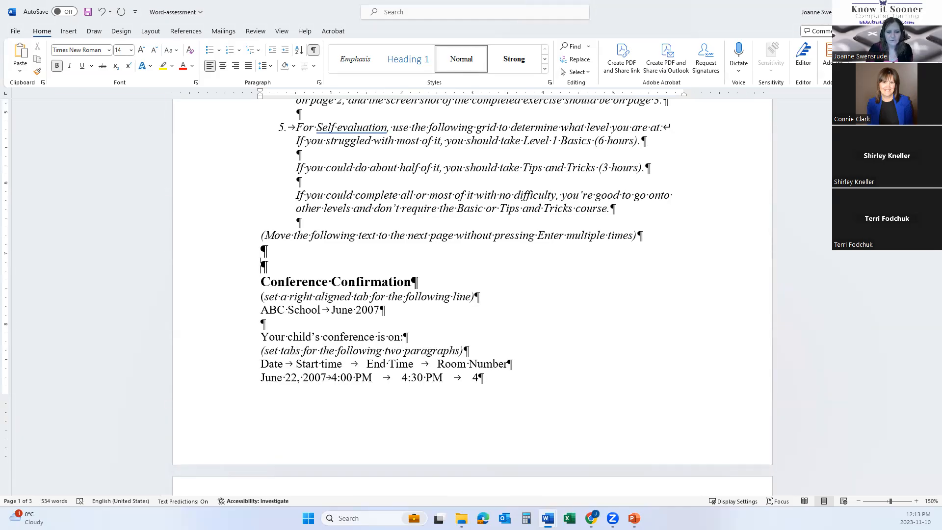
{"action": "key", "text": "Delete"}
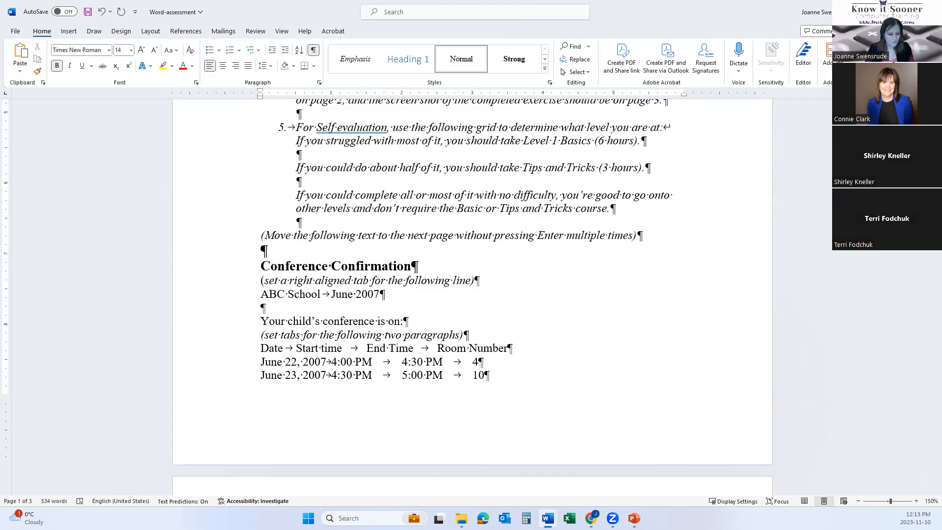
{"action": "key", "text": "ctrl+Return"}
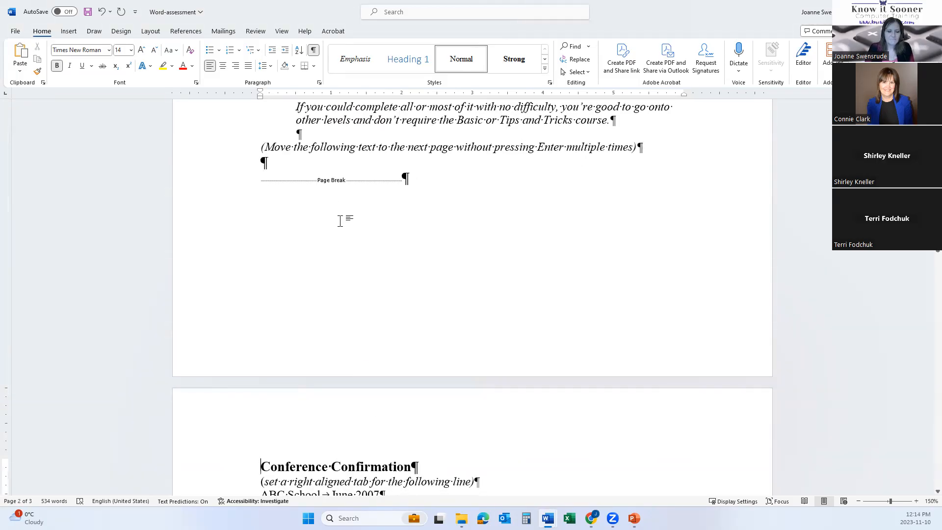
- Examine the right-aligned tab instruction and the ABC School line on page 2 at 210% zoom, and compare them with the page 3 sample
{"action": "scroll", "coordinate": [245, 471], "scroll_direction": "down", "scroll_amount": 3}
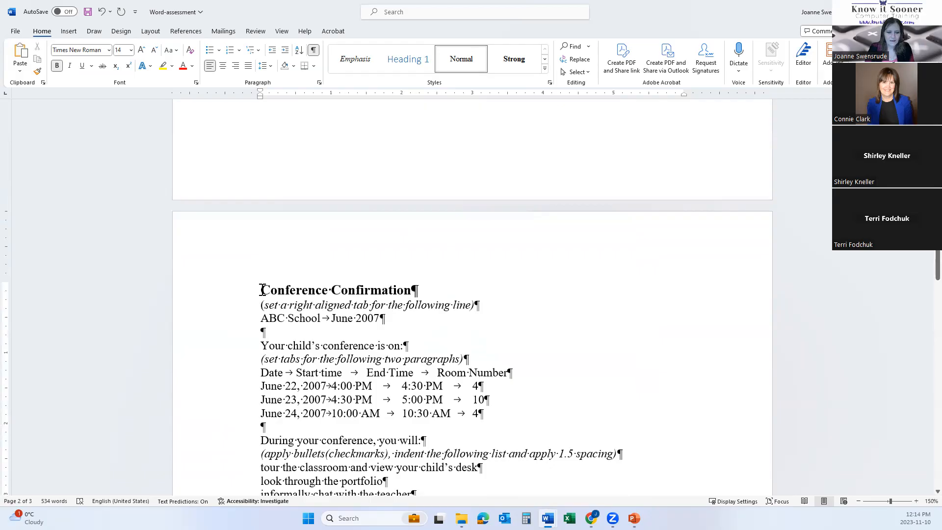
{"action": "scroll", "coordinate": [480, 316], "scroll_direction": "down", "scroll_amount": 3}
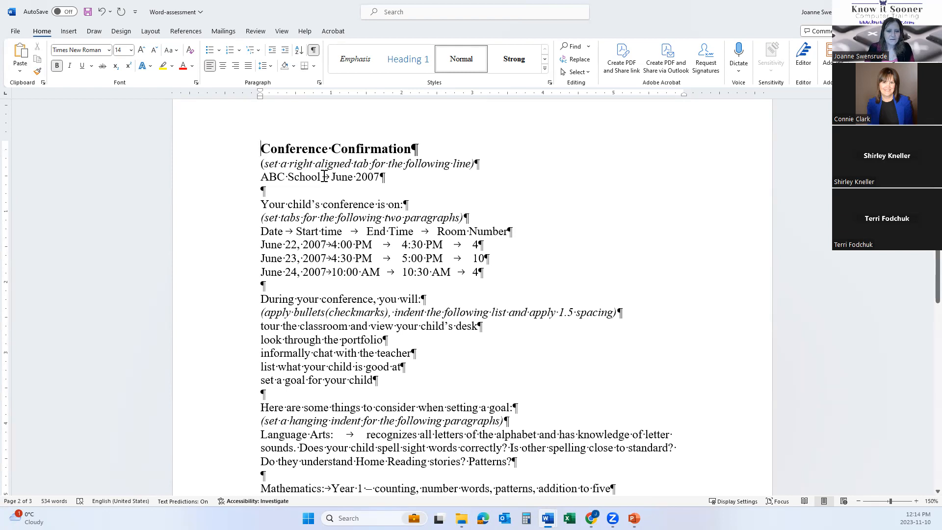
{"action": "left_click", "coordinate": [248, 205]}
{"action": "scroll", "coordinate": [241, 223], "scroll_direction": "up", "scroll_amount": 6, "text": "ctrl"}
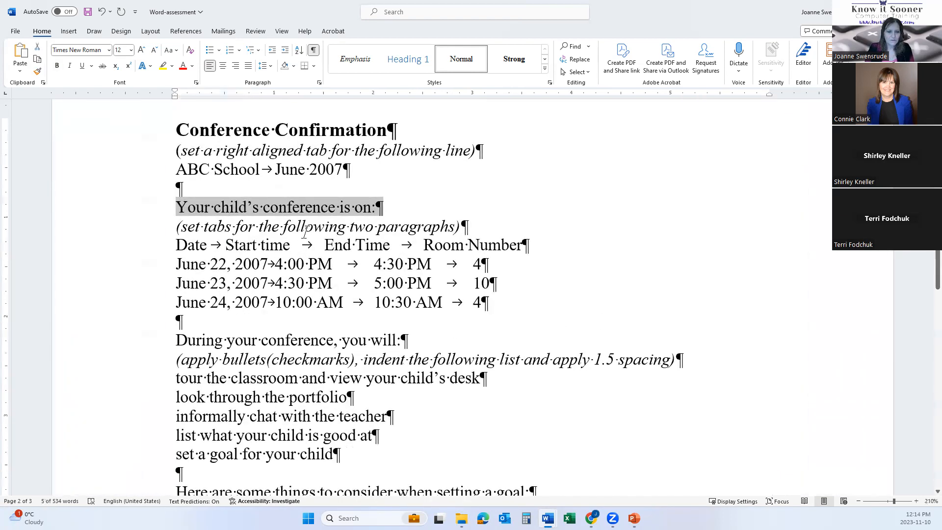
{"action": "left_click", "coordinate": [179, 126]}
{"action": "left_click_drag", "start_coordinate": [180, 151], "coordinate": [484, 152]}
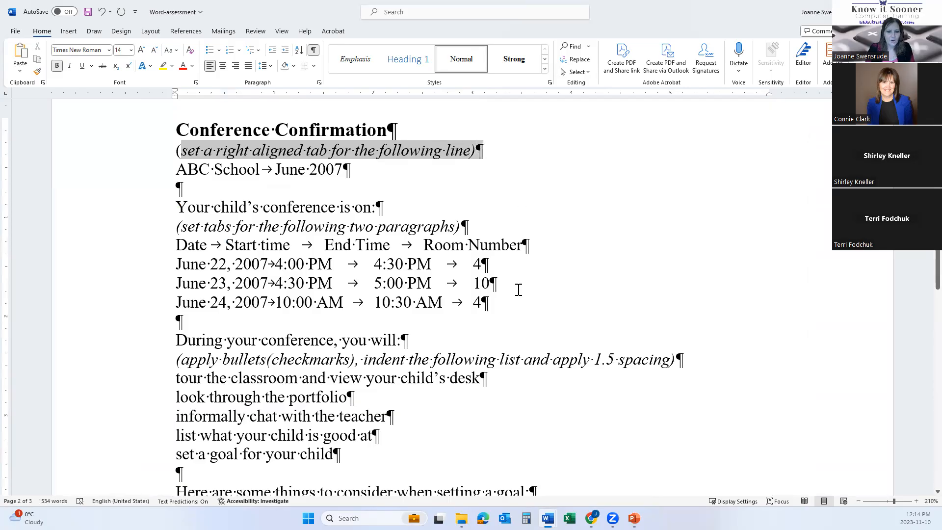
{"action": "left_click", "coordinate": [166, 170]}
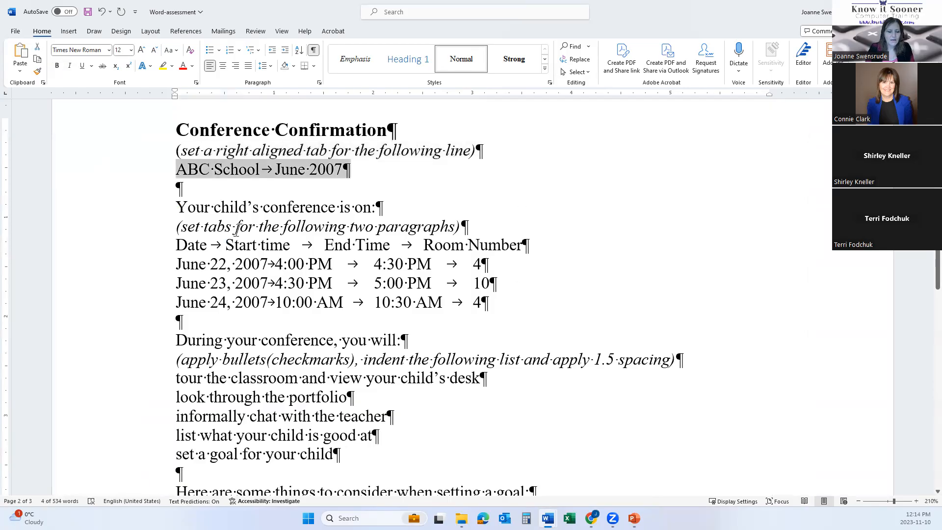
{"action": "scroll", "coordinate": [392, 269], "scroll_direction": "down", "scroll_amount": 4}
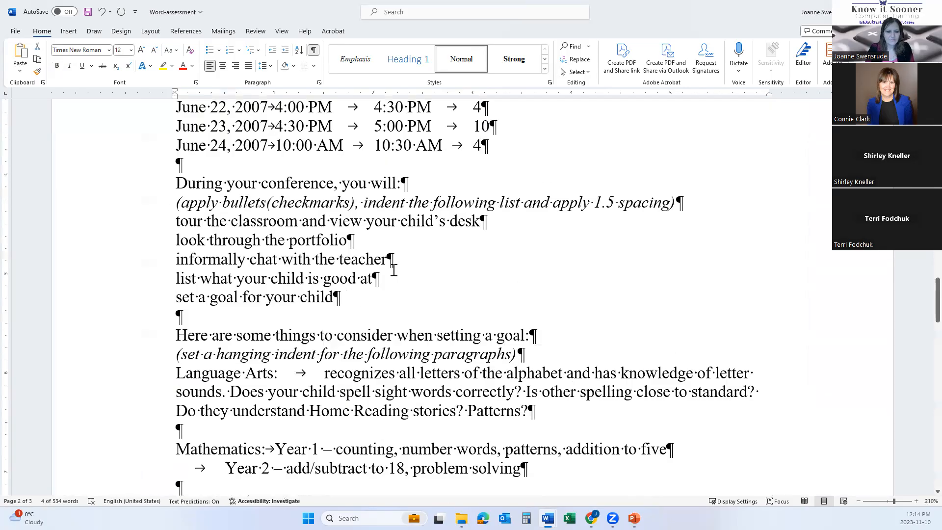
{"action": "scroll", "coordinate": [393, 273], "scroll_direction": "down", "scroll_amount": 12}
{"action": "scroll", "coordinate": [391, 273], "scroll_direction": "up", "scroll_amount": 2}
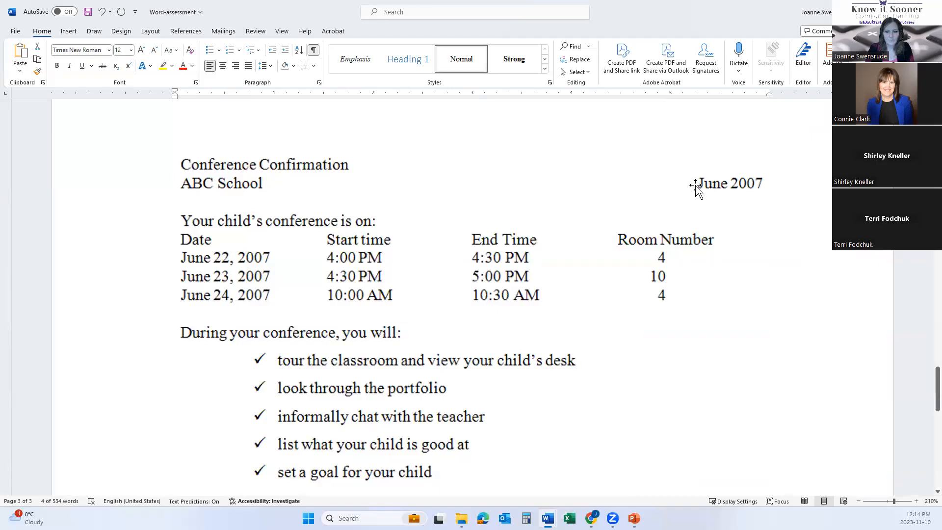
{"action": "scroll", "coordinate": [437, 270], "scroll_direction": "up", "scroll_amount": 10}
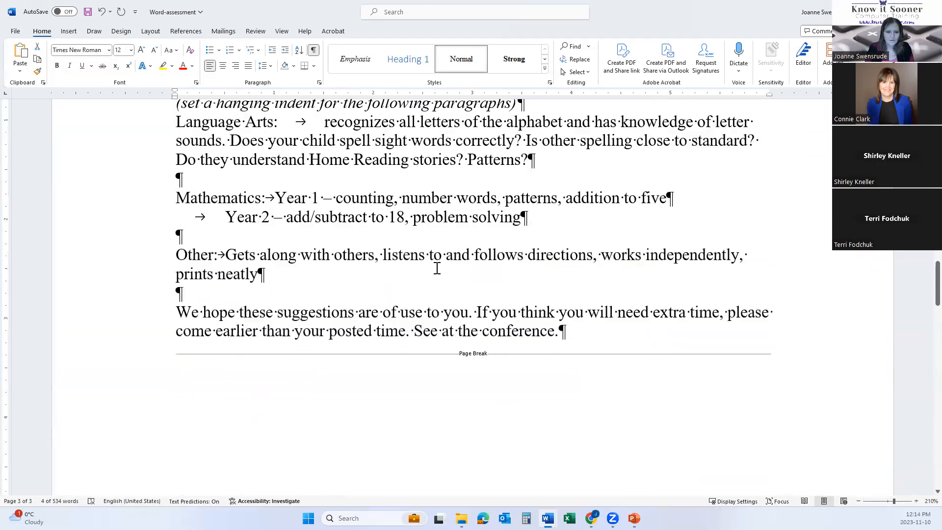
{"action": "scroll", "coordinate": [438, 273], "scroll_direction": "up", "scroll_amount": 2}
- Add eight extra tab characters before June 2007 on the ABC School line to push the date toward the right margin
{"action": "left_click", "coordinate": [271, 265]}
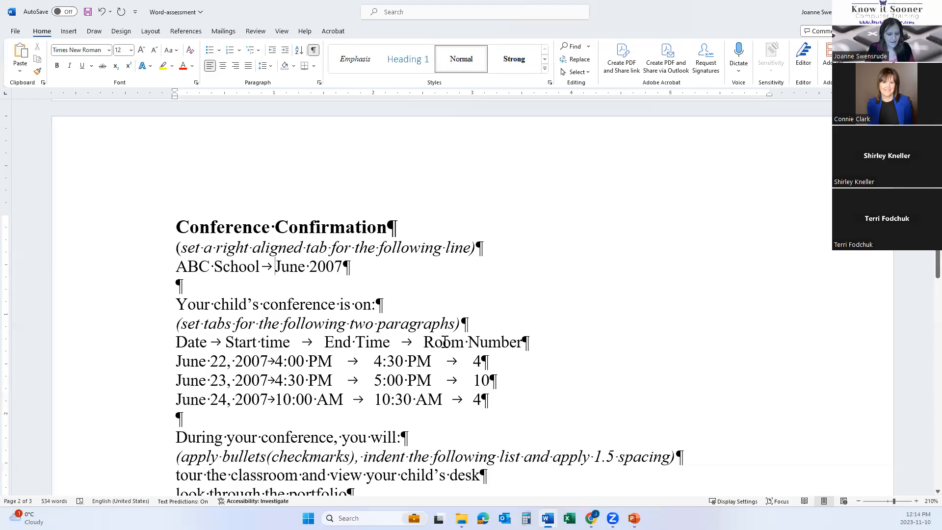
{"action": "key", "text": "Tab"}
{"action": "key", "text": "Tab"}
{"action": "key", "text": "Tab"}
{"action": "key", "text": "Tab"}
{"action": "key", "text": "Tab"}
{"action": "key", "text": "Tab"}
{"action": "key", "text": "Tab"}
{"action": "key", "text": "Tab"}
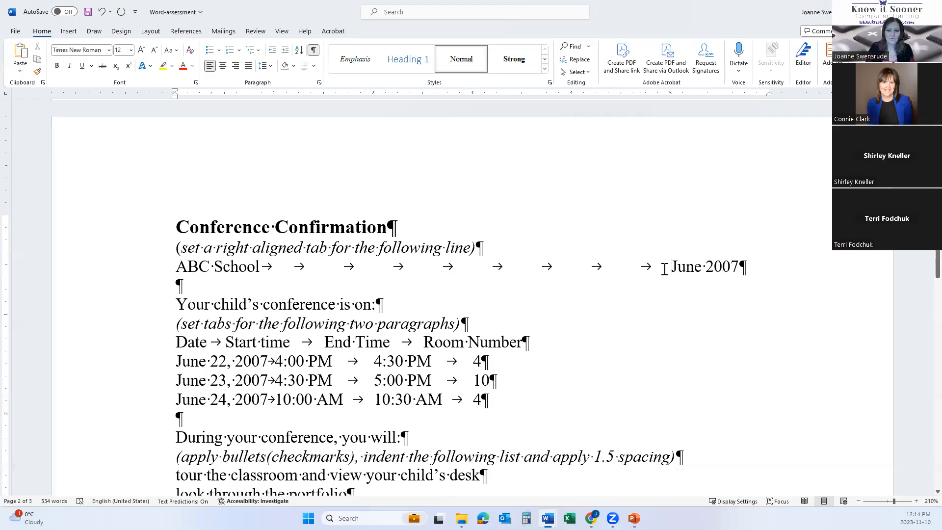
- Insert the text "Elemen" directly before School on the ABC School line
{"action": "left_click", "coordinate": [265, 269]}
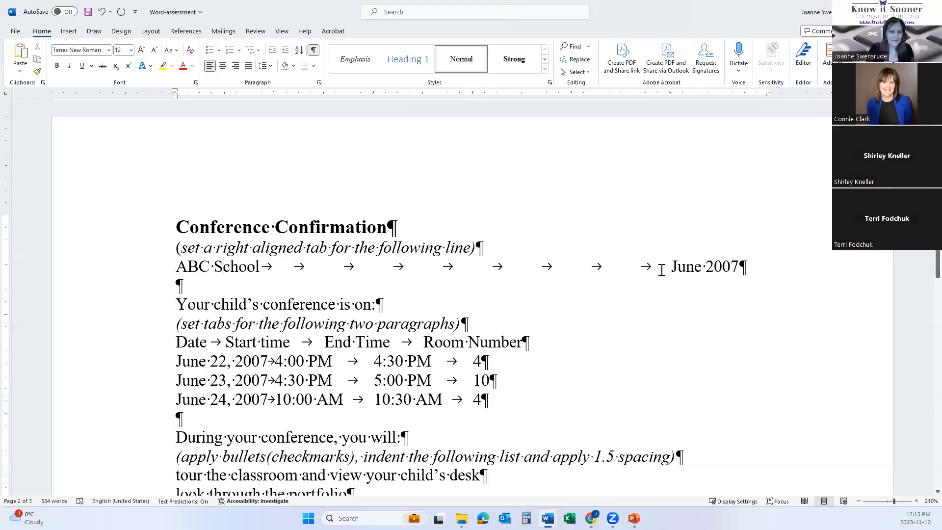
{"action": "type", "text": "Elemen"}
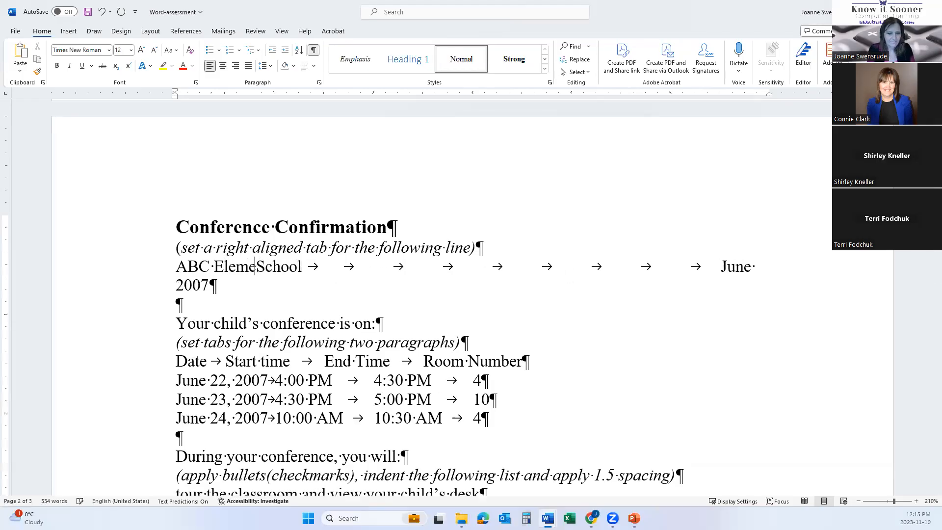
{"action": "type", "text": "rat"}
{"action": "key", "text": "BackSpace"}
{"action": "key", "text": "BackSpace"}
{"action": "key", "text": "BackSpace"}
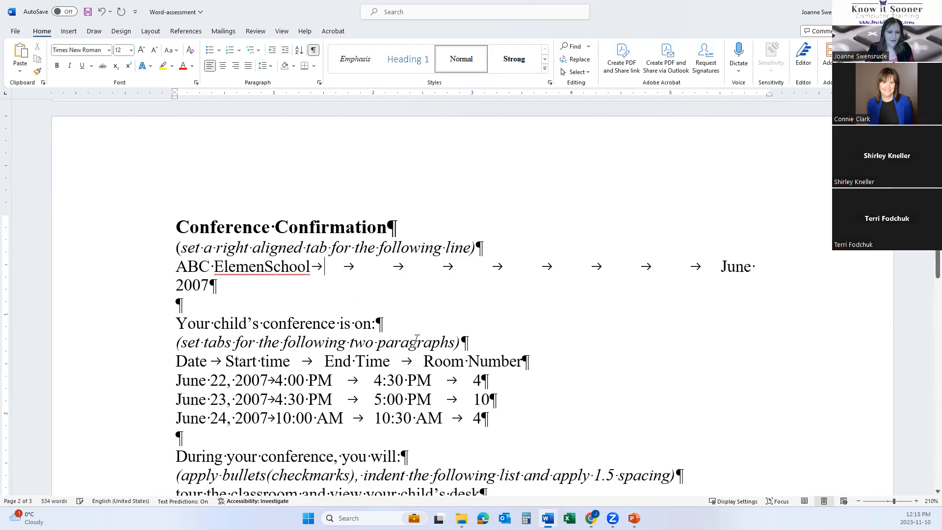
- Examine the gaps between the school name and June 2007 with the formatting marks hidden, and show the marks again
{"action": "left_click_drag", "start_coordinate": [358, 264], "coordinate": [421, 265]}
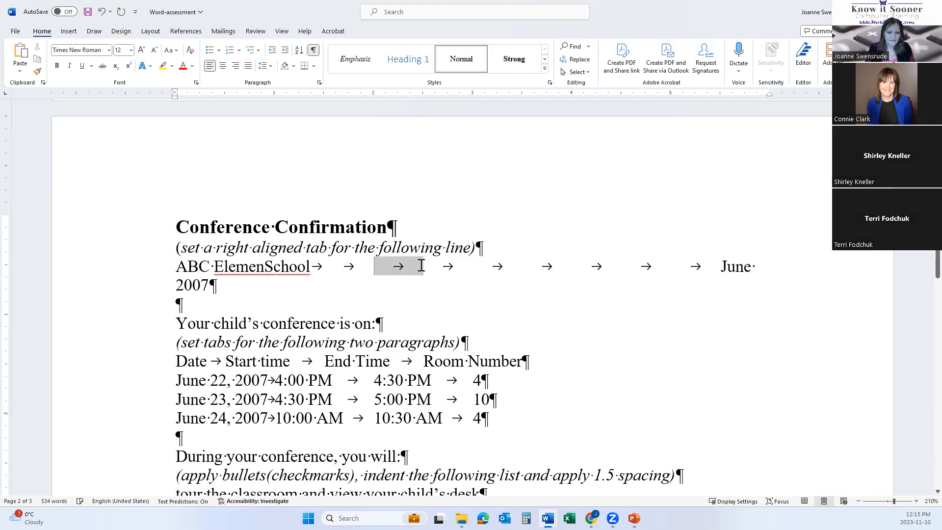
{"action": "left_click", "coordinate": [382, 265]}
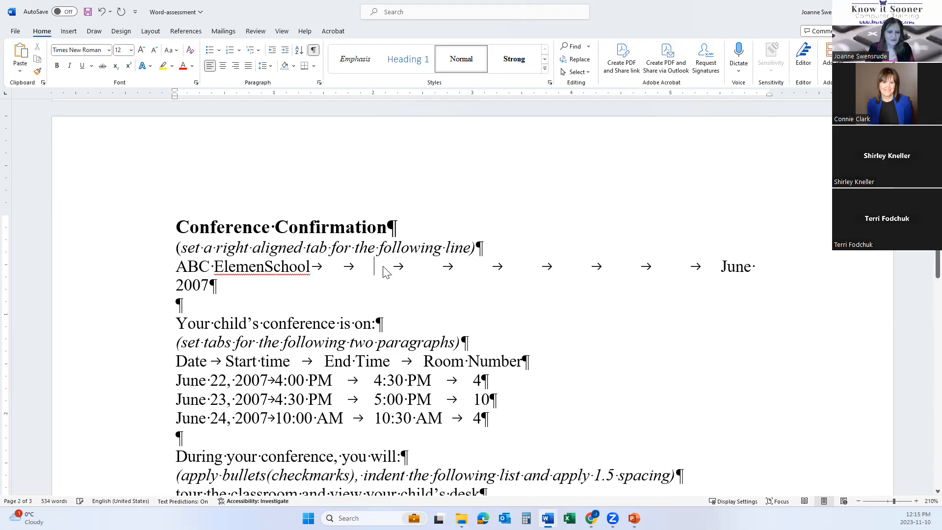
{"action": "left_click", "coordinate": [312, 50]}
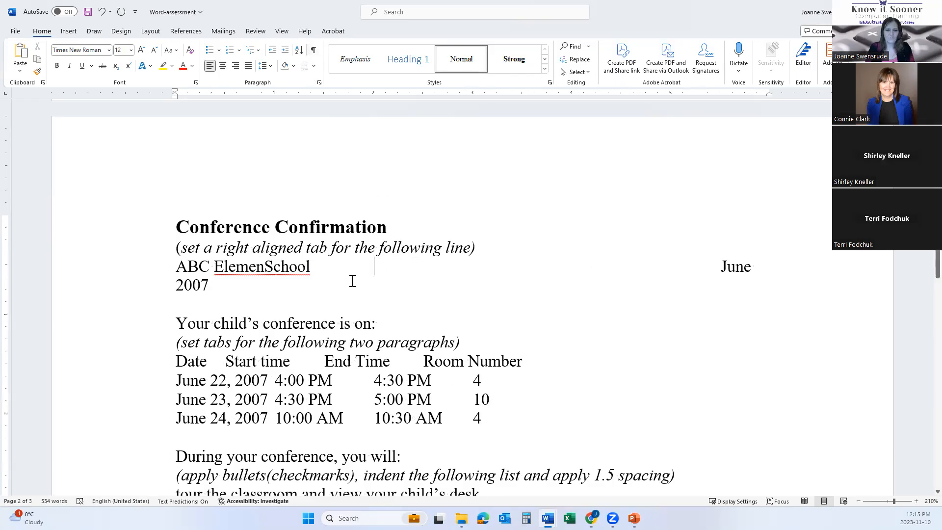
{"action": "left_click", "coordinate": [264, 267]}
{"action": "left_click", "coordinate": [333, 267]}
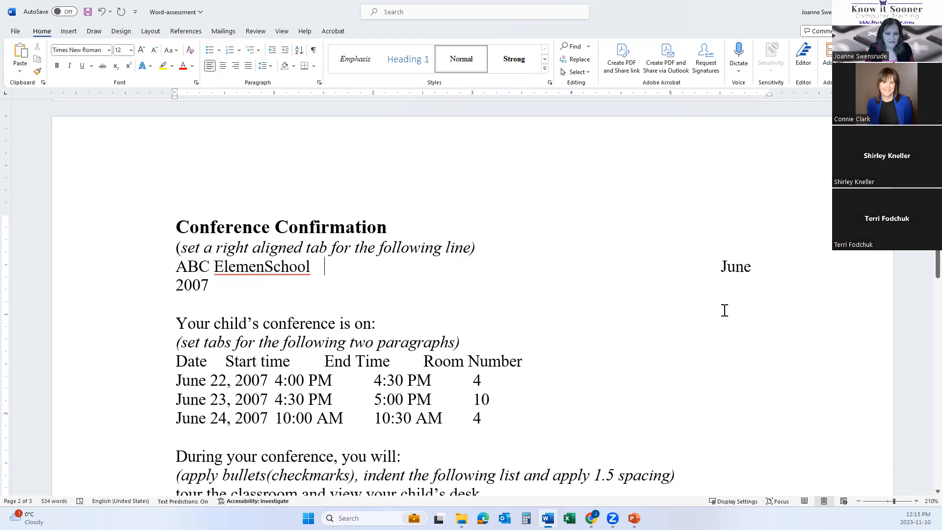
{"action": "left_click", "coordinate": [313, 50]}
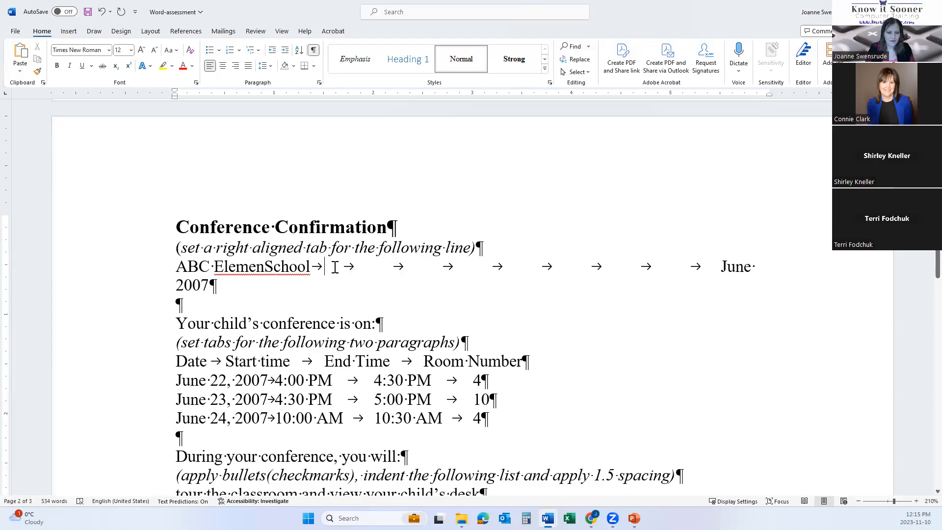
- Delete the extra tab characters before June 2007, leaving a single tab after the school name
{"action": "left_click_drag", "start_coordinate": [334, 267], "coordinate": [698, 261]}
{"action": "key", "text": "Delete"}
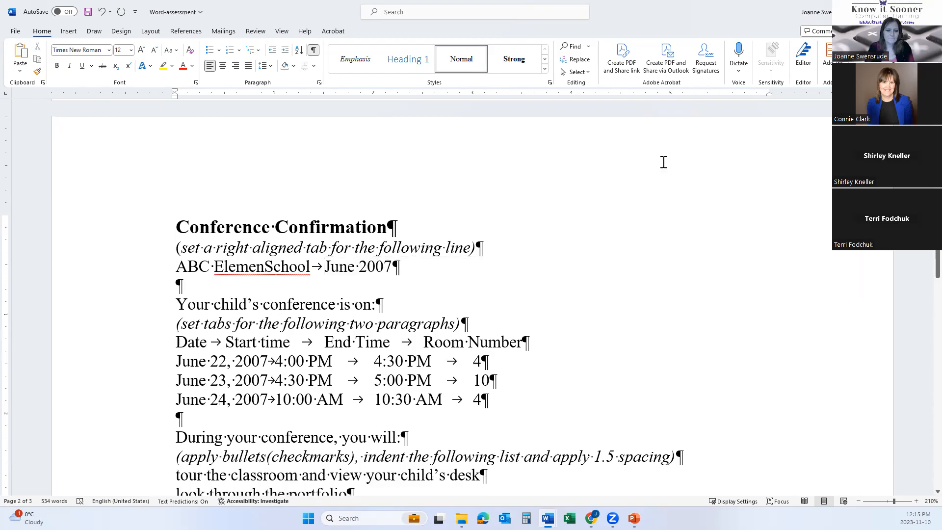
- Remove the text "Elemen" directly before School on the ABC School line
{"action": "right_click", "coordinate": [268, 270]}
{"action": "key", "text": "Escape"}
{"action": "key", "text": "BackSpace"}
{"action": "key", "text": "BackSpace"}
{"action": "key", "text": "BackSpace"}
{"action": "key", "text": "BackSpace"}
{"action": "key", "text": "BackSpace"}
{"action": "key", "text": "BackSpace"}
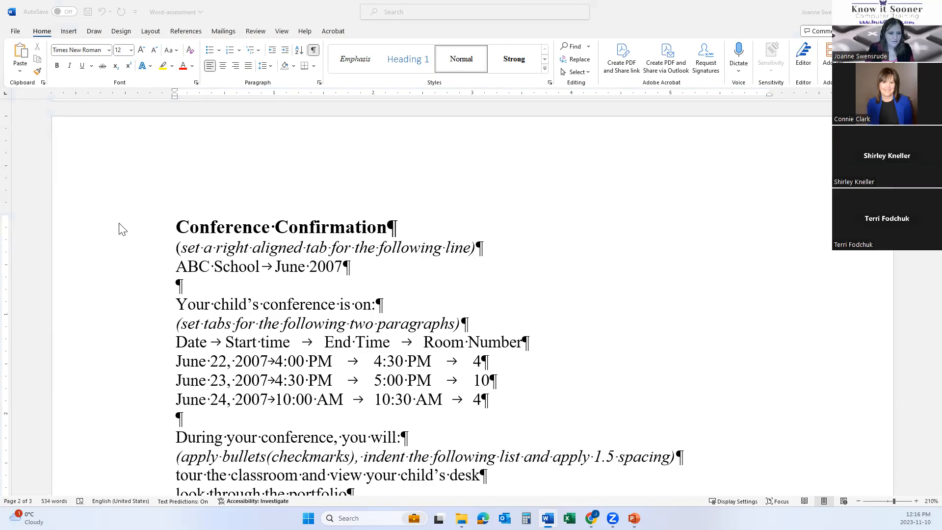
{"action": "left_click", "coordinate": [272, 267]}
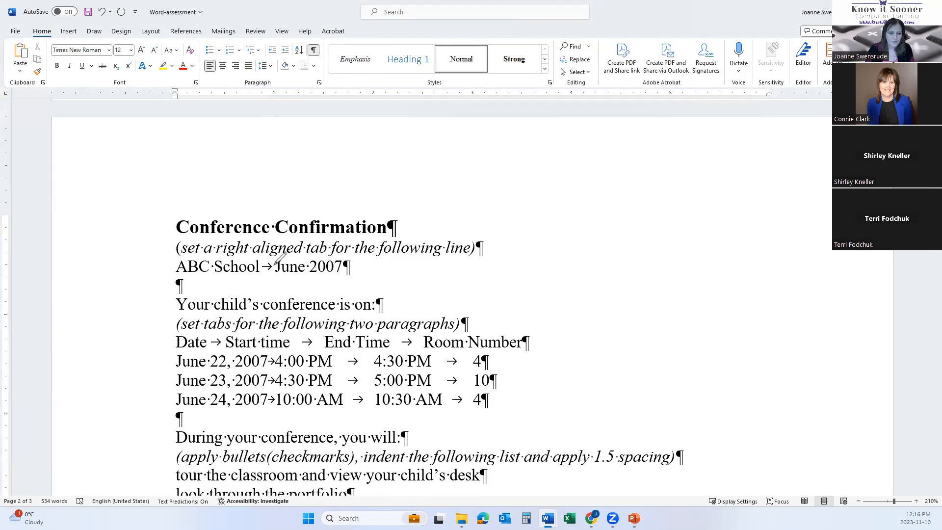
{"action": "left_click_drag", "start_coordinate": [275, 260], "coordinate": [277, 297]}
{"action": "mouse_move", "coordinate": [275, 265]}
{"action": "left_mouse_down"}
{"action": "mouse_move", "coordinate": [271, 96]}
{"action": "mouse_move", "coordinate": [284, 109]}
{"action": "left_mouse_up"}
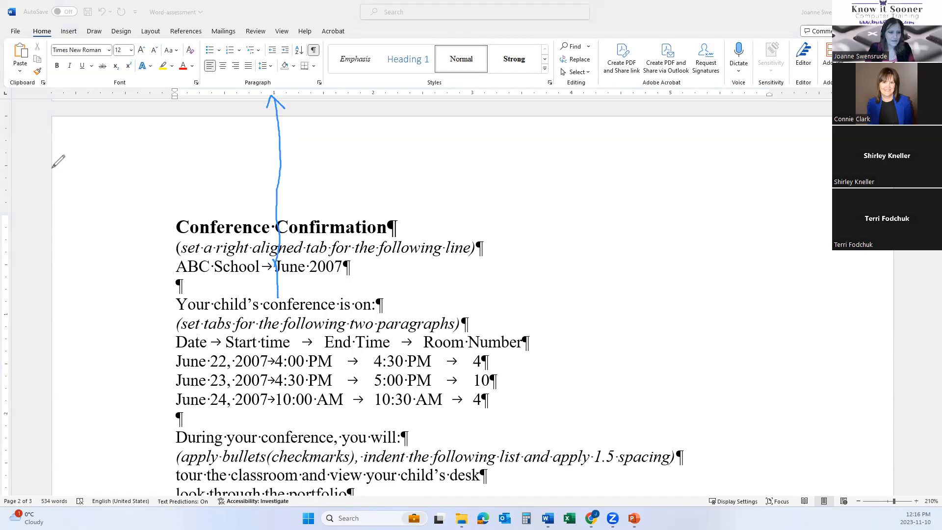
- Add four extra tab characters directly before June 2007 on the ABC School line
{"action": "left_click", "coordinate": [278, 270]}
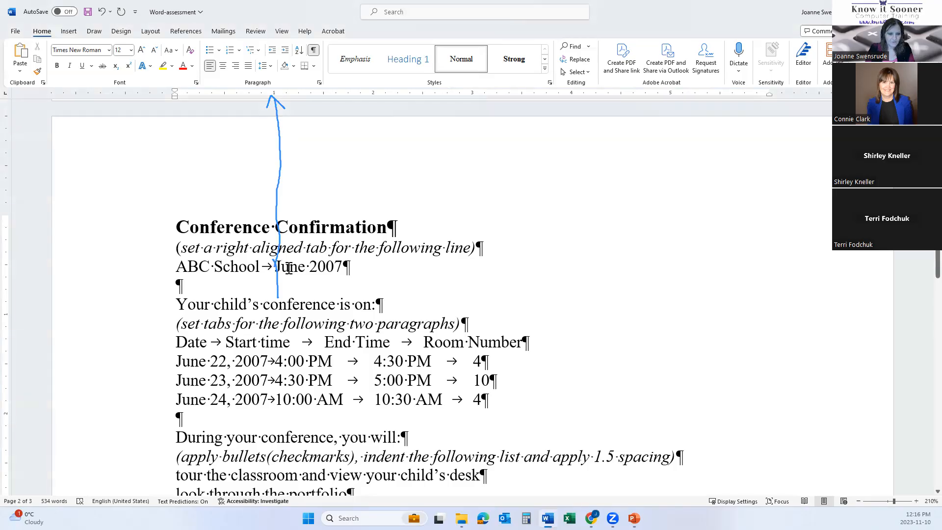
{"action": "key", "text": "Tab"}
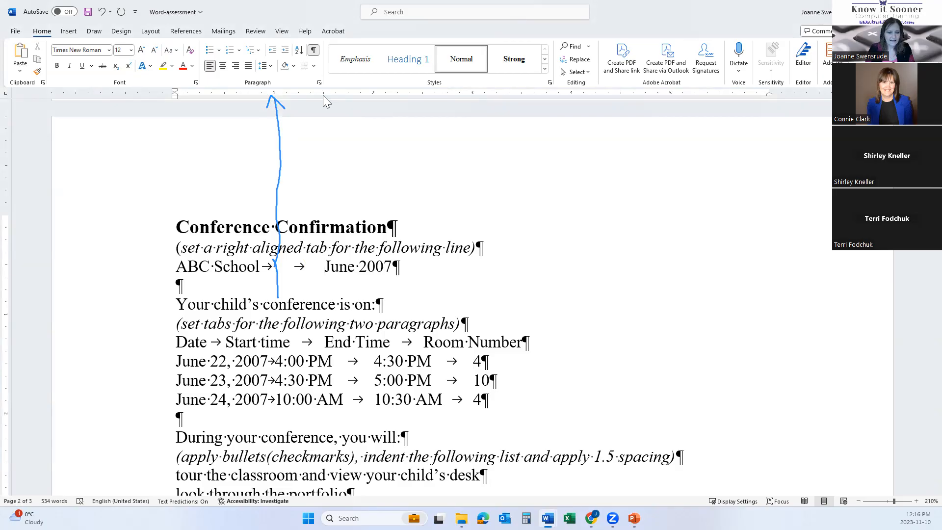
{"action": "key", "text": "Tab"}
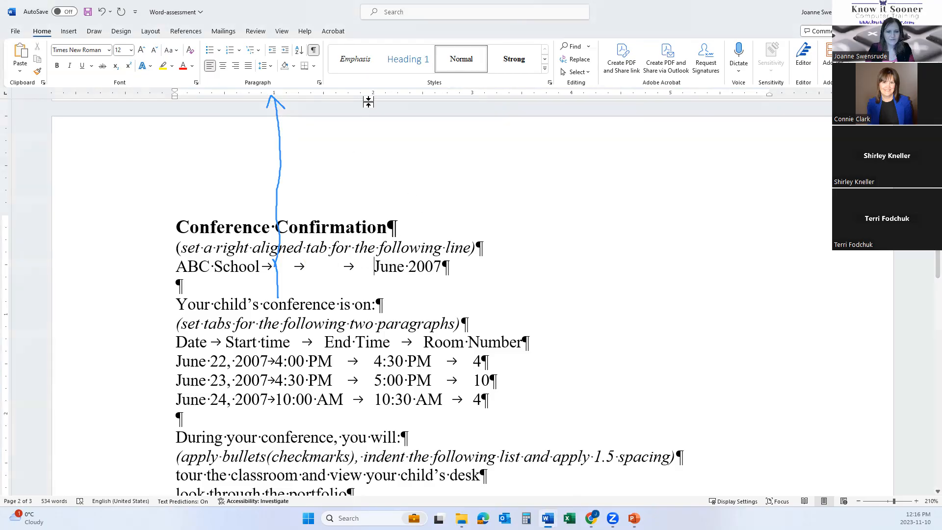
{"action": "key", "text": "Tab"}
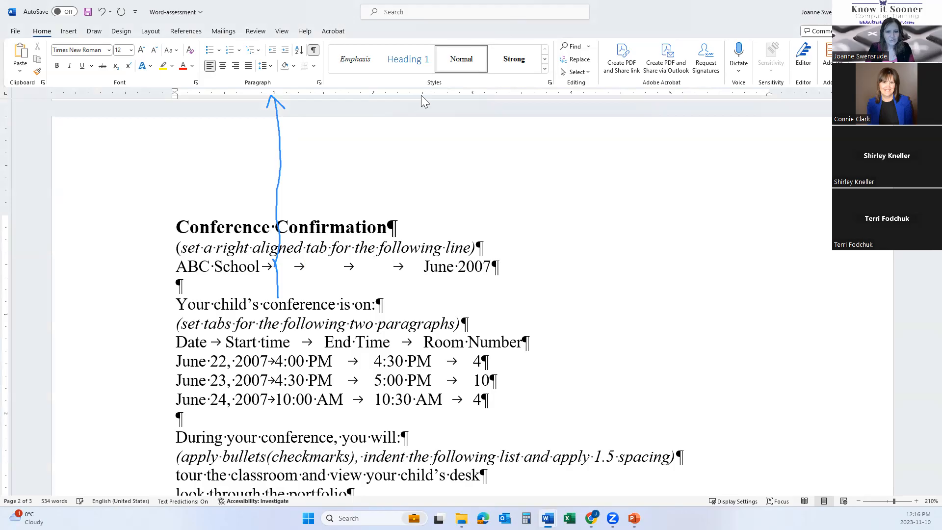
{"action": "key", "text": "Tab"}
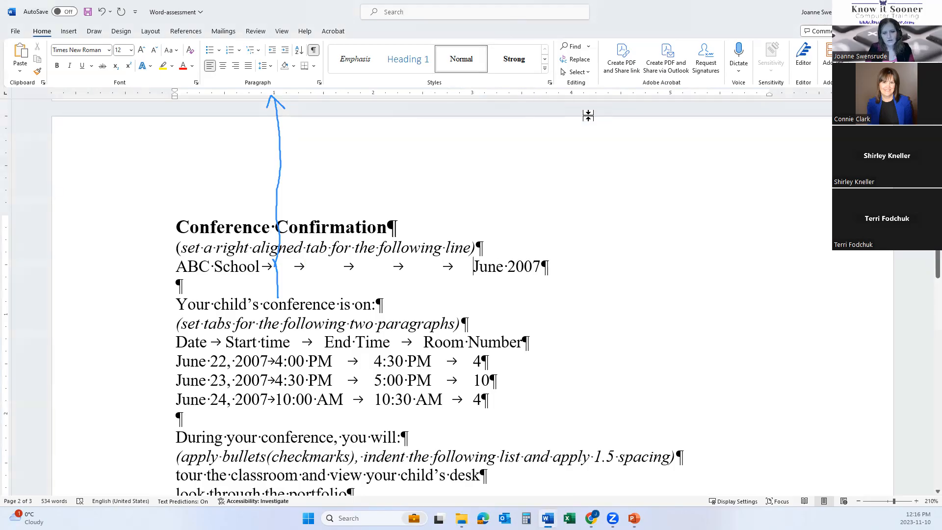
- Delete the four extra tab characters before June 2007, leaving one tab after ABC School
{"action": "key", "text": "BackSpace"}
{"action": "key", "text": "BackSpace"}
{"action": "key", "text": "BackSpace"}
{"action": "key", "text": "BackSpace"}
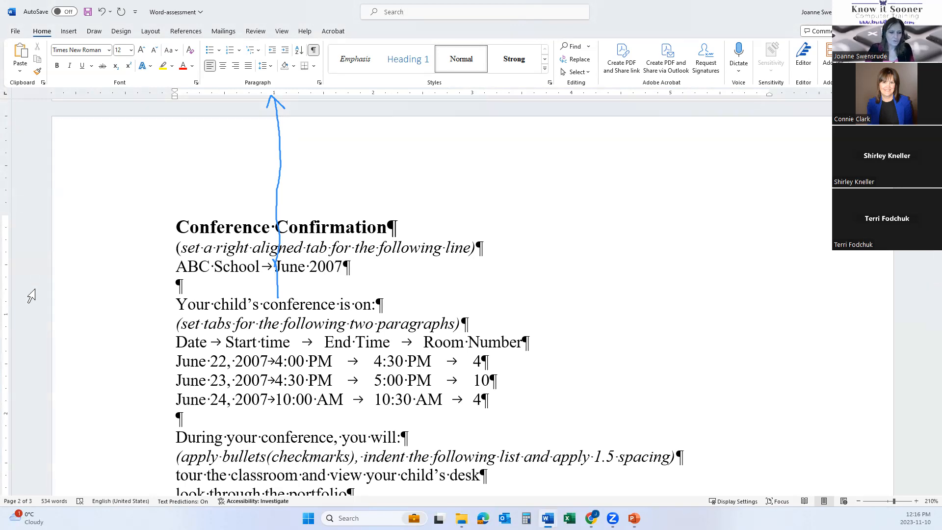
{"action": "left_click", "coordinate": [289, 266]}
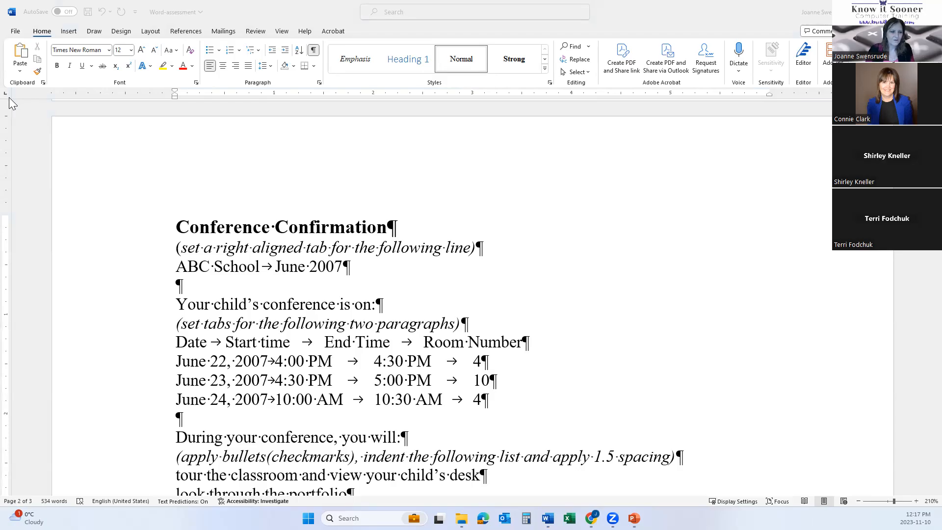
{"action": "mouse_move", "coordinate": [19, 79]}
{"action": "left_mouse_down"}
{"action": "mouse_move", "coordinate": [3, 94]}
{"action": "mouse_move", "coordinate": [27, 109]}
{"action": "mouse_move", "coordinate": [8, 83]}
{"action": "left_mouse_up"}
{"action": "mouse_move", "coordinate": [119, 92]}
{"action": "left_mouse_down"}
{"action": "mouse_move", "coordinate": [39, 96]}
{"action": "mouse_move", "coordinate": [46, 105]}
{"action": "left_mouse_up"}
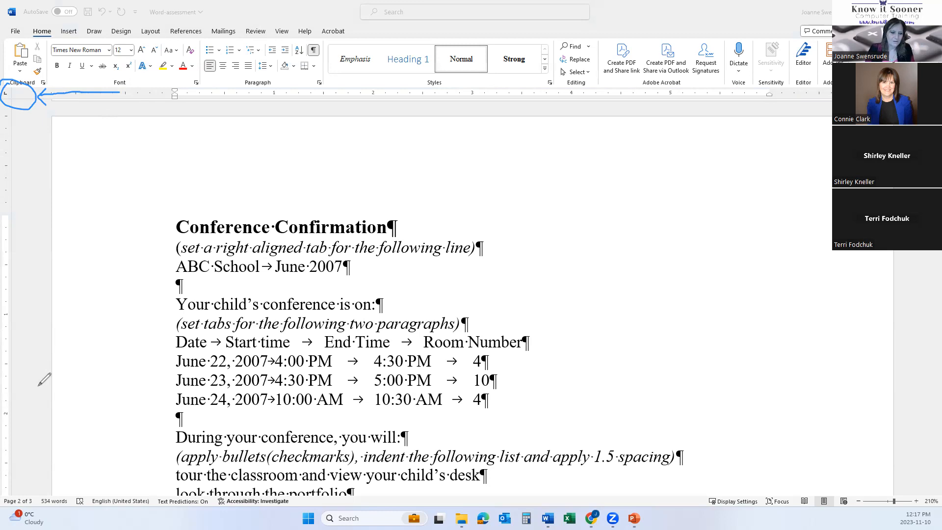
{"action": "left_click", "coordinate": [65, 304]}
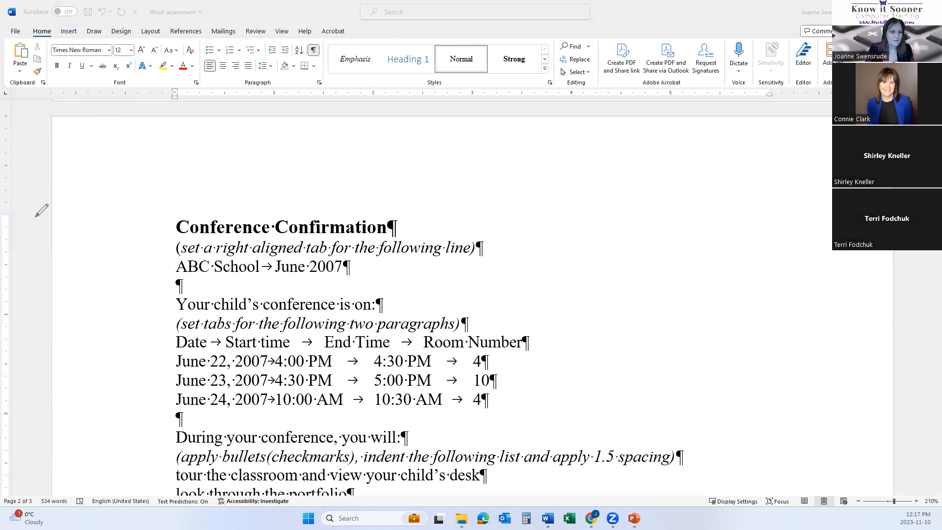
{"action": "left_click", "coordinate": [4, 184]}
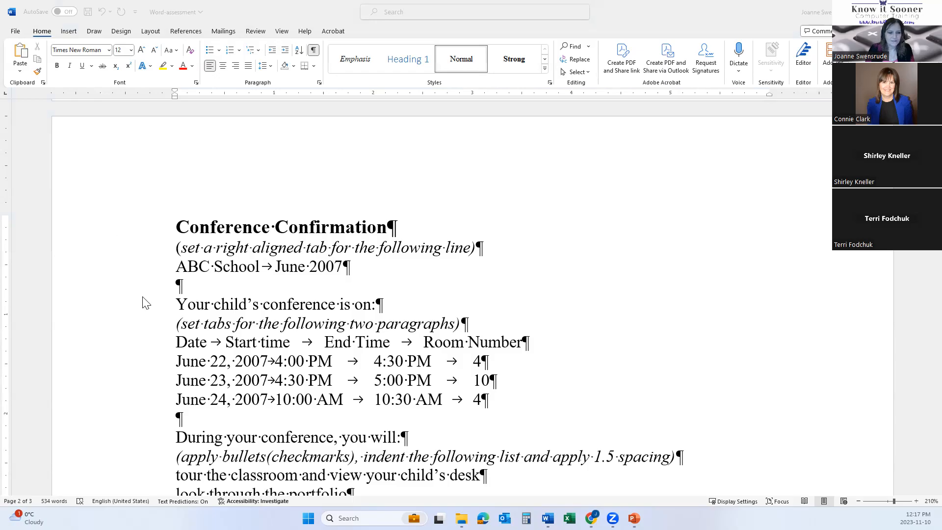
{"action": "left_click", "coordinate": [142, 298]}
- Set a left tab stop at 4 inches on the ruler for the ABC School line
{"action": "left_click_drag", "start_coordinate": [273, 268], "coordinate": [260, 267]}
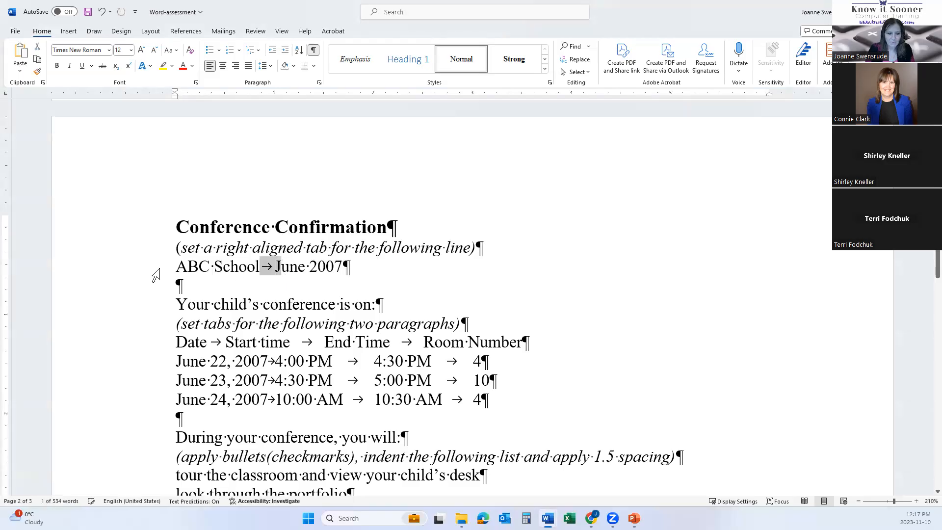
{"action": "left_click", "coordinate": [112, 269]}
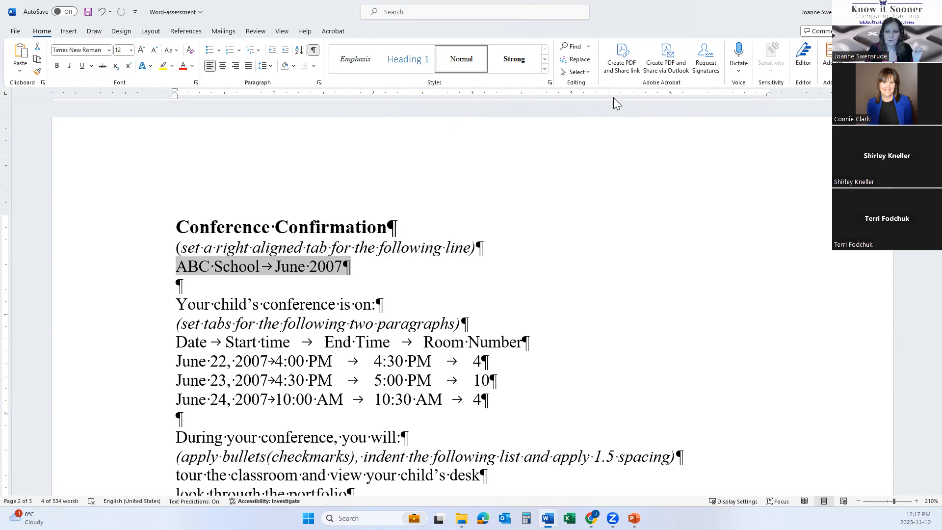
{"action": "left_click", "coordinate": [571, 97]}
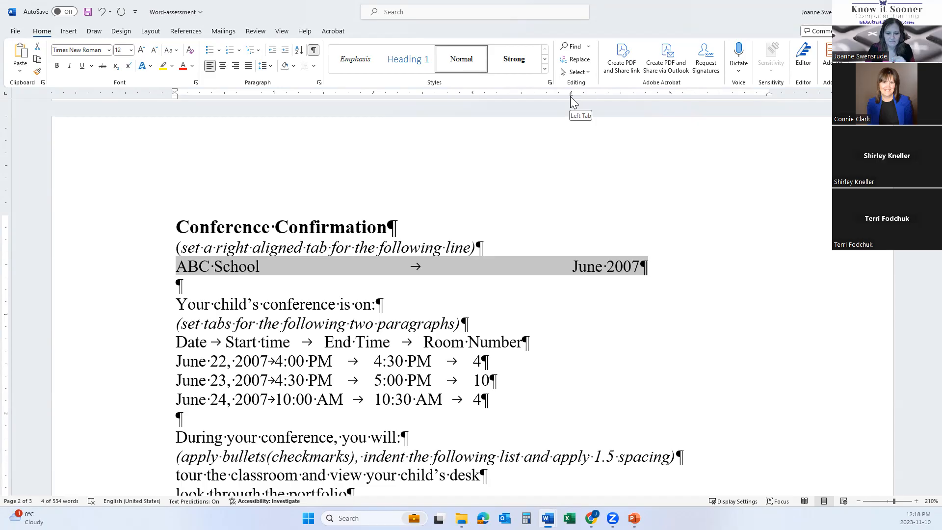
- Move the ABC School line's left tab stop to 5 inches and on to about 5.13 inches
{"action": "left_click", "coordinate": [570, 97]}
{"action": "left_click_drag", "start_coordinate": [570, 97], "coordinate": [672, 94]}
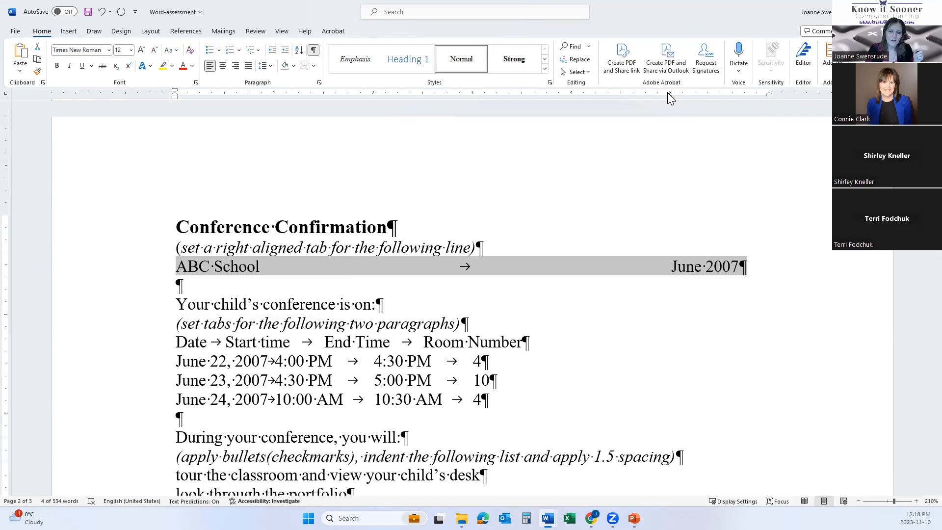
{"action": "mouse_move", "coordinate": [668, 95]}
{"action": "left_mouse_down"}
{"action": "mouse_move", "coordinate": [719, 97]}
{"action": "mouse_move", "coordinate": [679, 95]}
{"action": "left_mouse_up"}
- Add three more left tab stops to the ABC School line, two just beyond the existing stop and one just before 5 inches
{"action": "left_click", "coordinate": [687, 95]}
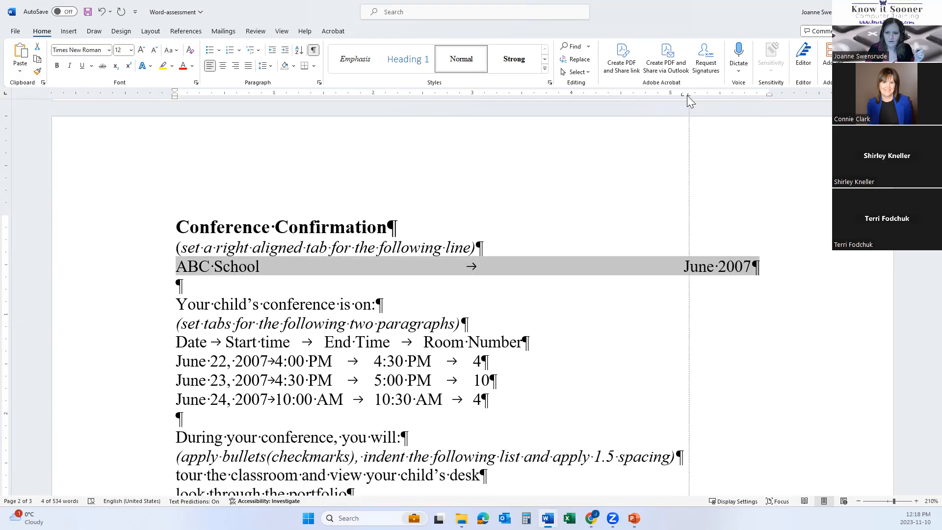
{"action": "left_click", "coordinate": [694, 95]}
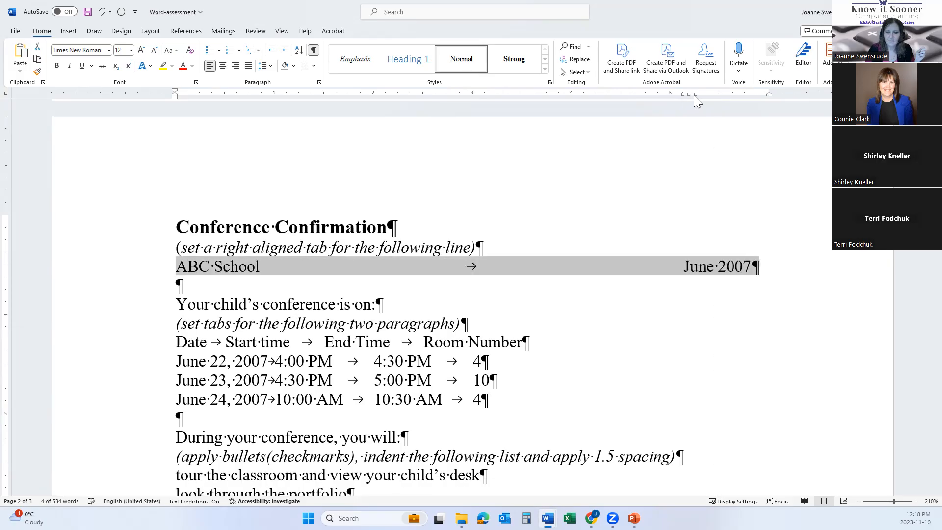
{"action": "left_click", "coordinate": [664, 95]}
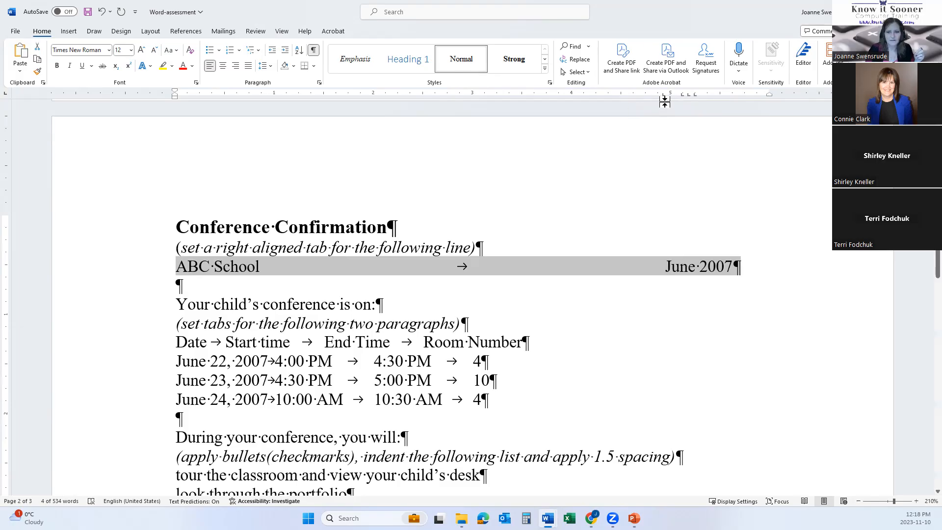
- Remove the surplus tab stops from the ABC School line, keeping only the one at about 5.25 inches
{"action": "left_click_drag", "start_coordinate": [662, 95], "coordinate": [664, 133]}
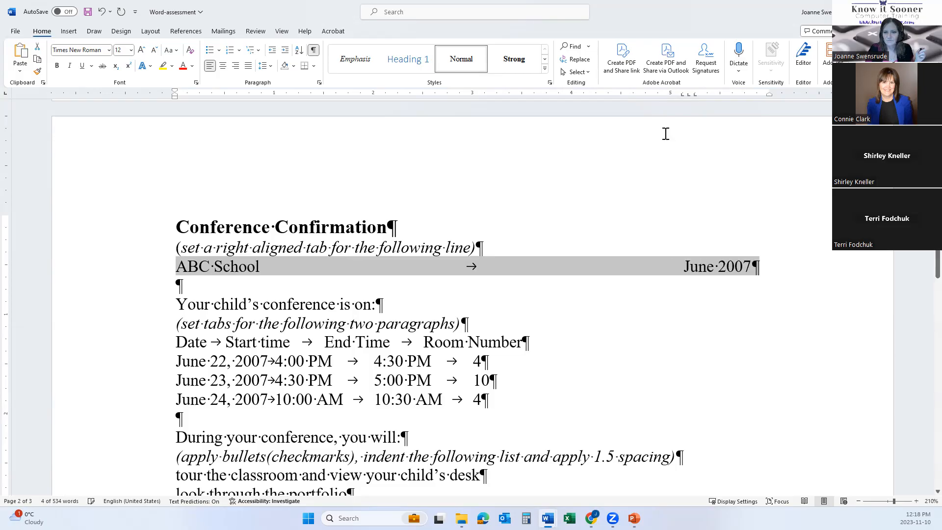
{"action": "left_click", "coordinate": [681, 96]}
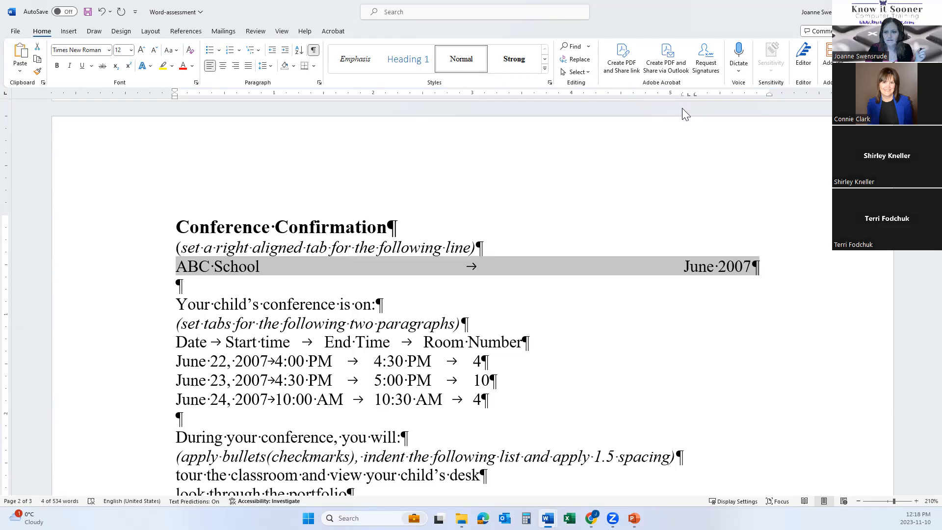
{"action": "left_click", "coordinate": [688, 95]}
{"action": "left_click", "coordinate": [691, 95]}
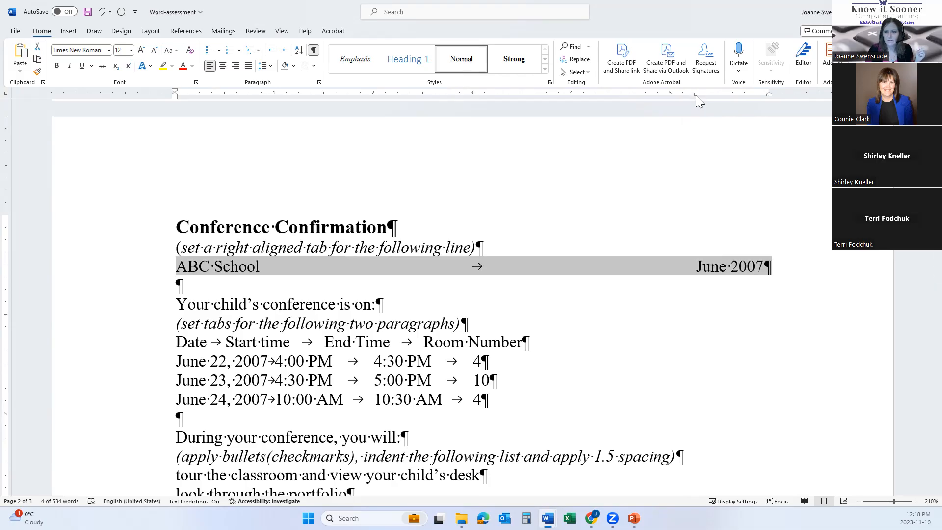
{"action": "left_click", "coordinate": [697, 266]}
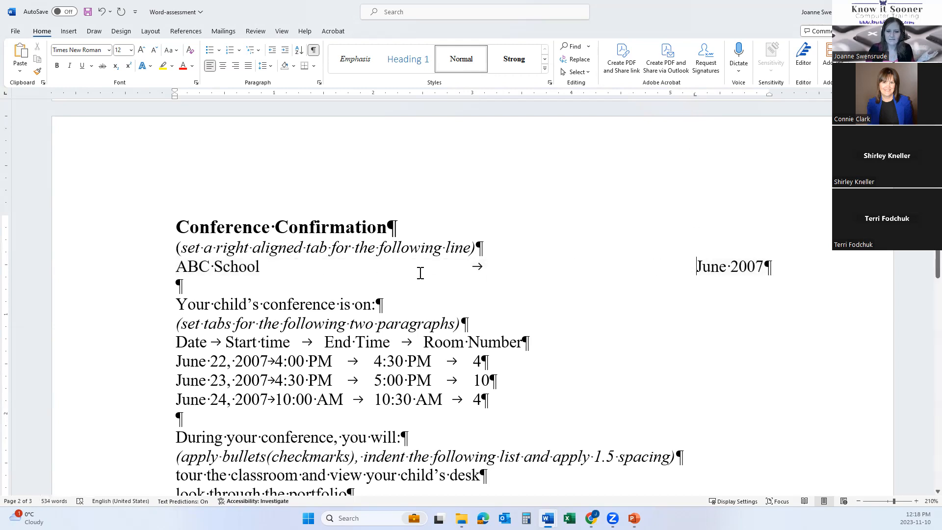
{"action": "left_click_drag", "start_coordinate": [420, 273], "coordinate": [515, 273]}
{"action": "left_click", "coordinate": [463, 271]}
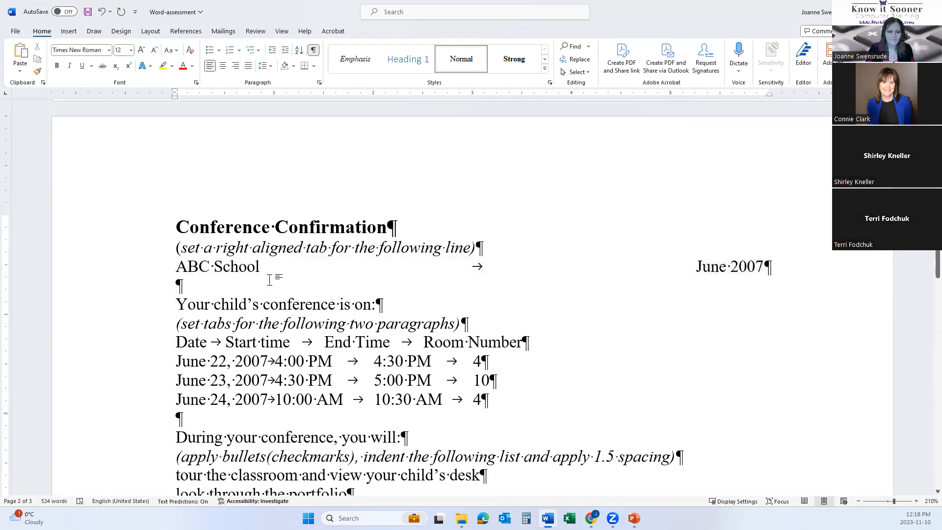
- Insert the word Elementary between ABC and School, using the suggested spelling correction to fix the typo
{"action": "left_click", "coordinate": [214, 265]}
{"action": "type", "text": "Elemntary"}
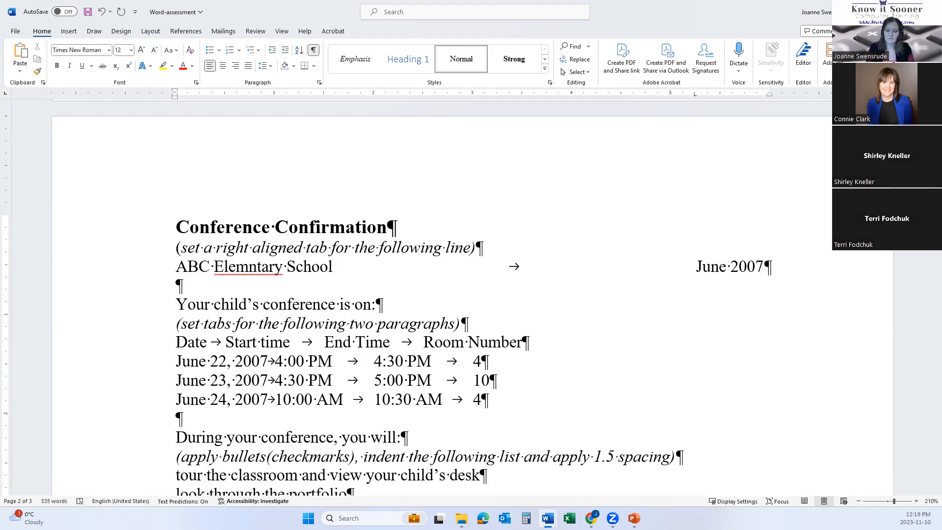
{"action": "left_click", "coordinate": [262, 266]}
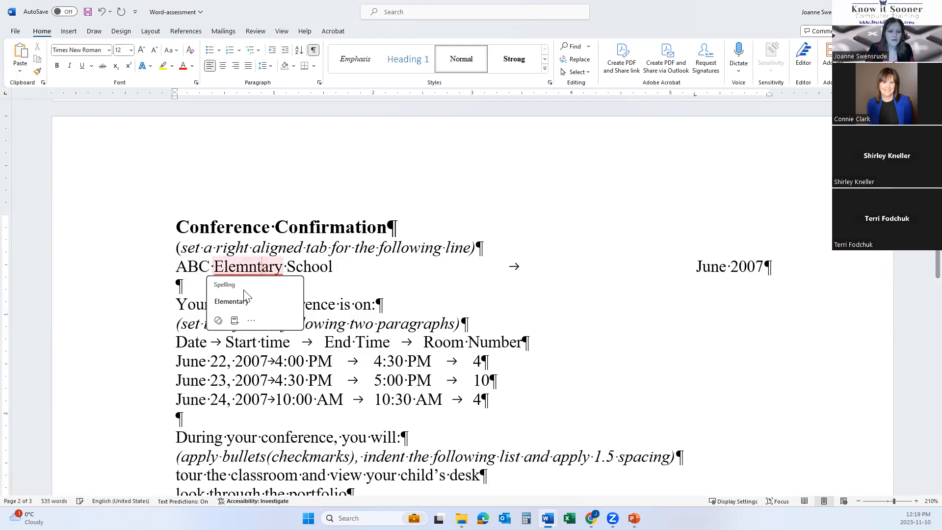
{"action": "left_click", "coordinate": [245, 299]}
{"action": "left_click_drag", "start_coordinate": [693, 266], "coordinate": [766, 273]}
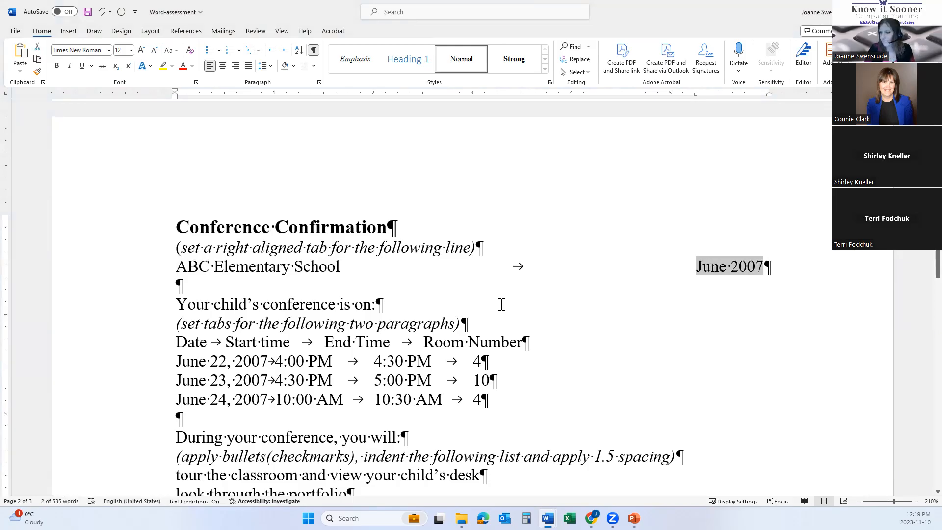
{"action": "left_click", "coordinate": [700, 274]}
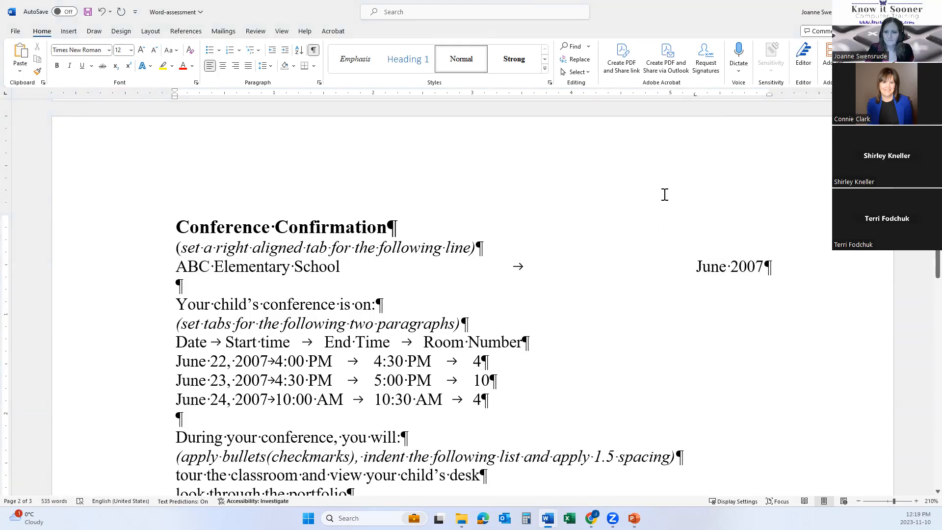
{"action": "double_click", "coordinate": [707, 267]}
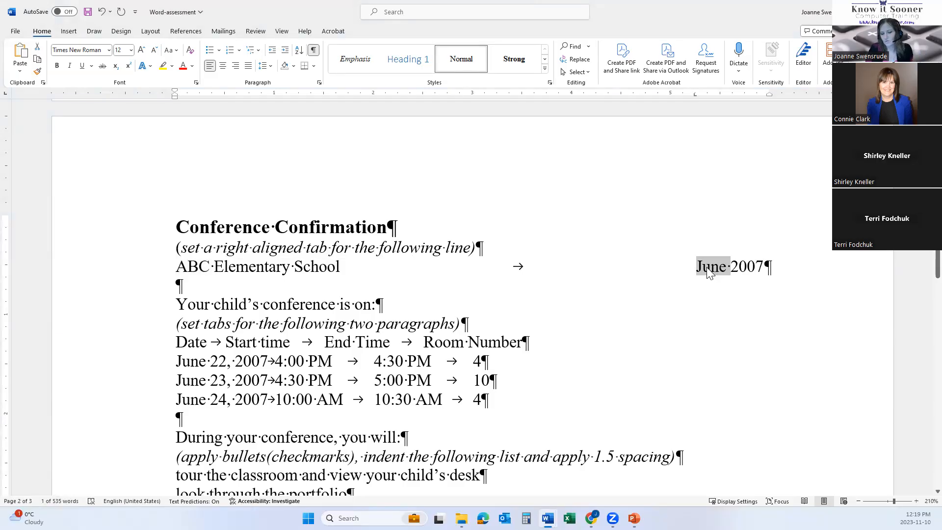
{"action": "left_click", "coordinate": [745, 333]}
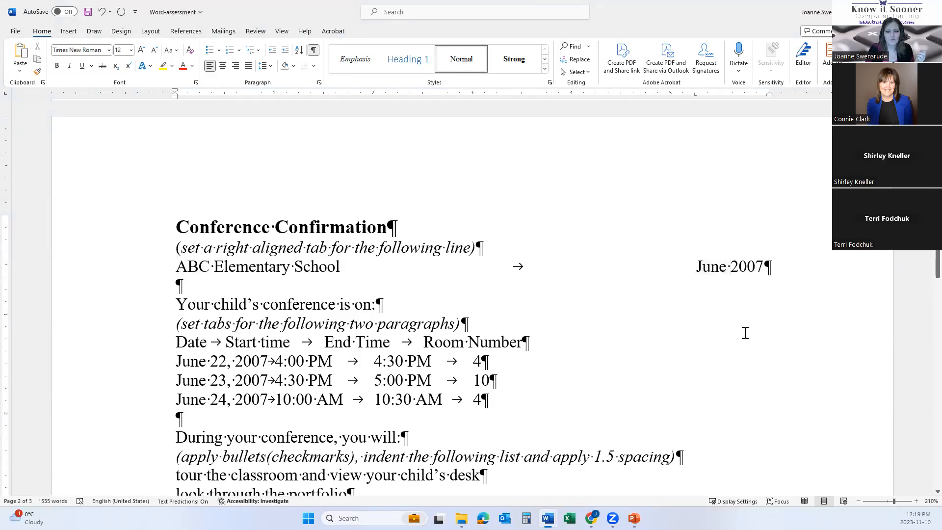
- Replace June with October in the date on the ABC Elementary School line and place the insertion point before it
{"action": "double_click", "coordinate": [712, 268]}
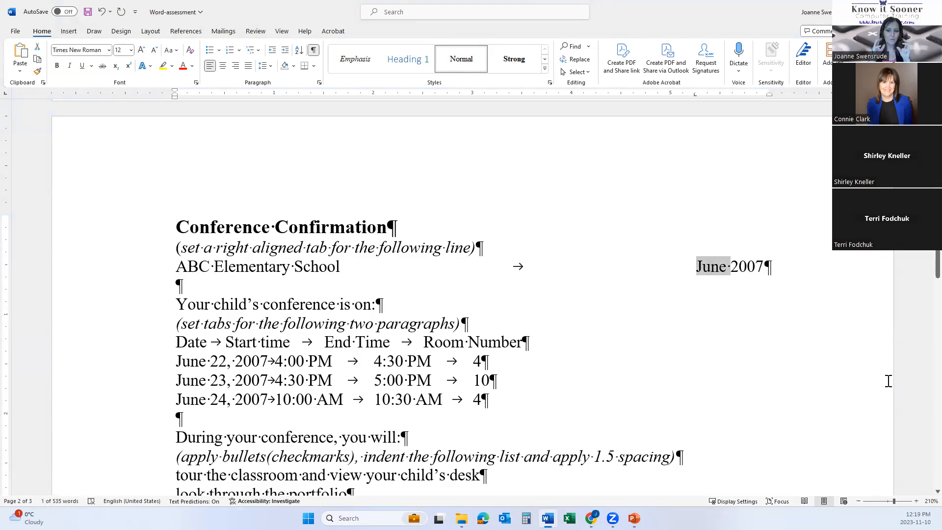
{"action": "type", "text": "Octob"}
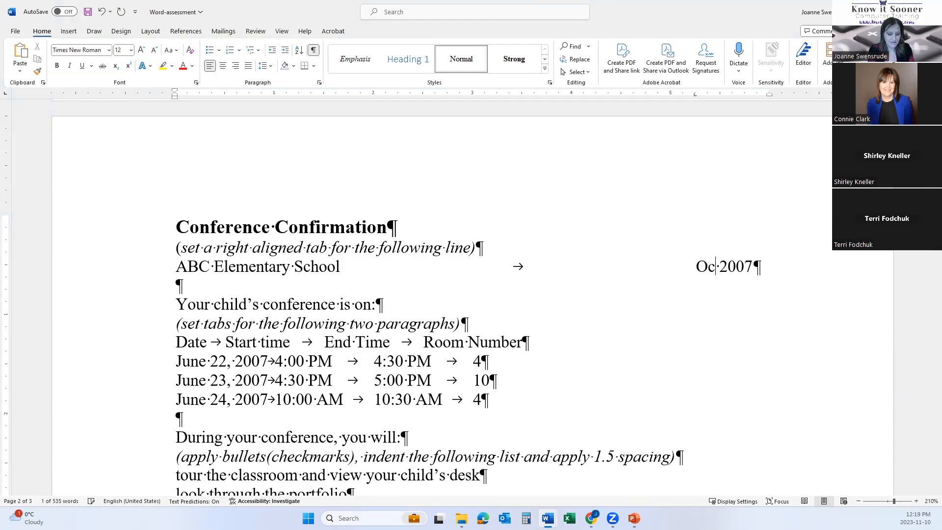
{"action": "key", "text": "Return"}
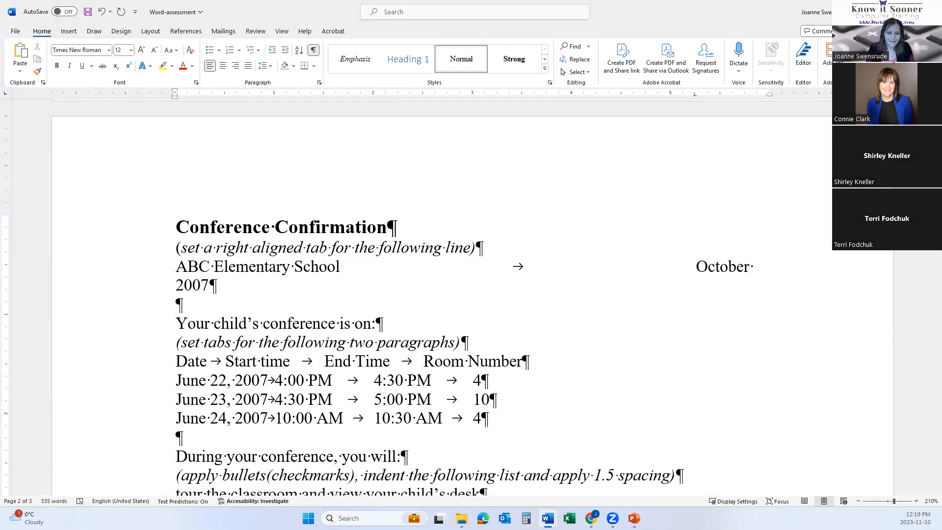
{"action": "left_click", "coordinate": [697, 260]}
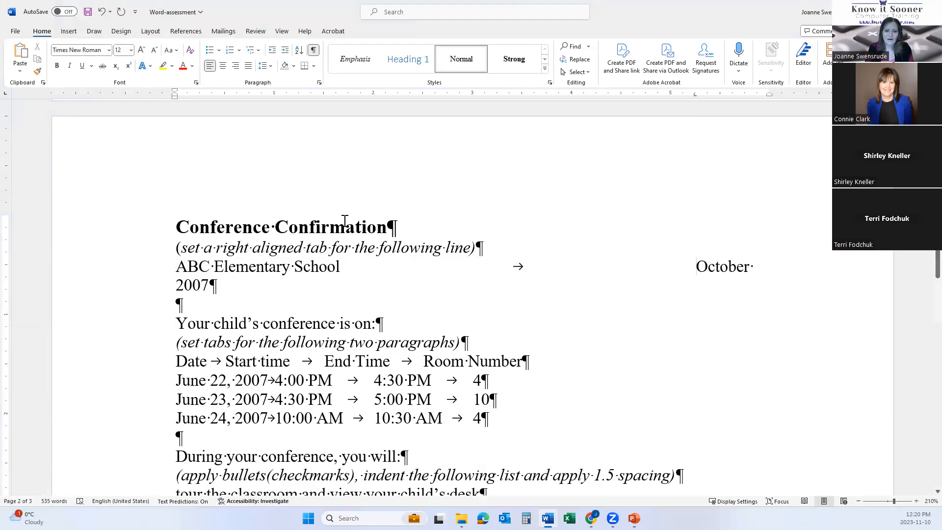
- Remove the tab stop at about 5.25 inches from the ABC Elementary School line
{"action": "left_click", "coordinate": [114, 277]}
{"action": "left_click_drag", "start_coordinate": [113, 278], "coordinate": [111, 284]}
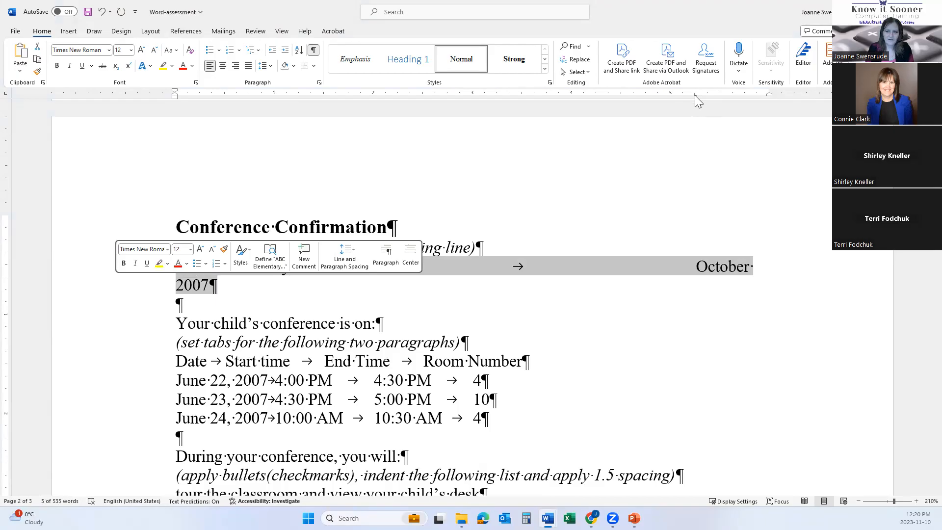
{"action": "left_click_drag", "start_coordinate": [694, 95], "coordinate": [682, 187]}
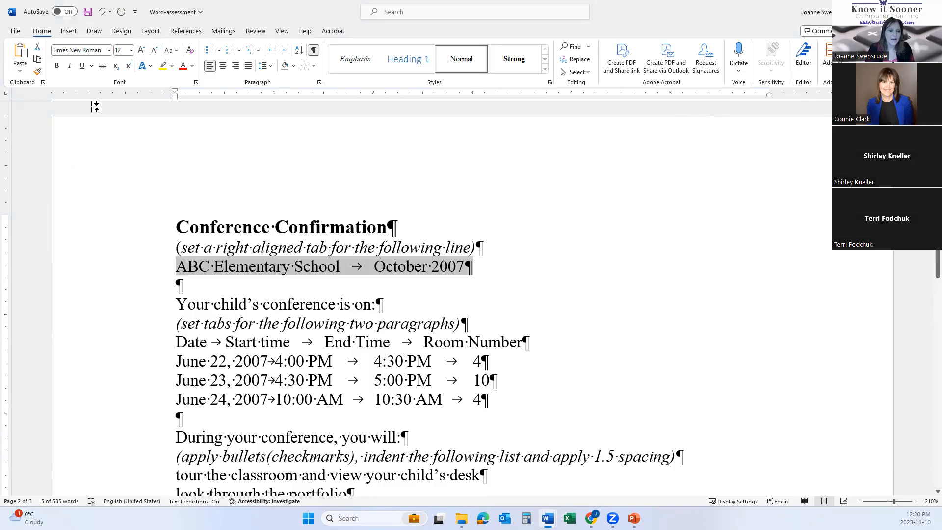
- Set a center tab stop at 5 inches on the ABC Elementary School line
{"action": "left_click", "coordinate": [6, 97]}
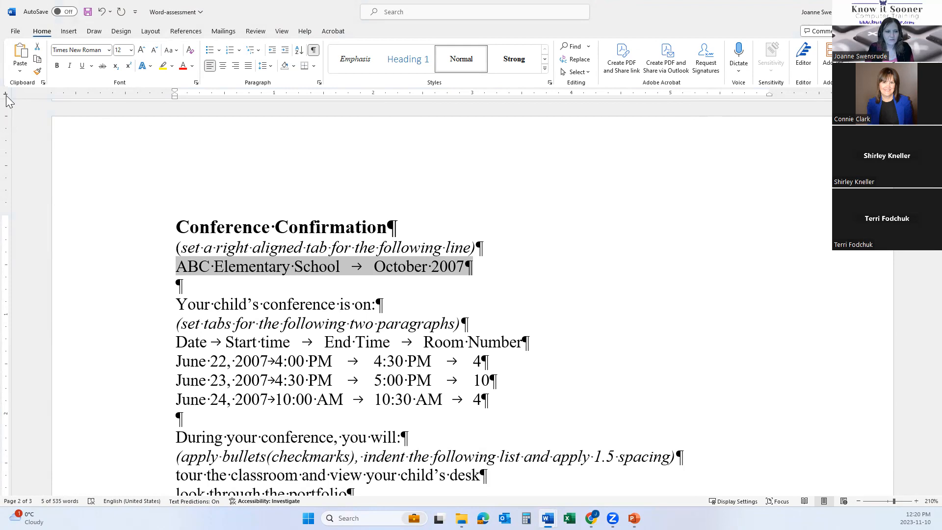
{"action": "left_click", "coordinate": [6, 97]}
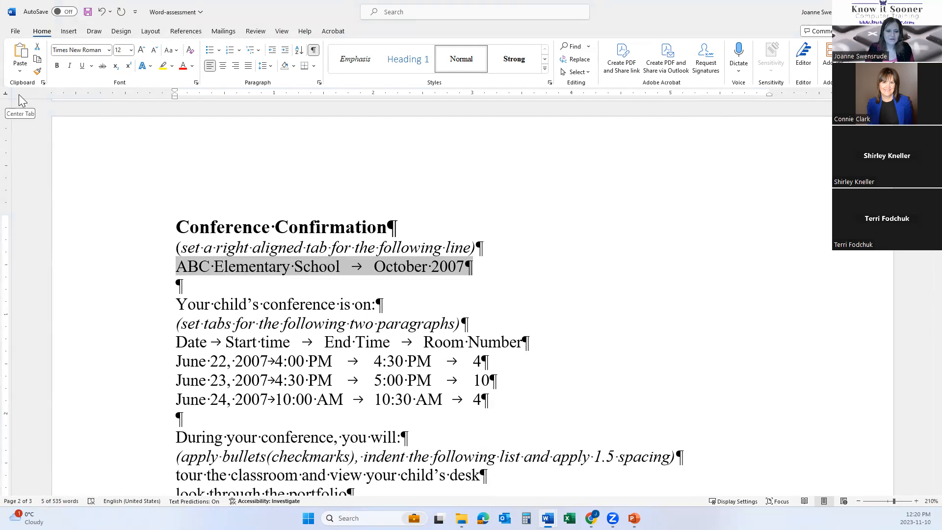
{"action": "left_click", "coordinate": [670, 96]}
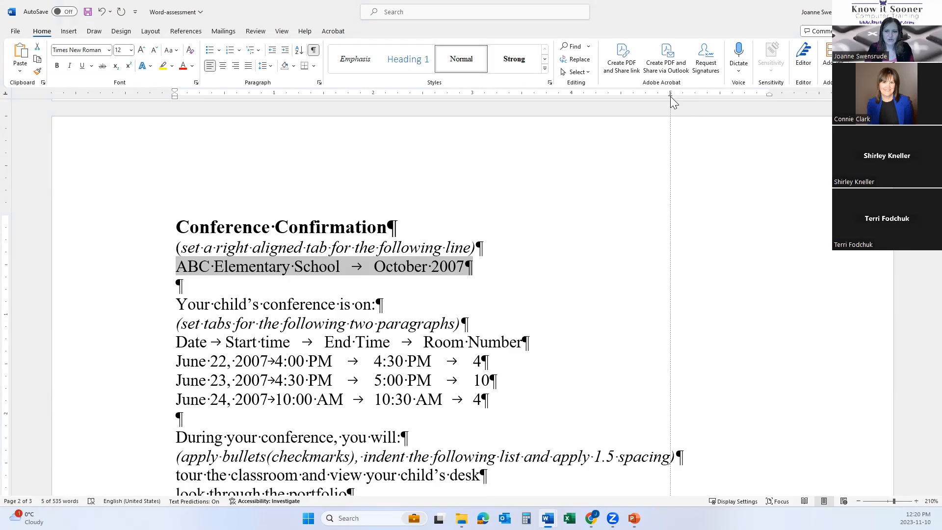
{"action": "left_click", "coordinate": [670, 96]}
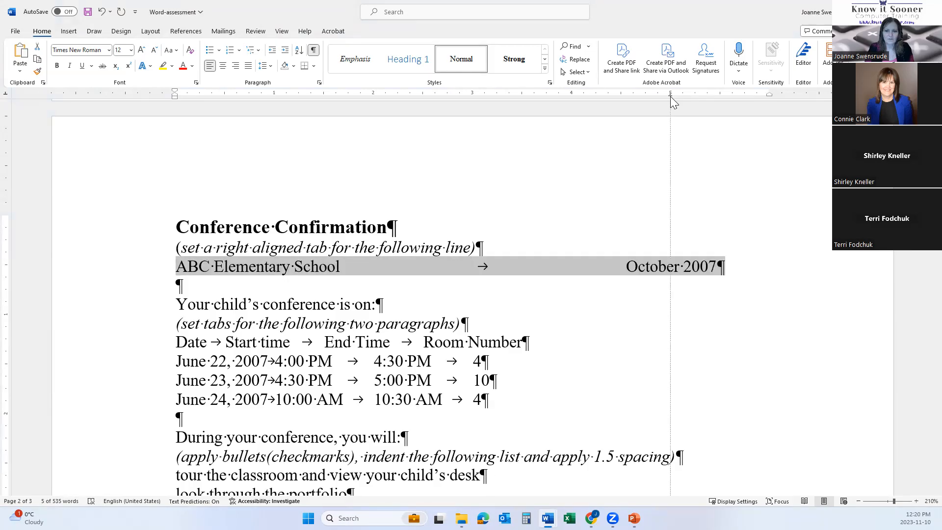
{"action": "mouse_move", "coordinate": [670, 96]}
{"action": "left_mouse_down"}
{"action": "mouse_move", "coordinate": [616, 96]}
{"action": "mouse_move", "coordinate": [721, 95]}
{"action": "mouse_move", "coordinate": [658, 104]}
{"action": "mouse_move", "coordinate": [622, 93]}
{"action": "mouse_move", "coordinate": [663, 101]}
{"action": "mouse_move", "coordinate": [670, 93]}
{"action": "left_mouse_up"}
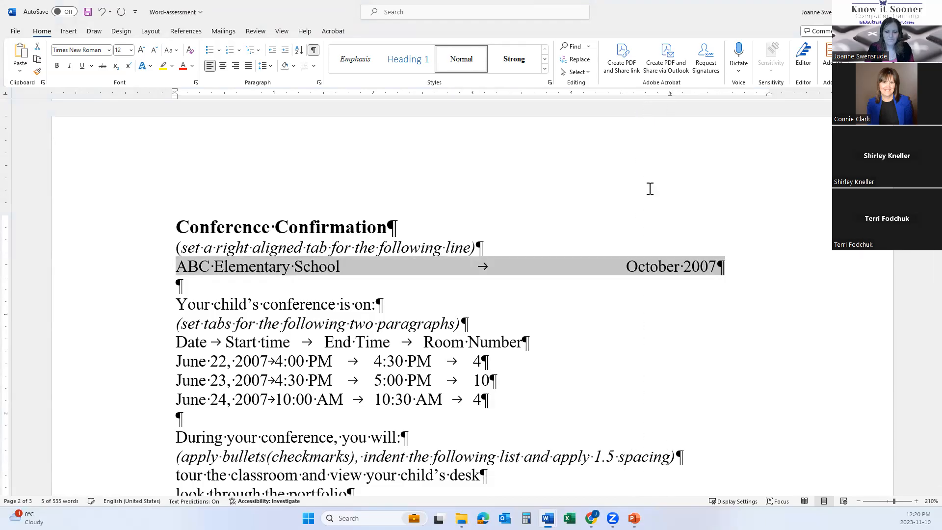
- Replace the center tab stop on the ABC Elementary School line with a right tab stop at about 5.9 inches, matching the page 3 sample
{"action": "left_click", "coordinate": [161, 345]}
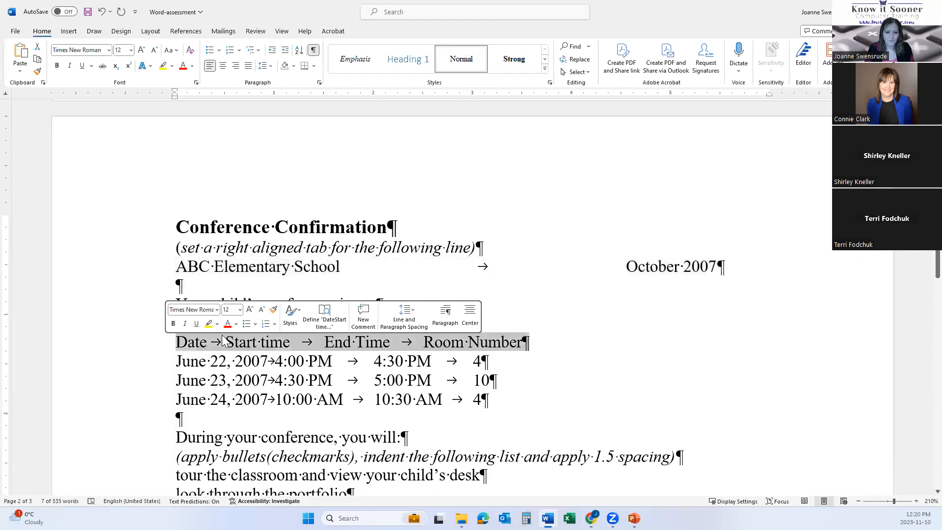
{"action": "scroll", "coordinate": [469, 348], "scroll_direction": "down", "scroll_amount": 15}
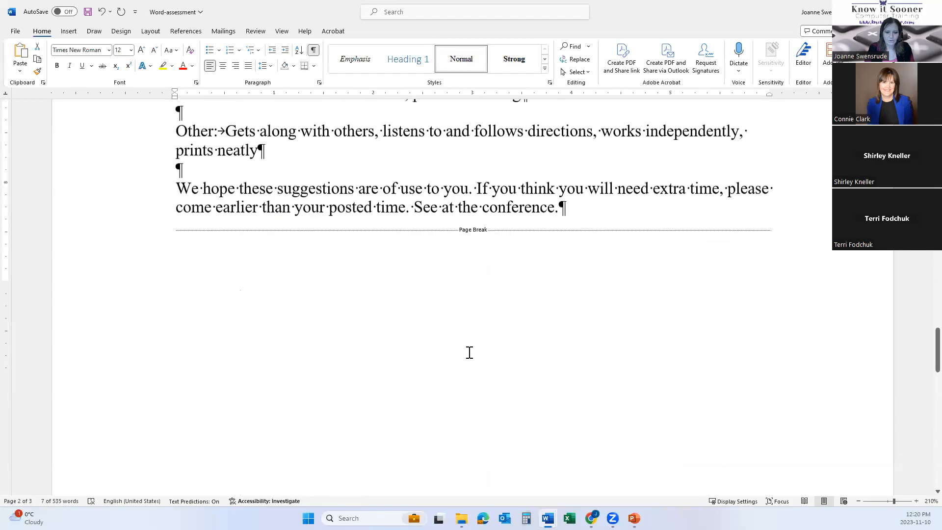
{"action": "scroll", "coordinate": [468, 350], "scroll_direction": "up", "scroll_amount": 3}
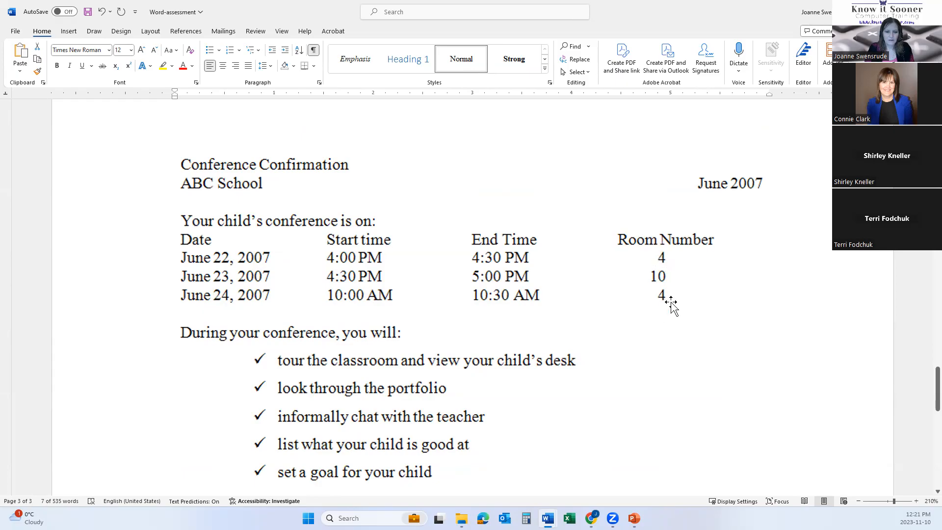
{"action": "scroll", "coordinate": [671, 302], "scroll_direction": "up", "scroll_amount": 15}
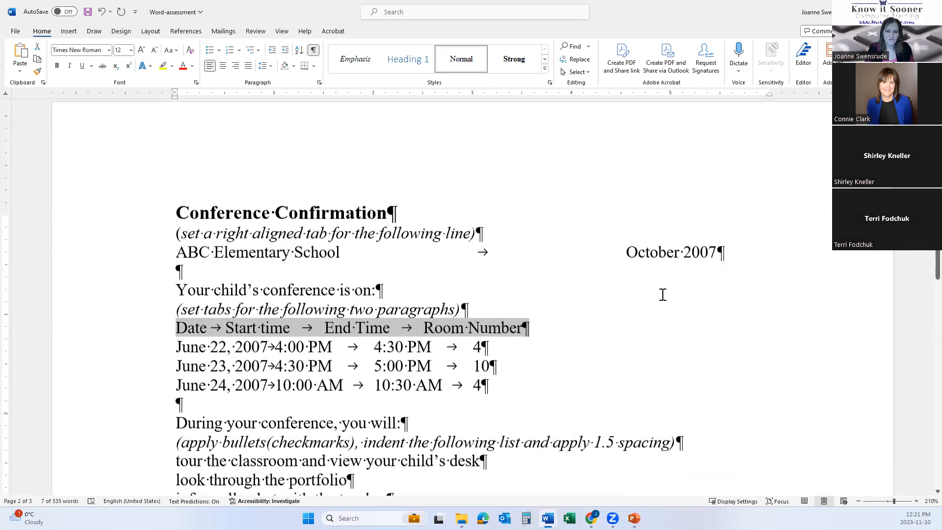
{"action": "scroll", "coordinate": [662, 295], "scroll_direction": "up", "scroll_amount": 2}
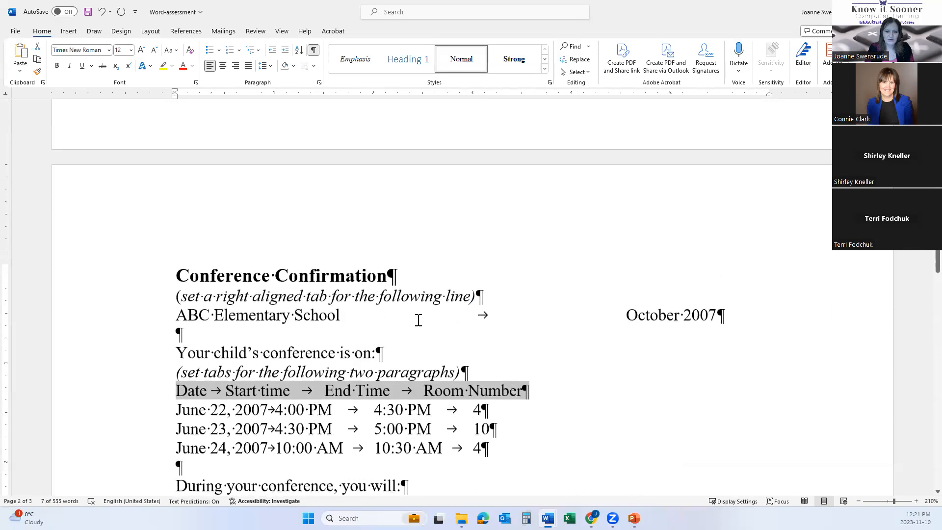
{"action": "left_click", "coordinate": [109, 320]}
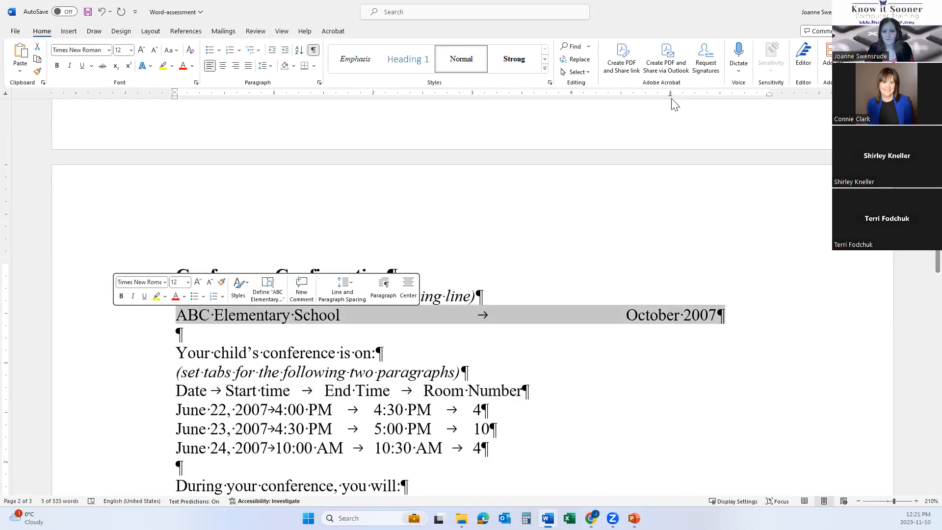
{"action": "left_click_drag", "start_coordinate": [670, 95], "coordinate": [664, 120]}
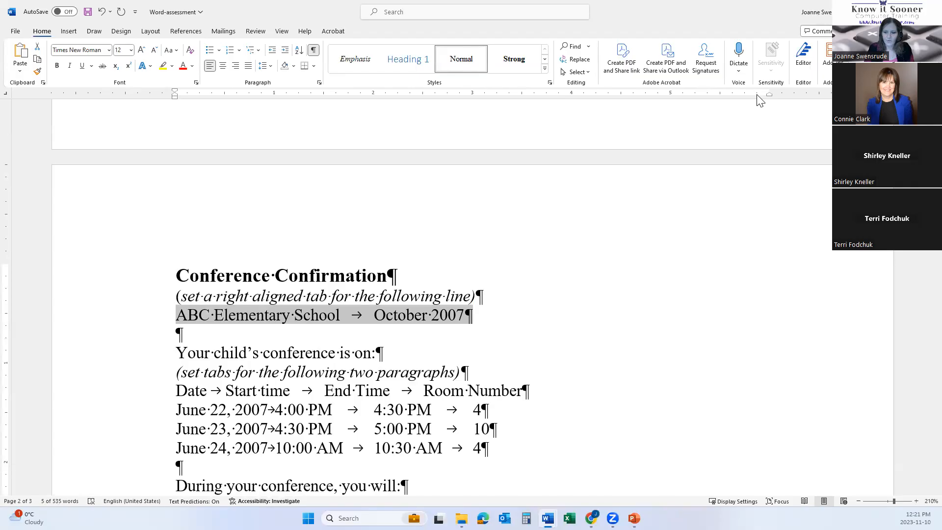
{"action": "left_click_drag", "start_coordinate": [757, 95], "coordinate": [757, 95]}
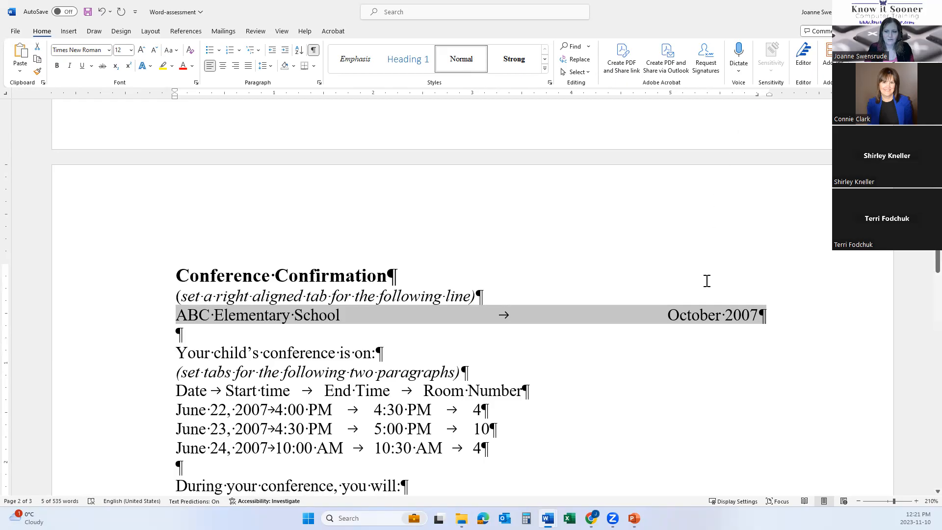
- Change the date on the ABC Elementary School line to Friday, October 27, 2023
{"action": "left_click", "coordinate": [721, 315]}
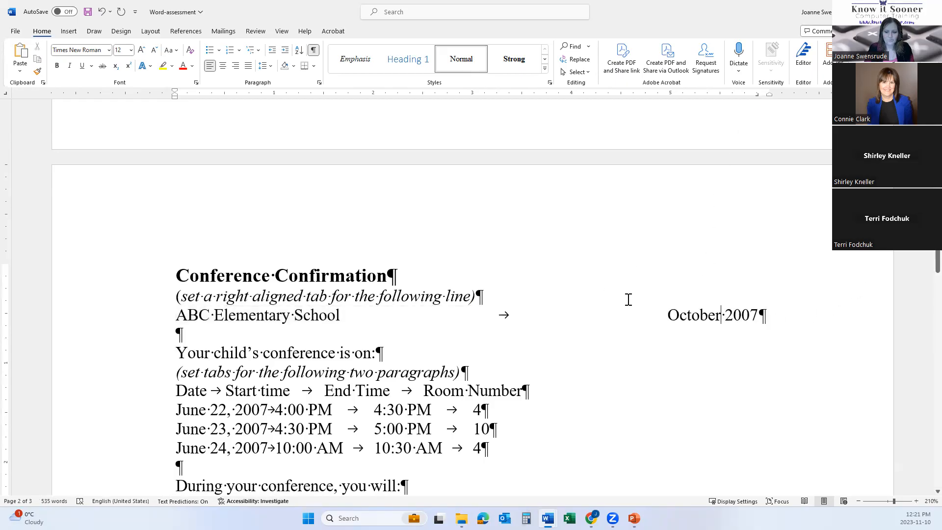
{"action": "key", "text": "ctrl+Left"}
{"action": "type", "text": "Friday"}
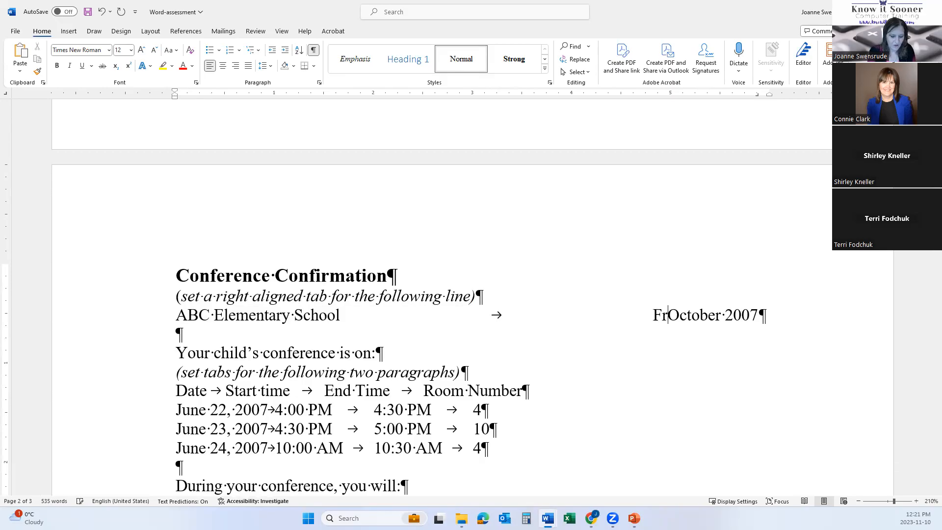
{"action": "type", "text": ", October "}
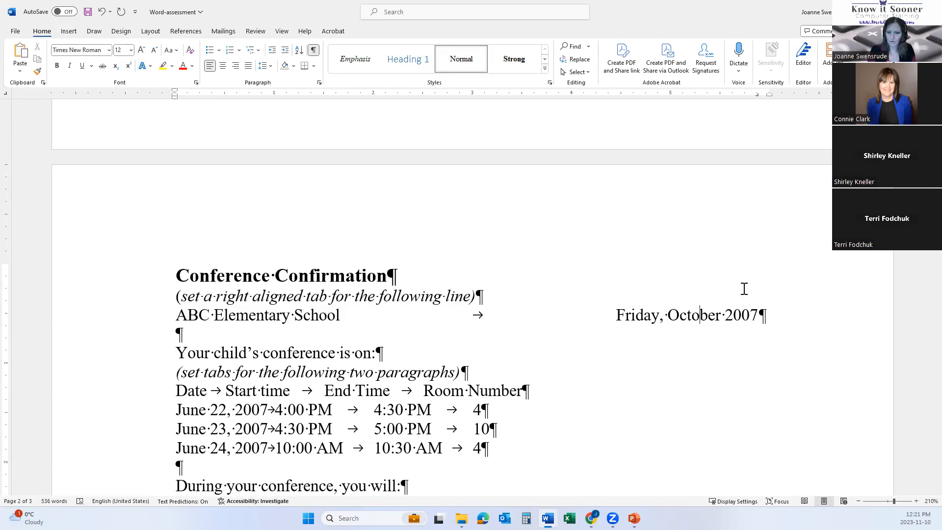
{"action": "type", "text": "27"}
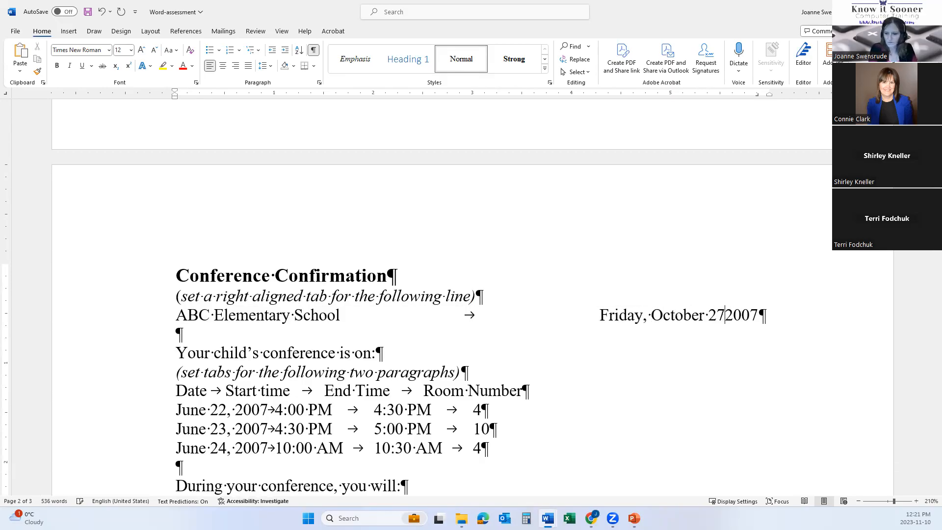
{"action": "type", "text": ","}
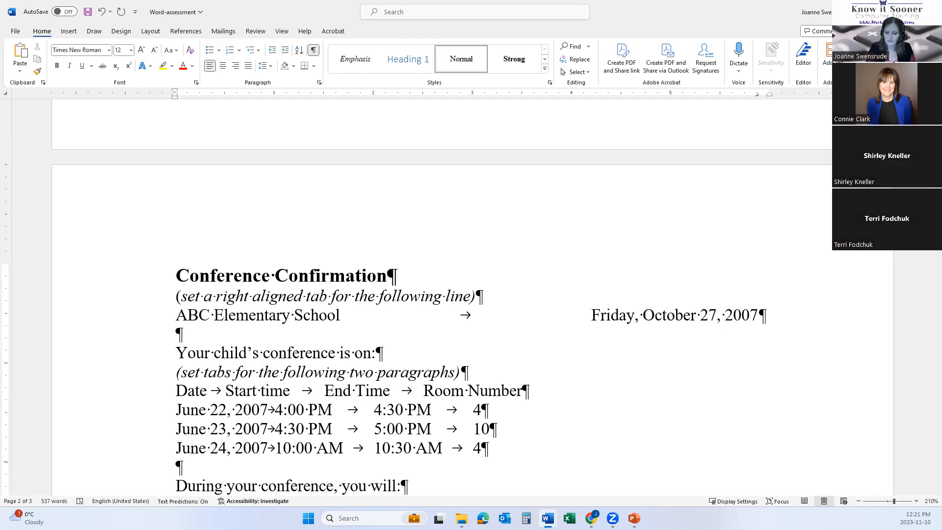
{"action": "key", "text": "Delete"}
{"action": "key", "text": "Delete"}
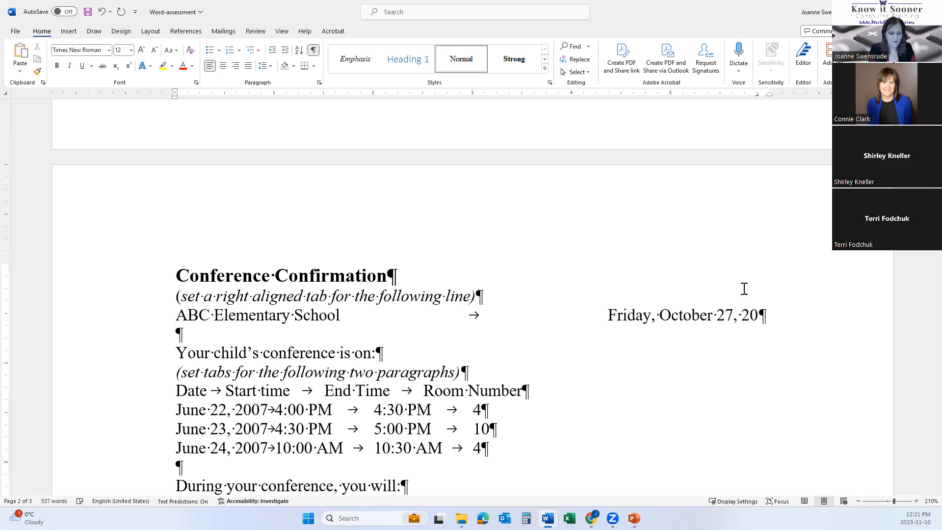
{"action": "type", "text": "23"}
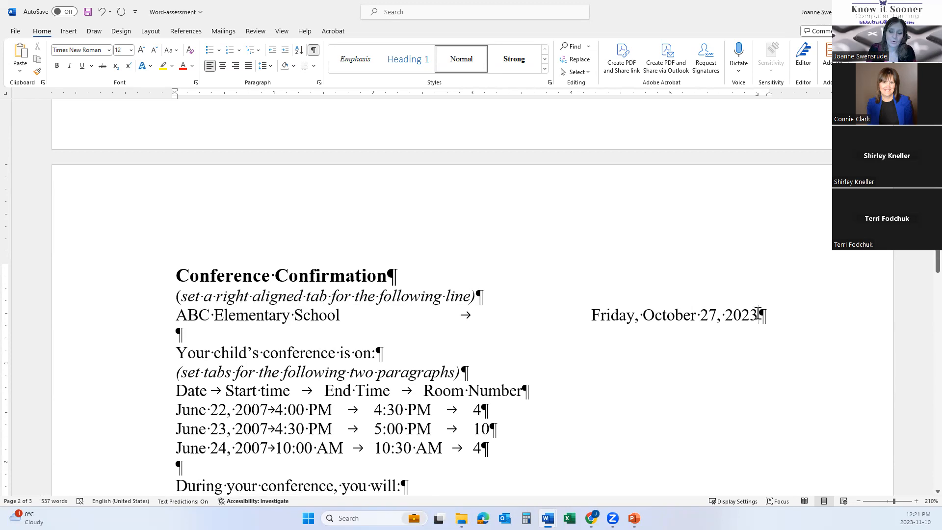
- Insert Thursday and a hyphen before Friday in the date on the ABC Elementary School line
{"action": "left_click", "coordinate": [123, 314]}
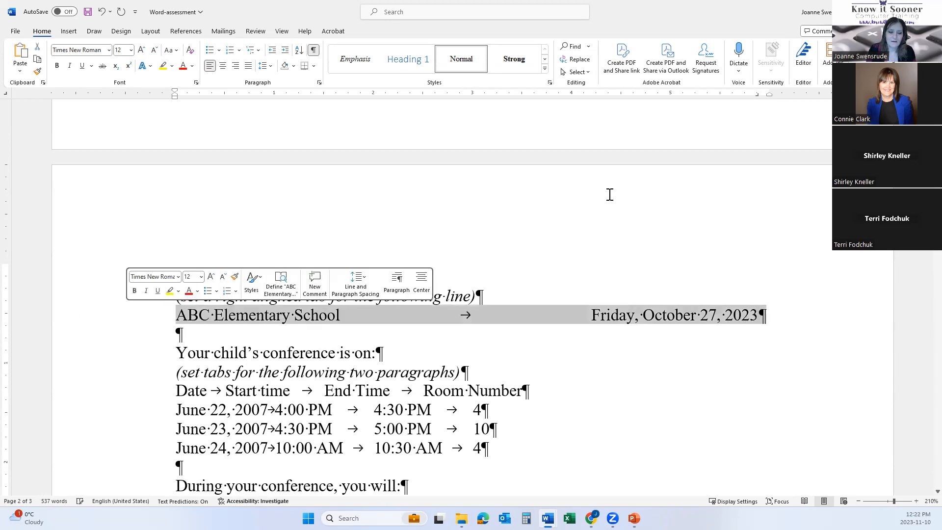
{"action": "left_click", "coordinate": [593, 317]}
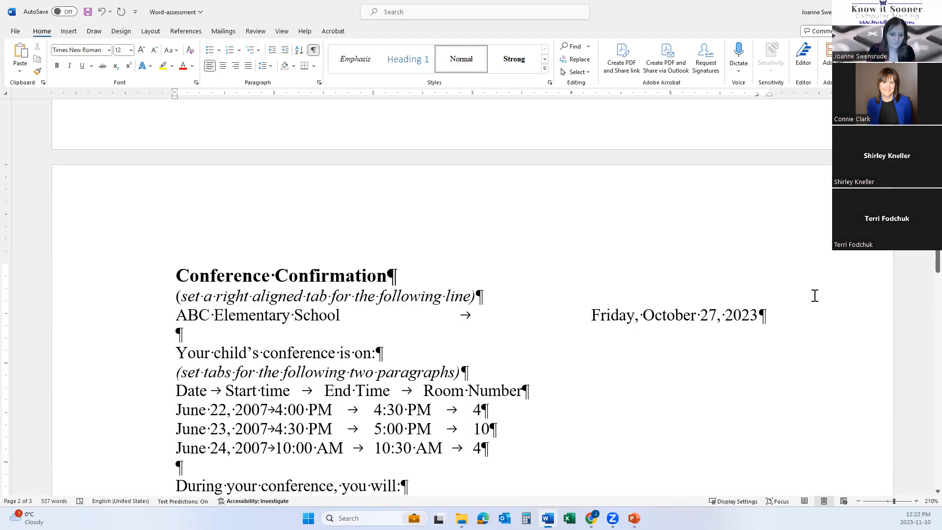
{"action": "type", "text": "THursday"}
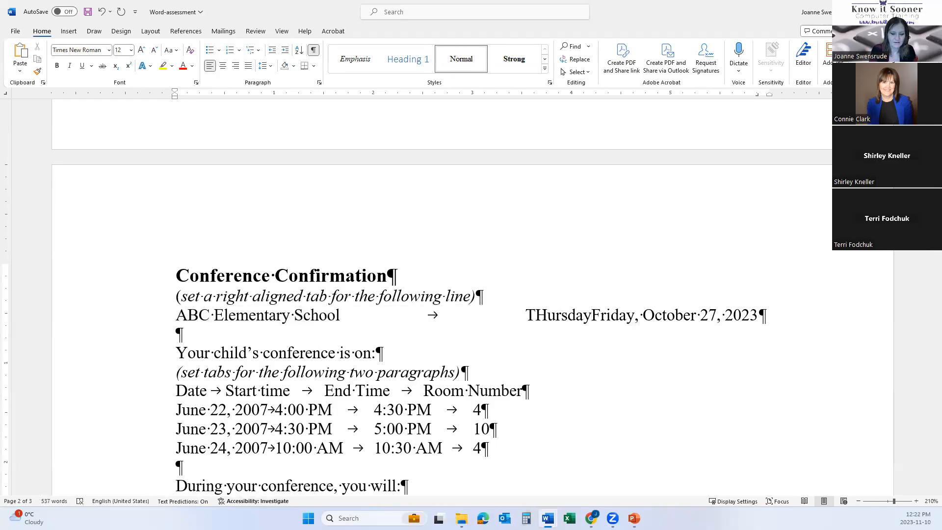
{"action": "type", "text": "-"}
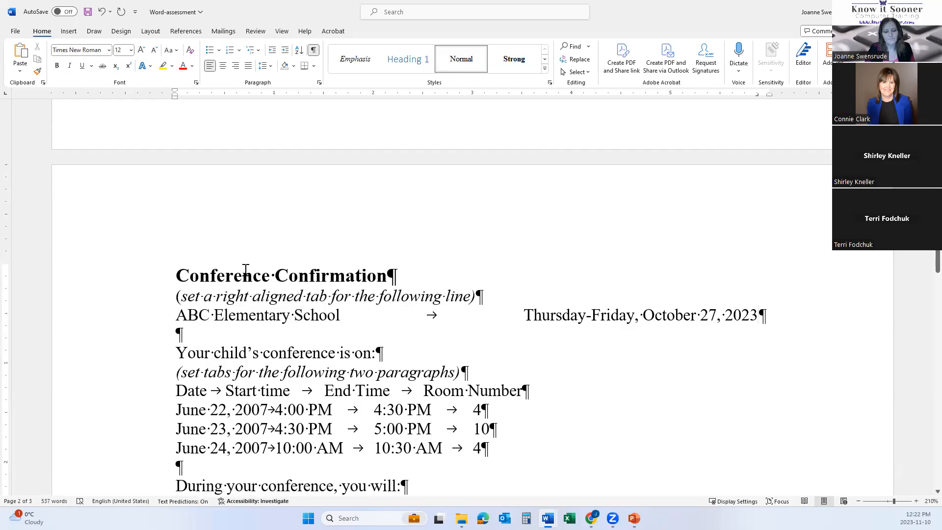
- Compare the conference schedule's header and date rows with the column alignment in the page 3 sample, and select the Date header row
{"action": "scroll", "coordinate": [237, 341], "scroll_direction": "down", "scroll_amount": 3}
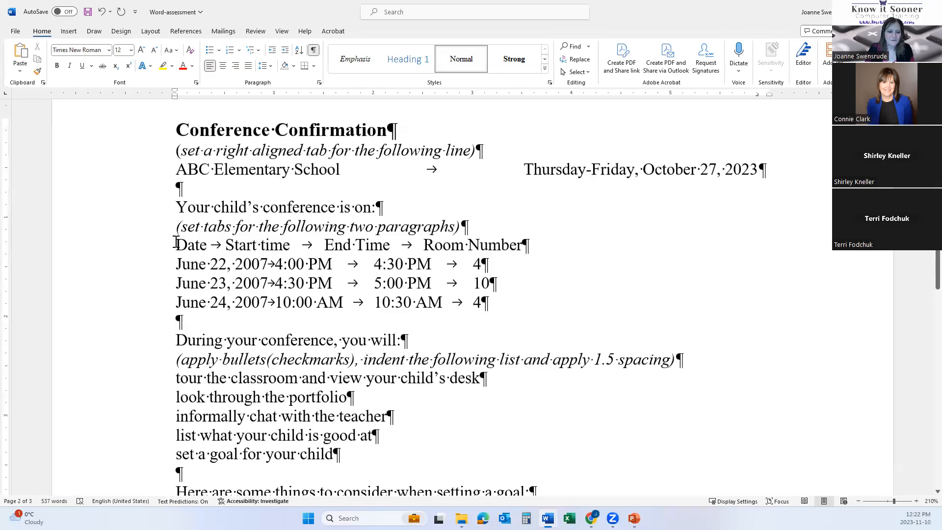
{"action": "left_click", "coordinate": [111, 242]}
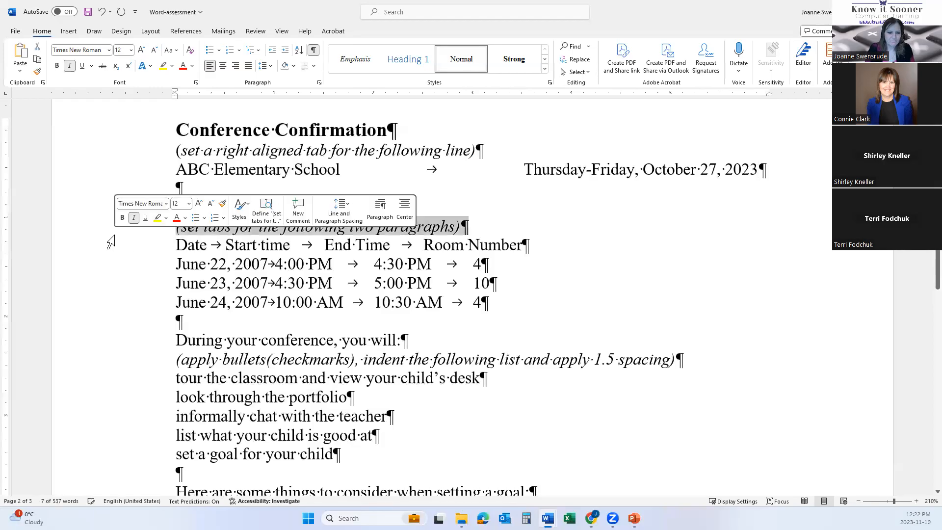
{"action": "left_click", "coordinate": [290, 246]}
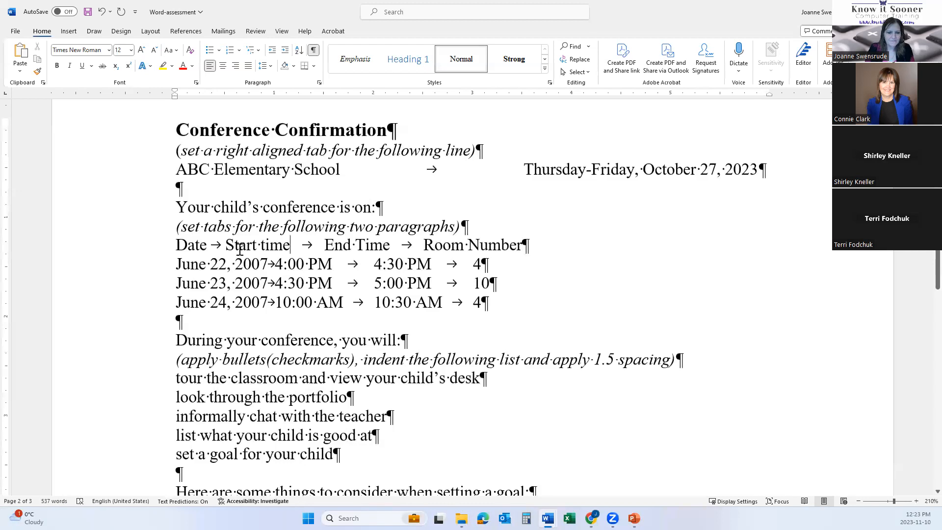
{"action": "left_click", "coordinate": [143, 246]}
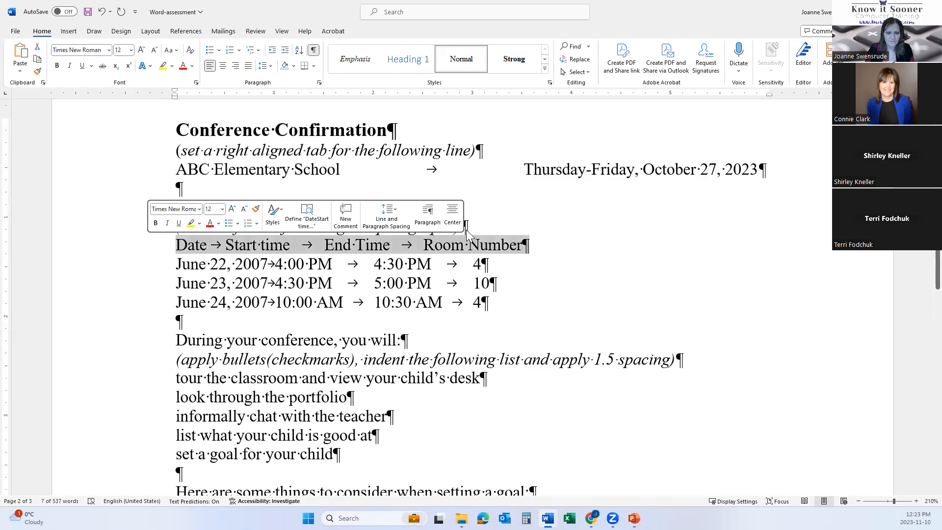
{"action": "left_click_drag", "start_coordinate": [163, 272], "coordinate": [165, 304]}
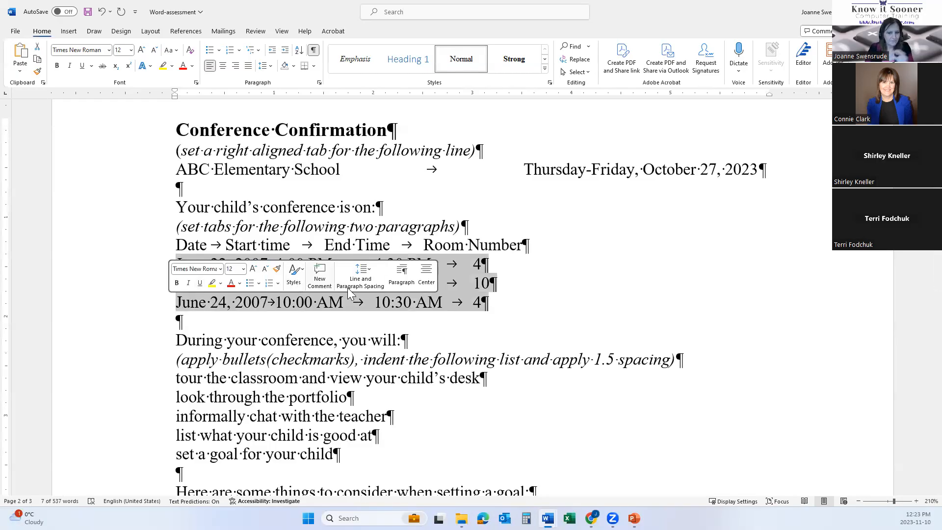
{"action": "scroll", "coordinate": [572, 227], "scroll_direction": "down", "scroll_amount": 15}
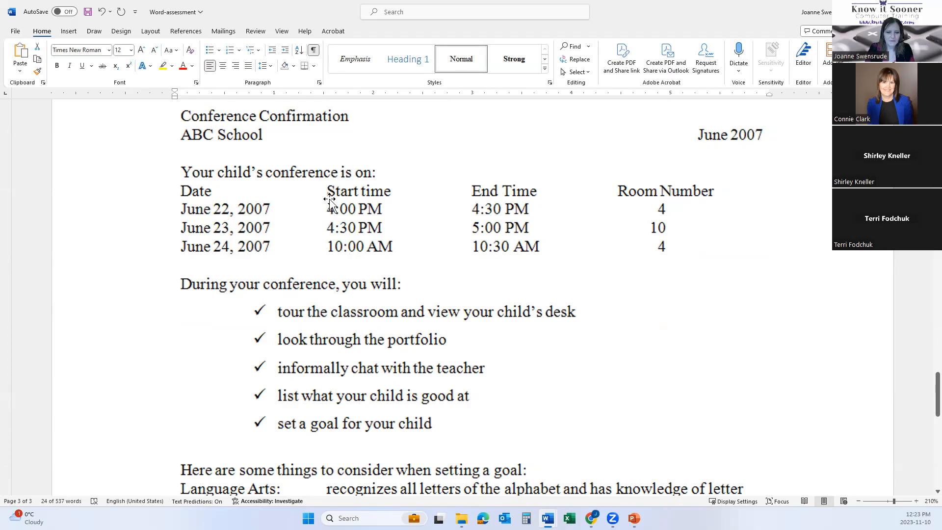
{"action": "left_click", "coordinate": [328, 241]}
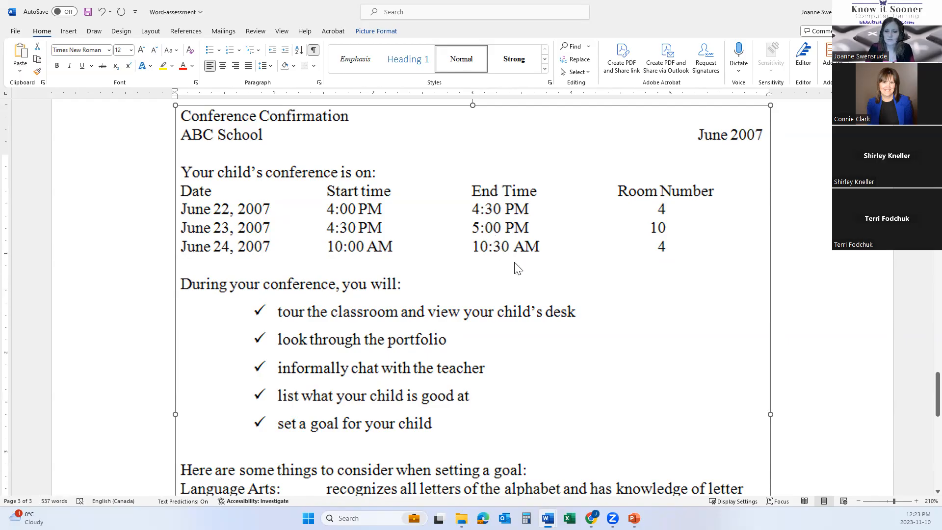
{"action": "scroll", "coordinate": [515, 265], "scroll_direction": "up", "scroll_amount": 20}
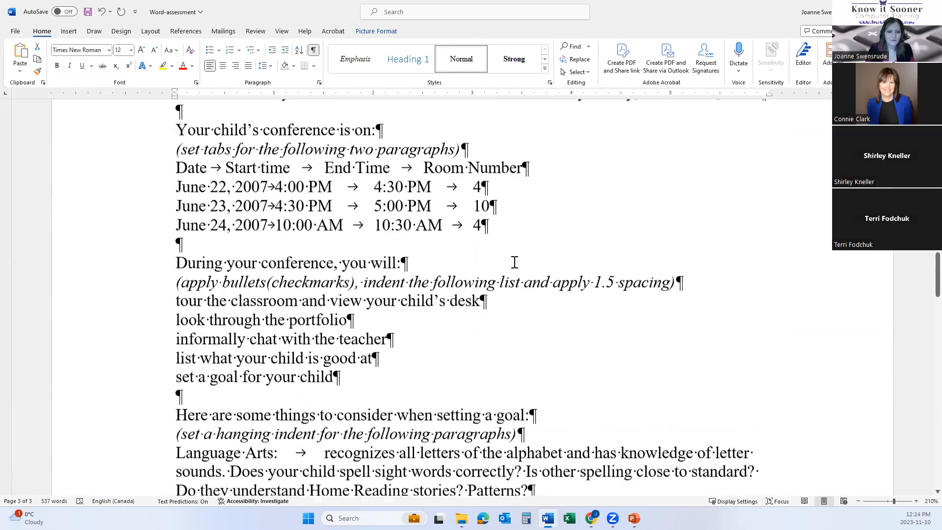
{"action": "scroll", "coordinate": [515, 262], "scroll_direction": "up", "scroll_amount": 3}
{"action": "left_click", "coordinate": [132, 245]}
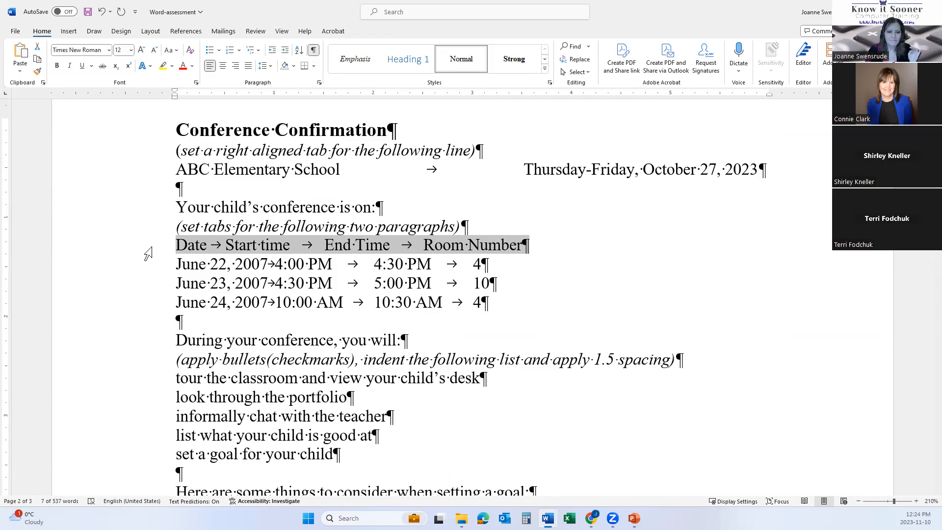
- Examine the tab characters in the conference schedule's header row and how the June rows and room numbers line up beneath it
{"action": "left_click", "coordinate": [212, 246]}
{"action": "double_click", "coordinate": [221, 243]}
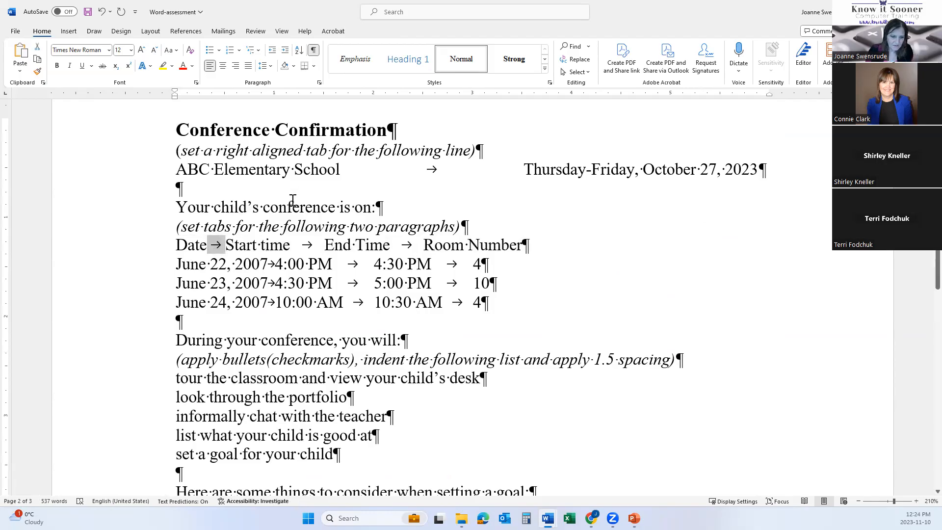
{"action": "double_click", "coordinate": [305, 244]}
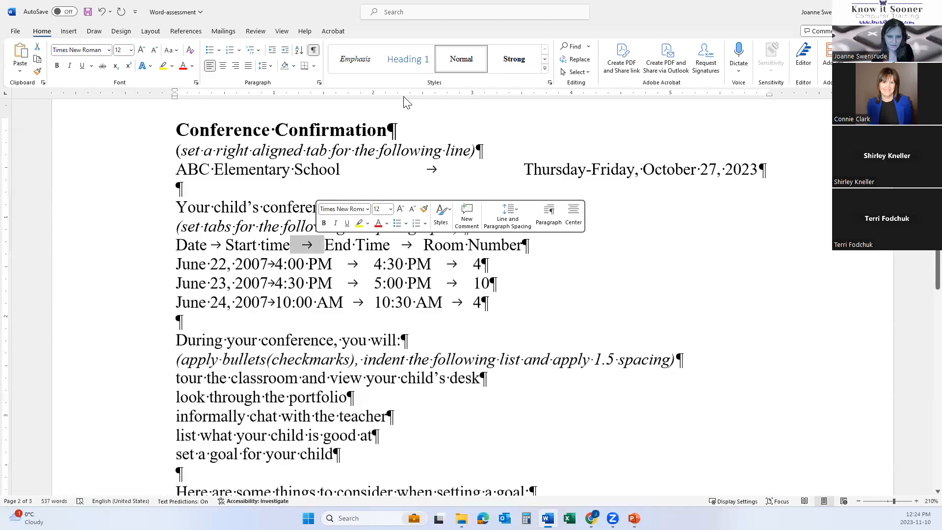
{"action": "left_click", "coordinate": [125, 249]}
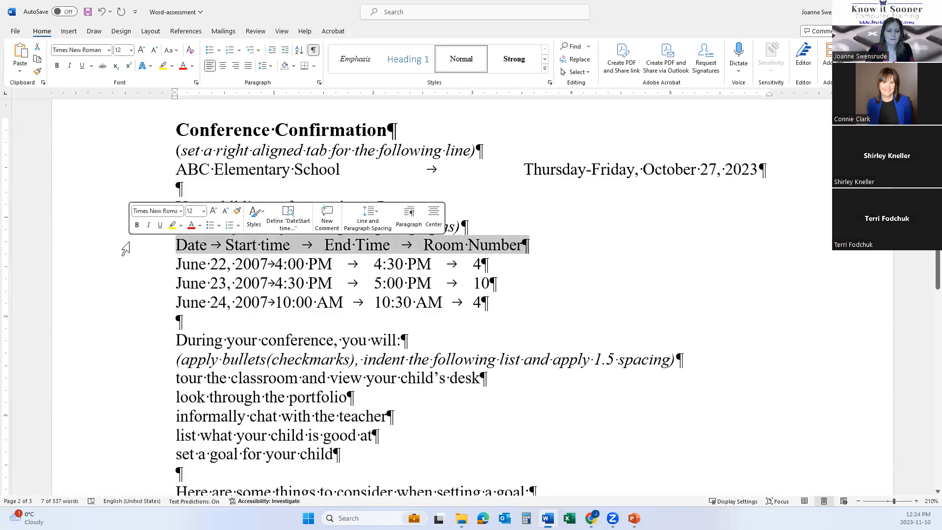
{"action": "left_click_drag", "start_coordinate": [126, 264], "coordinate": [137, 305]}
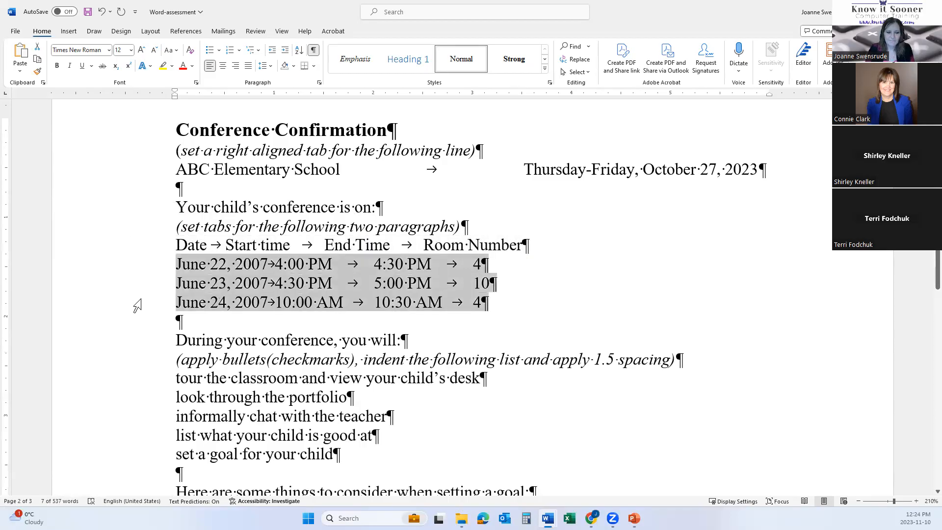
{"action": "left_click", "coordinate": [124, 249]}
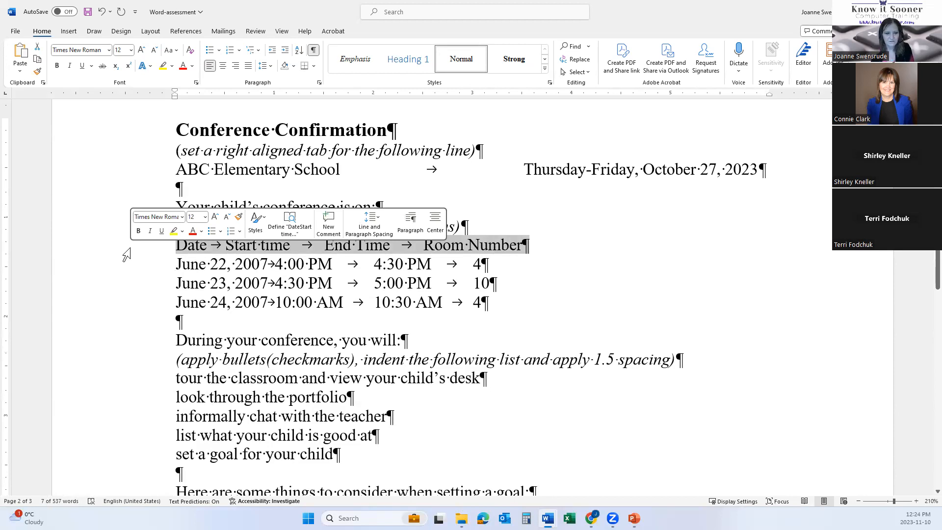
{"action": "left_click", "coordinate": [131, 268]}
{"action": "left_click_drag", "start_coordinate": [132, 273], "coordinate": [134, 301]}
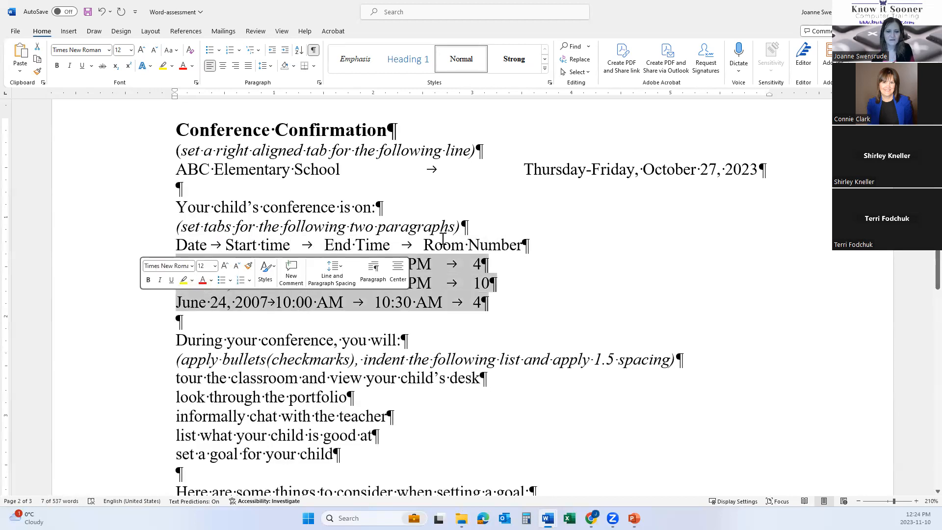
{"action": "left_click_drag", "start_coordinate": [423, 244], "coordinate": [522, 246]}
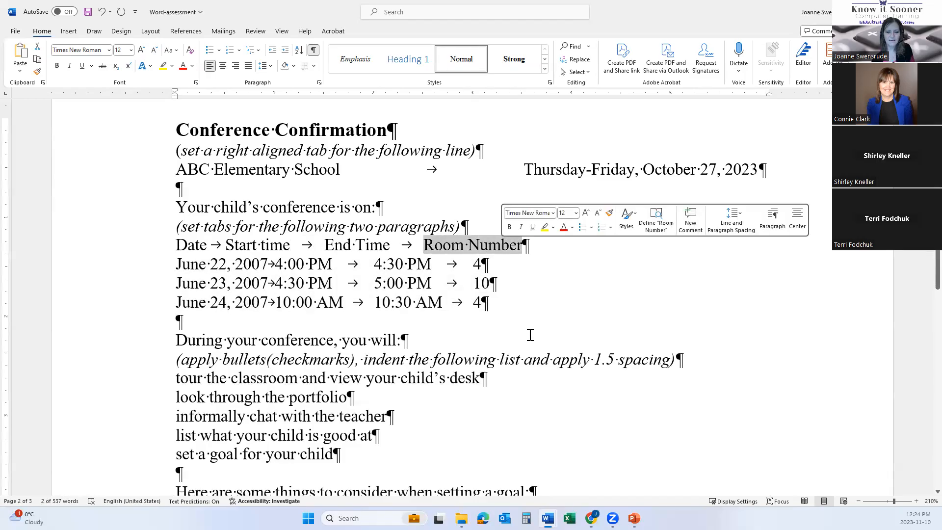
{"action": "double_click", "coordinate": [477, 265]}
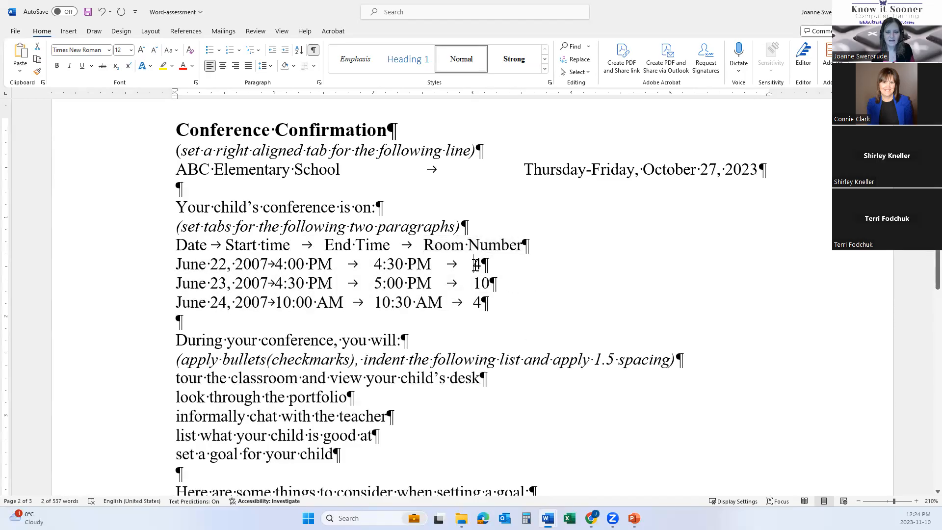
{"action": "double_click", "coordinate": [481, 283]}
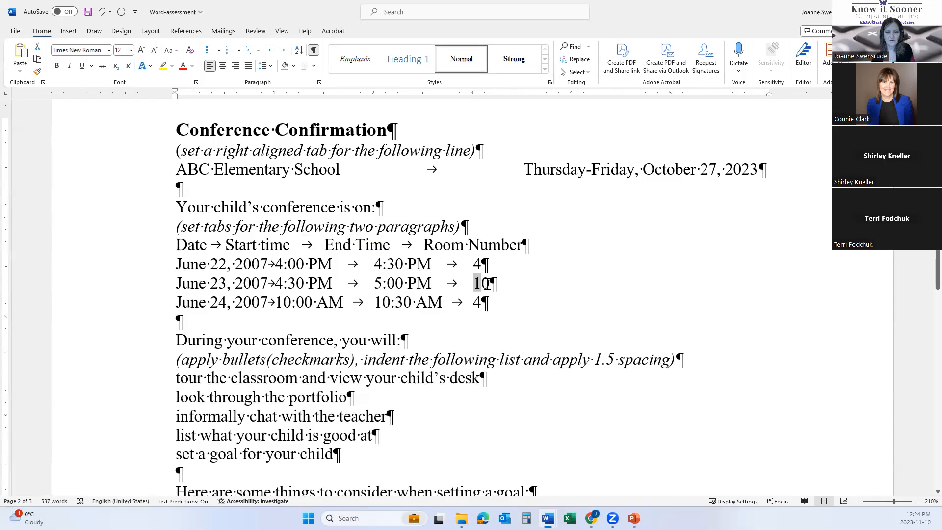
{"action": "left_click_drag", "start_coordinate": [152, 247], "coordinate": [159, 308]}
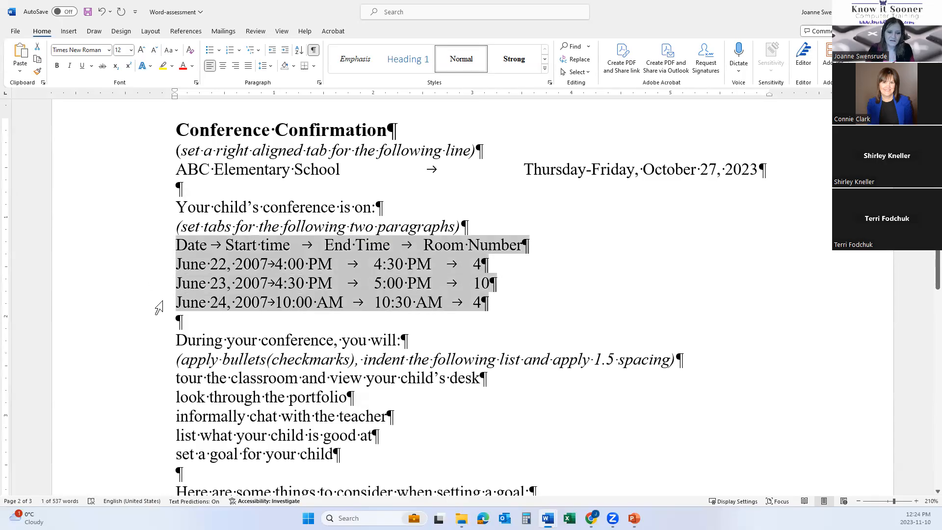
- Set left tab stops at 1.5 and 3 inches and a center tab stop at 5 inches on the Date header row
{"action": "left_click", "coordinate": [148, 248]}
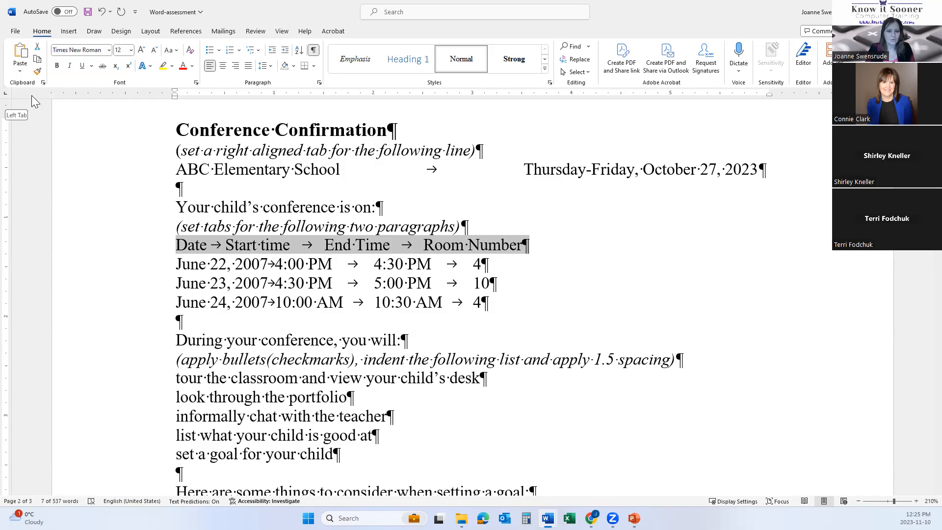
{"action": "left_click", "coordinate": [323, 97]}
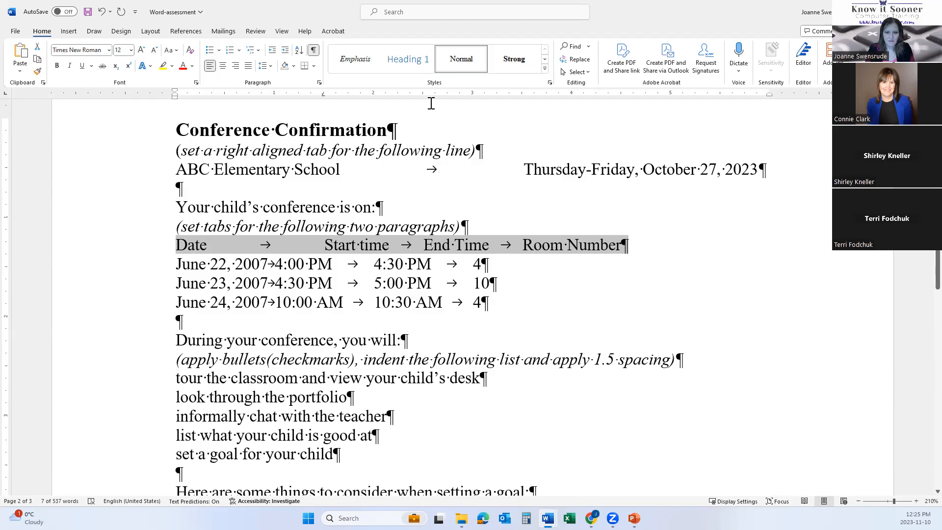
{"action": "left_click", "coordinate": [471, 97]}
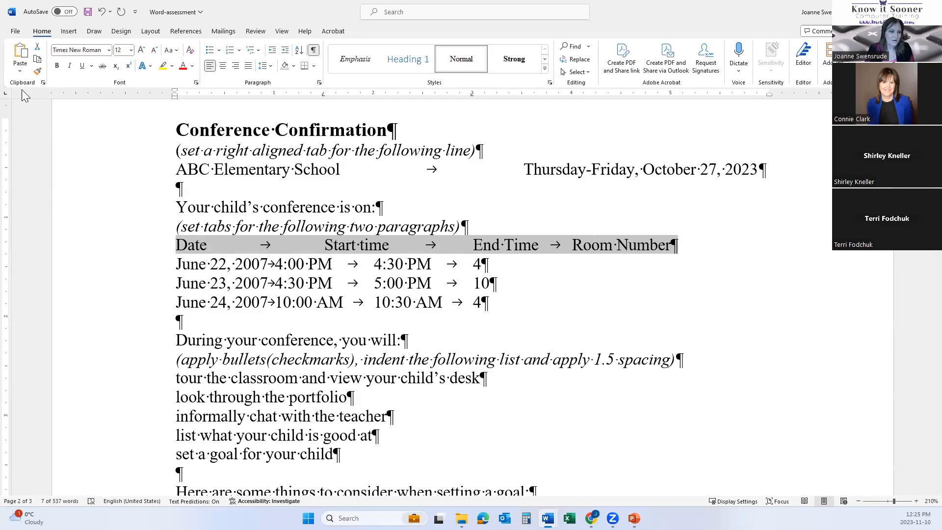
{"action": "left_click", "coordinate": [5, 93]}
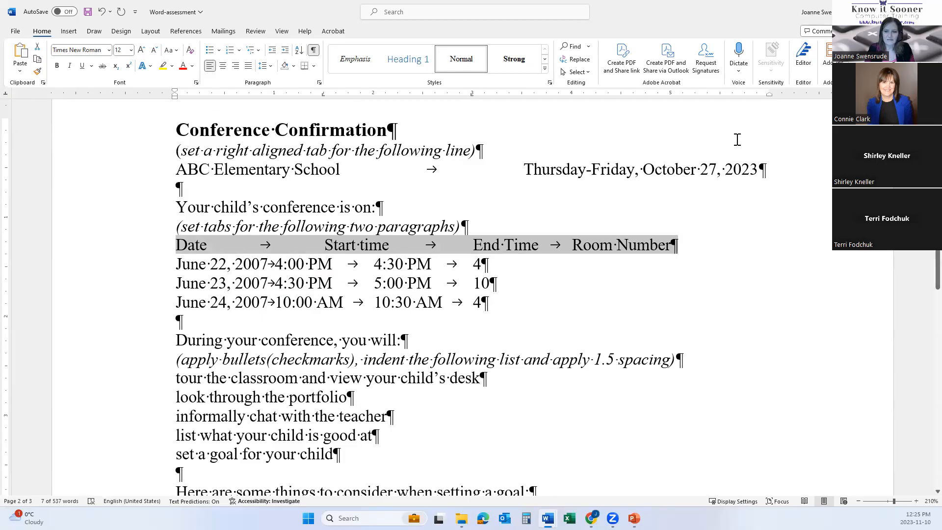
{"action": "left_click", "coordinate": [670, 97]}
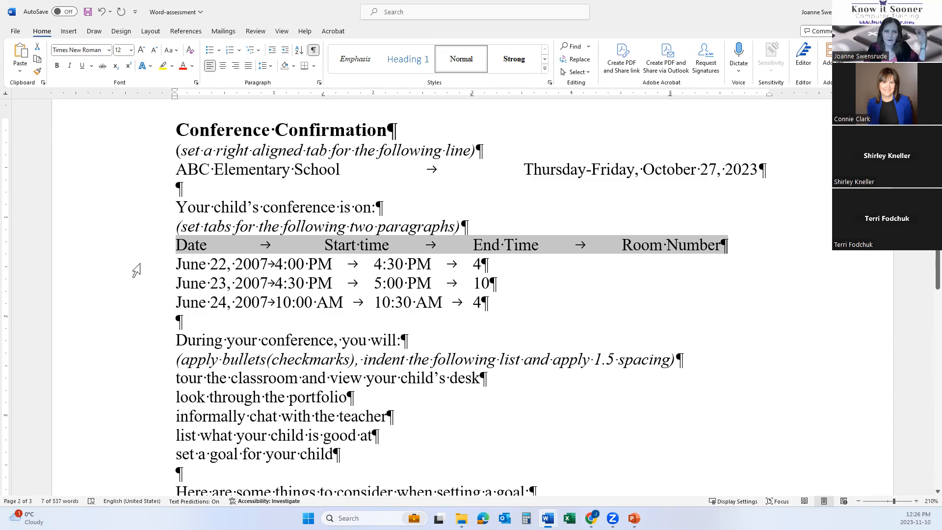
- Set a left tab stop at 1.5 inches on the three June date rows
{"action": "left_click_drag", "start_coordinate": [138, 267], "coordinate": [135, 297]}
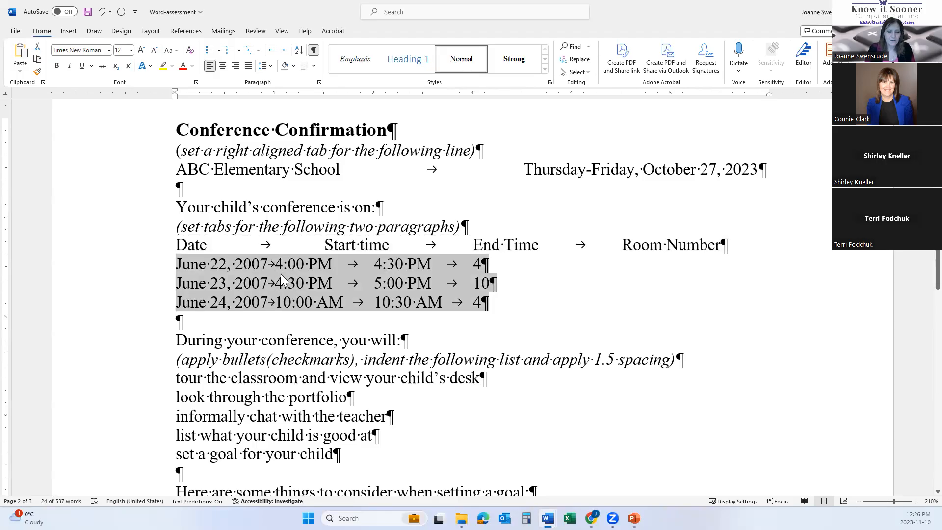
{"action": "left_click", "coordinate": [6, 95]}
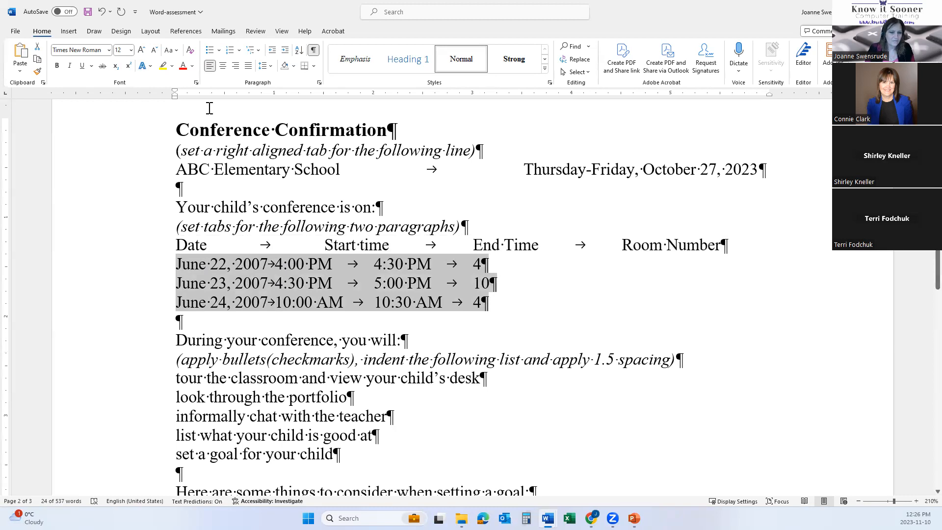
{"action": "left_click", "coordinate": [324, 96]}
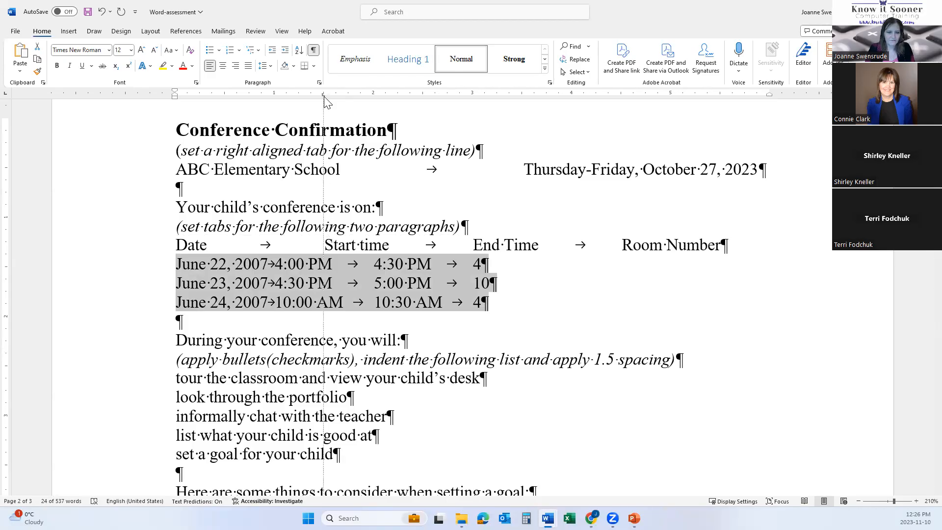
{"action": "left_click_drag", "start_coordinate": [324, 96], "coordinate": [324, 97]}
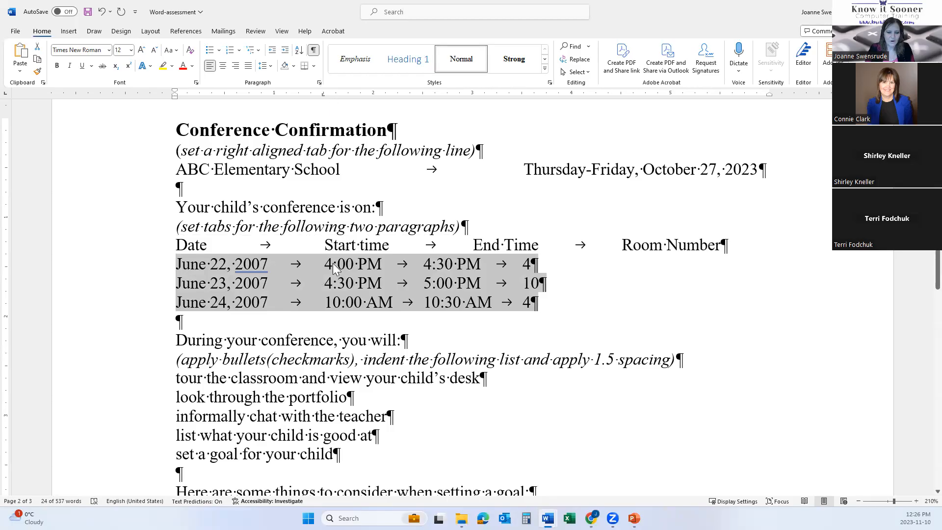
- Check the left alignment of the start times in the June rows against the Start time heading
{"action": "left_click", "coordinate": [325, 244]}
{"action": "left_click", "coordinate": [321, 263]}
{"action": "left_click", "coordinate": [322, 282]}
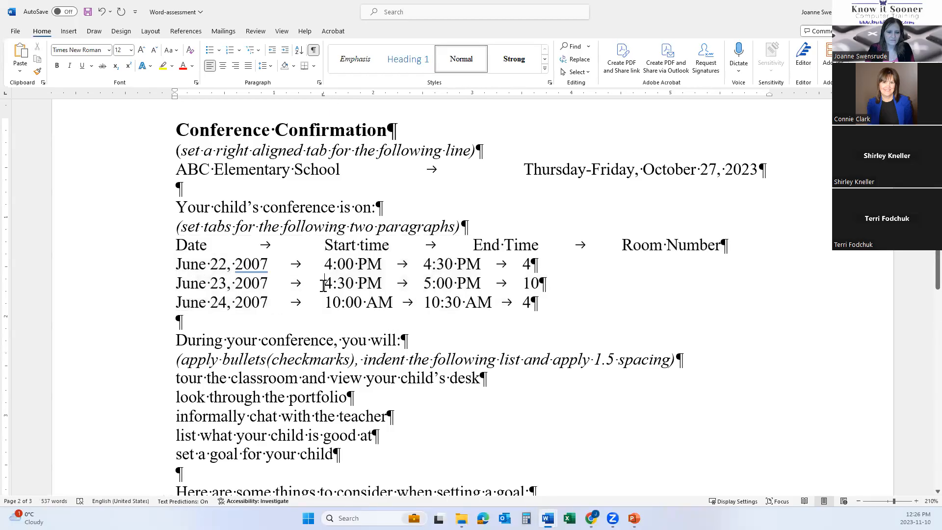
{"action": "left_click", "coordinate": [324, 298]}
{"action": "left_click", "coordinate": [322, 245]}
{"action": "left_click", "coordinate": [324, 264]}
{"action": "left_click", "coordinate": [325, 283]}
{"action": "left_click", "coordinate": [327, 302]}
- Replace the left tab stop on the three June date rows with a right tab stop at about 2.2 inches
{"action": "left_click_drag", "start_coordinate": [136, 269], "coordinate": [141, 301]}
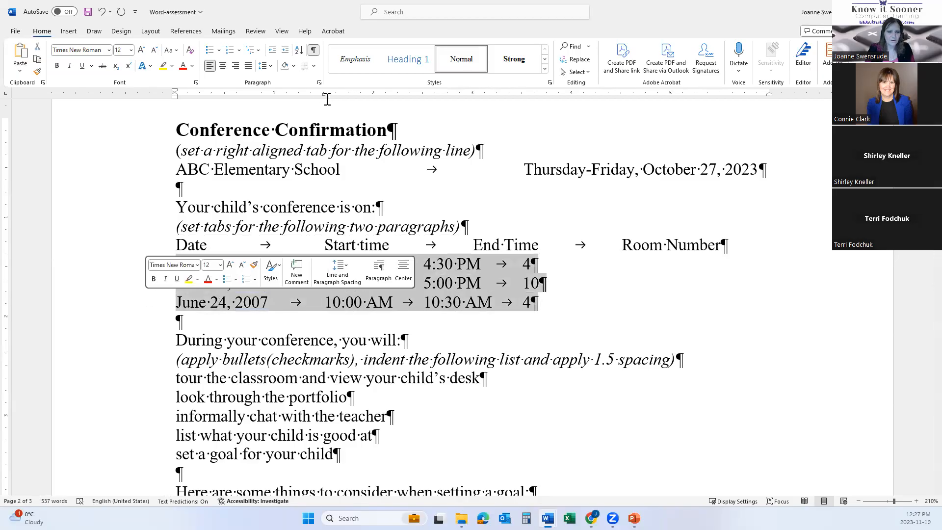
{"action": "left_click_drag", "start_coordinate": [322, 103], "coordinate": [319, 104]}
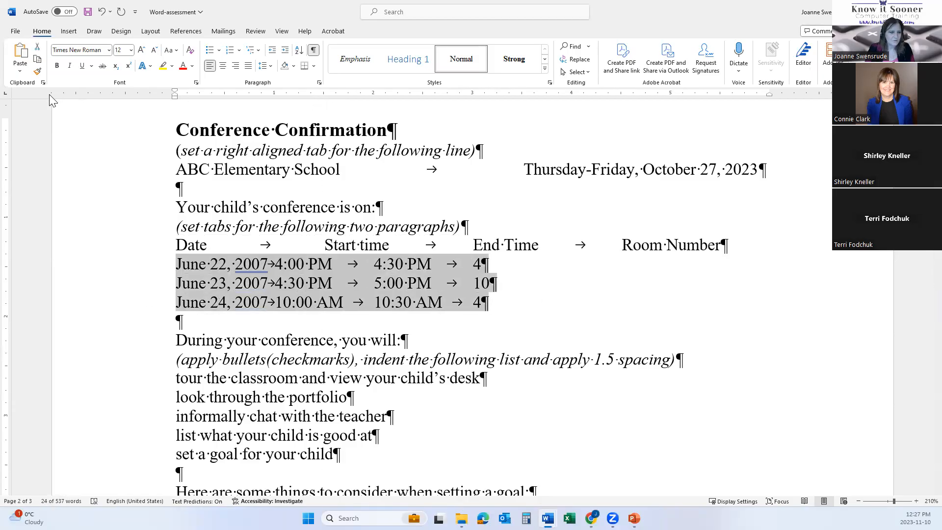
{"action": "left_click", "coordinate": [6, 94]}
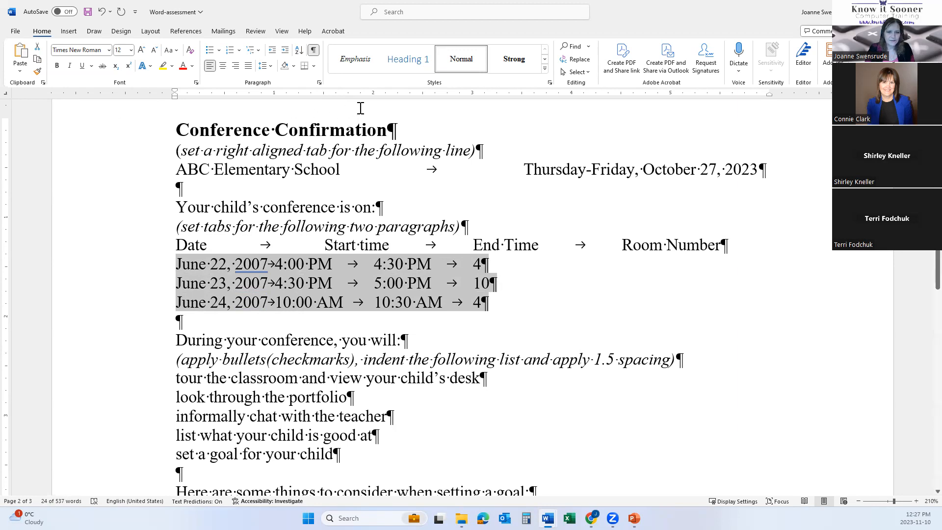
{"action": "left_click_drag", "start_coordinate": [378, 96], "coordinate": [391, 103]}
{"action": "left_click", "coordinate": [373, 99]}
{"action": "left_click_drag", "start_coordinate": [160, 268], "coordinate": [149, 308]}
{"action": "left_click_drag", "start_coordinate": [374, 99], "coordinate": [391, 101]}
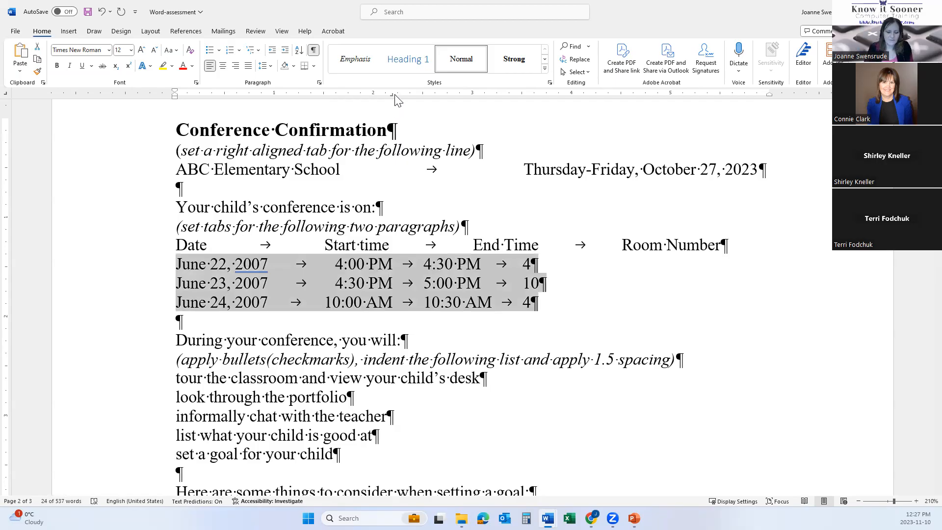
- Compare the right-aligned start times with the Start time heading and remove the right tab stop from the June rows
{"action": "left_click", "coordinate": [382, 244]}
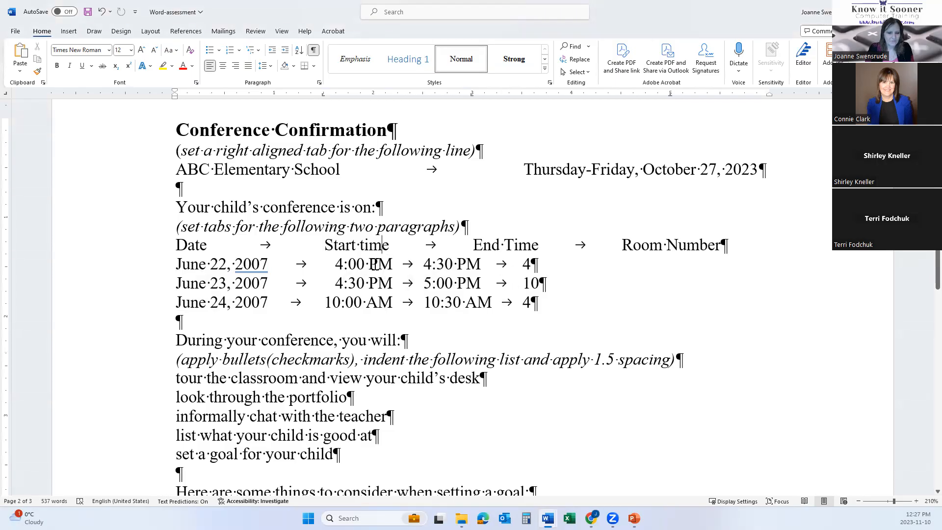
{"action": "left_click_drag", "start_coordinate": [146, 274], "coordinate": [146, 303]}
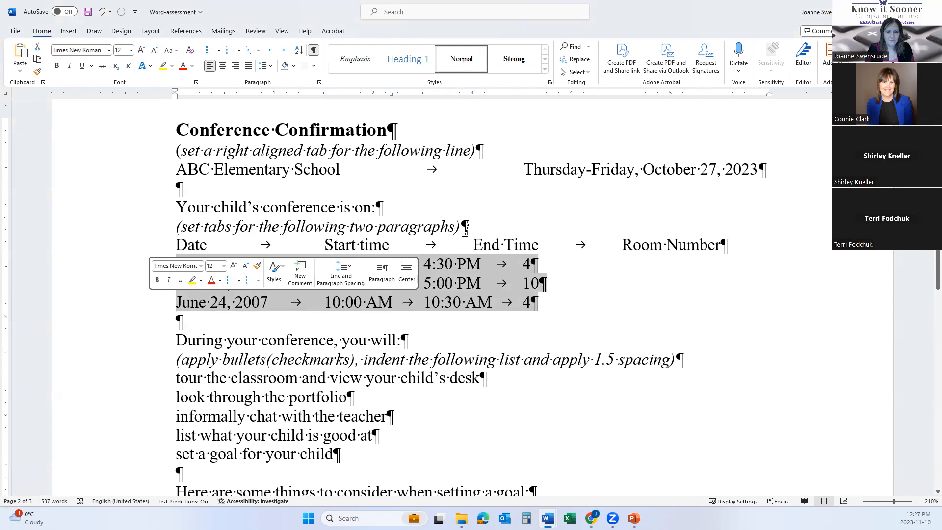
{"action": "left_click_drag", "start_coordinate": [391, 94], "coordinate": [308, 113]}
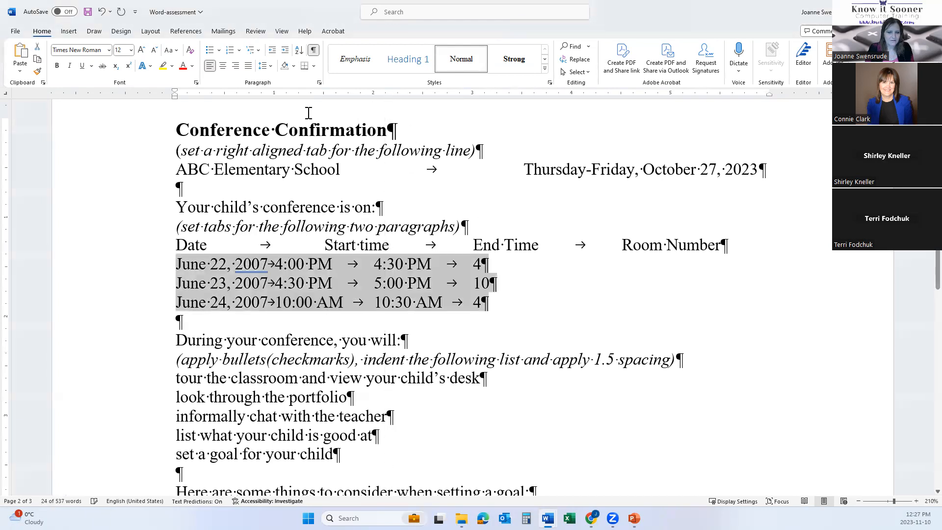
- Set left tab stops at 1.5 and 3 inches and a decimal tab stop at 5 inches on the three June date rows
{"action": "left_click", "coordinate": [6, 96]}
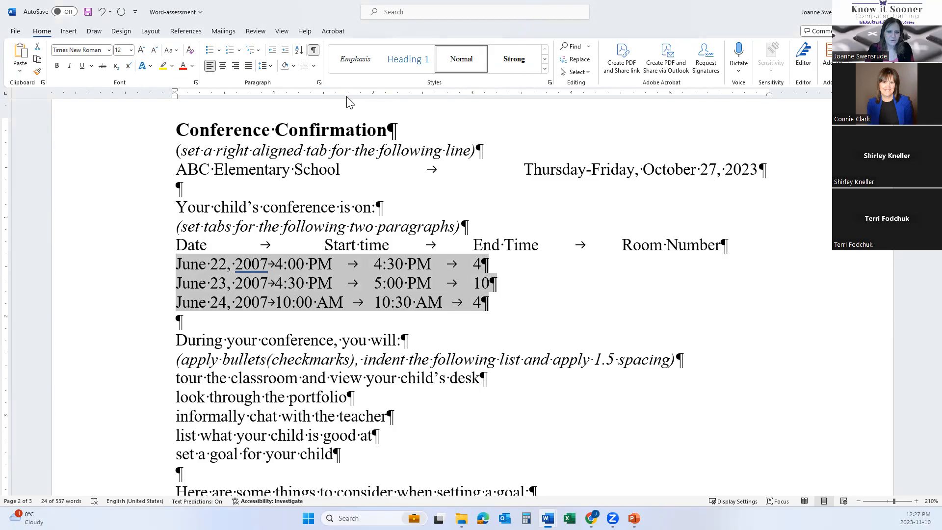
{"action": "left_click_drag", "start_coordinate": [342, 99], "coordinate": [325, 100]}
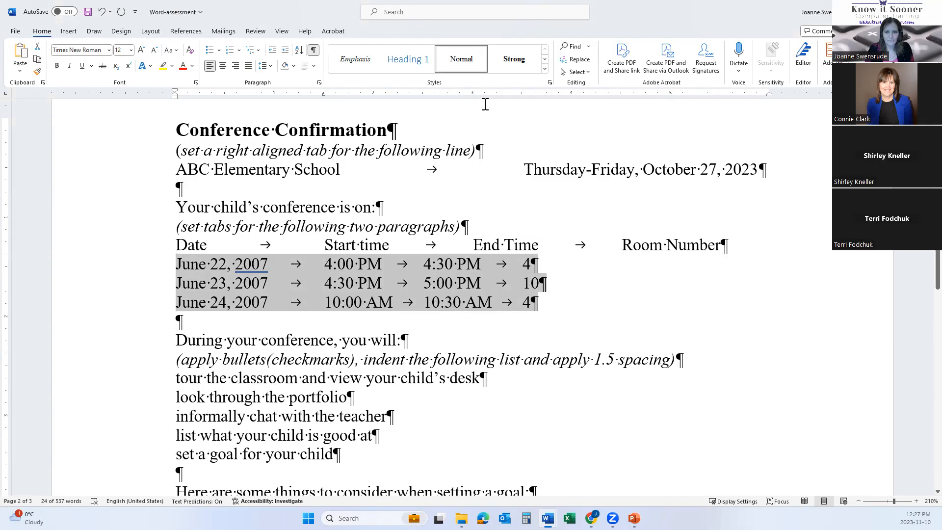
{"action": "left_click", "coordinate": [472, 95]}
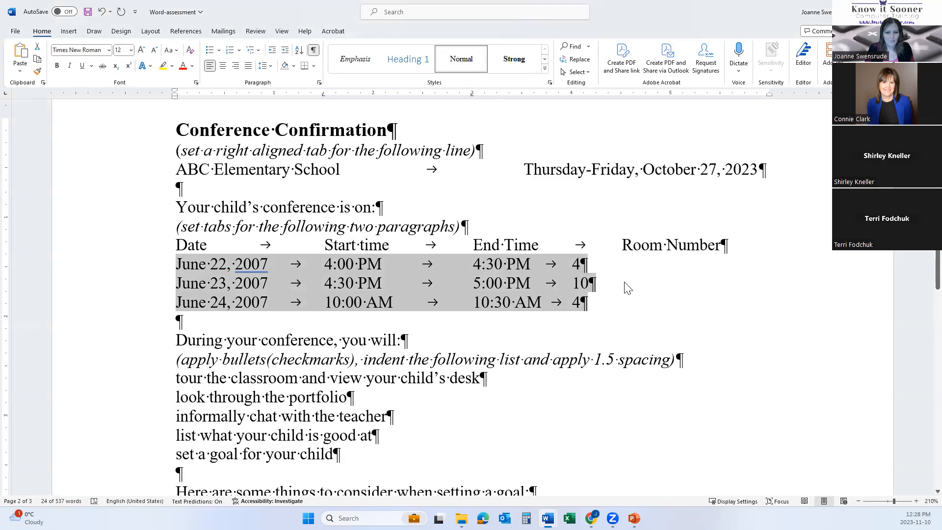
{"action": "left_click", "coordinate": [7, 94]}
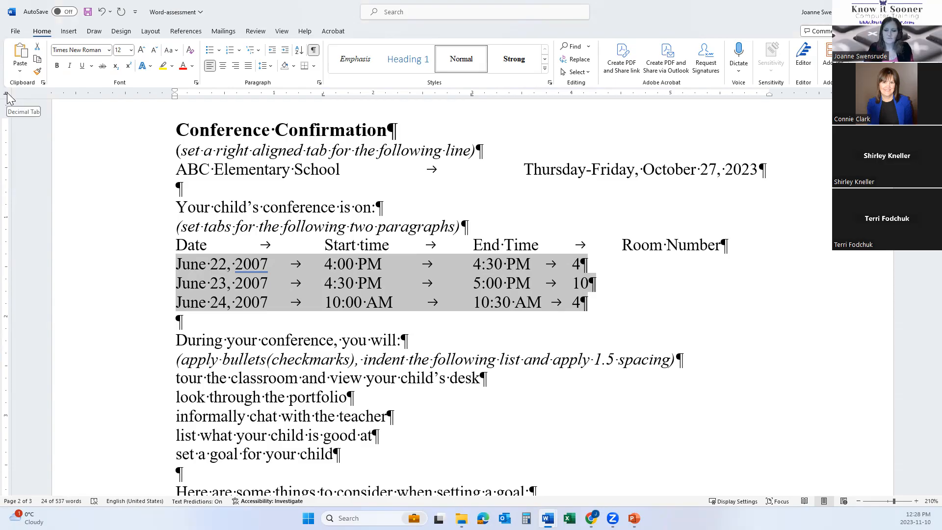
{"action": "left_click", "coordinate": [670, 97]}
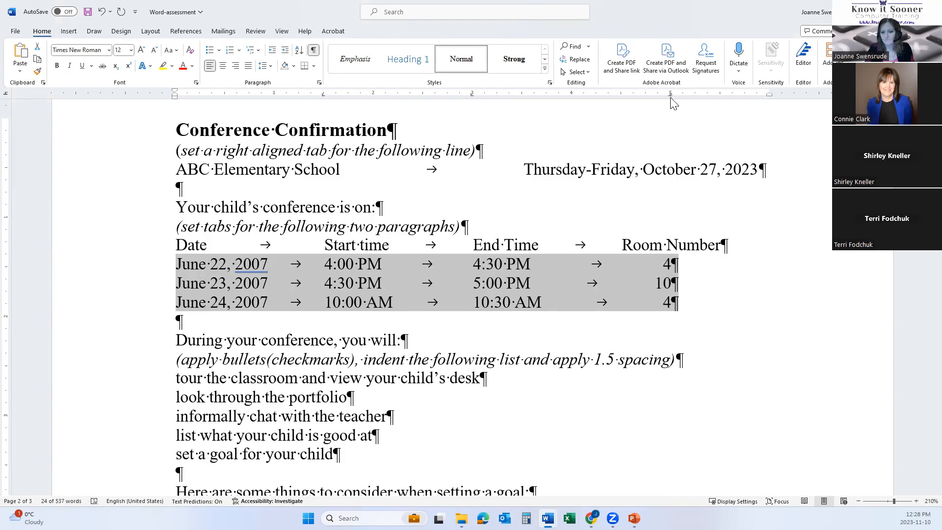
- Change the room number to 4.5 on the June 22 row and 10.0 on the June 23 row
{"action": "left_click", "coordinate": [685, 270]}
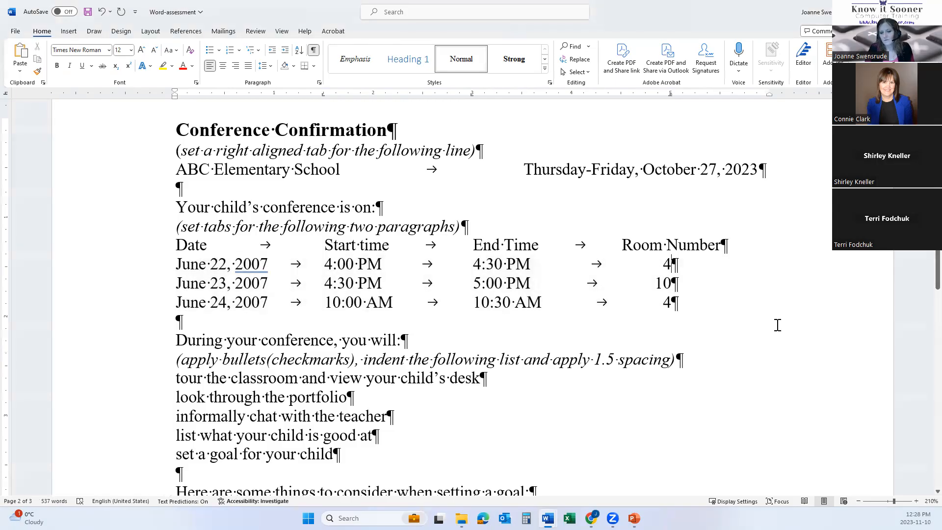
{"action": "type", "text": ".5"}
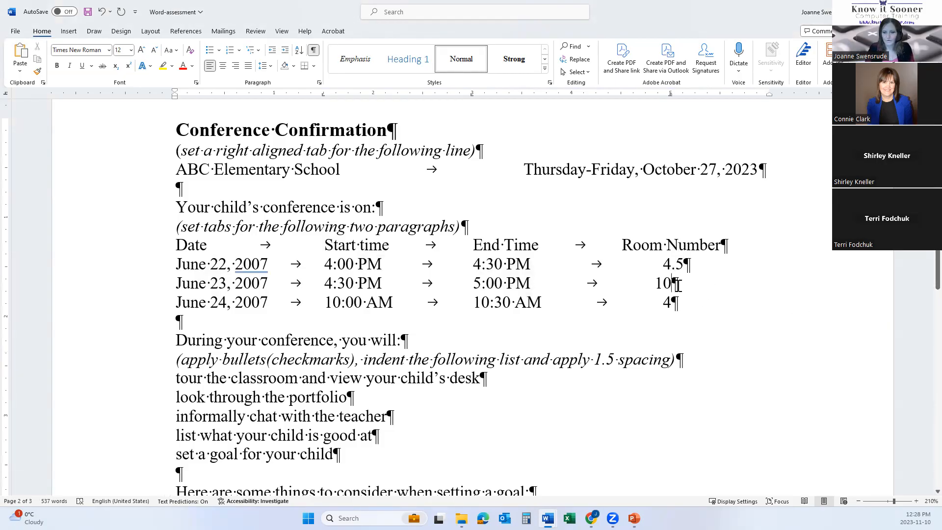
{"action": "type", "text": ".0"}
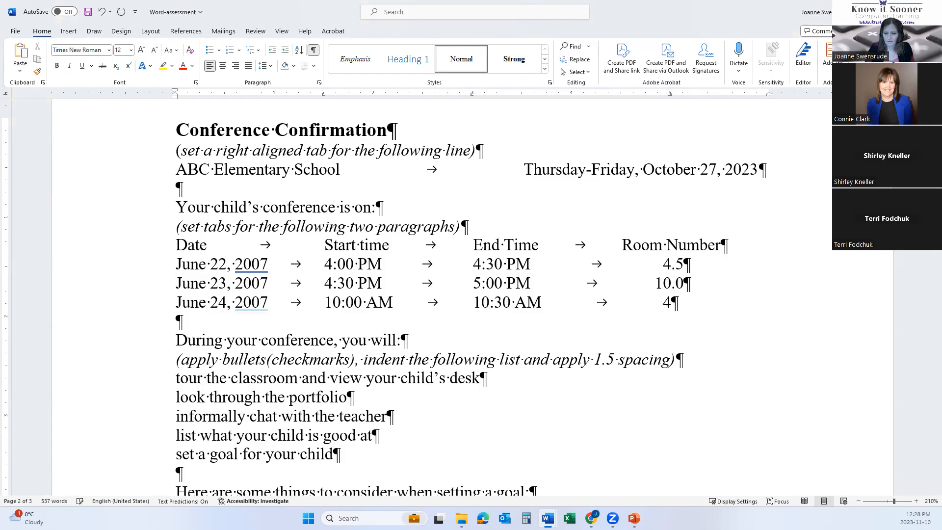
- Change the room number on the June 24 row to 4.0
{"action": "key", "text": "Down"}
{"action": "type", "text": ".0"}
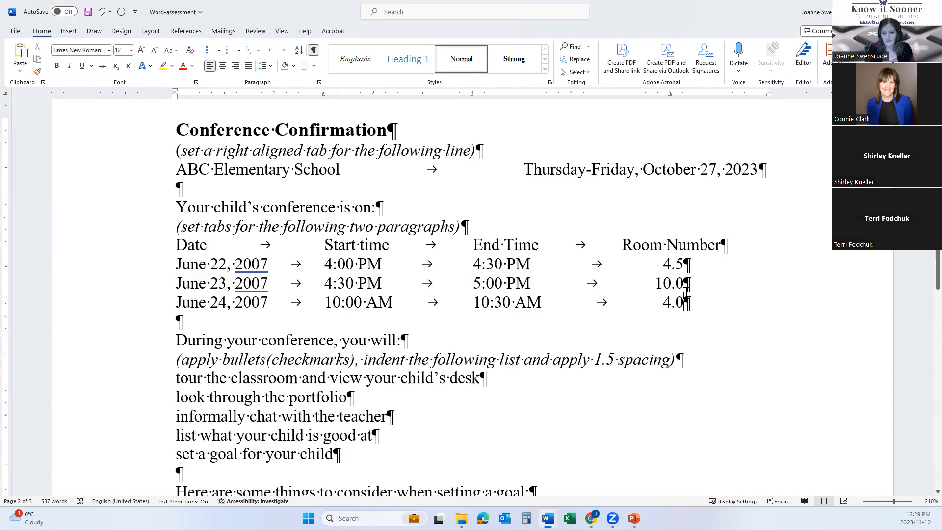
- Replace the 1.5 and 3 inch left tab stops on the three June date rows with decimal tab stops at about 1.6 and 3.1 inches
{"action": "left_click_drag", "start_coordinate": [113, 267], "coordinate": [116, 300]}
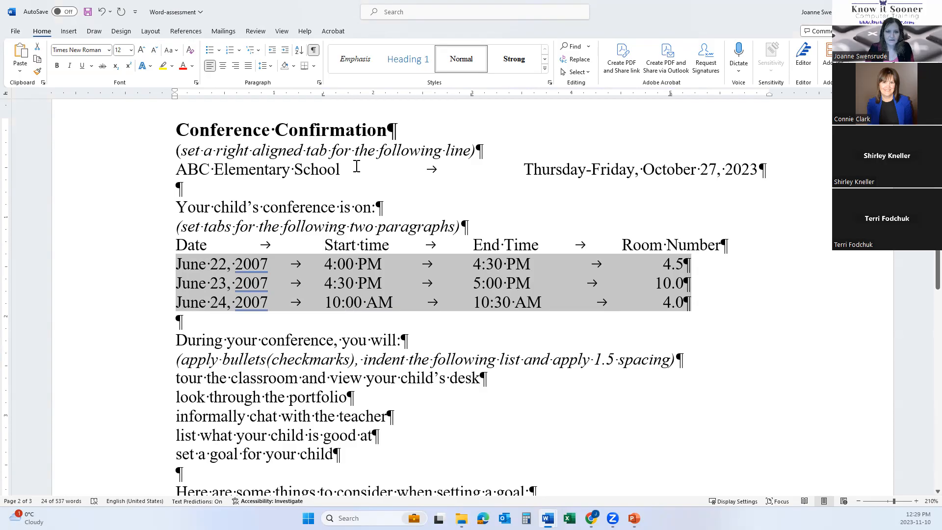
{"action": "left_click_drag", "start_coordinate": [323, 94], "coordinate": [304, 129]}
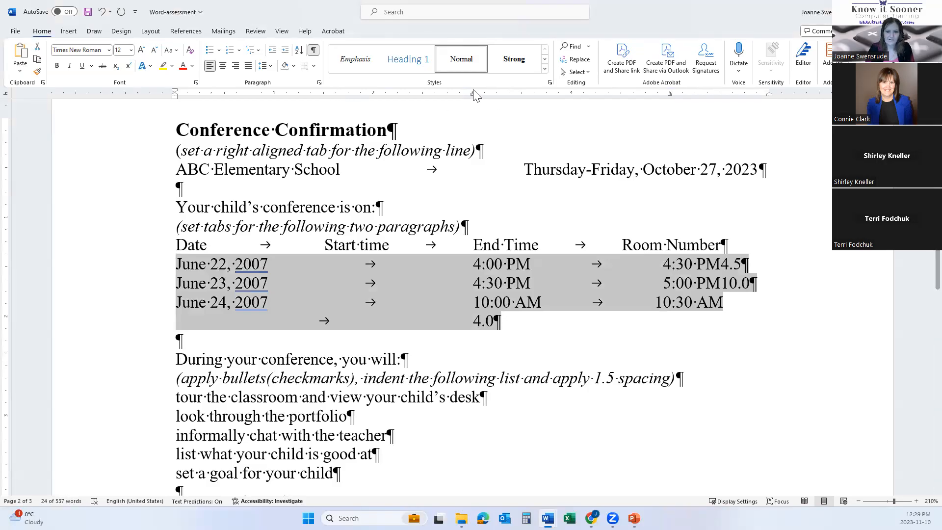
{"action": "left_click", "coordinate": [334, 97]}
{"action": "mouse_move", "coordinate": [334, 96]}
{"action": "left_mouse_down"}
{"action": "mouse_move", "coordinate": [345, 100]}
{"action": "mouse_move", "coordinate": [337, 98]}
{"action": "left_mouse_up"}
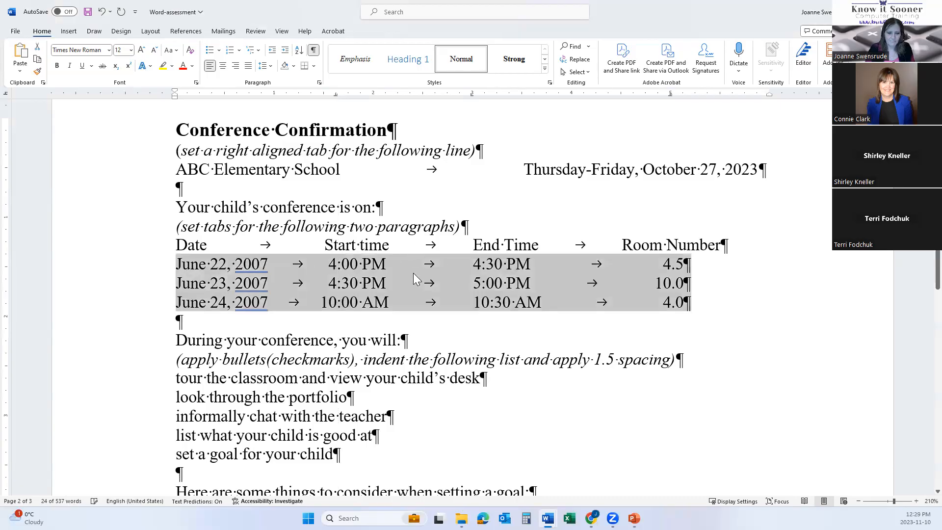
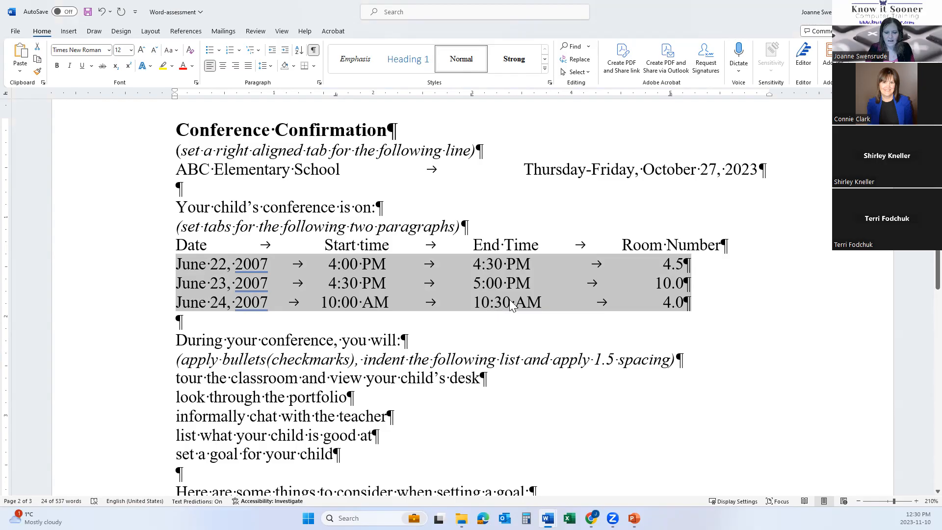
{"action": "mouse_move", "coordinate": [471, 95]}
{"action": "left_mouse_down"}
{"action": "mouse_move", "coordinate": [464, 128]}
{"action": "mouse_move", "coordinate": [484, 102]}
{"action": "mouse_move", "coordinate": [475, 98]}
{"action": "mouse_move", "coordinate": [486, 97]}
{"action": "left_mouse_up"}
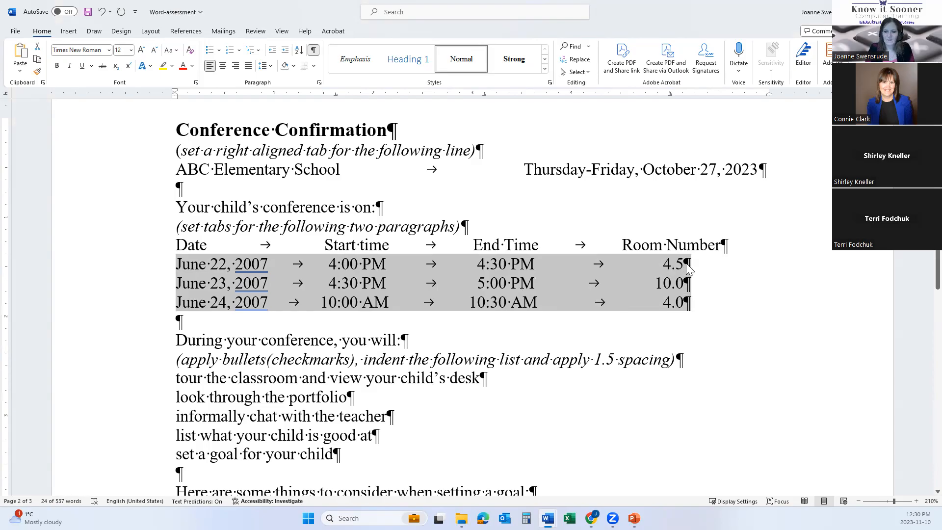
{"action": "left_click", "coordinate": [742, 378]}
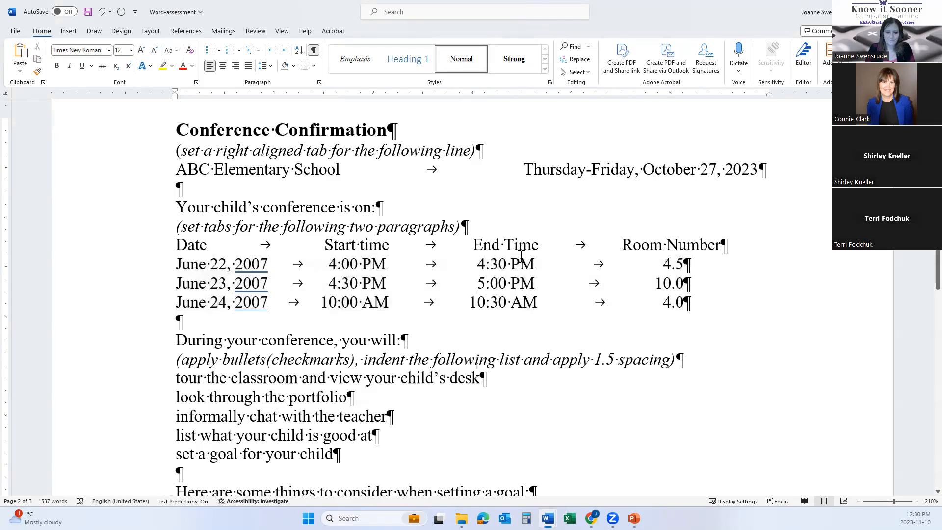
- Add two blank lines below the June 24 row and insert a table with three columns and two rows there
{"action": "left_click", "coordinate": [349, 282]}
{"action": "double_click", "coordinate": [233, 269]}
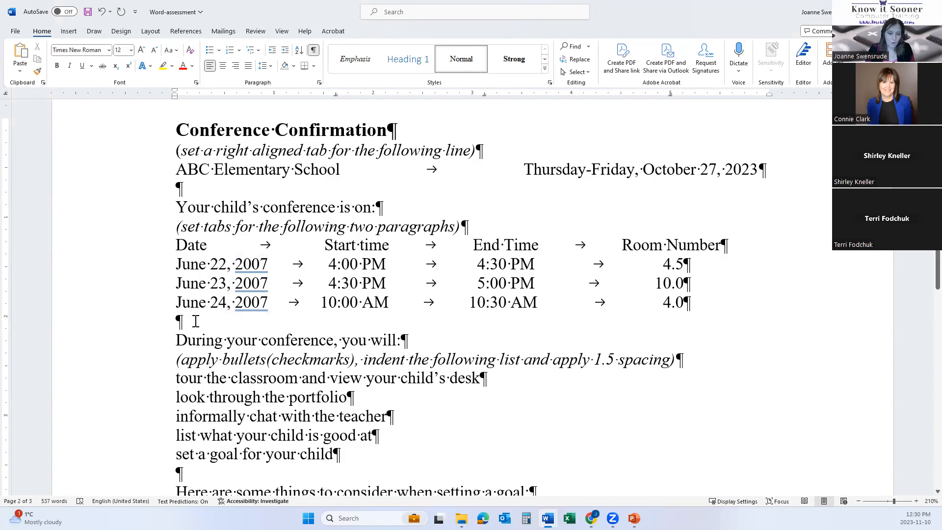
{"action": "scroll", "coordinate": [195, 321], "scroll_direction": "down", "scroll_amount": 3}
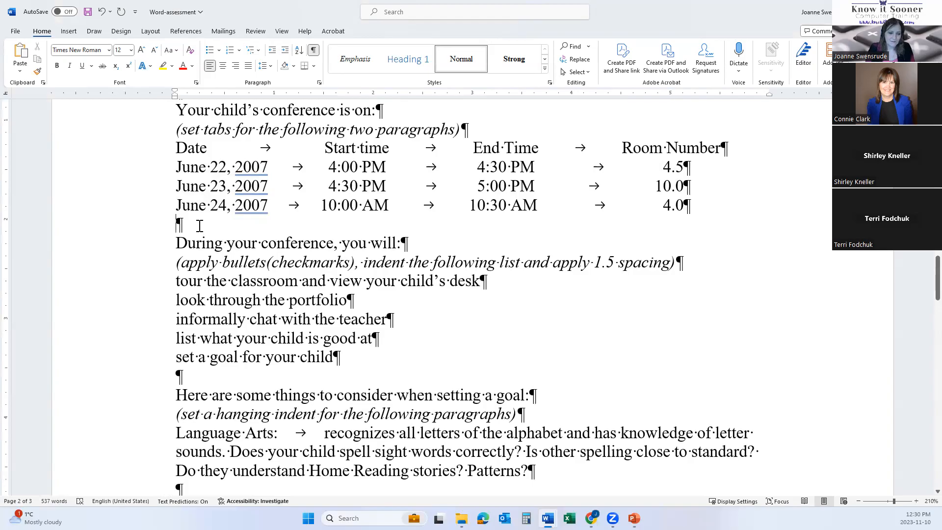
{"action": "key", "text": "Return"}
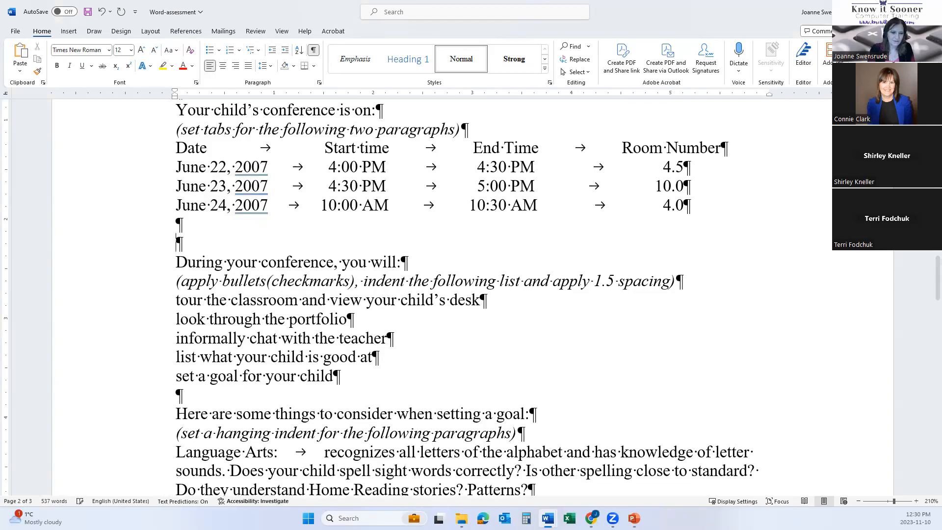
{"action": "key", "text": "Return"}
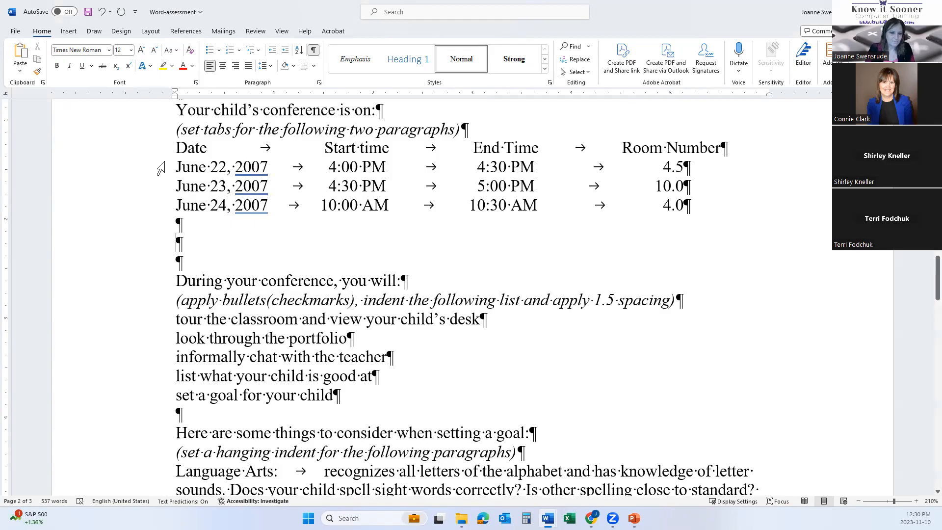
{"action": "left_click", "coordinate": [68, 31]}
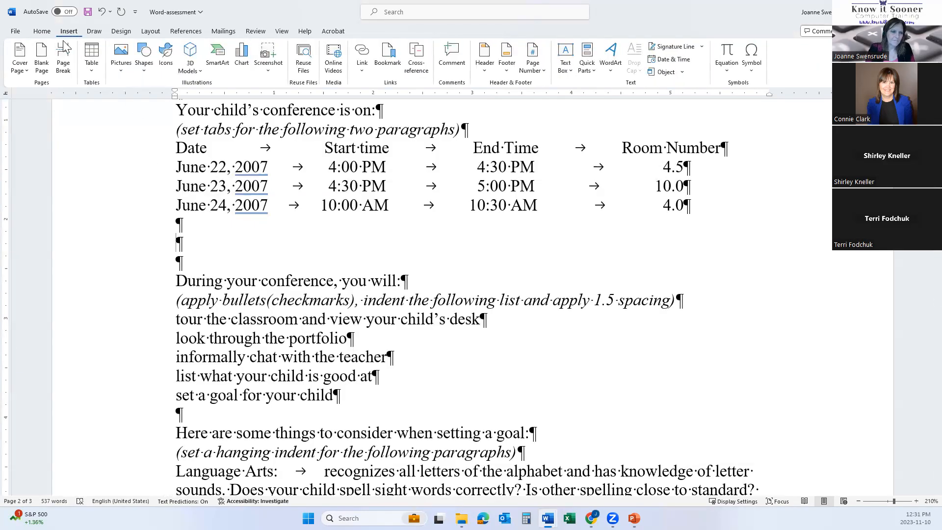
{"action": "left_click", "coordinate": [91, 57]}
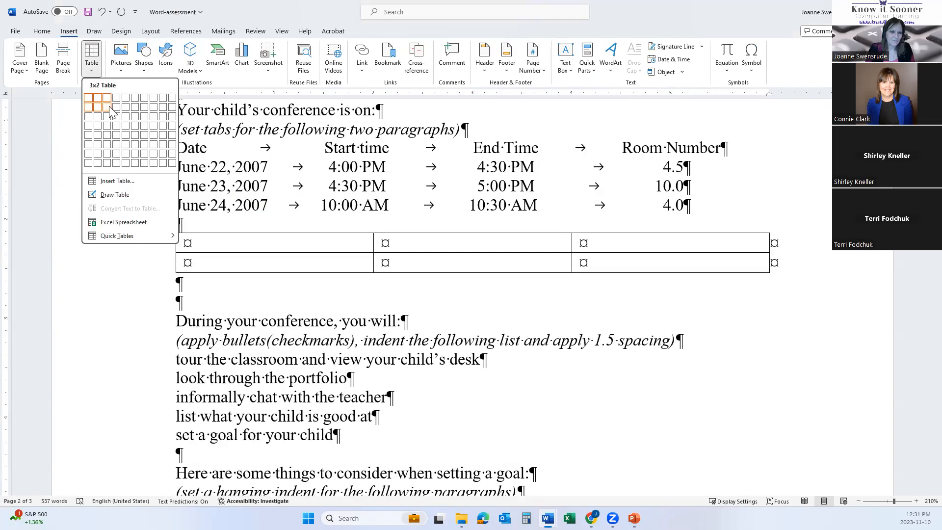
{"action": "left_click", "coordinate": [109, 106]}
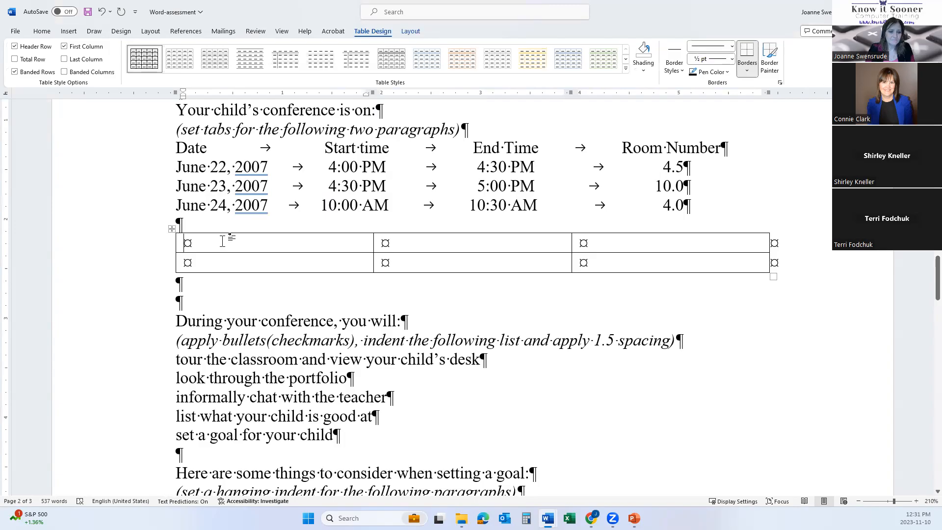
- Enter 4:00 PM in the second cell and 4.5 in the third cell of the table's first row
{"action": "left_click", "coordinate": [412, 245]}
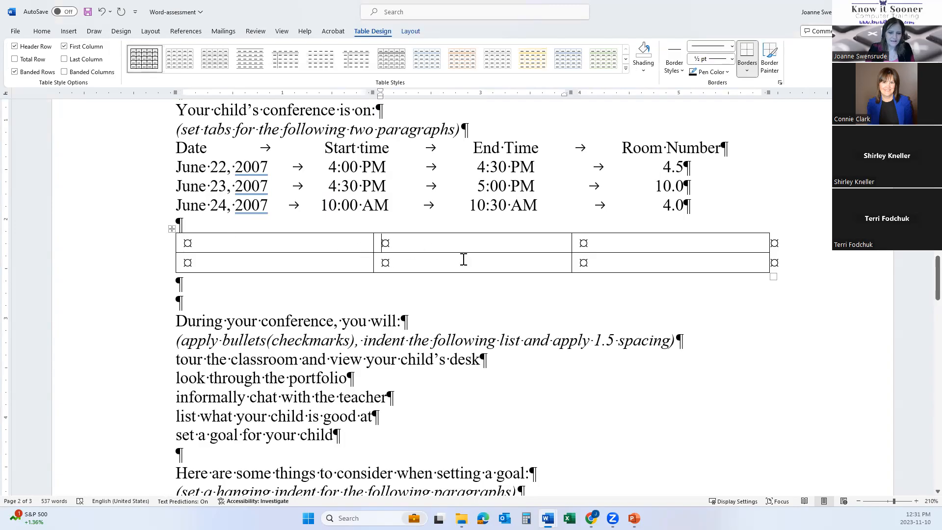
{"action": "type", "text": "4:0"}
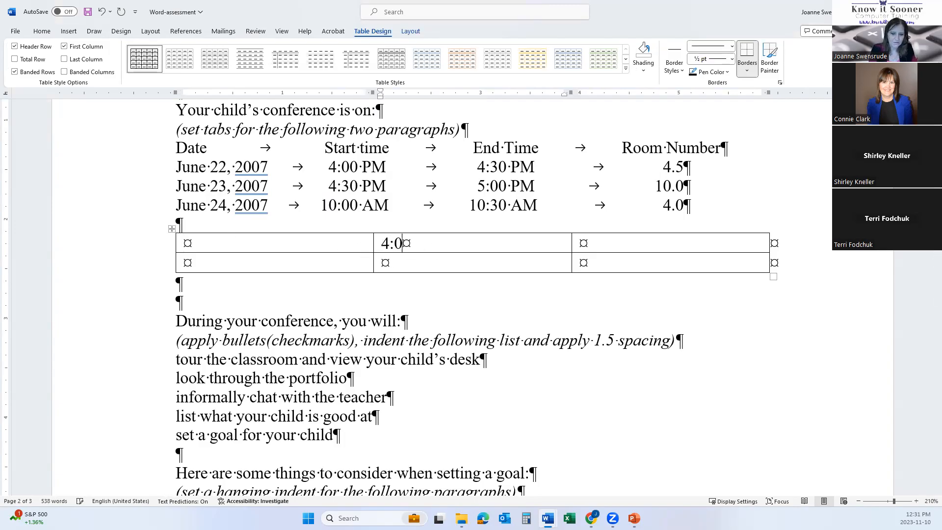
{"action": "type", "text": "0 PM"}
{"action": "key", "text": "BackSpace"}
{"action": "key", "text": "BackSpace"}
{"action": "type", "text": "PM"}
{"action": "key", "text": "Tab"}
{"action": "type", "text": "4.5"}
{"action": "key", "text": "Left"}
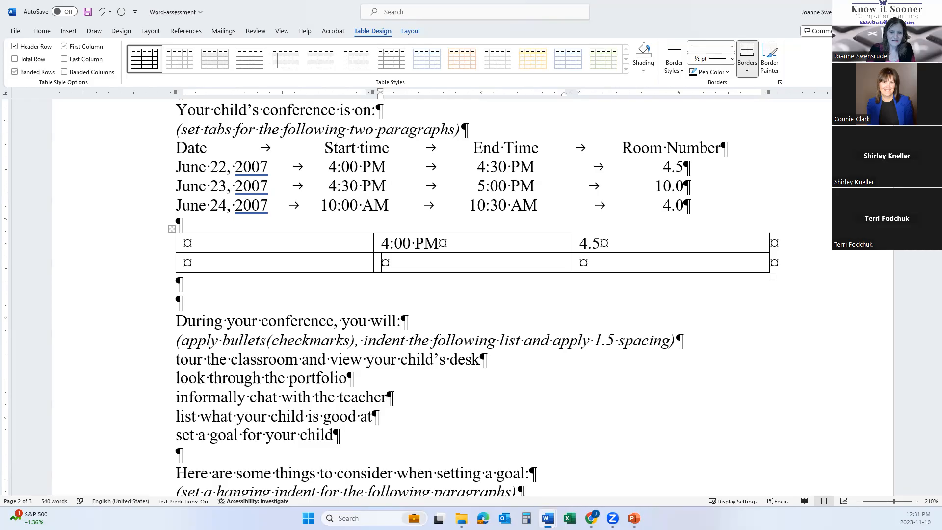
- Enter 10:00 AM in the second cell and 10.0 in the third cell of the table's second row
{"action": "type", "text": "10"}
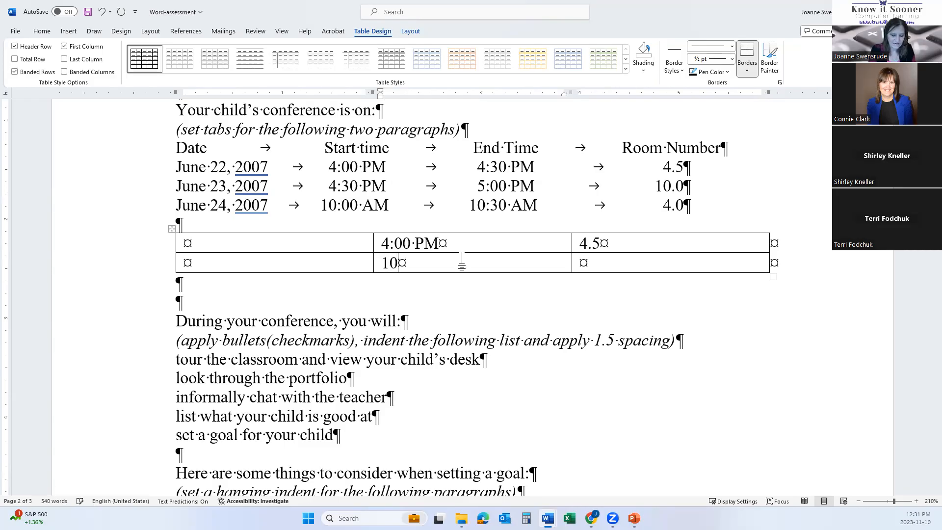
{"action": "type", "text": ":00 AM"}
{"action": "key", "text": "Tab"}
{"action": "type", "text": "10.0"}
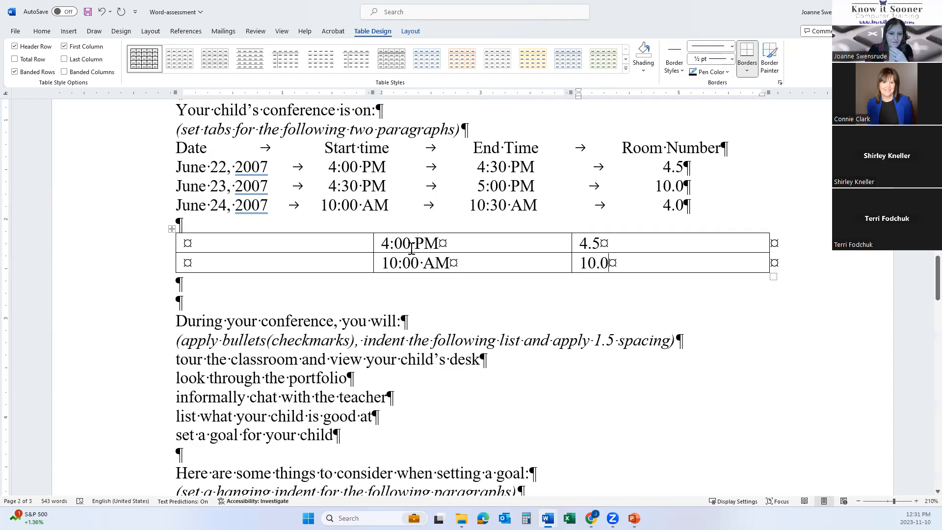
- Compare the table's time column with the tab character before 4:00 PM on the June 22 row
{"action": "left_click", "coordinate": [382, 243]}
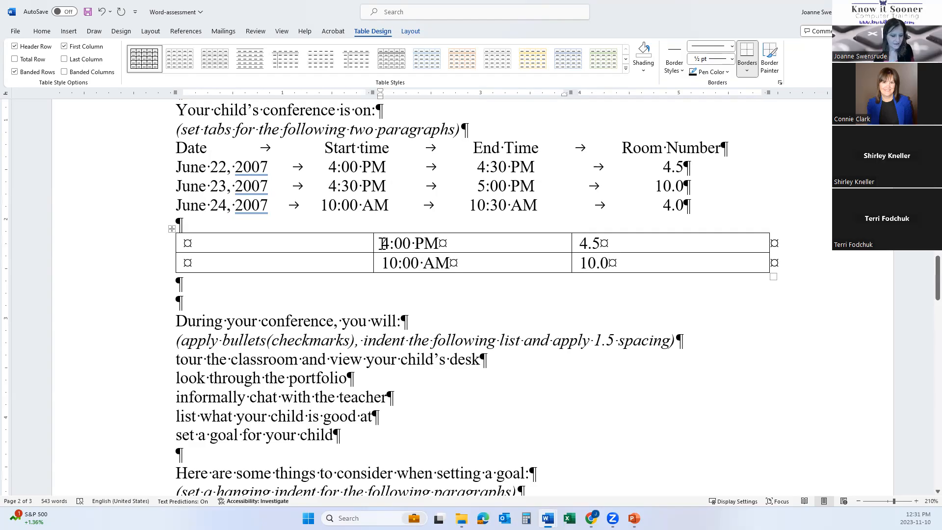
{"action": "key", "text": "Tab"}
{"action": "left_click", "coordinate": [382, 244]}
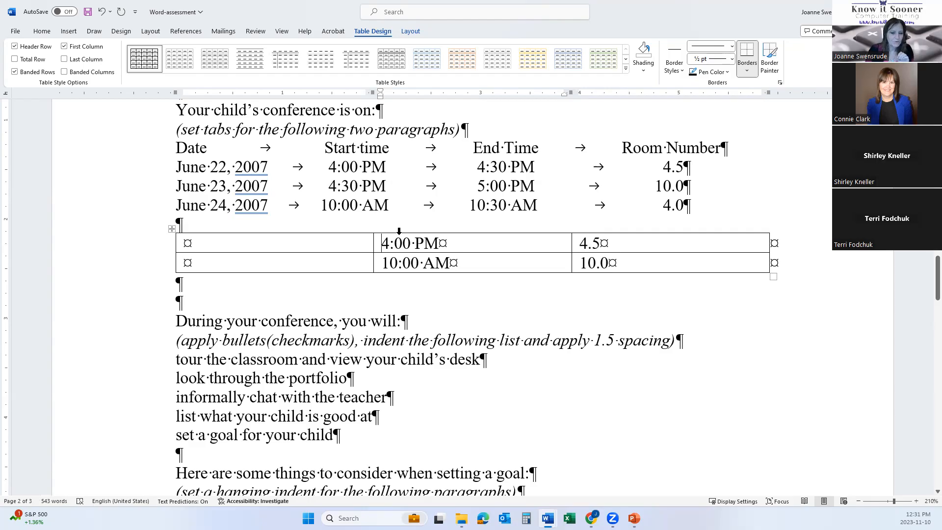
{"action": "left_click_drag", "start_coordinate": [389, 242], "coordinate": [460, 261]}
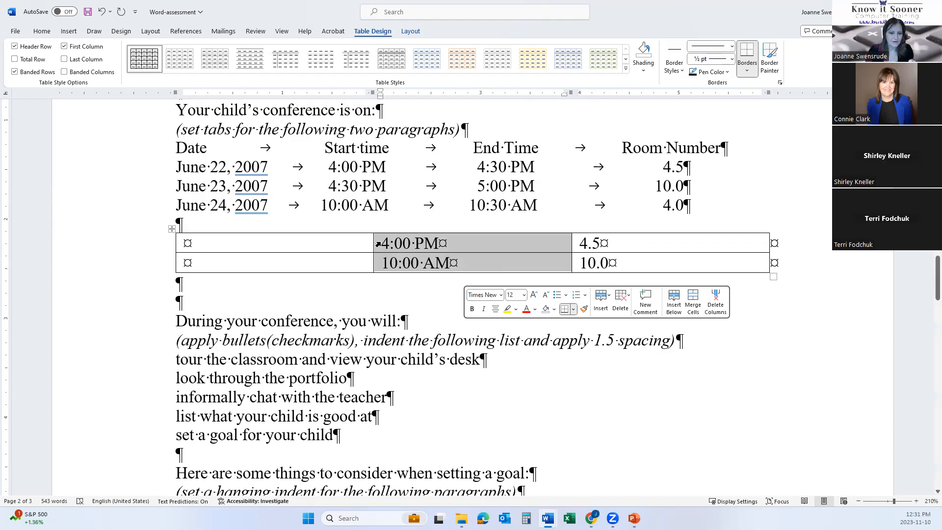
{"action": "left_click_drag", "start_coordinate": [295, 162], "coordinate": [310, 166]}
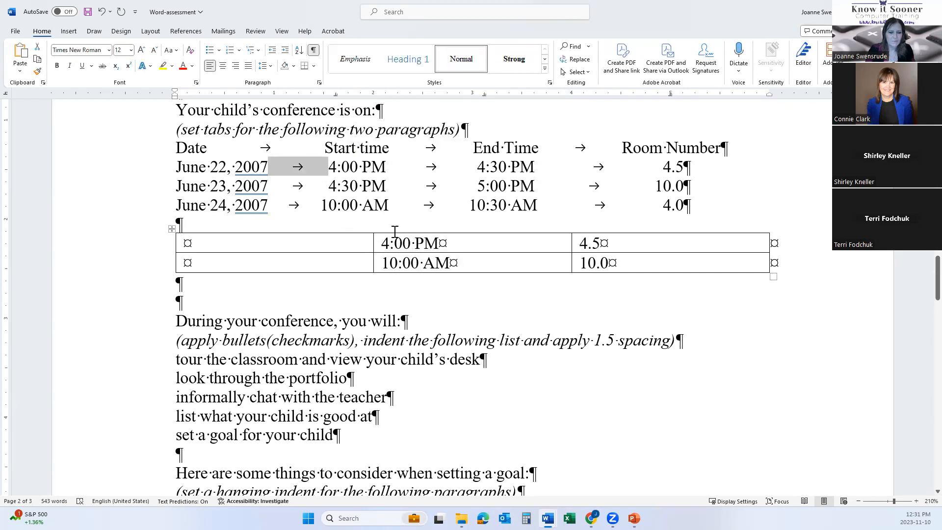
- Set a decimal tab stop at about 2.75 inches on the table's time column
{"action": "left_click_drag", "start_coordinate": [377, 243], "coordinate": [432, 267]}
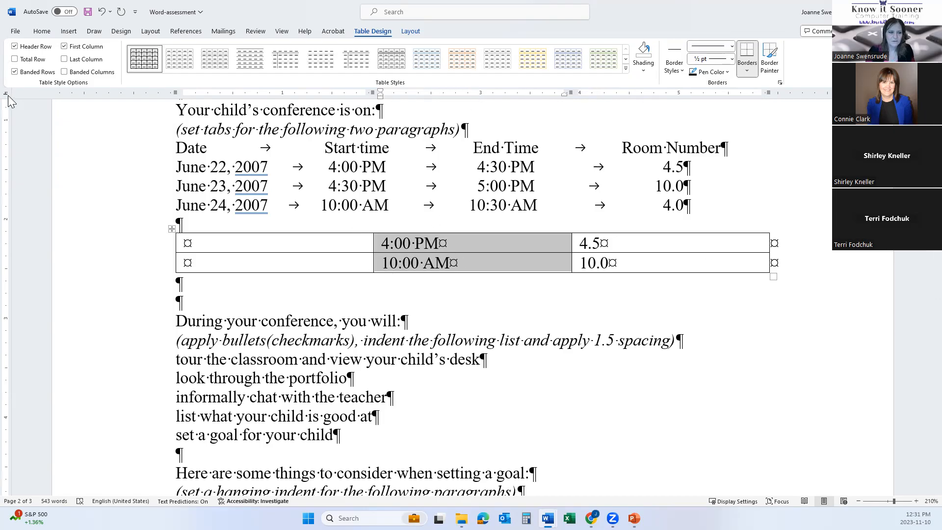
{"action": "left_click", "coordinate": [455, 95]}
{"action": "mouse_move", "coordinate": [455, 96]}
{"action": "left_mouse_down"}
{"action": "mouse_move", "coordinate": [442, 97]}
{"action": "mouse_move", "coordinate": [451, 99]}
{"action": "left_mouse_up"}
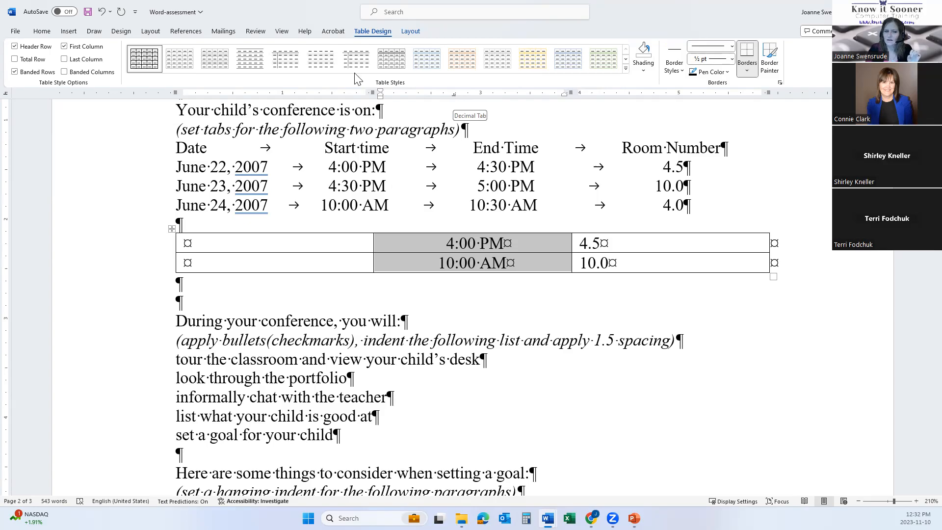
- Try center alignment on the table's time column and switch it back off
{"action": "left_click", "coordinate": [41, 31]}
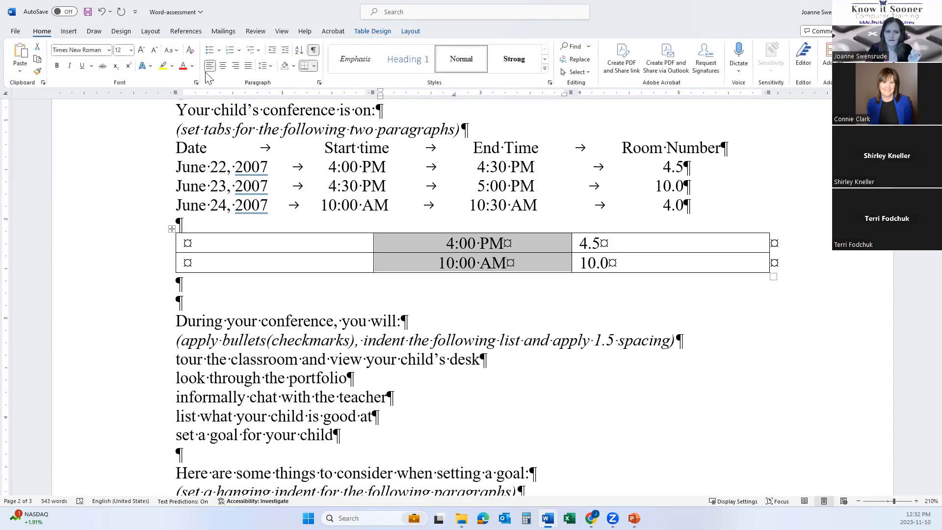
{"action": "left_click", "coordinate": [224, 70]}
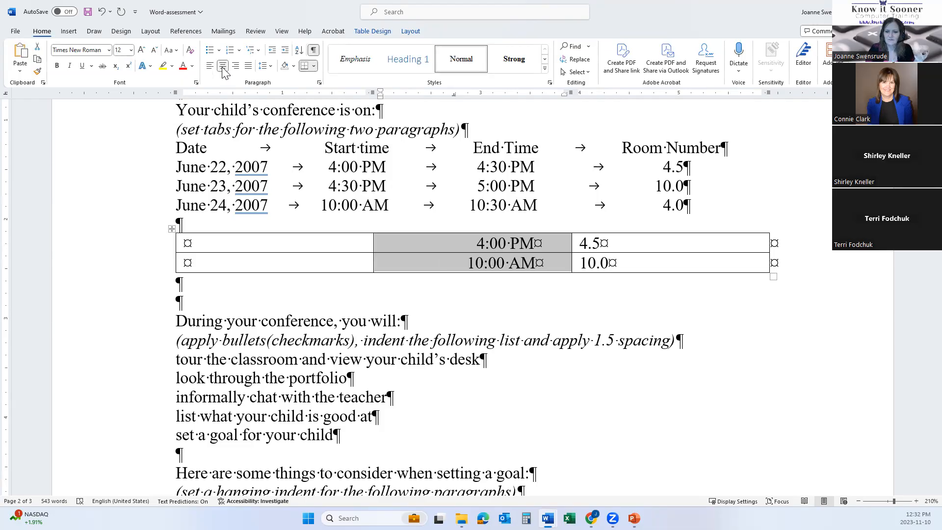
{"action": "left_click", "coordinate": [222, 67]}
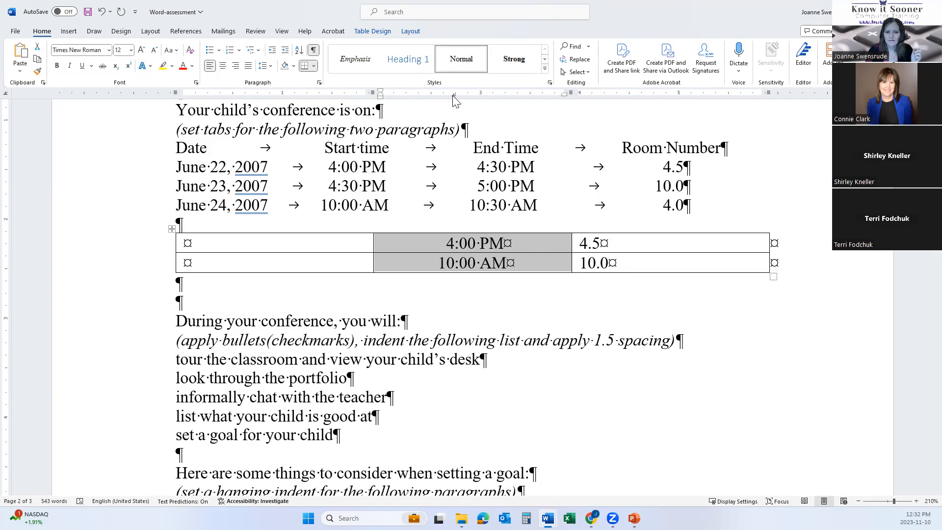
- Set a decimal tab stop at about 4.9 inches on the table's third column
{"action": "left_click_drag", "start_coordinate": [583, 240], "coordinate": [608, 258]}
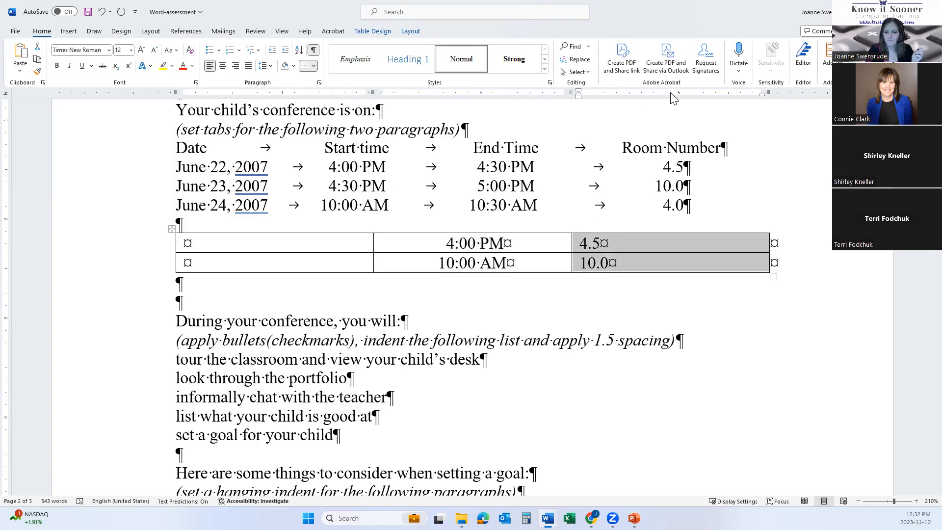
{"action": "mouse_move", "coordinate": [680, 94]}
{"action": "left_mouse_down"}
{"action": "mouse_move", "coordinate": [651, 95]}
{"action": "mouse_move", "coordinate": [708, 92]}
{"action": "mouse_move", "coordinate": [671, 95]}
{"action": "left_mouse_up"}
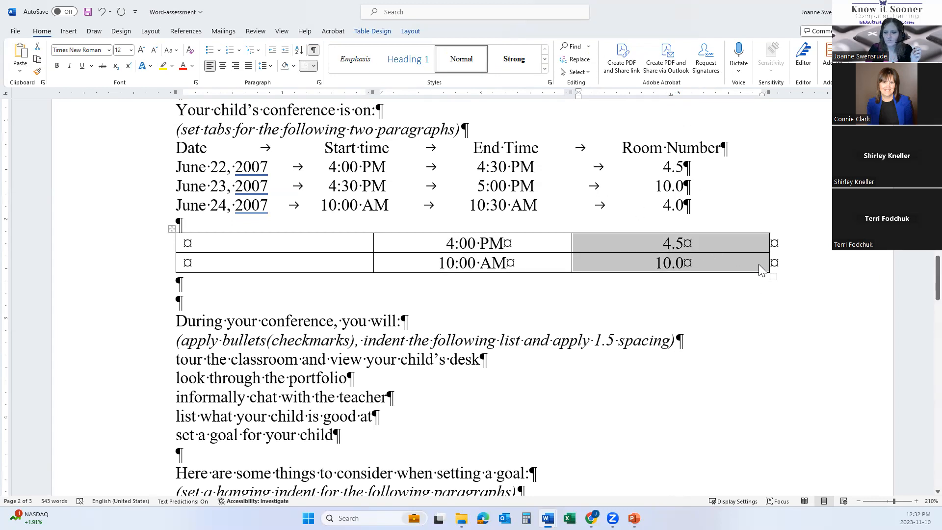
{"action": "left_click", "coordinate": [521, 246]}
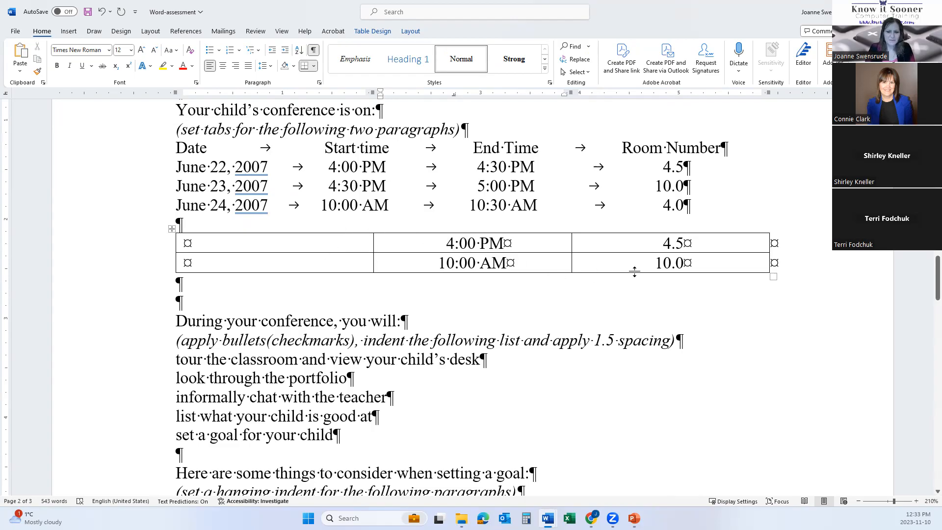
- Add a third row at the end of the table and place the cursor in its middle cell
{"action": "left_click", "coordinate": [701, 263]}
{"action": "double_click", "coordinate": [661, 263]}
{"action": "left_click", "coordinate": [694, 282]}
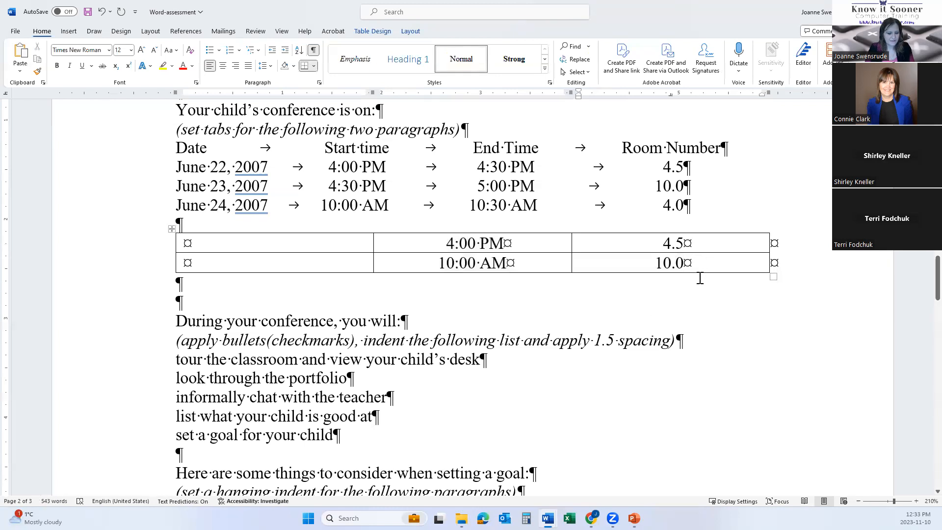
{"action": "key", "text": "Tab"}
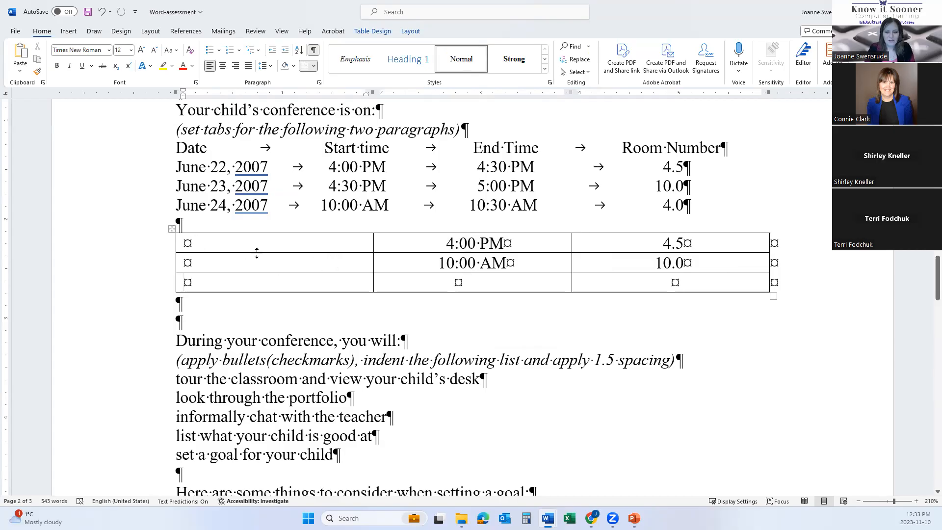
{"action": "left_click", "coordinate": [456, 289]}
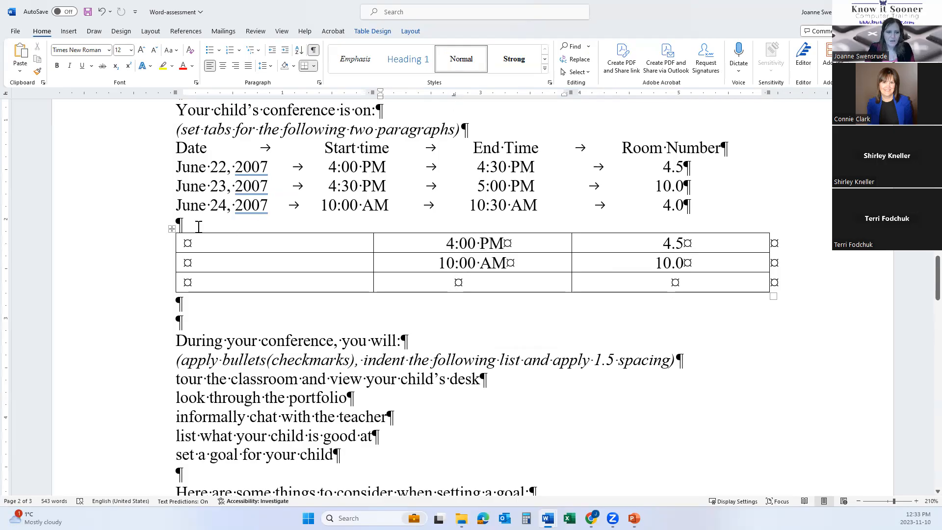
- Remove all borders from the whole three-column table below the conference schedule
{"action": "left_click", "coordinate": [172, 228]}
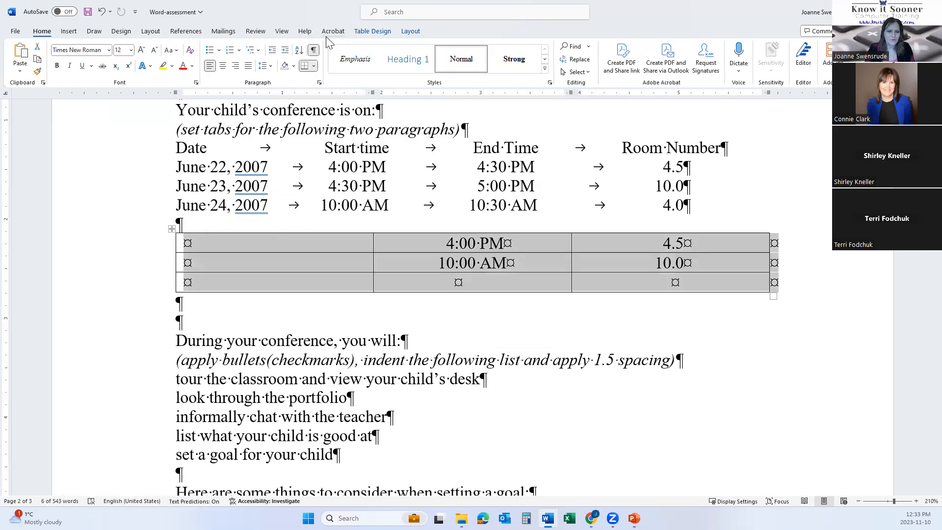
{"action": "left_click", "coordinate": [314, 66]}
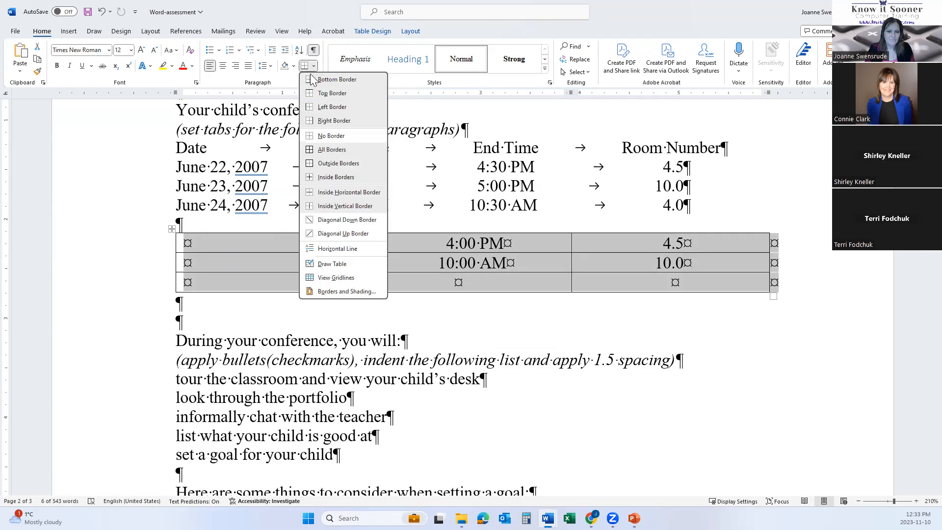
{"action": "left_click", "coordinate": [337, 136]}
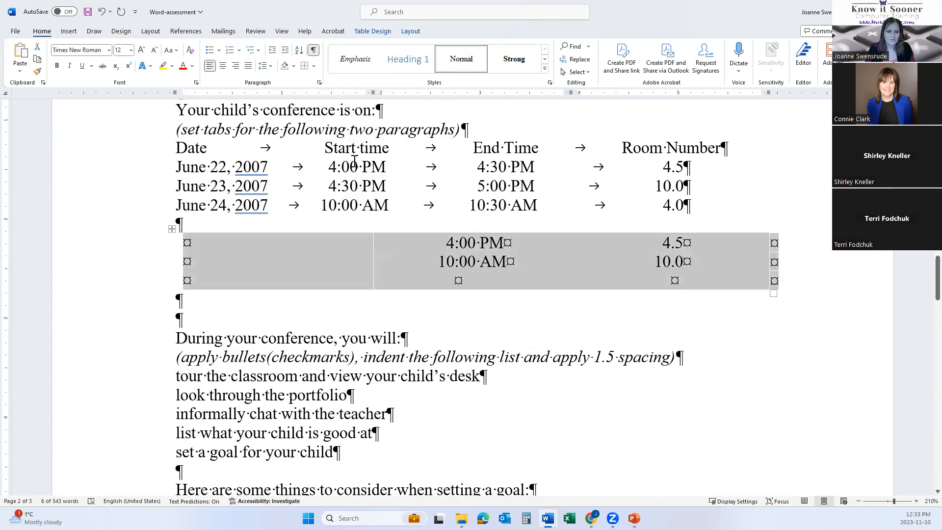
{"action": "left_click", "coordinate": [739, 338]}
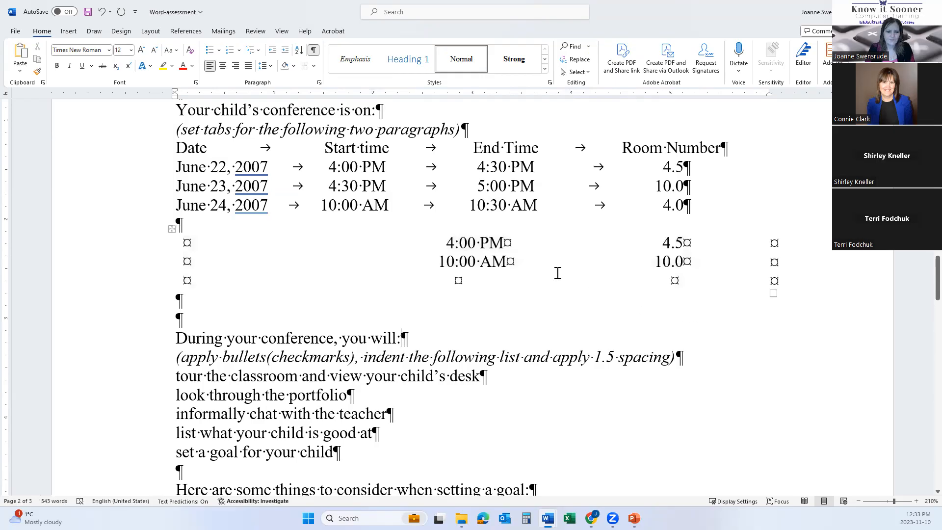
- Show the non-printing gridlines of the borderless table
{"action": "left_click", "coordinate": [235, 246]}
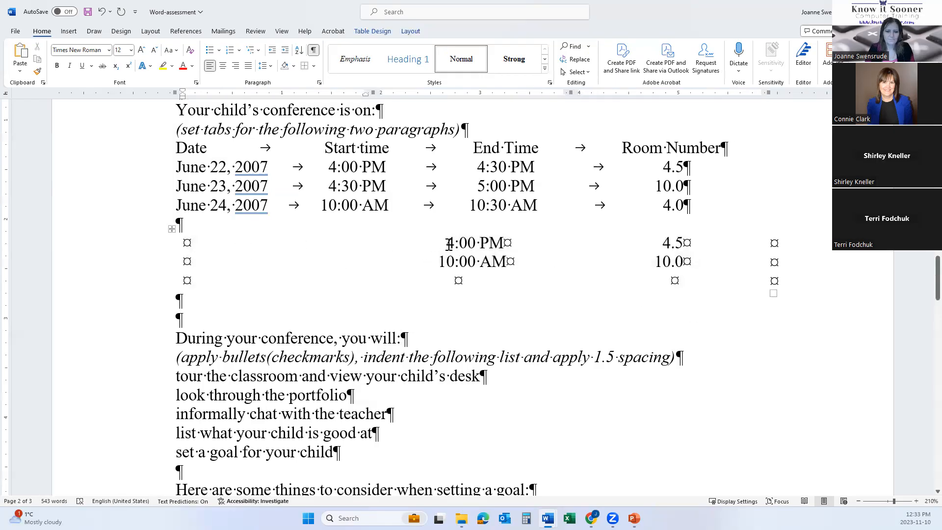
{"action": "left_click", "coordinate": [455, 265]}
{"action": "left_click", "coordinate": [223, 243]}
{"action": "left_click", "coordinate": [372, 31]}
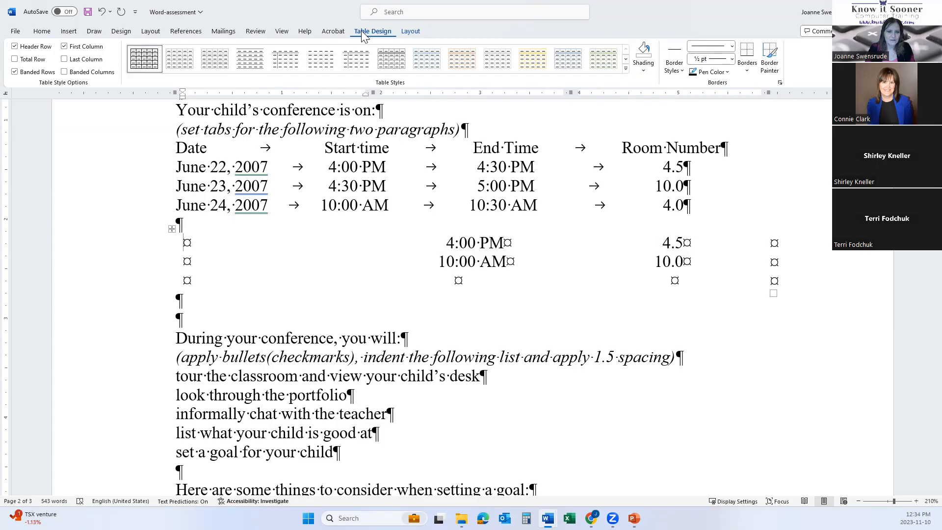
{"action": "left_click", "coordinate": [417, 35]}
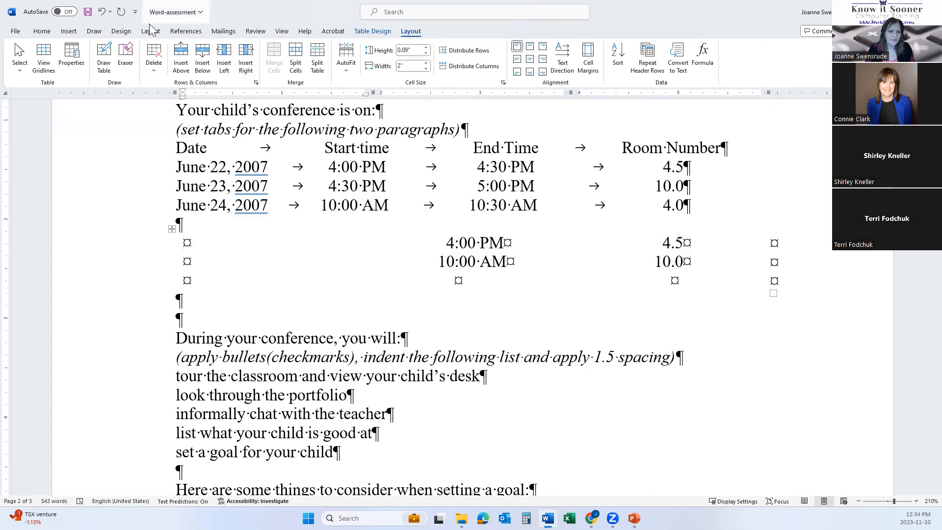
{"action": "left_click", "coordinate": [47, 67]}
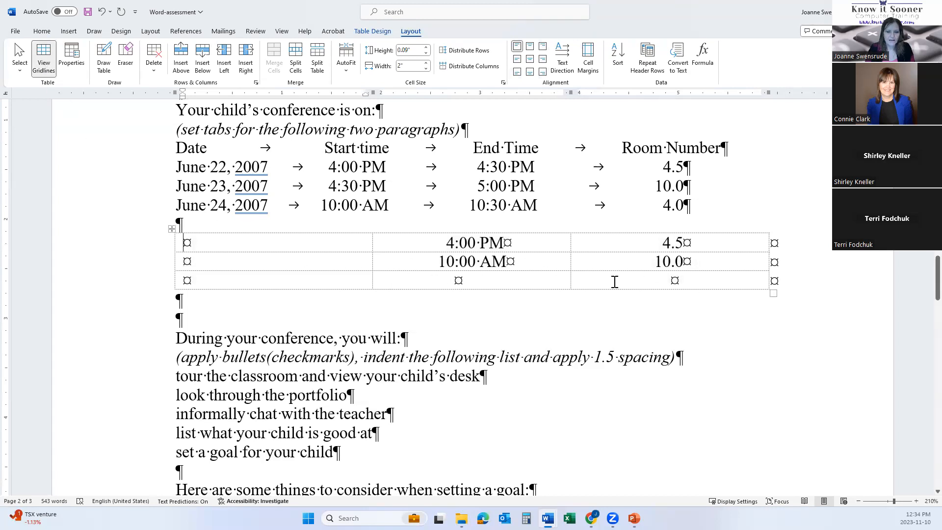
- Enter 11 in the middle cell of the table's third row
{"action": "left_click", "coordinate": [455, 281]}
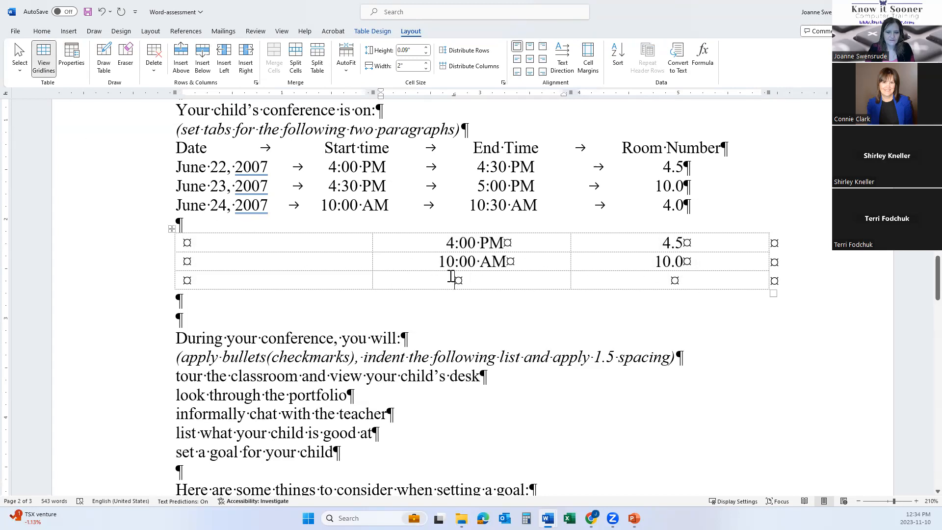
{"action": "left_click", "coordinate": [187, 278]}
{"action": "left_click", "coordinate": [478, 282]}
{"action": "type", "text": "11"}
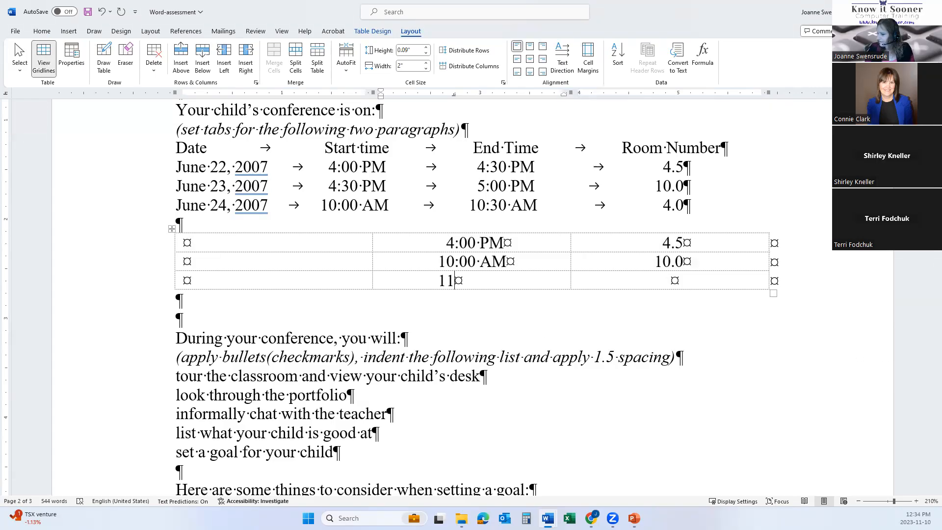
- Examine the tab between the school name and date, and highlight the three dated rows of the conference schedule
{"action": "scroll", "coordinate": [206, 304], "scroll_direction": "down", "scroll_amount": 1}
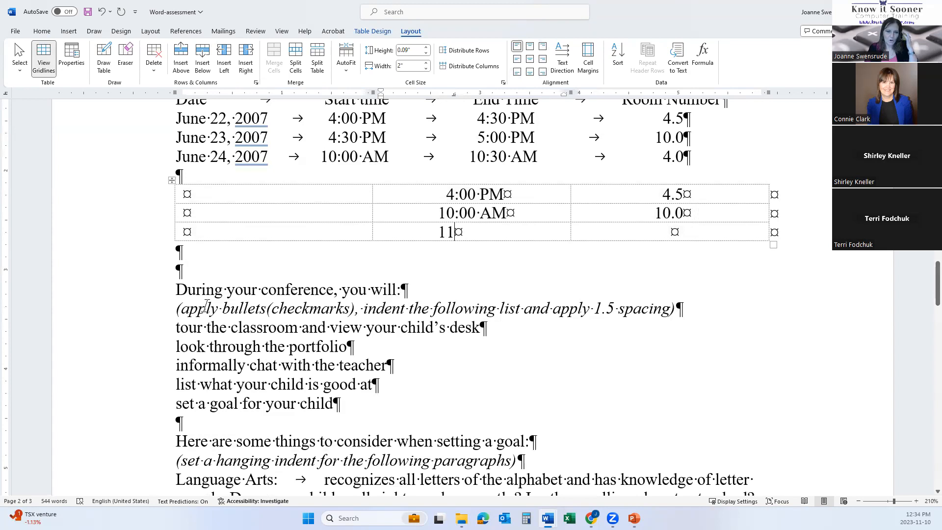
{"action": "scroll", "coordinate": [206, 304], "scroll_direction": "up", "scroll_amount": 3}
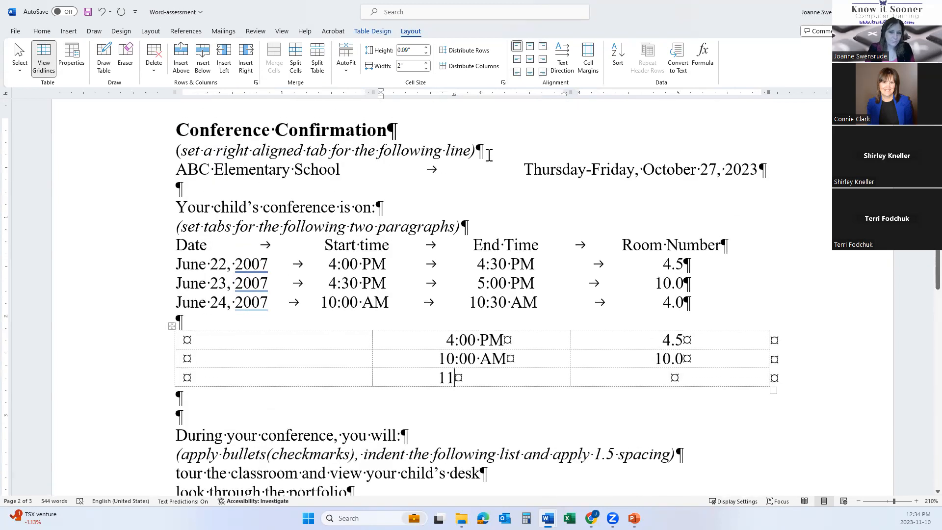
{"action": "left_click_drag", "start_coordinate": [395, 170], "coordinate": [480, 169]}
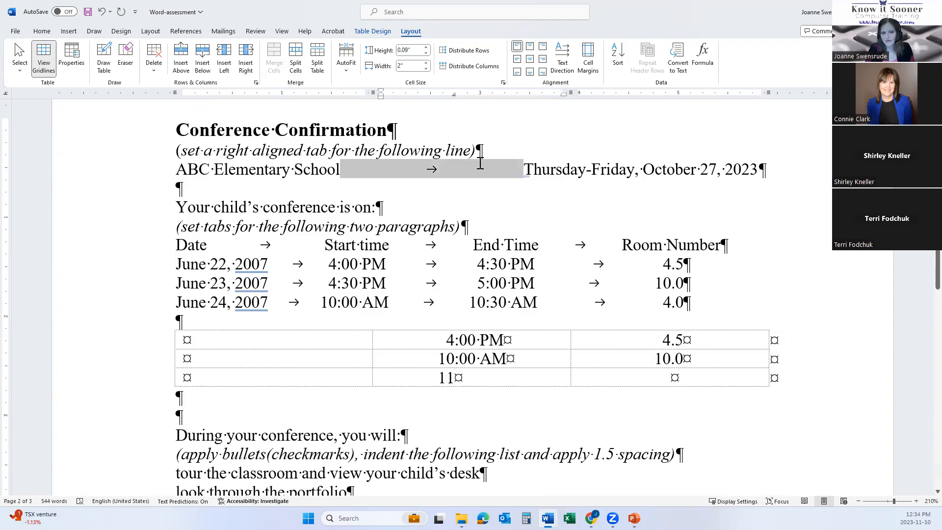
{"action": "left_click", "coordinate": [473, 170]}
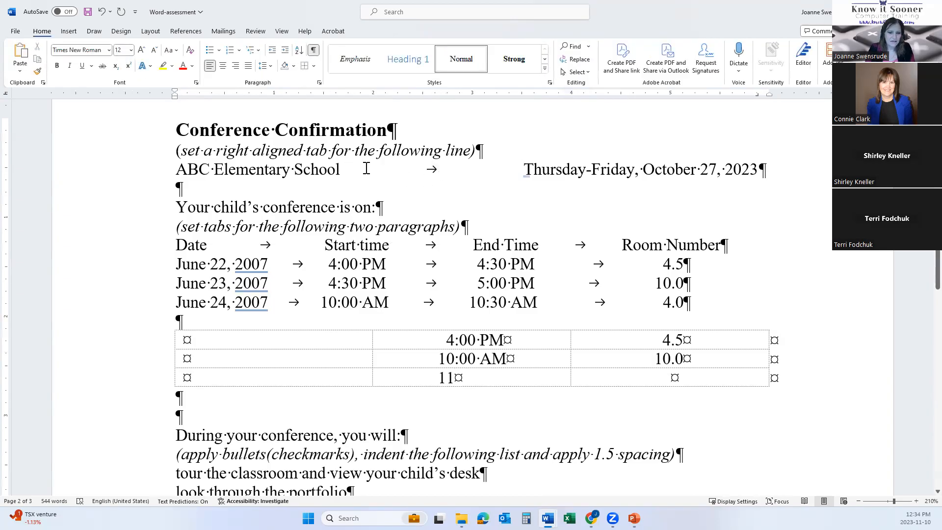
{"action": "double_click", "coordinate": [447, 167]}
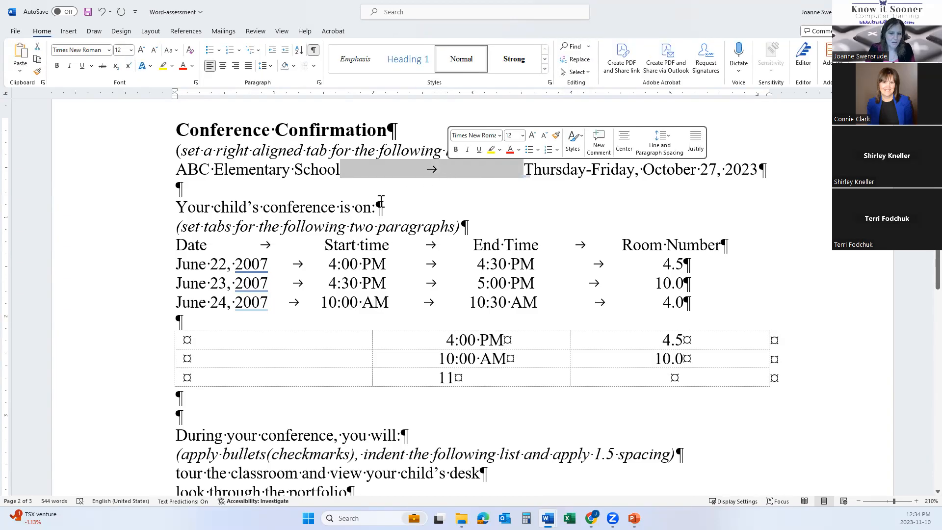
{"action": "left_click_drag", "start_coordinate": [128, 269], "coordinate": [156, 304]}
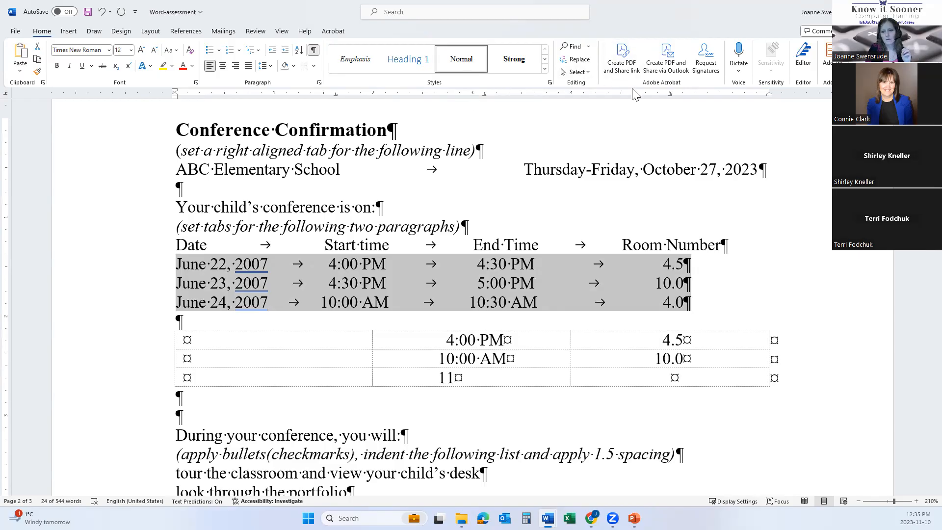
- Check the finished sample on page 3 and select the five list lines from "tour the classroom" to "set a goal for your child"
{"action": "scroll", "coordinate": [254, 301], "scroll_direction": "down", "scroll_amount": 5}
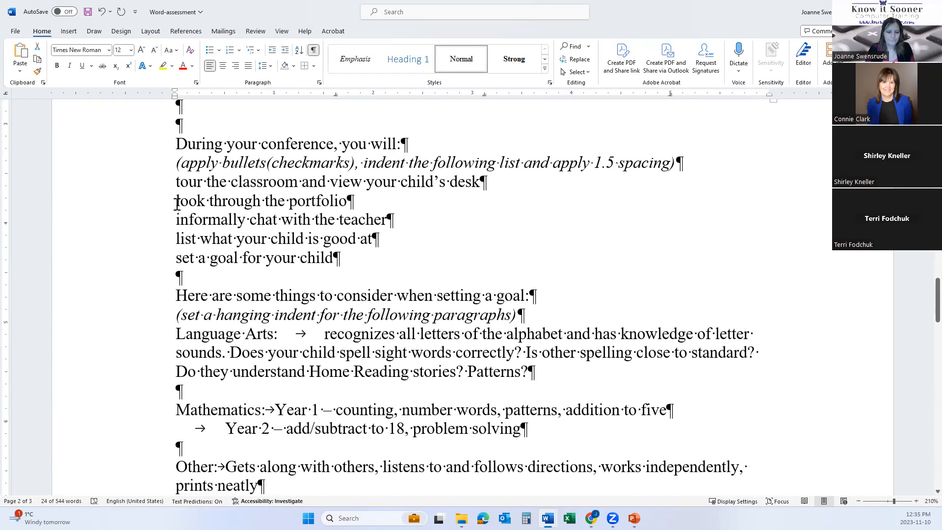
{"action": "left_click", "coordinate": [175, 144]}
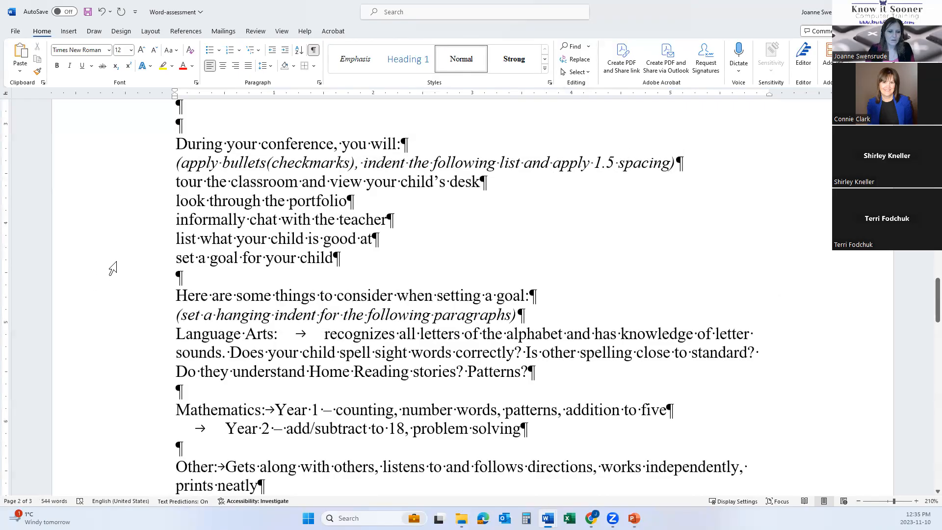
{"action": "scroll", "coordinate": [125, 194], "scroll_direction": "down", "scroll_amount": 15}
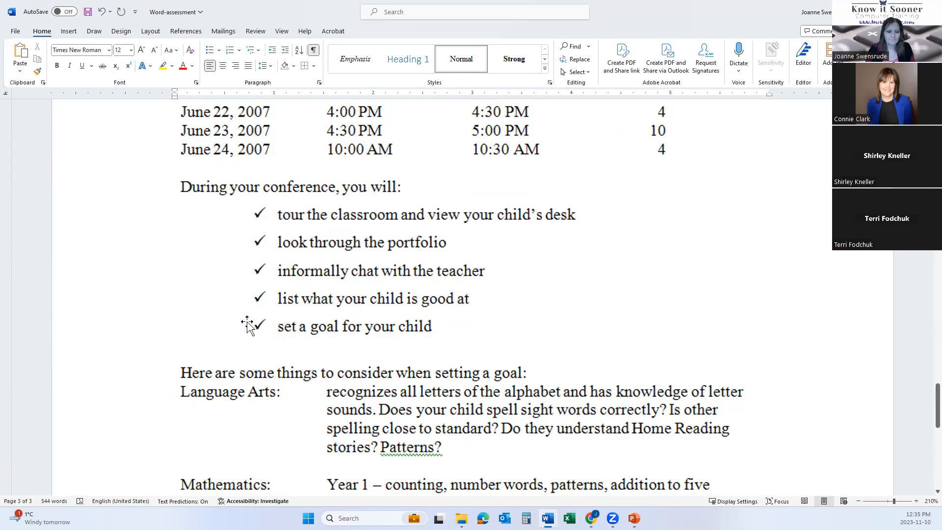
{"action": "scroll", "coordinate": [239, 322], "scroll_direction": "up", "scroll_amount": 10}
{"action": "scroll", "coordinate": [239, 321], "scroll_direction": "up", "scroll_amount": 5}
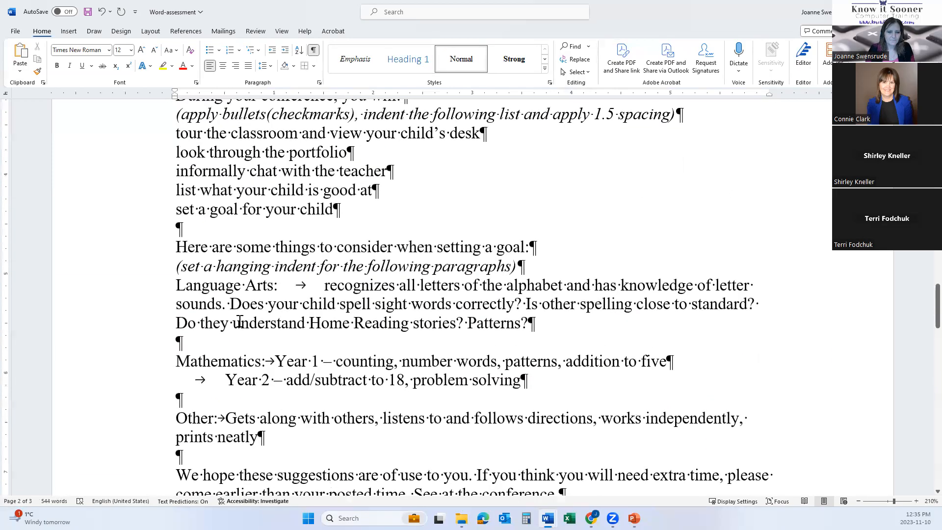
{"action": "left_click_drag", "start_coordinate": [142, 139], "coordinate": [155, 207]}
{"action": "scroll", "coordinate": [284, 319], "scroll_direction": "up", "scroll_amount": 2}
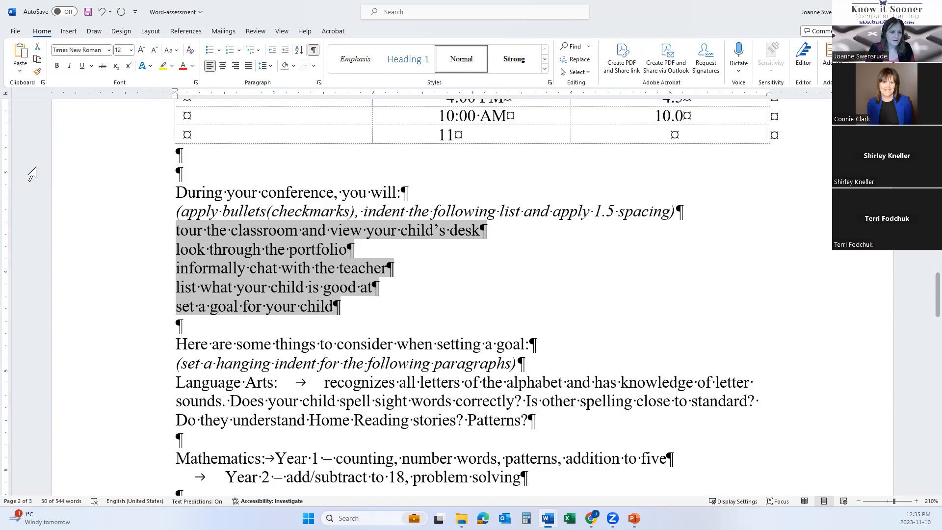
{"action": "left_click_drag", "start_coordinate": [174, 82], "coordinate": [190, 88]}
{"action": "mouse_move", "coordinate": [764, 78]}
{"action": "left_mouse_down"}
{"action": "mouse_move", "coordinate": [780, 102]}
{"action": "mouse_move", "coordinate": [761, 87]}
{"action": "left_mouse_up"}
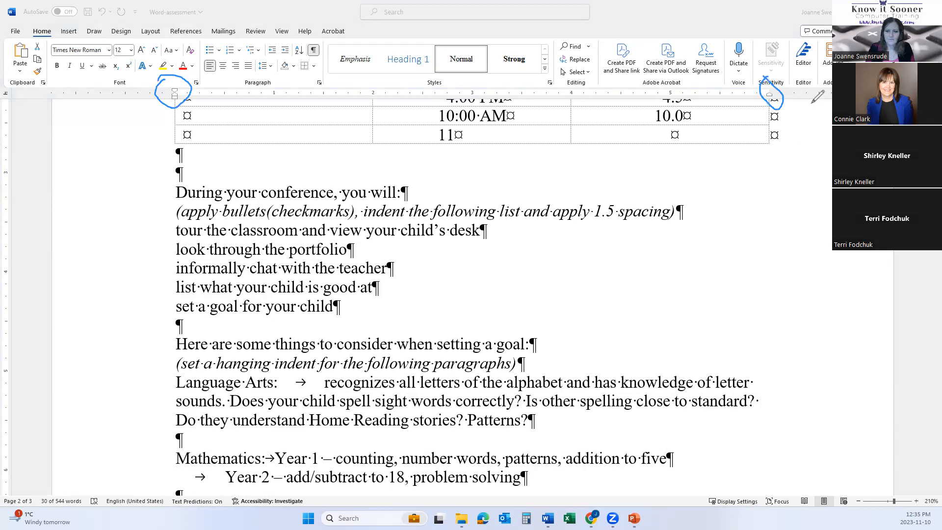
{"action": "mouse_move", "coordinate": [826, 83]}
{"action": "left_mouse_down"}
{"action": "mouse_move", "coordinate": [783, 101]}
{"action": "mouse_move", "coordinate": [792, 108]}
{"action": "left_mouse_up"}
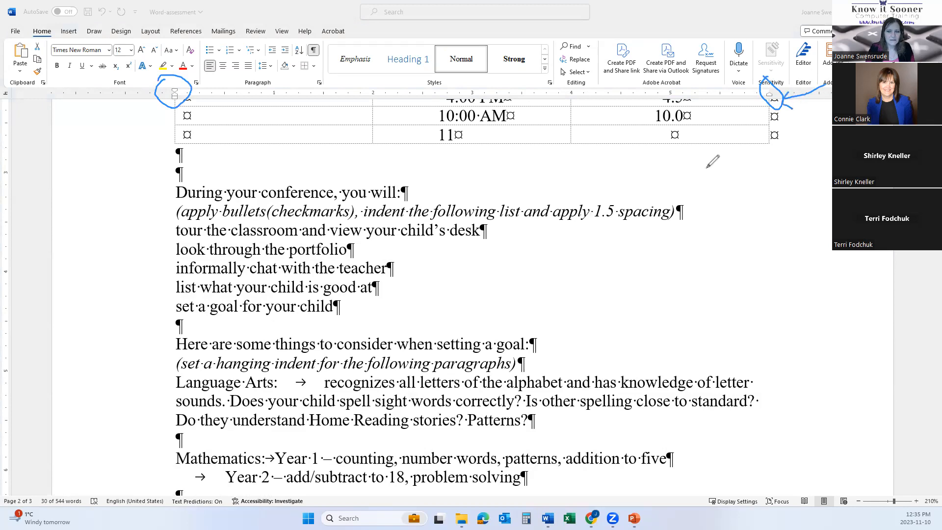
{"action": "mouse_move", "coordinate": [93, 109]}
{"action": "left_mouse_down"}
{"action": "mouse_move", "coordinate": [159, 97]}
{"action": "mouse_move", "coordinate": [150, 110]}
{"action": "left_mouse_up"}
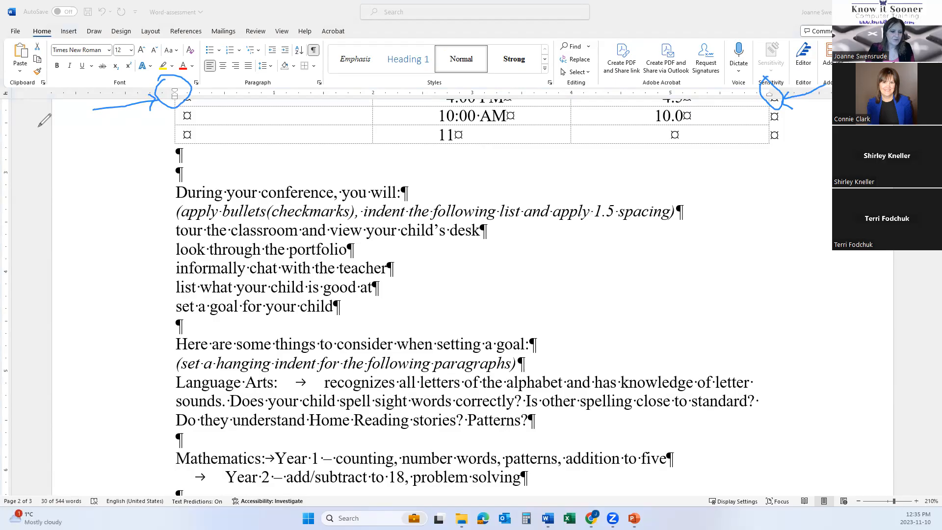
{"action": "left_click", "coordinate": [125, 106]}
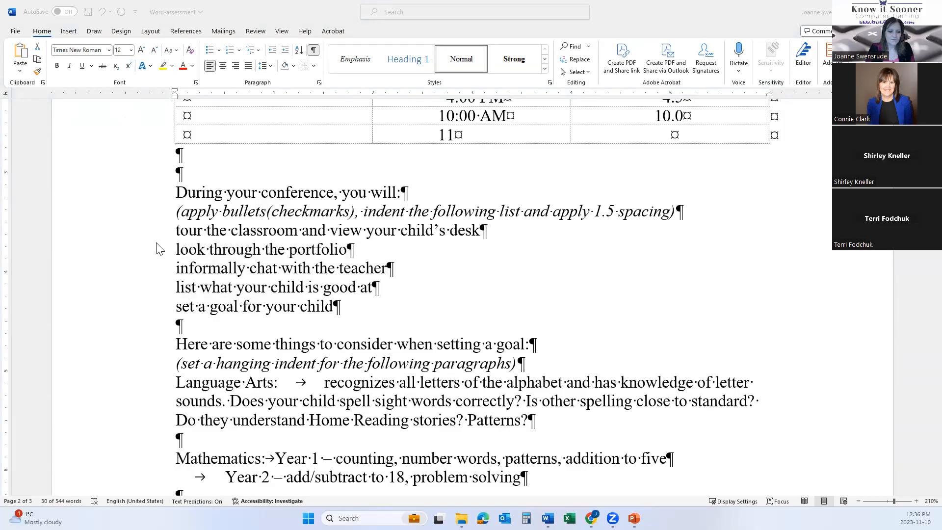
- Try a left indent of about 0.5 inch on the five conference activity lines using the ruler, and return them to the margin
{"action": "scroll", "coordinate": [158, 246], "scroll_direction": "down", "scroll_amount": 1}
{"action": "left_click", "coordinate": [158, 185]}
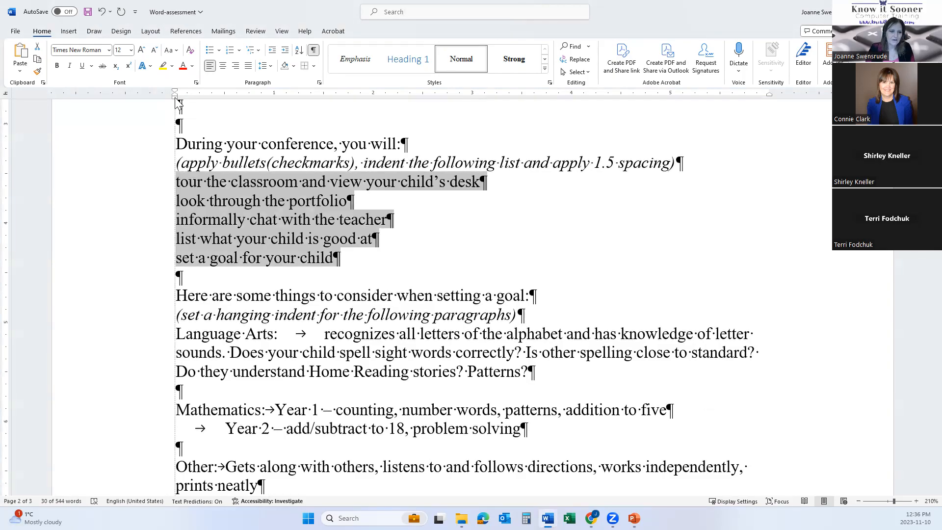
{"action": "mouse_move", "coordinate": [175, 97]}
{"action": "left_mouse_down"}
{"action": "mouse_move", "coordinate": [569, 99]}
{"action": "mouse_move", "coordinate": [172, 97]}
{"action": "mouse_move", "coordinate": [215, 97]}
{"action": "left_mouse_up"}
{"action": "left_click_drag", "start_coordinate": [219, 103], "coordinate": [174, 102]}
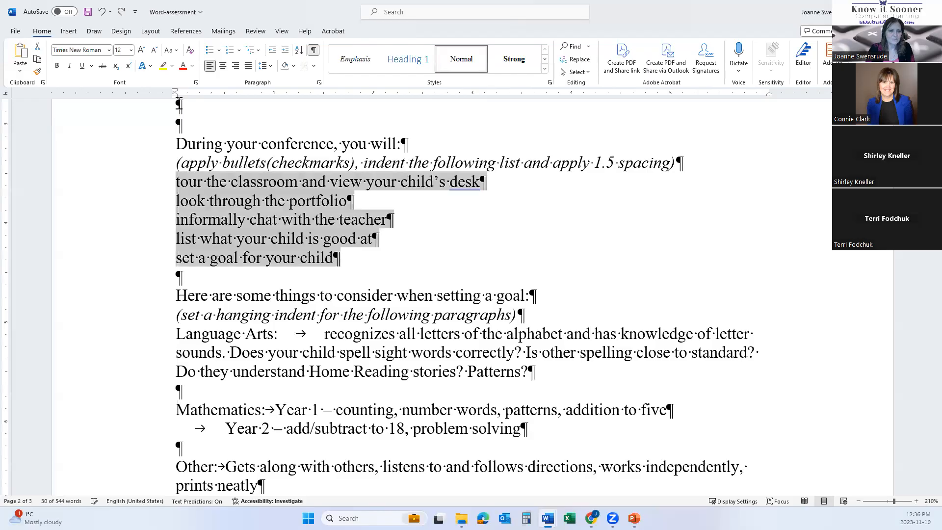
- Increase the indent of the five activity lines by three levels and decrease it again by three levels
{"action": "left_click", "coordinate": [285, 50]}
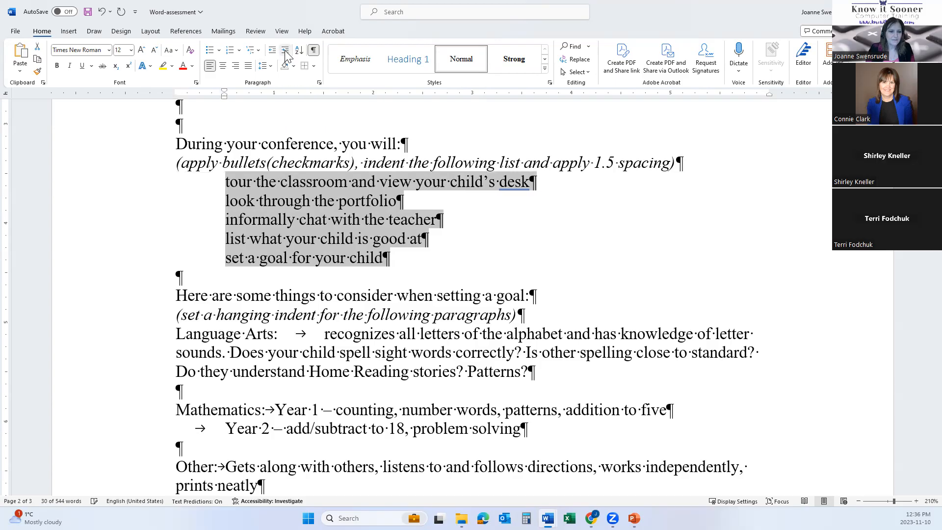
{"action": "left_click", "coordinate": [285, 50]}
{"action": "left_click", "coordinate": [285, 51]}
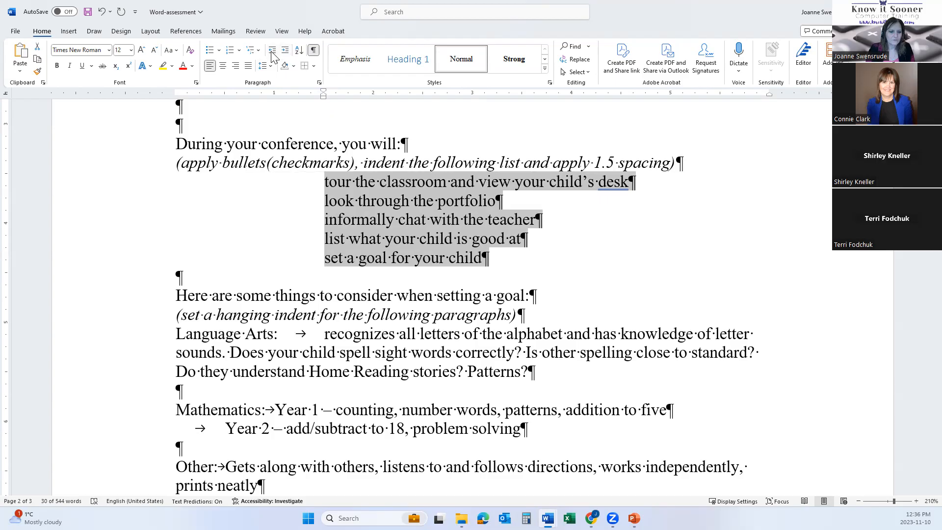
{"action": "left_click", "coordinate": [272, 50]}
{"action": "left_click", "coordinate": [272, 51]}
{"action": "left_click", "coordinate": [272, 51]}
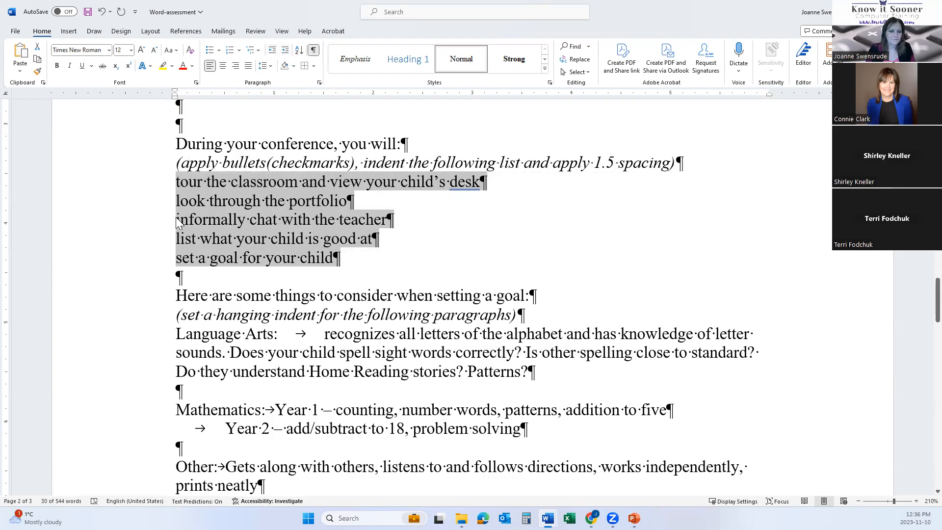
- Apply round bullets to the five activity lines, and shift the bulleted list in to 1 inch and back to the left margin
{"action": "left_click", "coordinate": [210, 50]}
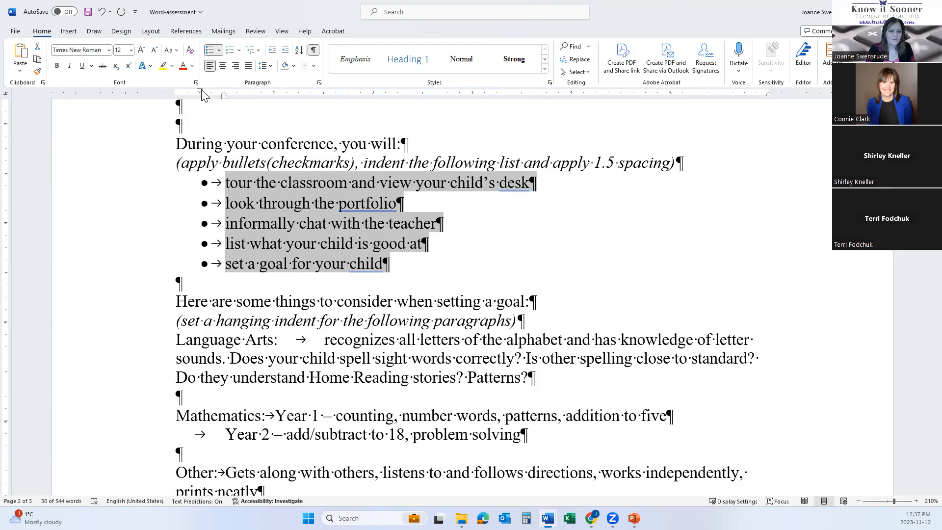
{"action": "left_click", "coordinate": [285, 51]}
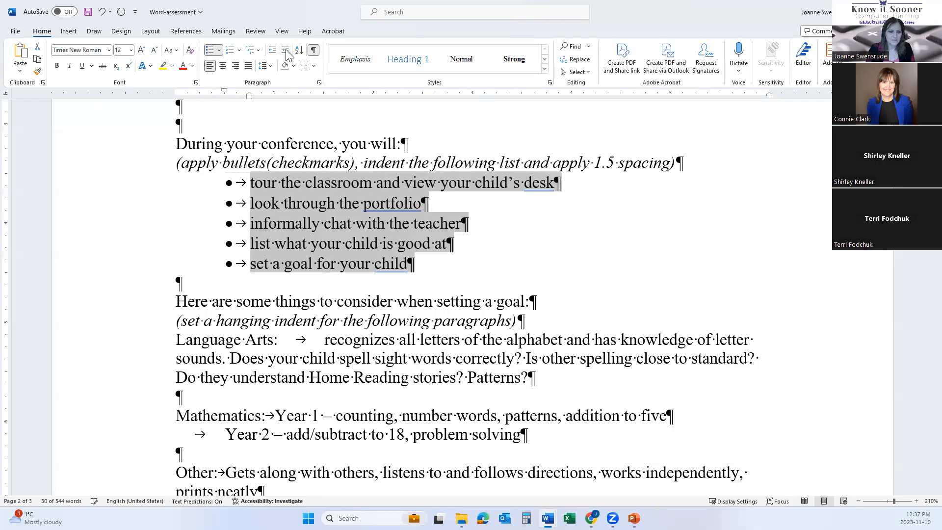
{"action": "left_click", "coordinate": [285, 50]}
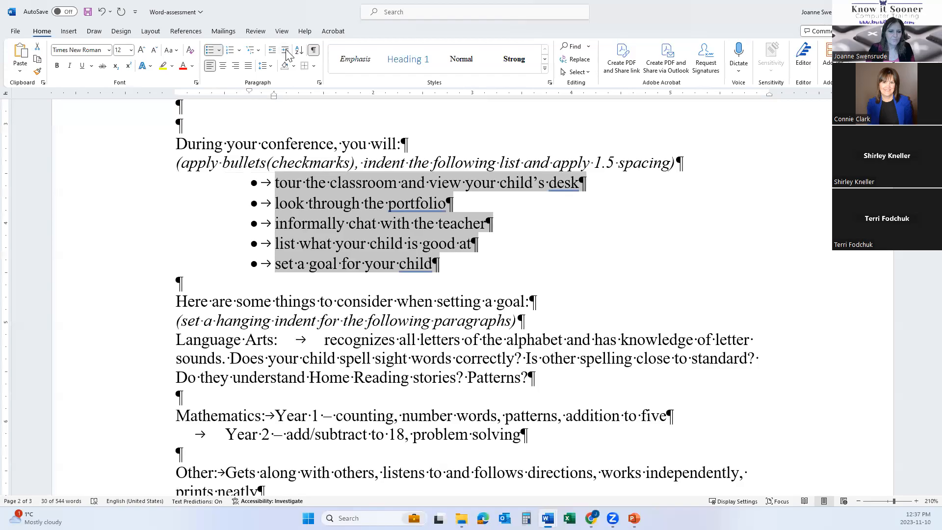
{"action": "left_click", "coordinate": [285, 50]}
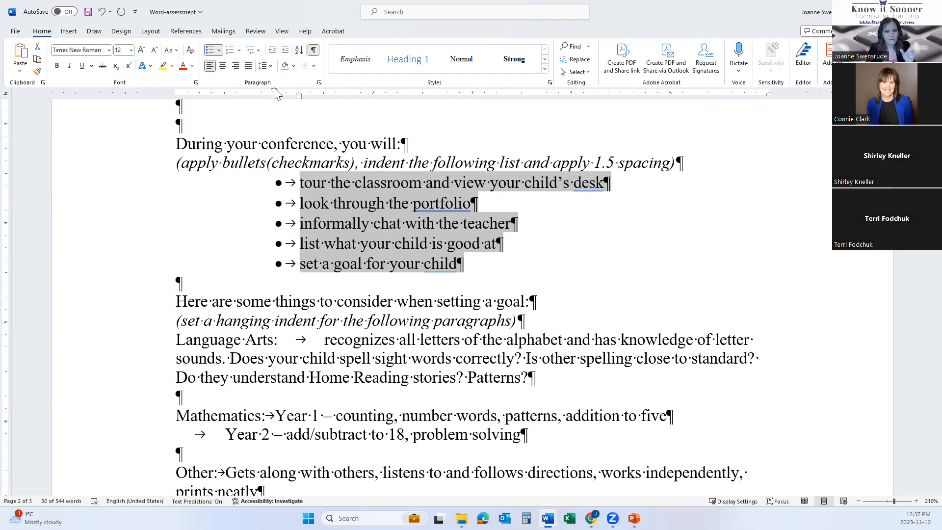
{"action": "left_click", "coordinate": [270, 52]}
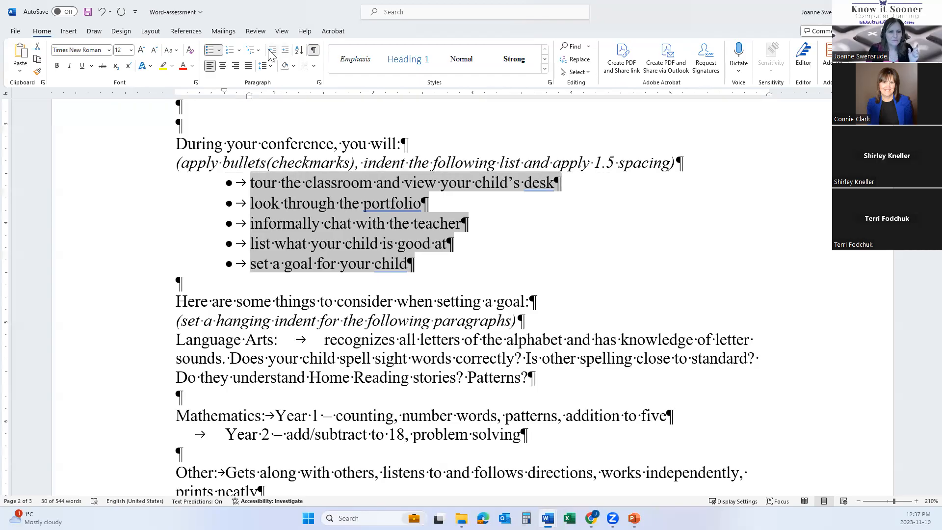
{"action": "left_click", "coordinate": [270, 52]}
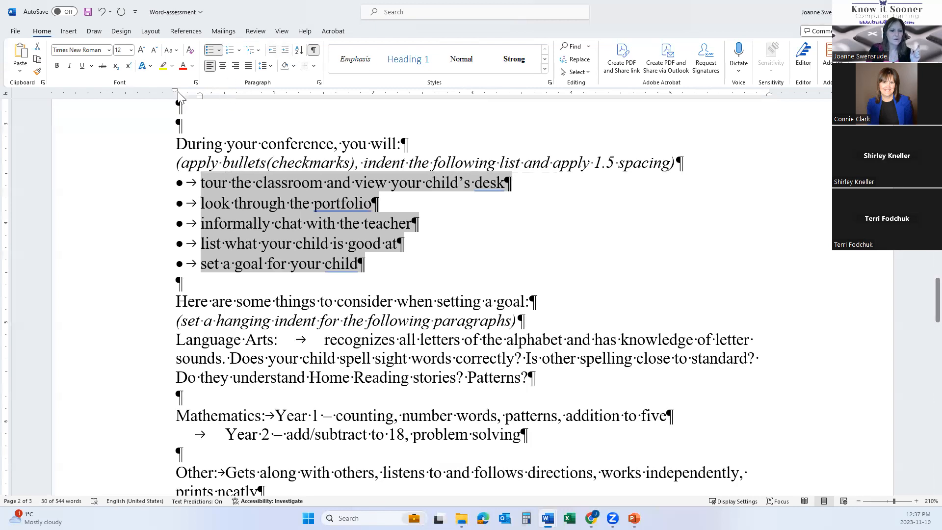
- Undo the indent changes made to the bulleted list, back to its default bullet position
{"action": "mouse_move", "coordinate": [176, 93]}
{"action": "left_mouse_down"}
{"action": "mouse_move", "coordinate": [299, 93]}
{"action": "mouse_move", "coordinate": [136, 102]}
{"action": "mouse_move", "coordinate": [178, 109]}
{"action": "left_mouse_up"}
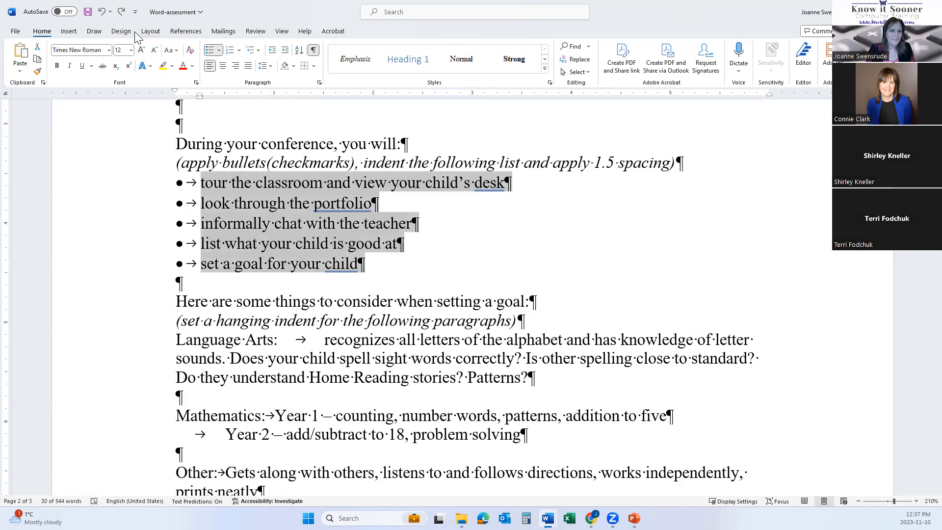
{"action": "left_click", "coordinate": [110, 12]}
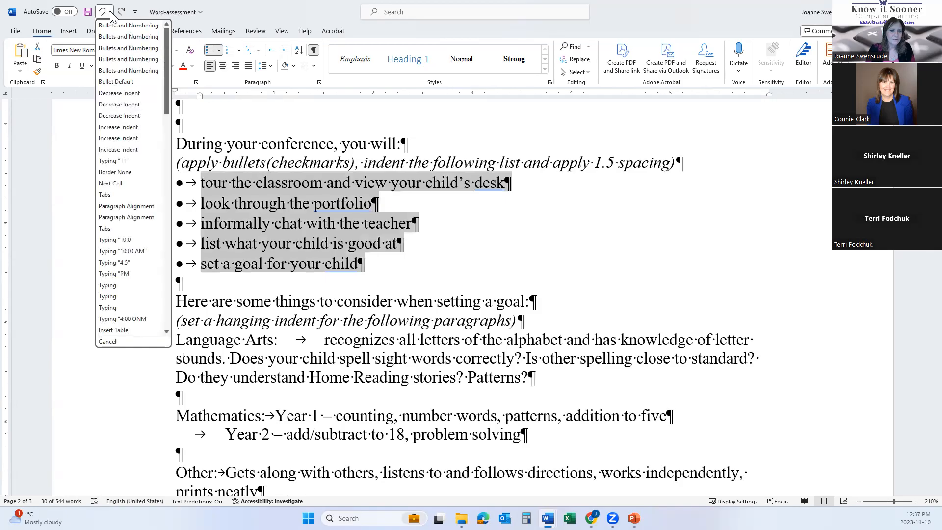
{"action": "left_click", "coordinate": [115, 75]}
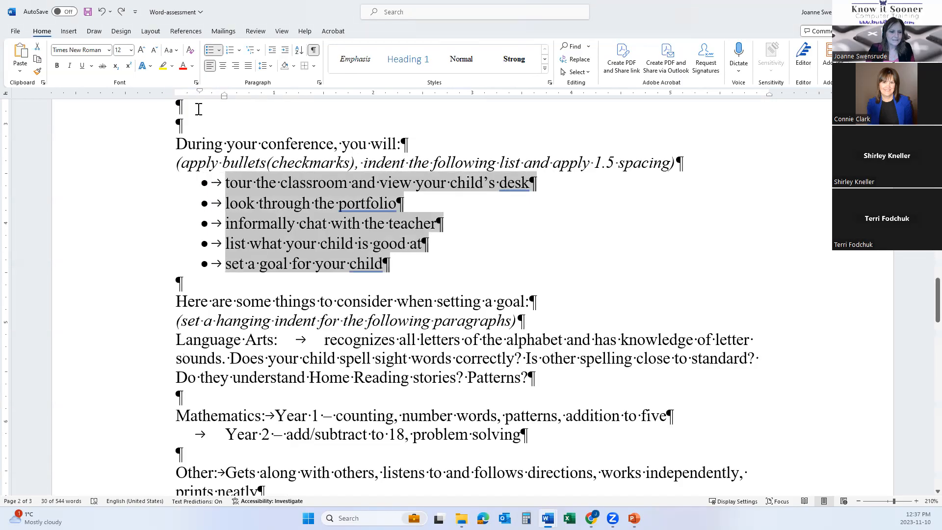
- Select all five bulleted lines, decrease their indent by one level and increase it again by one level
{"action": "left_click", "coordinate": [201, 183]}
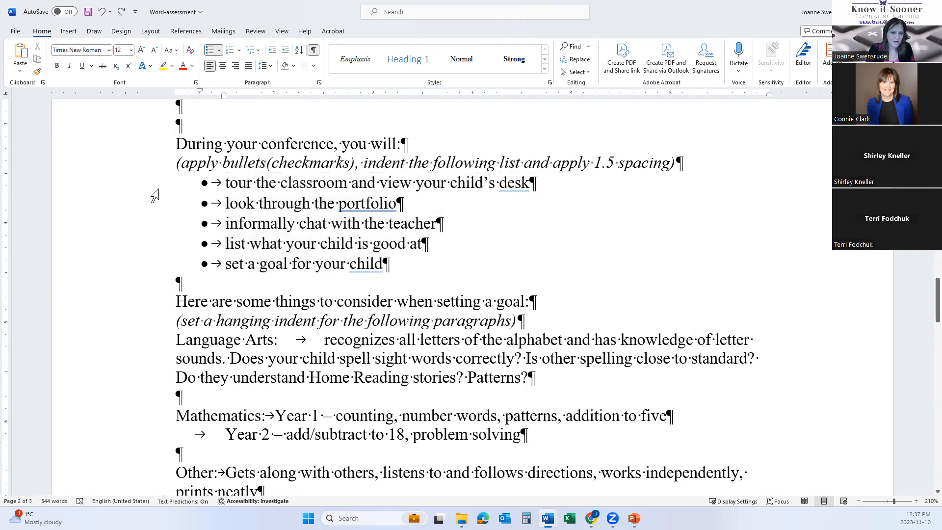
{"action": "left_click_drag", "start_coordinate": [126, 189], "coordinate": [122, 266]}
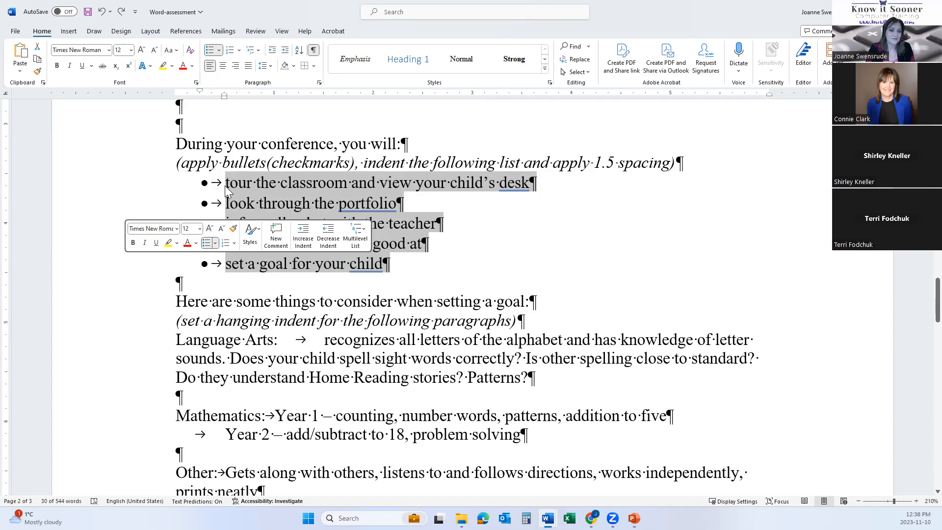
{"action": "left_click", "coordinate": [273, 50]}
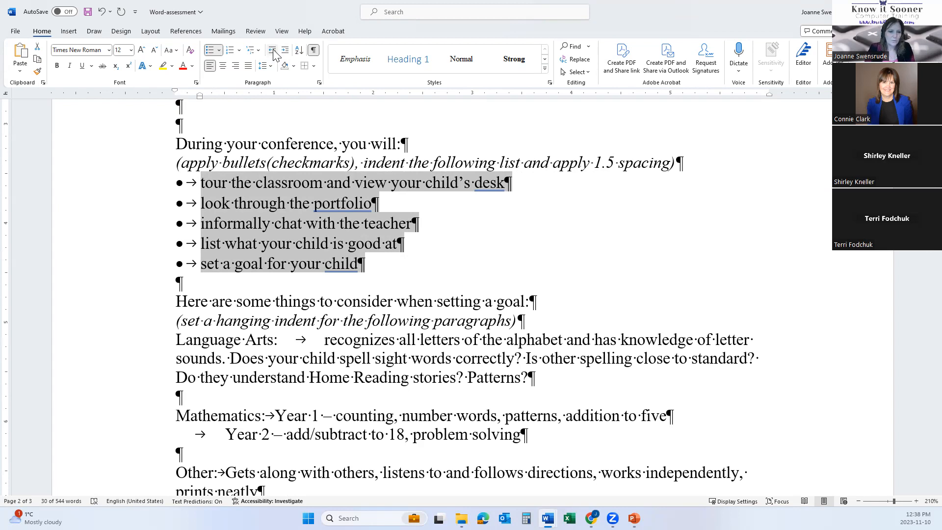
{"action": "left_click", "coordinate": [284, 51]}
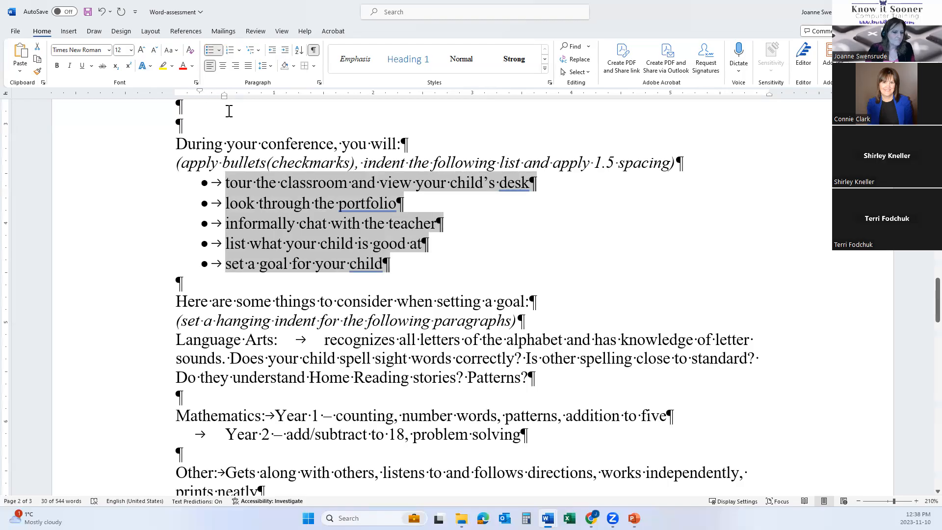
- Try custom ruler indents on the bulleted list, ending with the bullets just inside the margin and the text at 0.5 inch
{"action": "mouse_move", "coordinate": [200, 92]}
{"action": "left_mouse_down"}
{"action": "mouse_move", "coordinate": [190, 96]}
{"action": "mouse_move", "coordinate": [204, 99]}
{"action": "mouse_move", "coordinate": [176, 97]}
{"action": "mouse_move", "coordinate": [210, 96]}
{"action": "mouse_move", "coordinate": [178, 100]}
{"action": "left_mouse_up"}
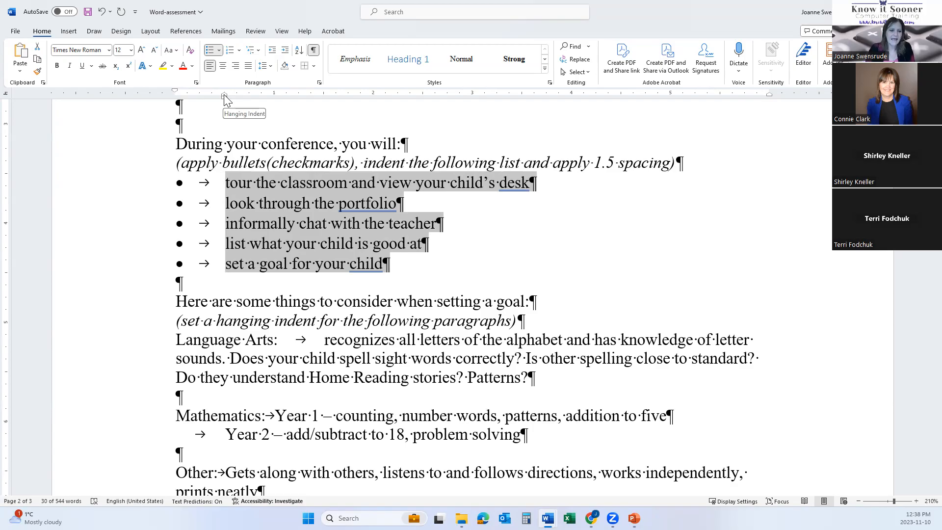
{"action": "mouse_move", "coordinate": [223, 95]}
{"action": "left_mouse_down"}
{"action": "mouse_move", "coordinate": [287, 97]}
{"action": "mouse_move", "coordinate": [207, 97]}
{"action": "mouse_move", "coordinate": [321, 98]}
{"action": "mouse_move", "coordinate": [214, 99]}
{"action": "left_mouse_up"}
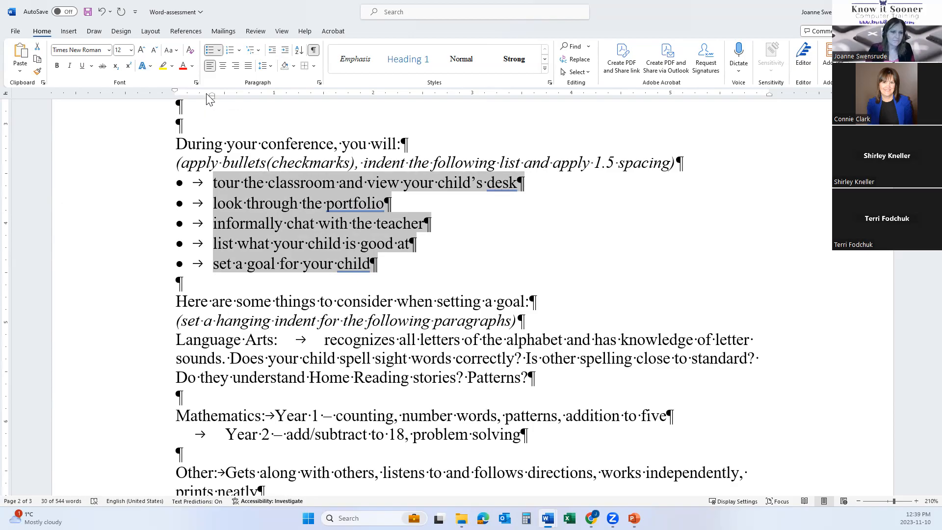
{"action": "left_click_drag", "start_coordinate": [174, 94], "coordinate": [223, 94]}
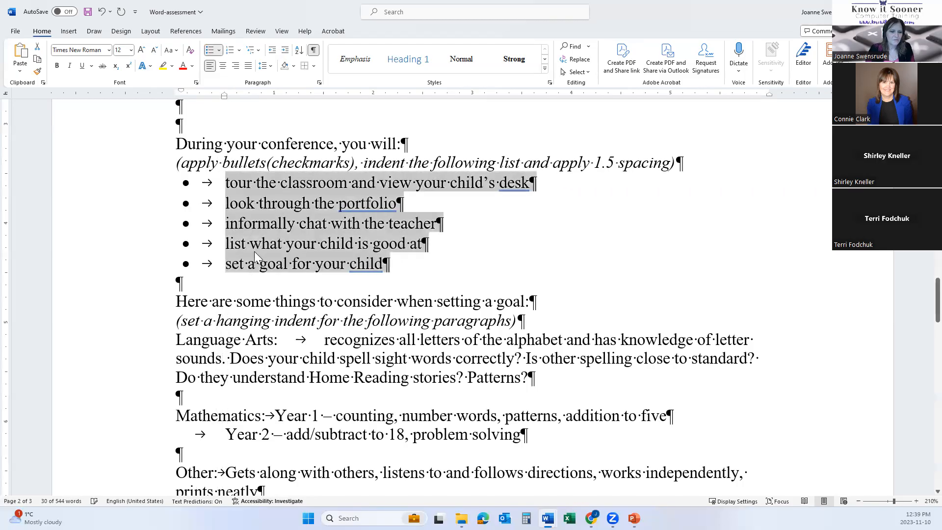
{"action": "left_click", "coordinate": [446, 252]}
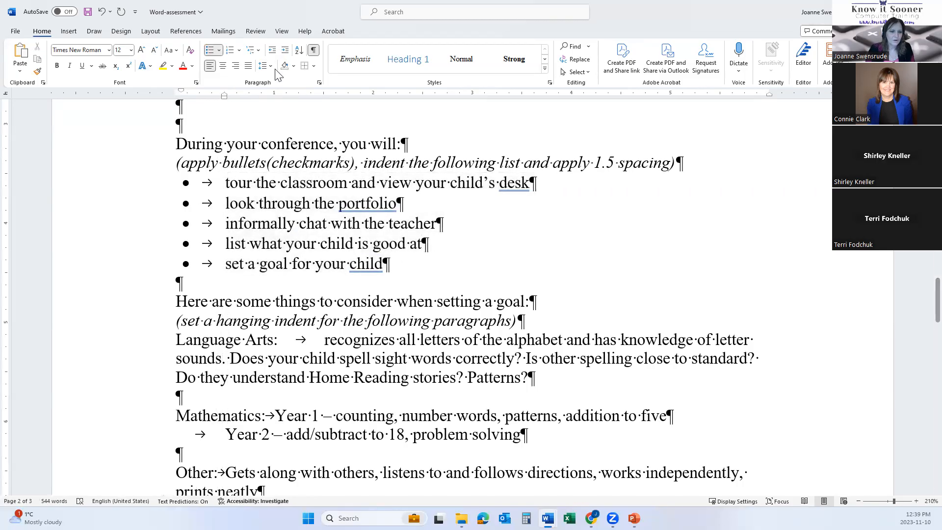
- Change the five list items to checkmark bullets and align the checkmarks with the left margin, keeping the text at 0.5 inch
{"action": "left_click_drag", "start_coordinate": [161, 187], "coordinate": [159, 268]}
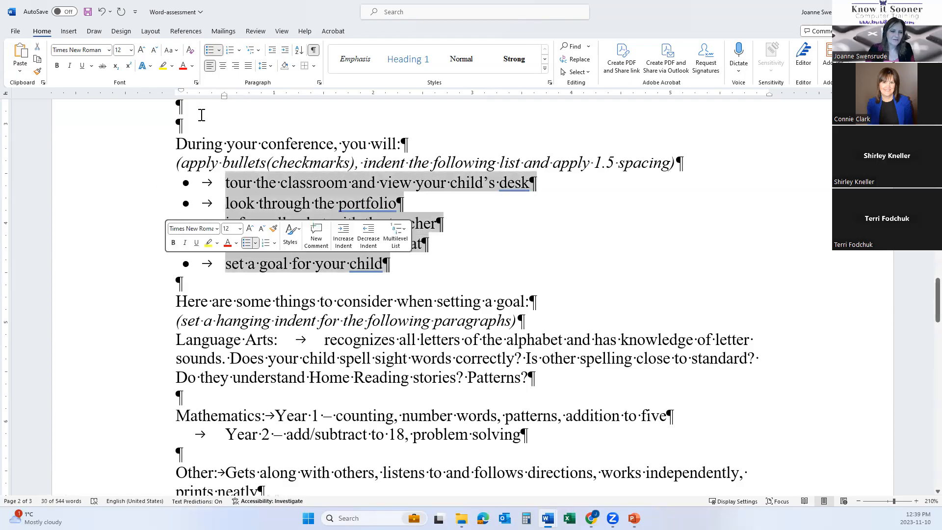
{"action": "left_click", "coordinate": [219, 50]}
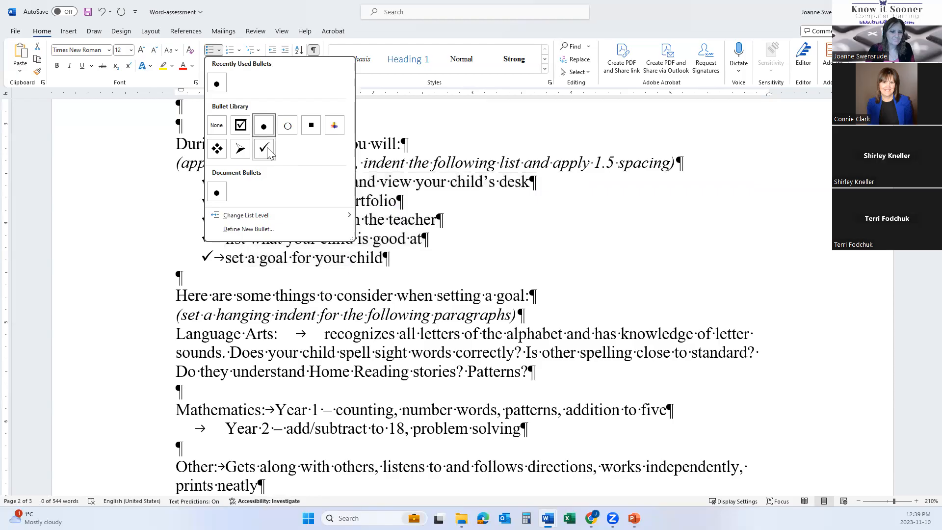
{"action": "left_click", "coordinate": [264, 147]}
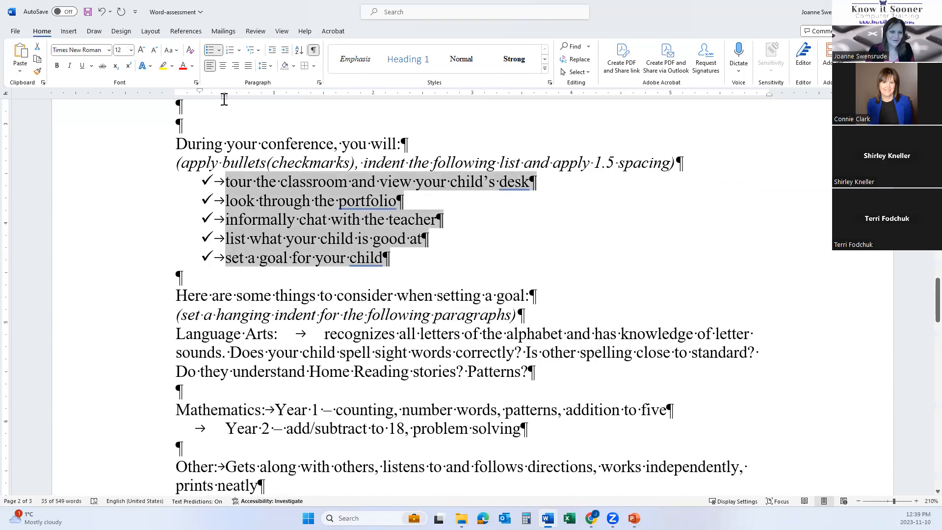
{"action": "mouse_move", "coordinate": [224, 96]}
{"action": "left_mouse_down"}
{"action": "mouse_move", "coordinate": [199, 100]}
{"action": "mouse_move", "coordinate": [224, 96]}
{"action": "left_mouse_up"}
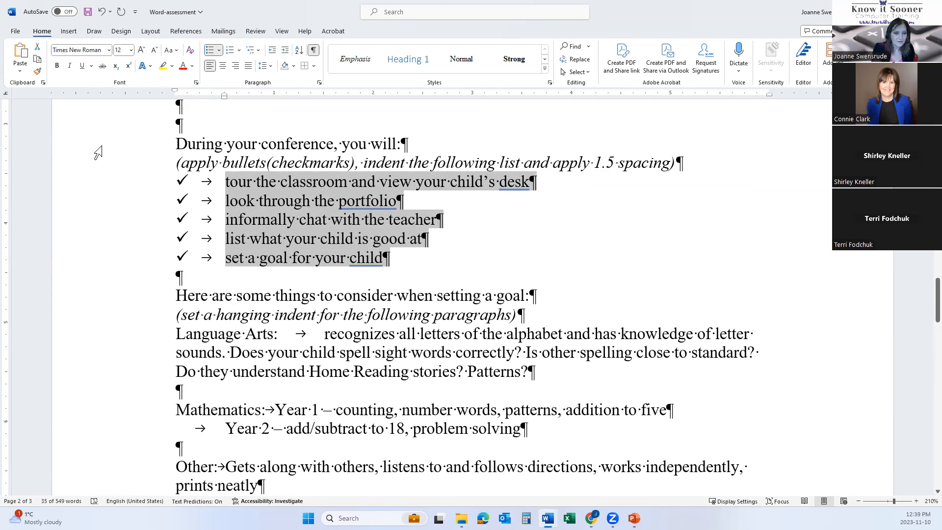
- Try increasing the checkmark list's hanging indent in half-inch increments up to 3 inches, and reduce it back to 0.5 inch
{"action": "key", "text": "ctrl+t"}
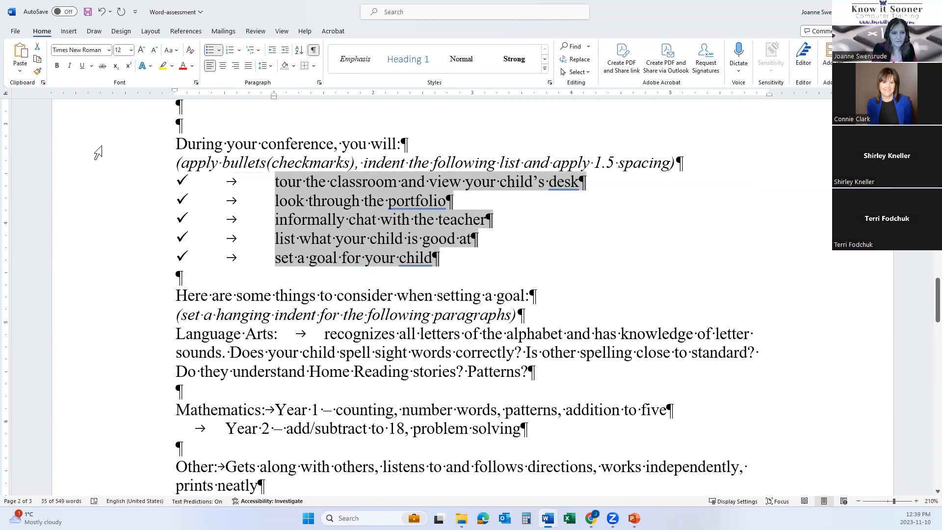
{"action": "key", "text": "ctrl+t"}
{"action": "key", "text": "ctrl+t"}
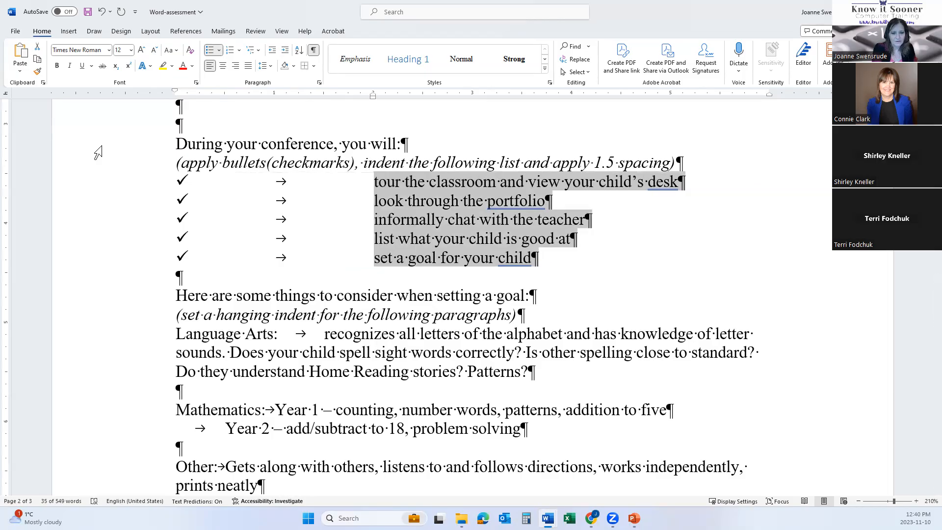
{"action": "key", "text": "ctrl+t"}
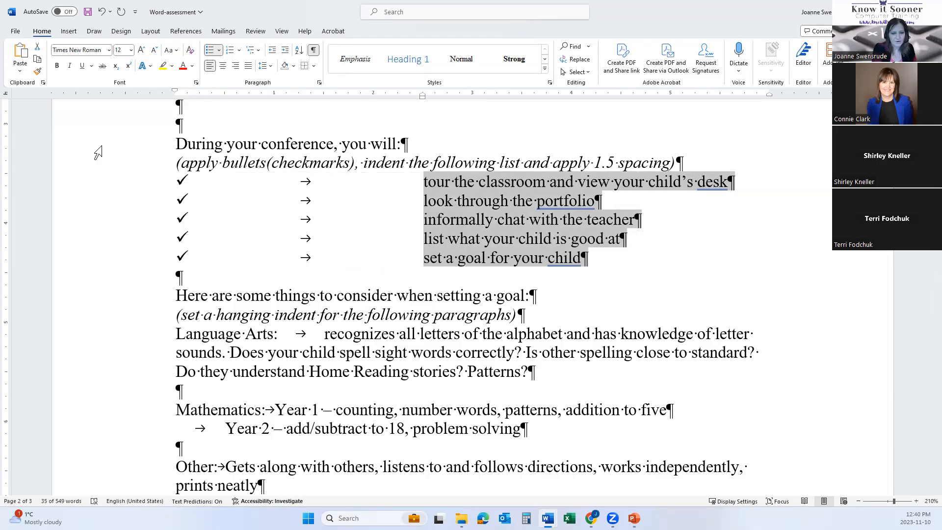
{"action": "key", "text": "ctrl+t"}
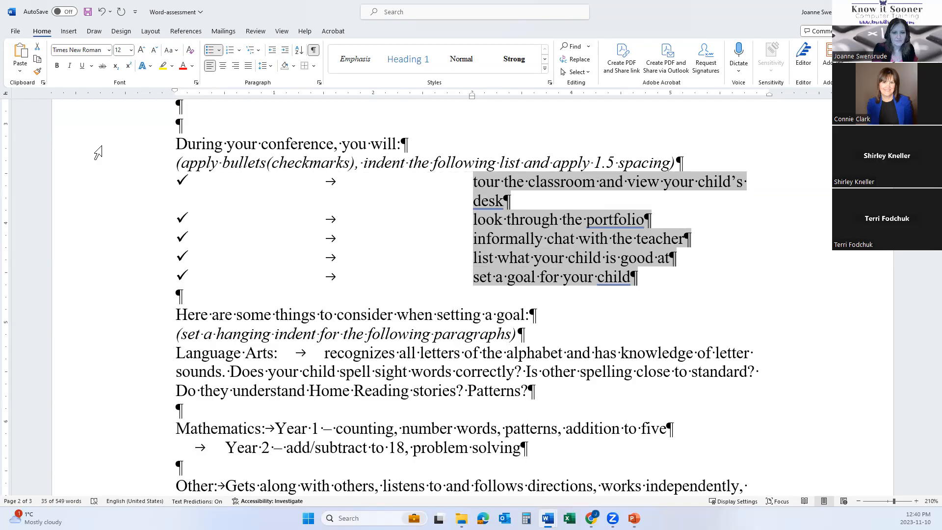
{"action": "key", "text": "ctrl+shift+t"}
{"action": "key", "text": "ctrl+shift+t"}
{"action": "key", "text": "ctrl+shift+t"}
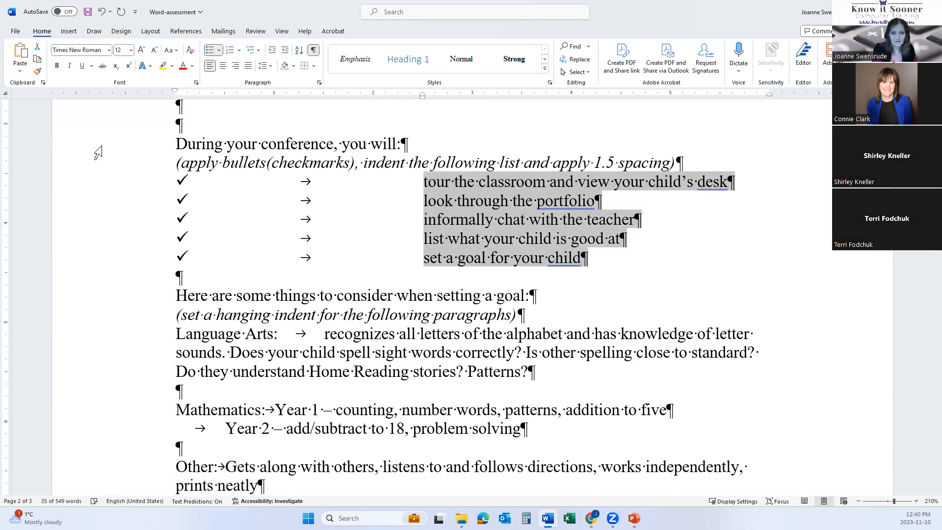
{"action": "key", "text": "ctrl+shift+t"}
{"action": "key", "text": "ctrl+shift+t"}
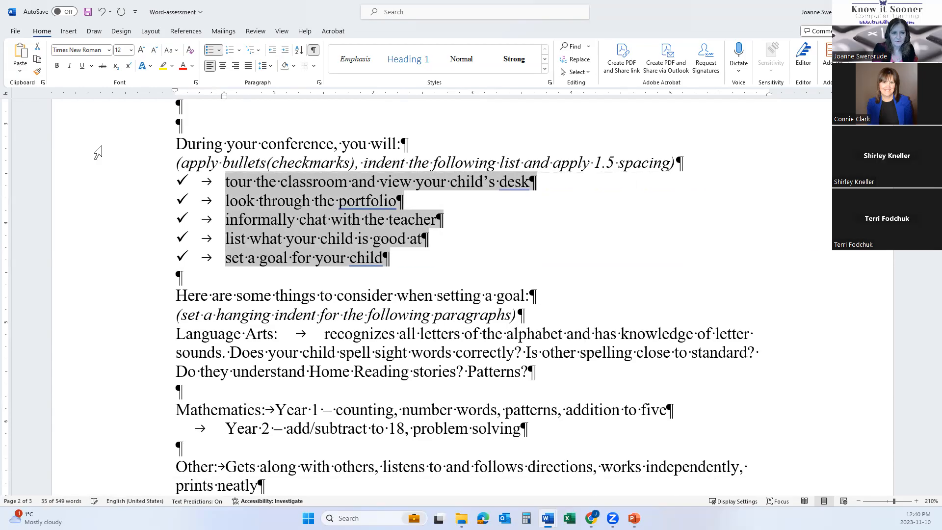
{"action": "key", "text": "ctrl+shift+t"}
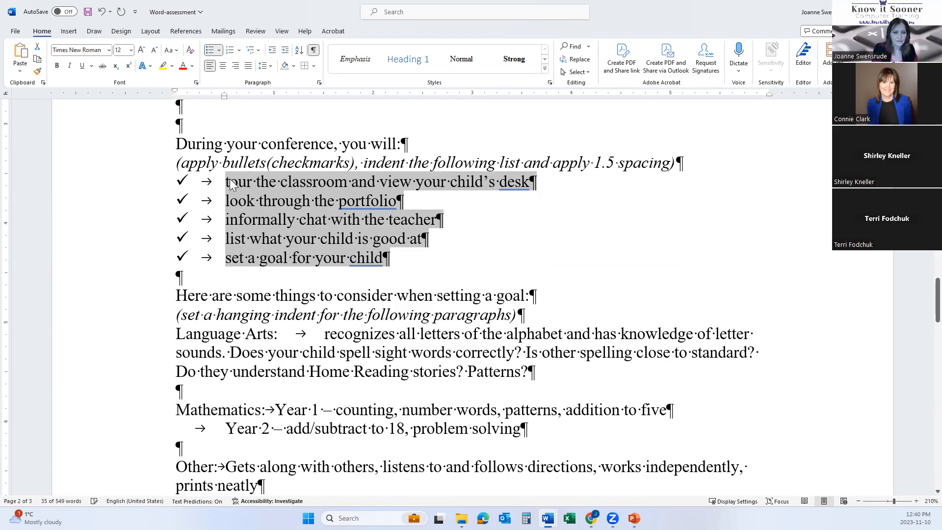
- Try a wider hanging indent on the checkmark list once more, and tighten the text's hanging indent to 0.25 inch
{"action": "key", "text": "ctrl+t"}
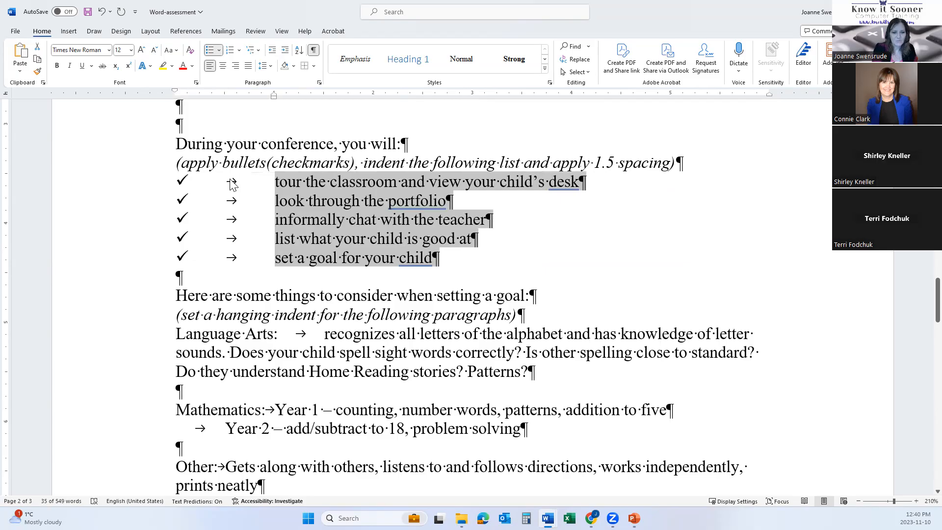
{"action": "key", "text": "ctrl+t"}
{"action": "key", "text": "ctrl+shift+t"}
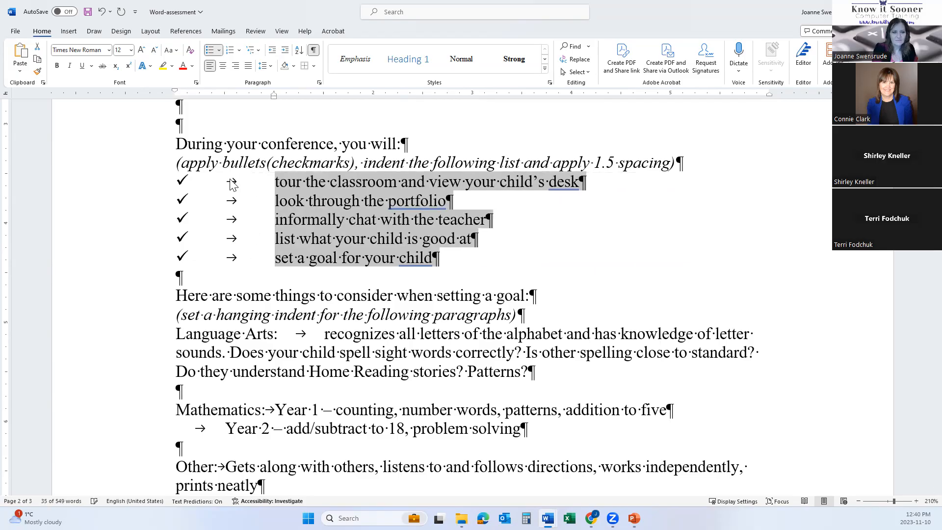
{"action": "key", "text": "ctrl+shift+t"}
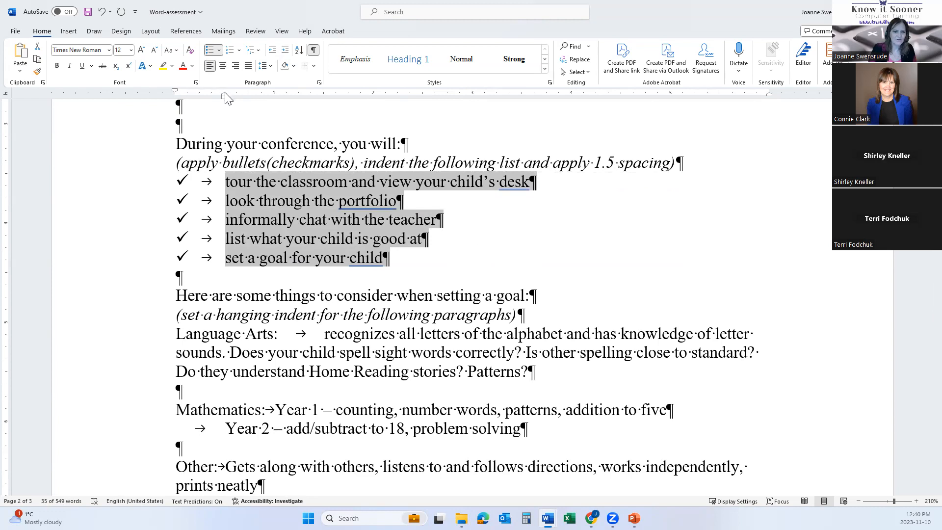
{"action": "left_click_drag", "start_coordinate": [225, 93], "coordinate": [202, 101]}
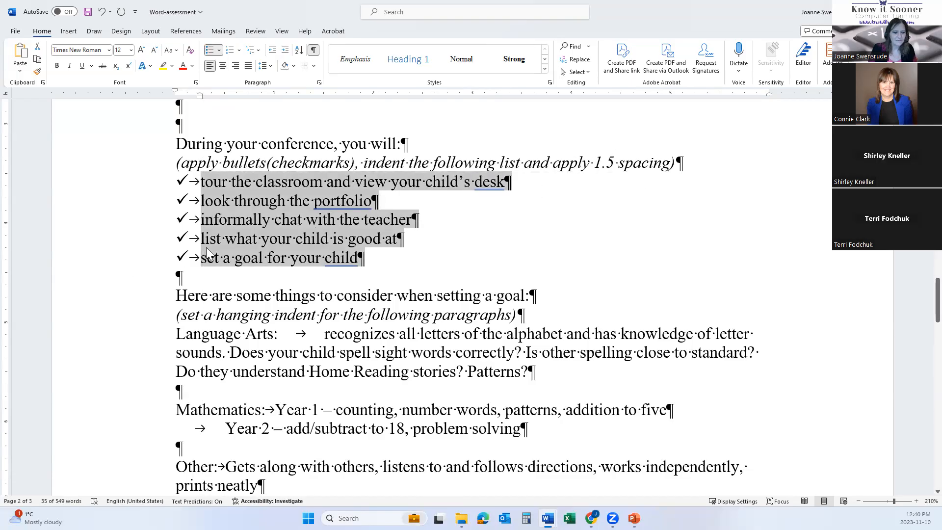
- Examine the Language Arts paragraph and the tab after its label, comparing its layout with the checkmark list above
{"action": "scroll", "coordinate": [113, 266], "scroll_direction": "down", "scroll_amount": 3}
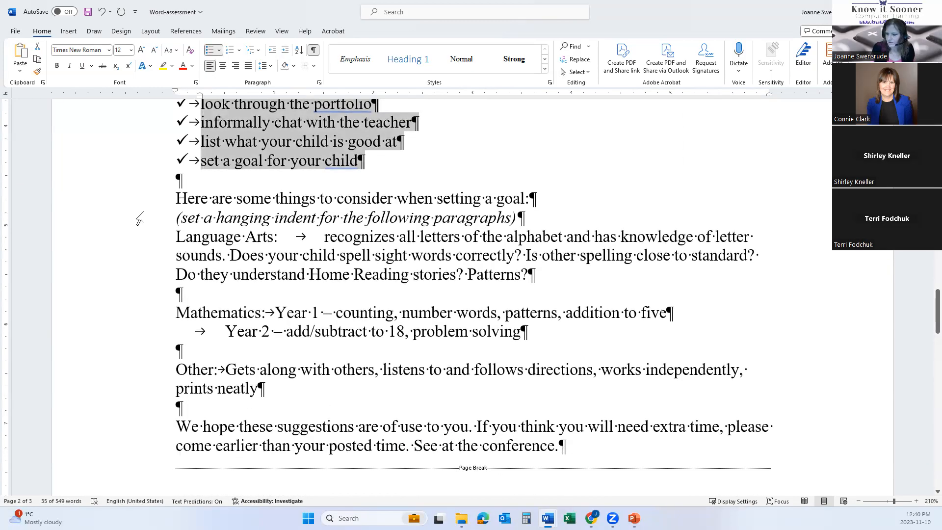
{"action": "scroll", "coordinate": [141, 221], "scroll_direction": "down", "scroll_amount": 1}
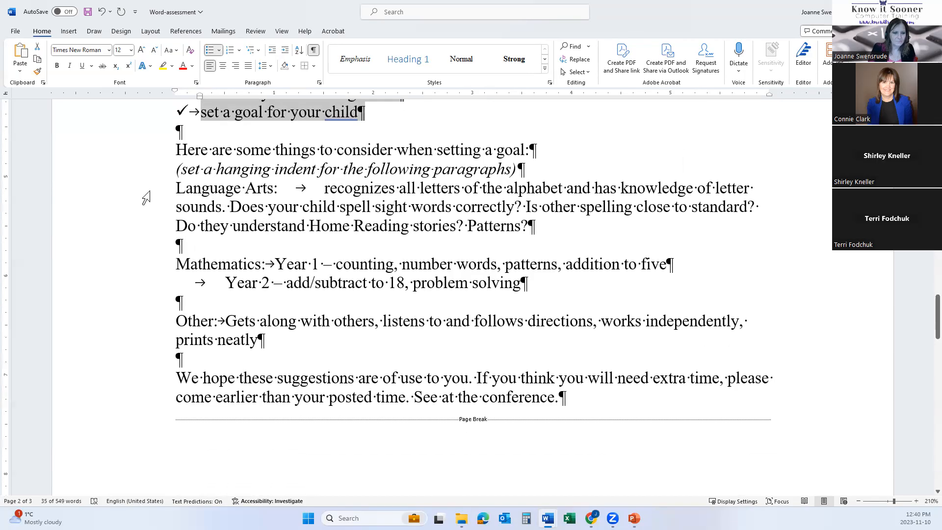
{"action": "left_click_drag", "start_coordinate": [150, 192], "coordinate": [152, 228]}
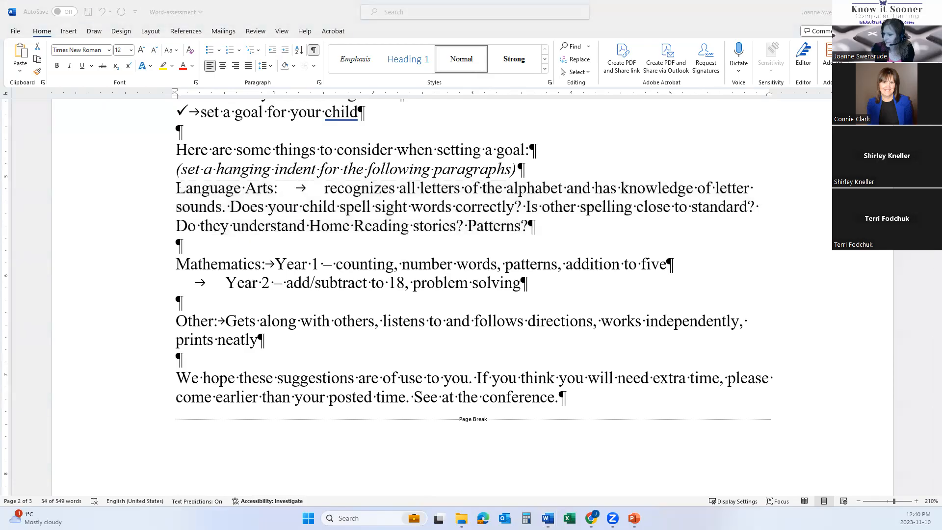
{"action": "left_click", "coordinate": [146, 184]}
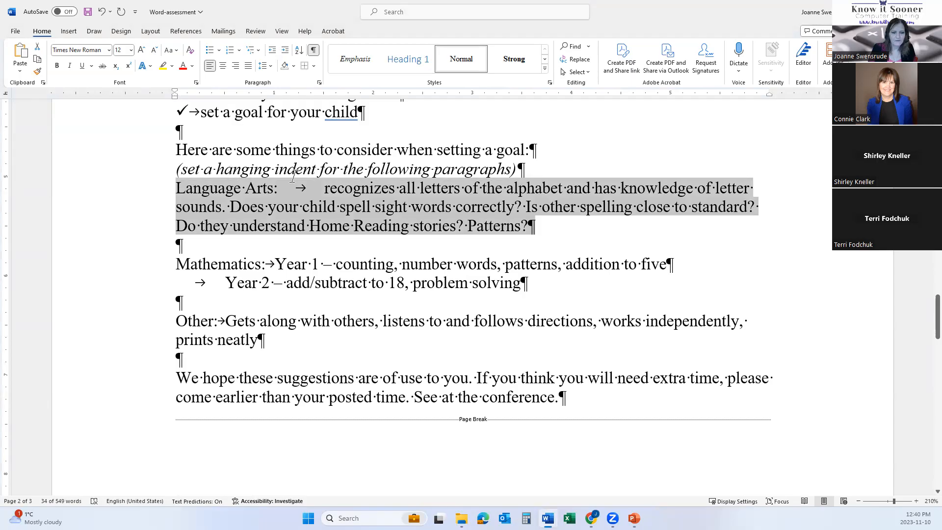
{"action": "left_click", "coordinate": [173, 199]}
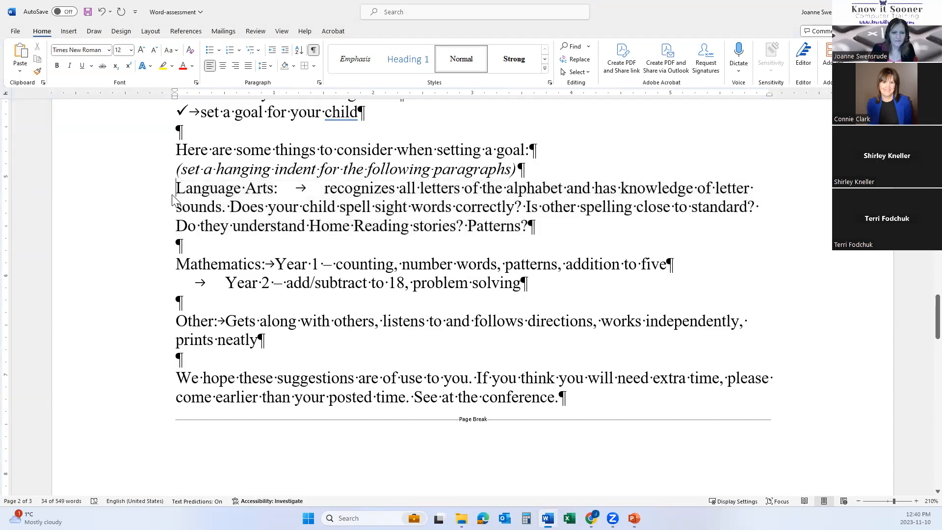
{"action": "double_click", "coordinate": [301, 189]}
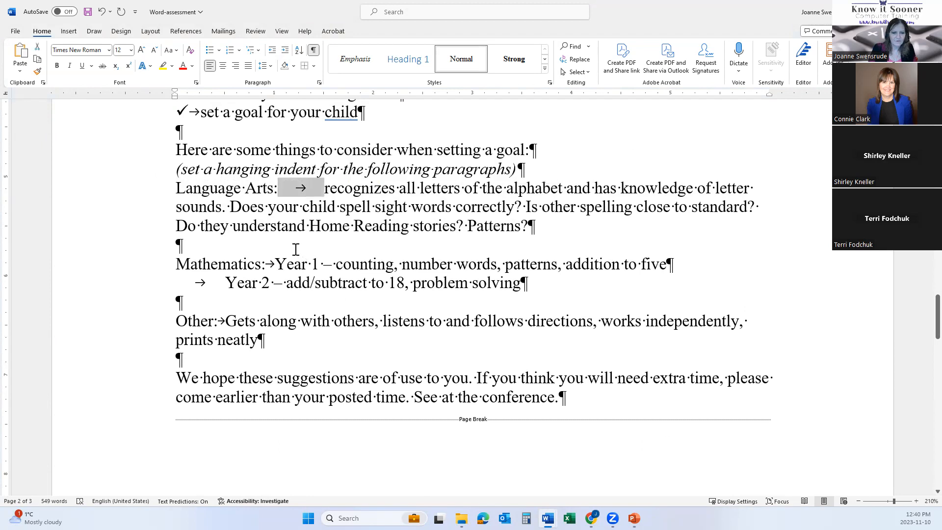
{"action": "scroll", "coordinate": [296, 250], "scroll_direction": "up", "scroll_amount": 1}
{"action": "left_click", "coordinate": [190, 162]}
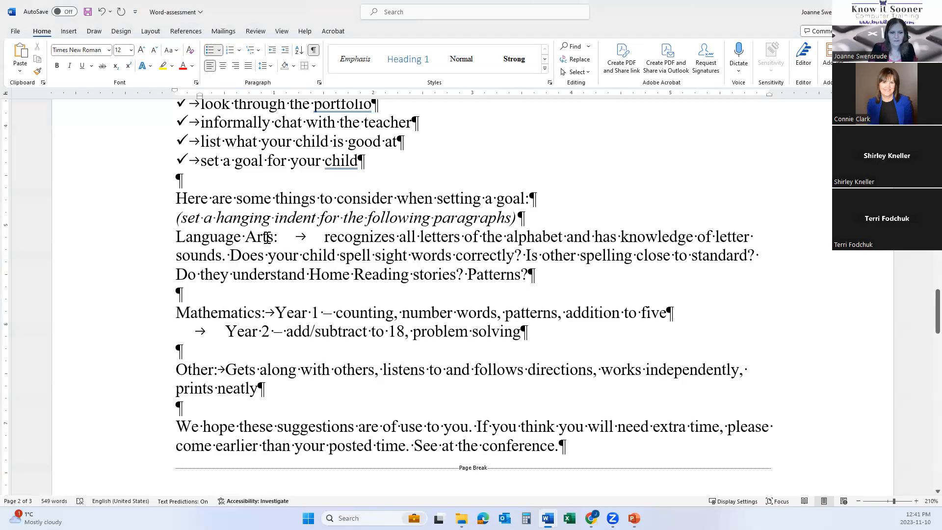
- Select the paragraphs from Language Arts through Other and review the sample hanging-indent layout on page 3
{"action": "scroll", "coordinate": [126, 114], "scroll_direction": "down", "scroll_amount": 2}
{"action": "left_click_drag", "start_coordinate": [137, 138], "coordinate": [146, 289]}
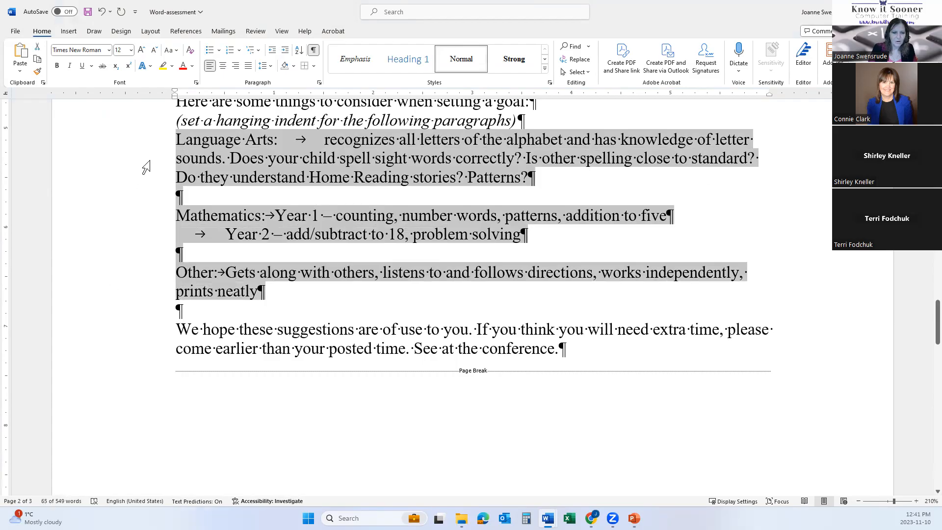
{"action": "scroll", "coordinate": [142, 299], "scroll_direction": "down", "scroll_amount": 8}
{"action": "scroll", "coordinate": [142, 300], "scroll_direction": "down", "scroll_amount": 6}
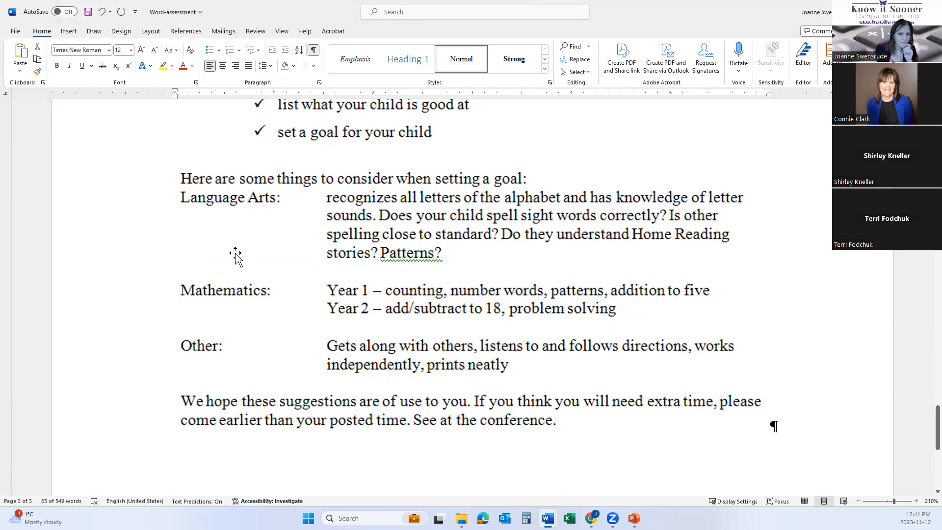
{"action": "scroll", "coordinate": [237, 253], "scroll_direction": "up", "scroll_amount": 4}
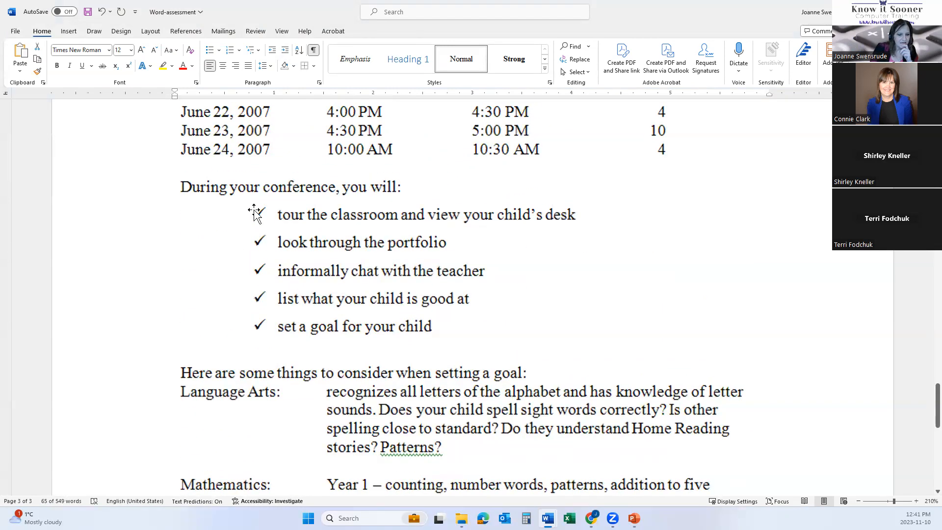
{"action": "scroll", "coordinate": [247, 297], "scroll_direction": "up", "scroll_amount": 16}
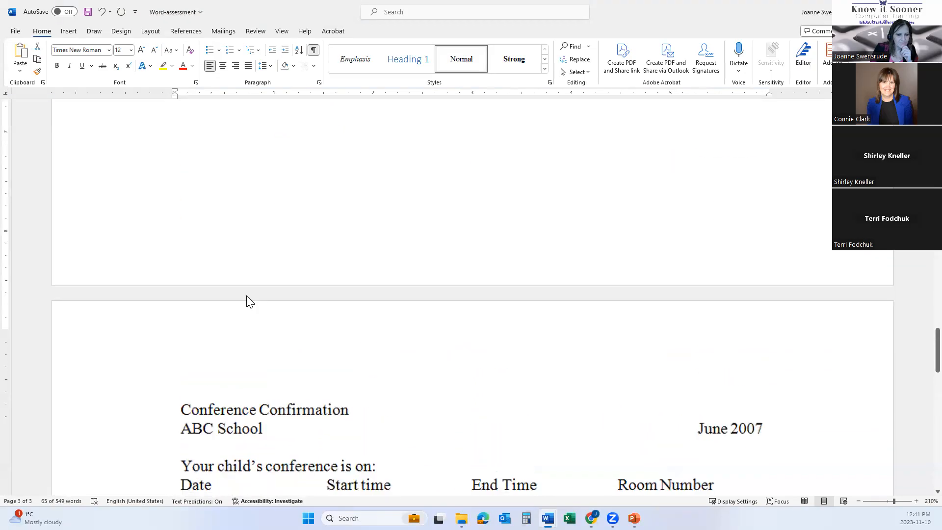
{"action": "scroll", "coordinate": [163, 248], "scroll_direction": "down", "scroll_amount": 3}
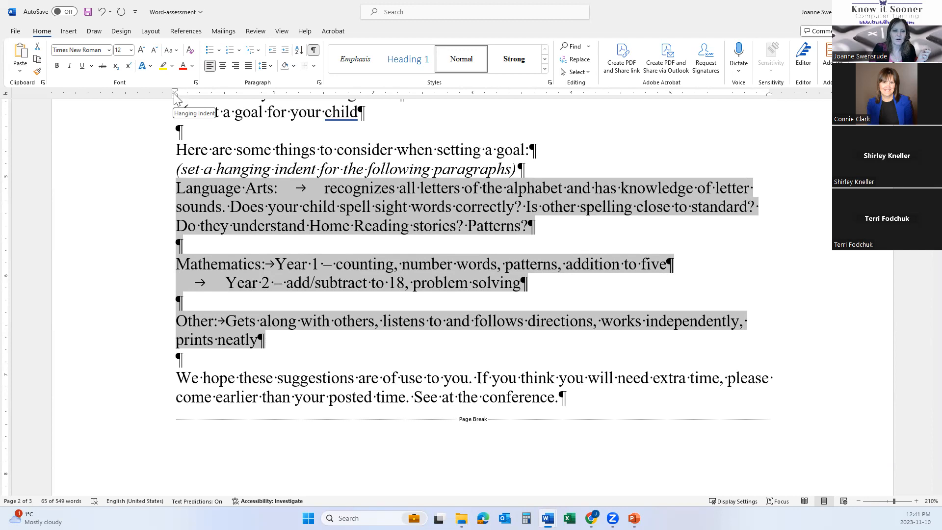
- Try a 1.5-inch hanging indent twice on the Language Arts, Mathematics and Other paragraphs, removing it each time
{"action": "mouse_move", "coordinate": [175, 96]}
{"action": "left_mouse_down"}
{"action": "mouse_move", "coordinate": [256, 108]}
{"action": "mouse_move", "coordinate": [324, 98]}
{"action": "left_mouse_up"}
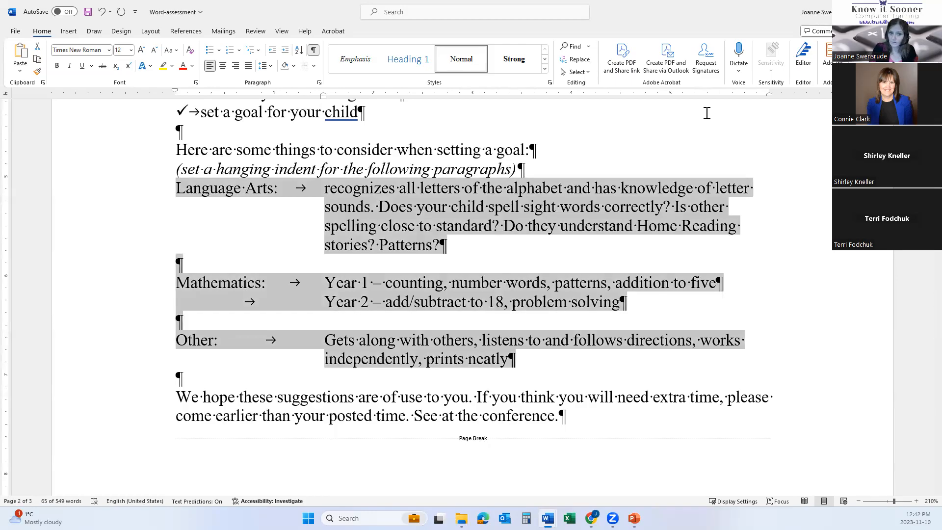
{"action": "key", "text": "ctrl+z"}
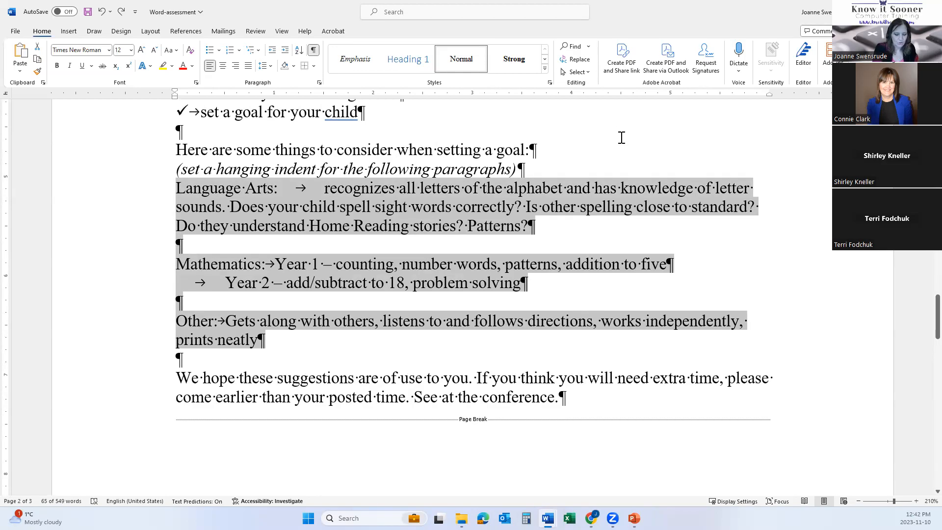
{"action": "key", "text": "ctrl+y"}
{"action": "key", "text": "ctrl+t"}
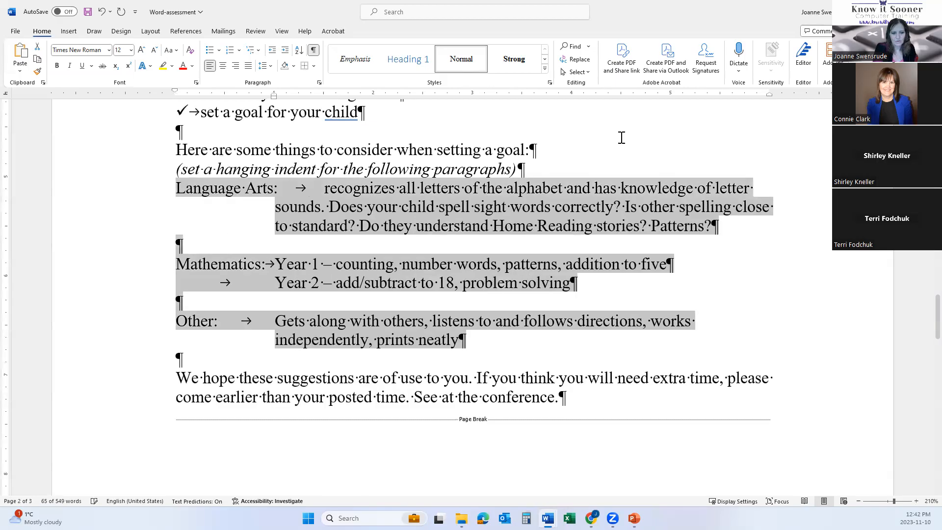
{"action": "key", "text": "ctrl+t"}
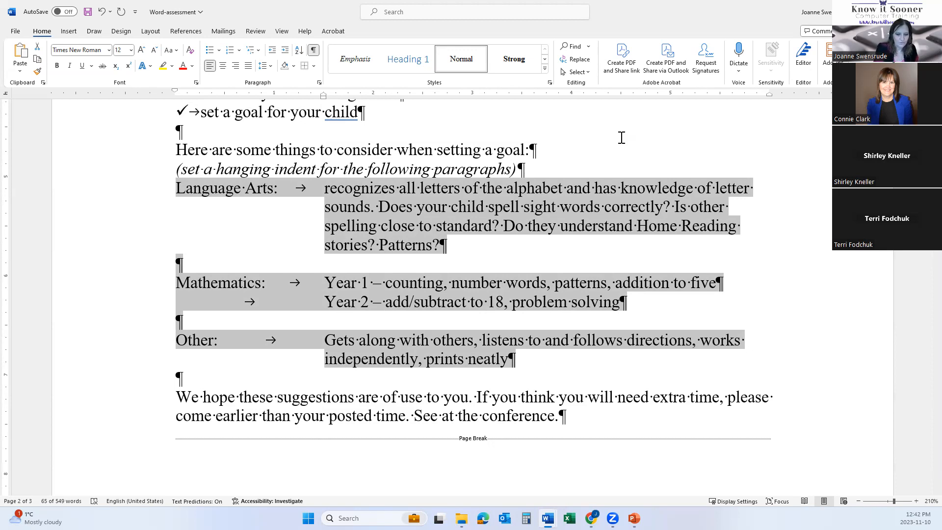
{"action": "key", "text": "ctrl+shift+t"}
{"action": "key", "text": "ctrl+shift+t"}
{"action": "key", "text": "ctrl+shift+t"}
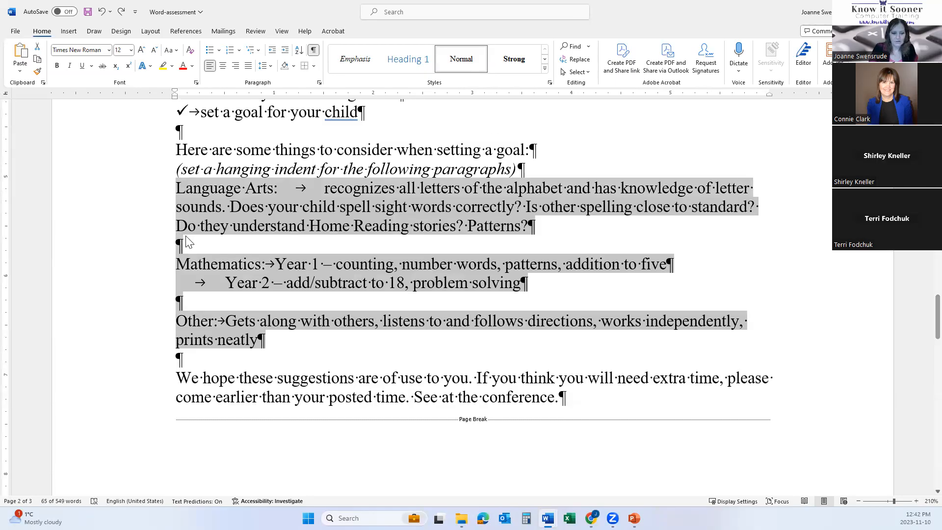
- Manually align both lines of the Other paragraph at 1 inch by inserting tabs and spaces before "Gets" and "independently"
{"action": "left_click", "coordinate": [221, 320]}
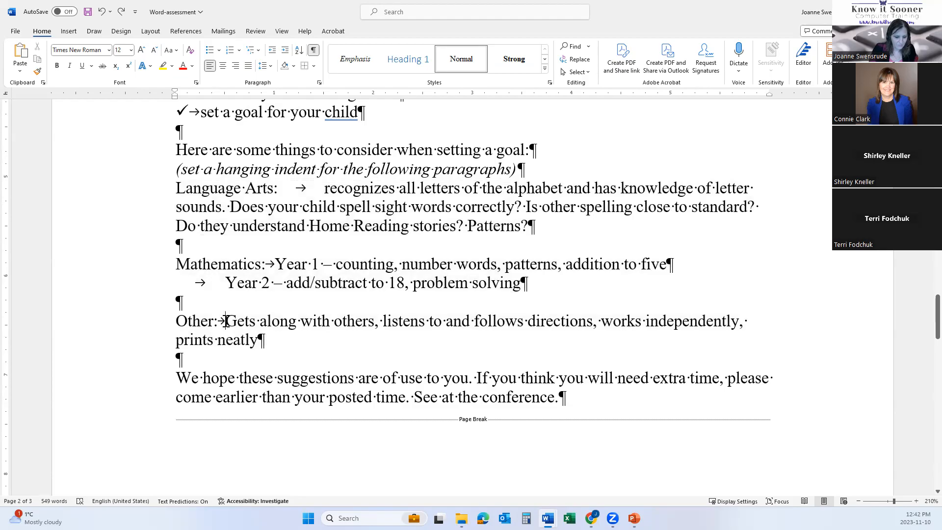
{"action": "key", "text": "Tab"}
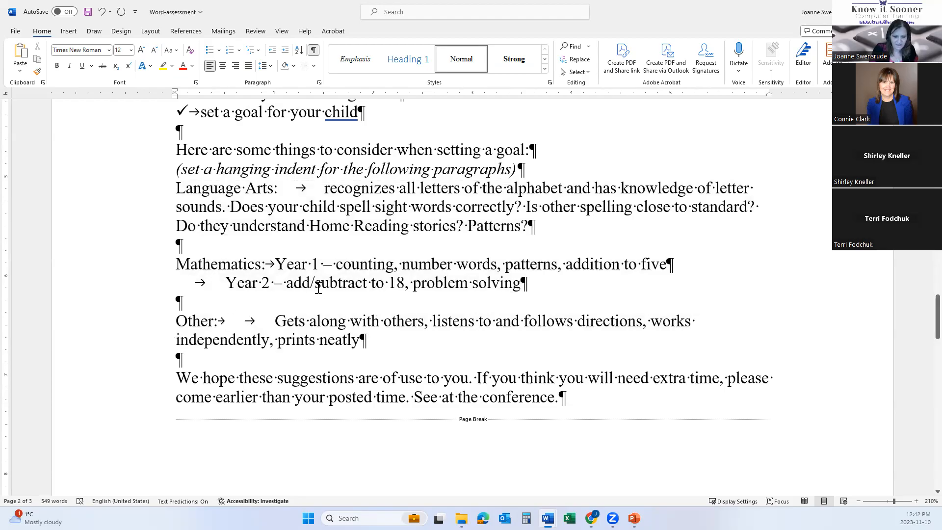
{"action": "left_click", "coordinate": [179, 338]}
{"action": "key", "text": "Tab"}
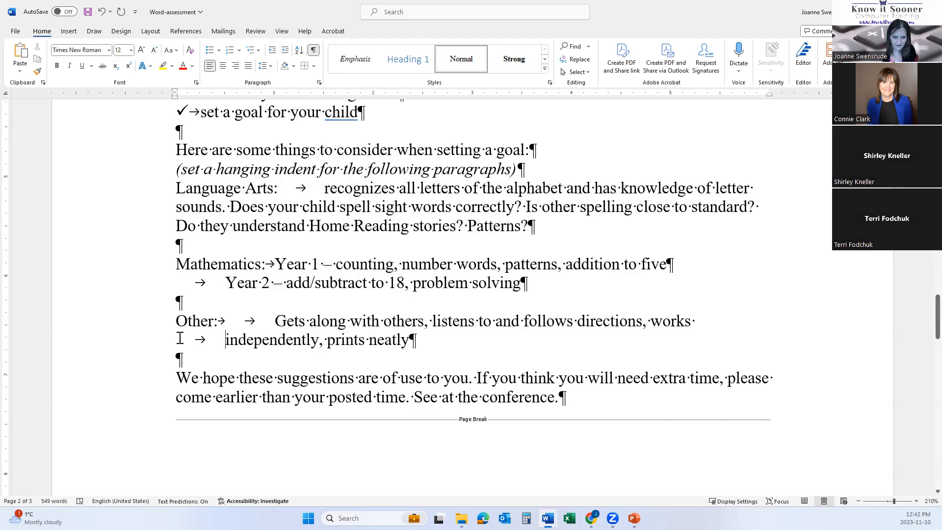
{"action": "key", "text": "Tab"}
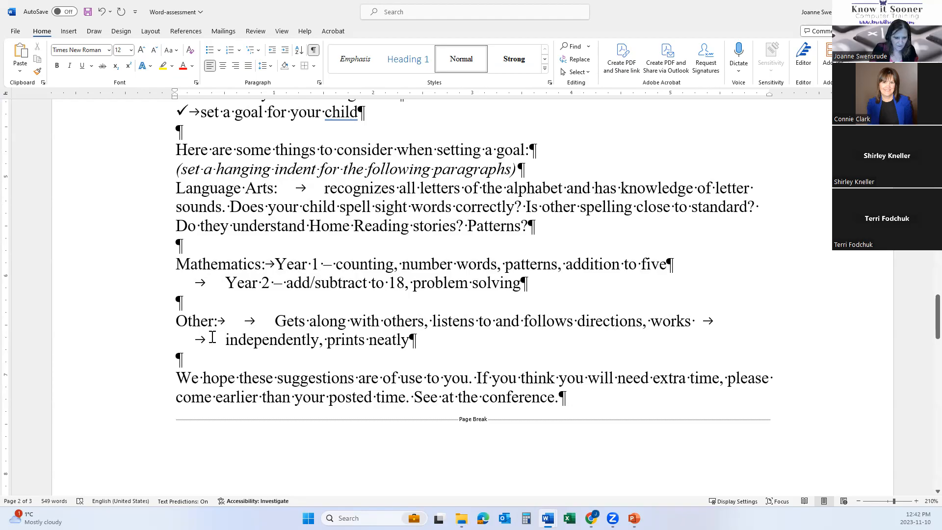
{"action": "key", "text": "Tab"}
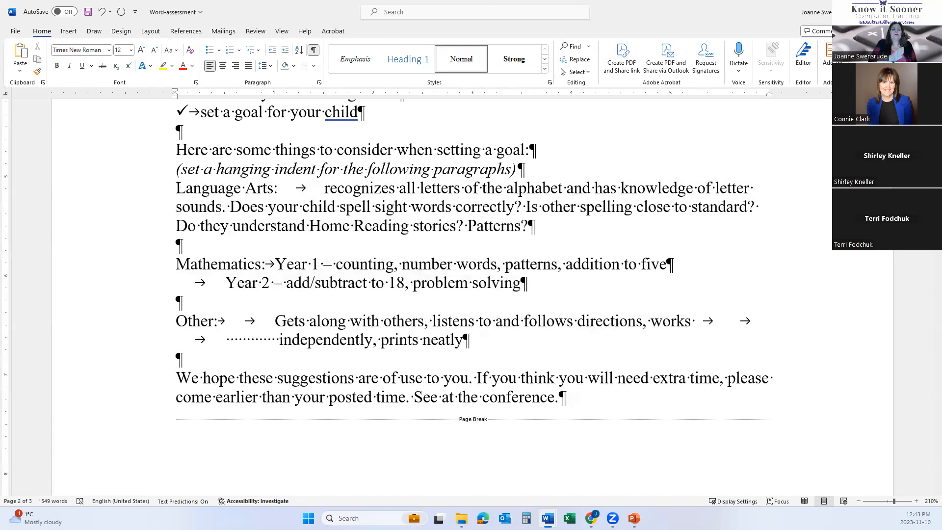
{"action": "key", "text": "BackSpace"}
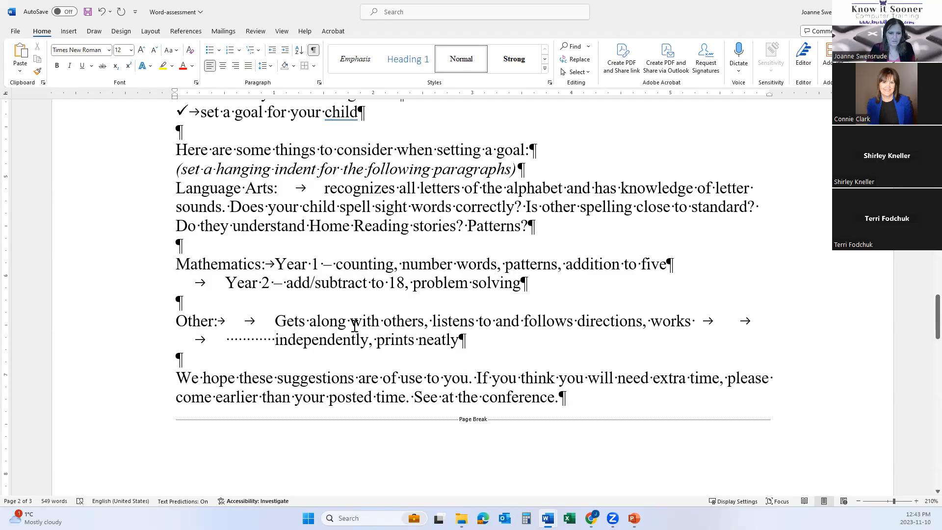
- Delete "with others" from the Other paragraph and try a 0.5-inch hanging indent on it
{"action": "left_click_drag", "start_coordinate": [350, 319], "coordinate": [358, 317]}
{"action": "left_click_drag", "start_coordinate": [372, 318], "coordinate": [423, 321]}
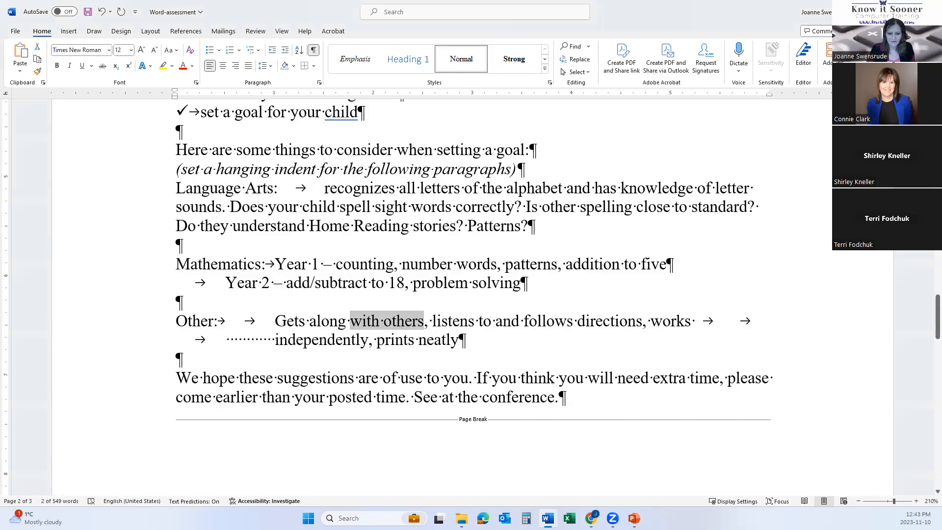
{"action": "key", "text": "Delete"}
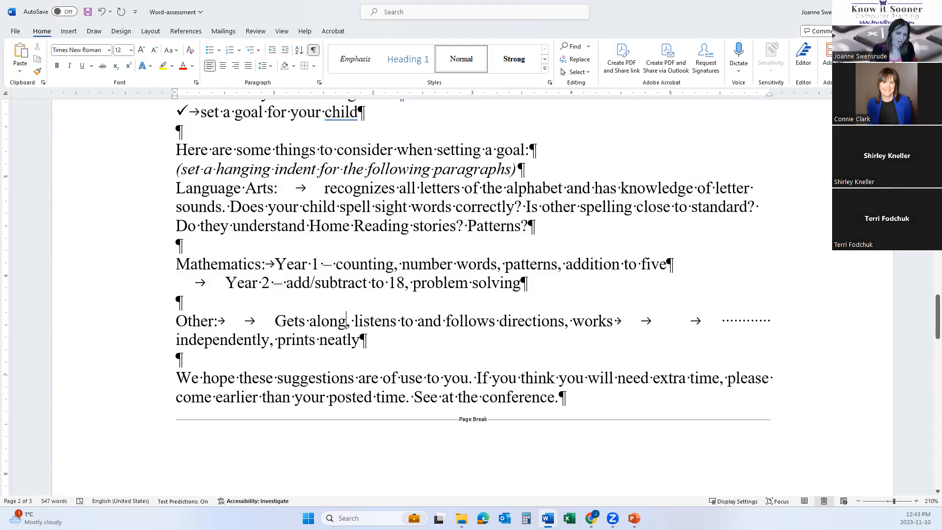
{"action": "left_click", "coordinate": [172, 340]}
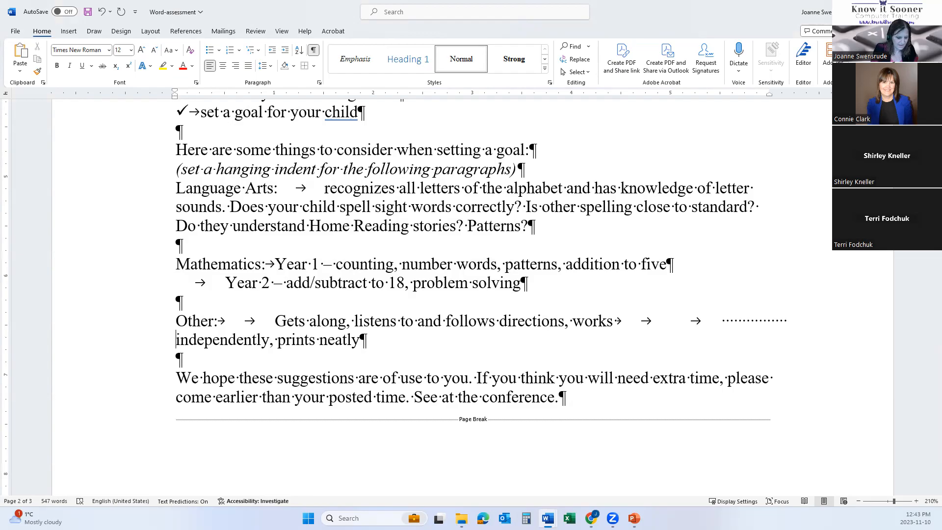
{"action": "key", "text": "ctrl+t"}
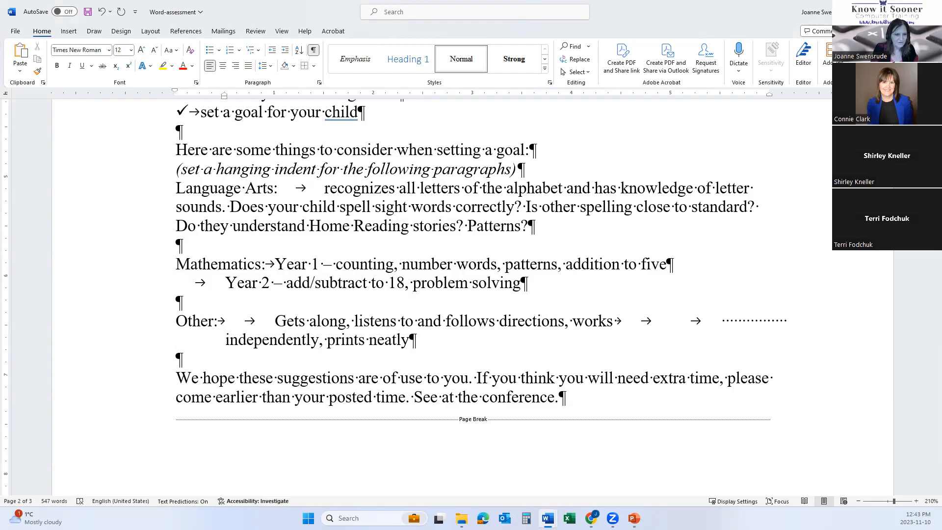
{"action": "key", "text": "ctrl+z"}
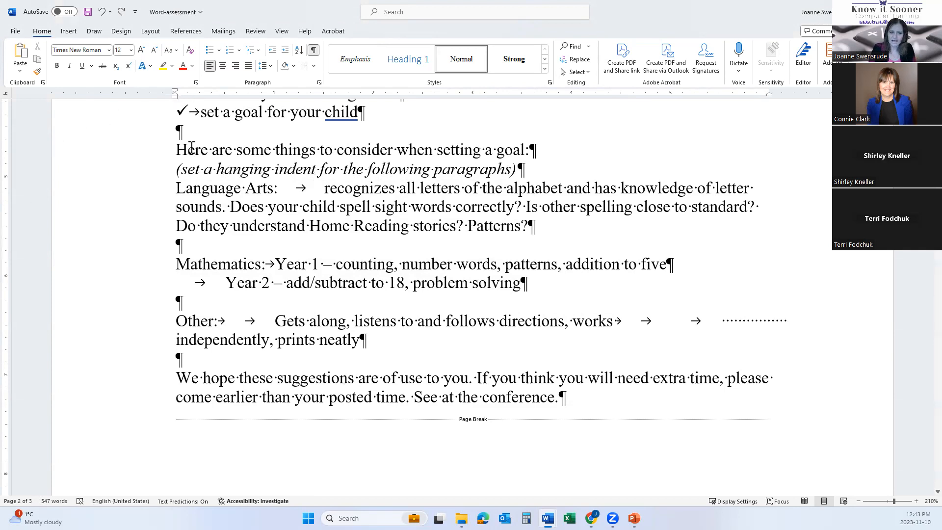
- Remove the extra tab before "Gets" in the Other paragraph and try a paragraph break plus spaces before "independently"
{"action": "left_click", "coordinate": [240, 319]}
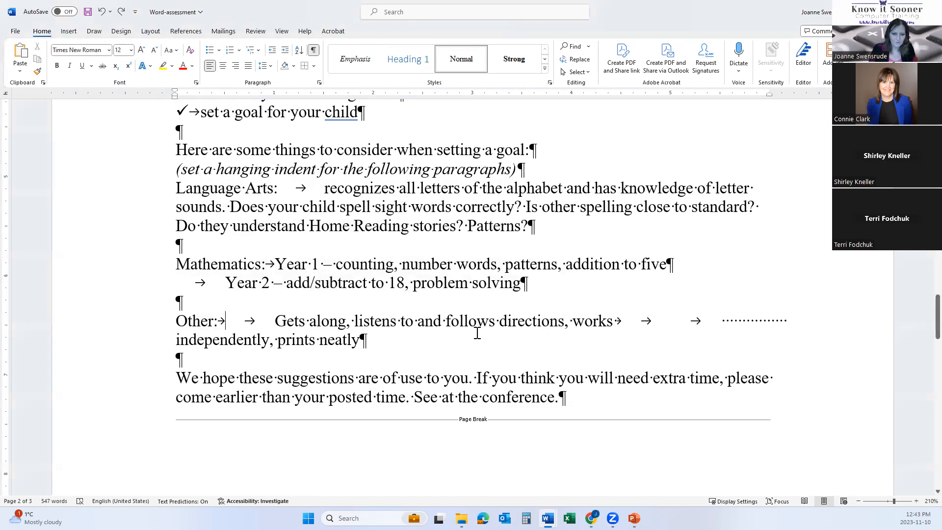
{"action": "key", "text": "Delete"}
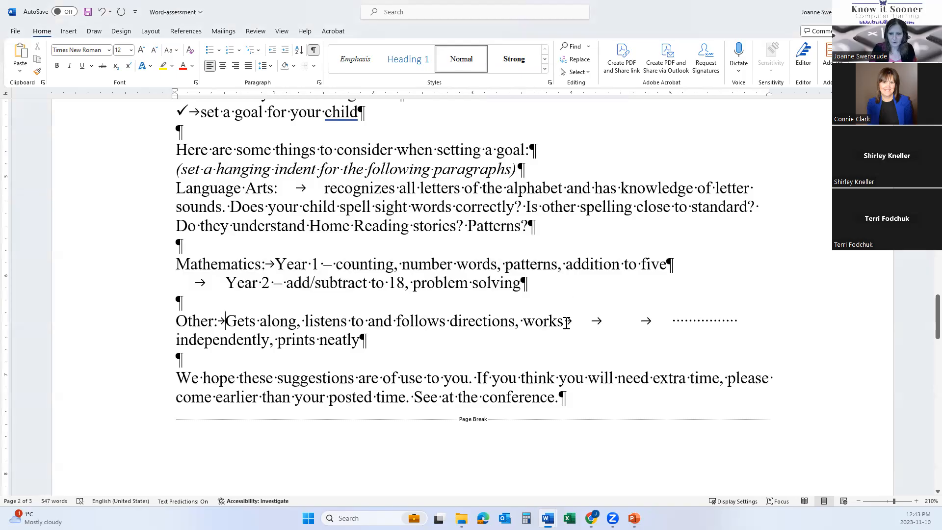
{"action": "left_click_drag", "start_coordinate": [569, 322], "coordinate": [523, 322]}
{"action": "left_click", "coordinate": [619, 321]}
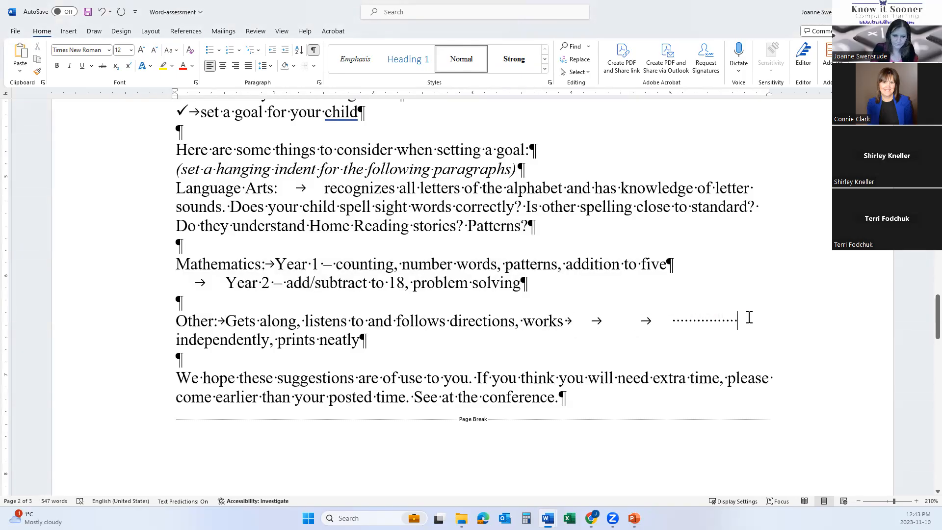
{"action": "key", "text": "Return"}
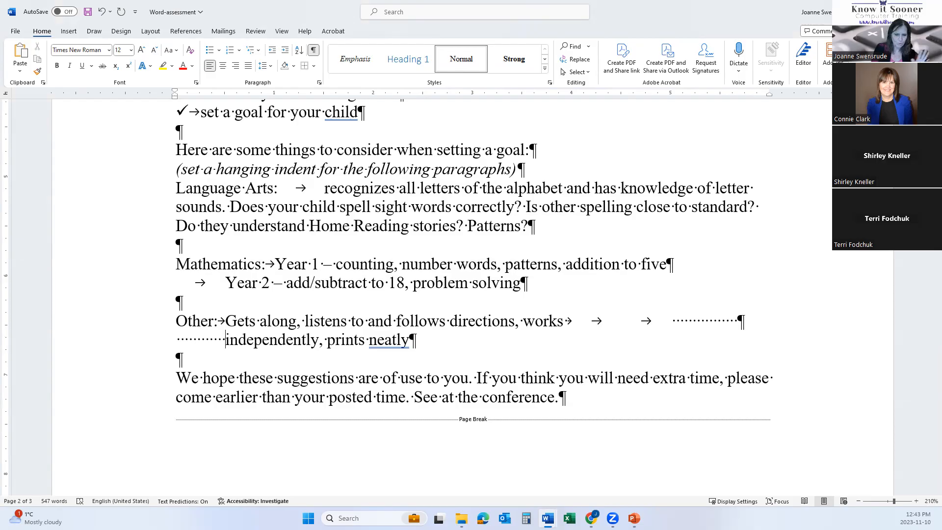
{"action": "key", "text": "ctrl+z"}
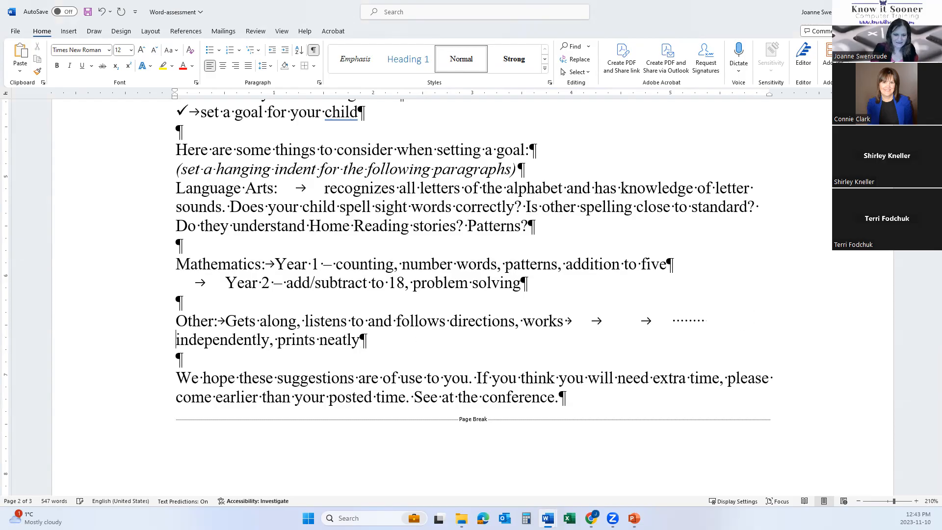
- Remove the manual tabs and spaces between "works" and "independently", leaving the two words separated by a single space
{"action": "key", "text": "BackSpace"}
{"action": "key", "text": "BackSpace"}
{"action": "key", "text": "BackSpace"}
{"action": "key", "text": "BackSpace"}
{"action": "key", "text": "BackSpace"}
{"action": "key", "text": "BackSpace"}
{"action": "key", "text": "BackSpace"}
{"action": "key", "text": "BackSpace"}
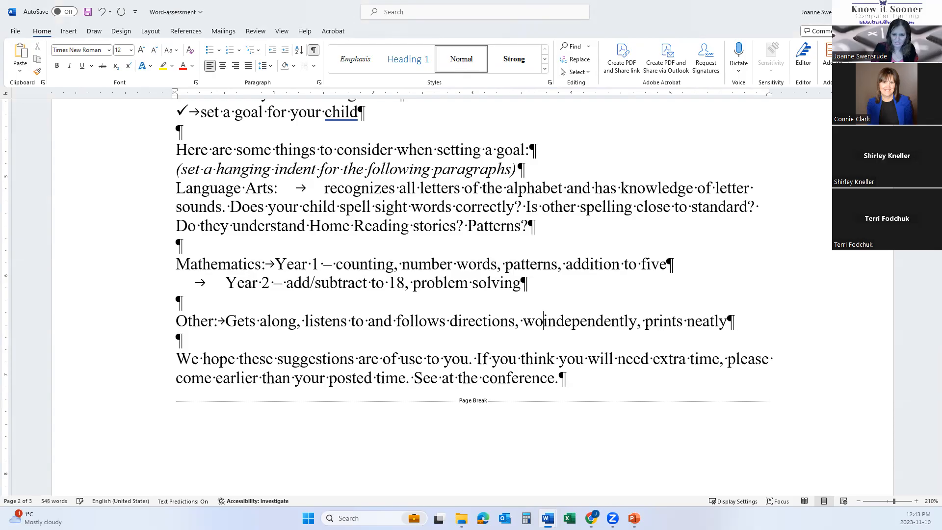
{"action": "type", "text": "rks"}
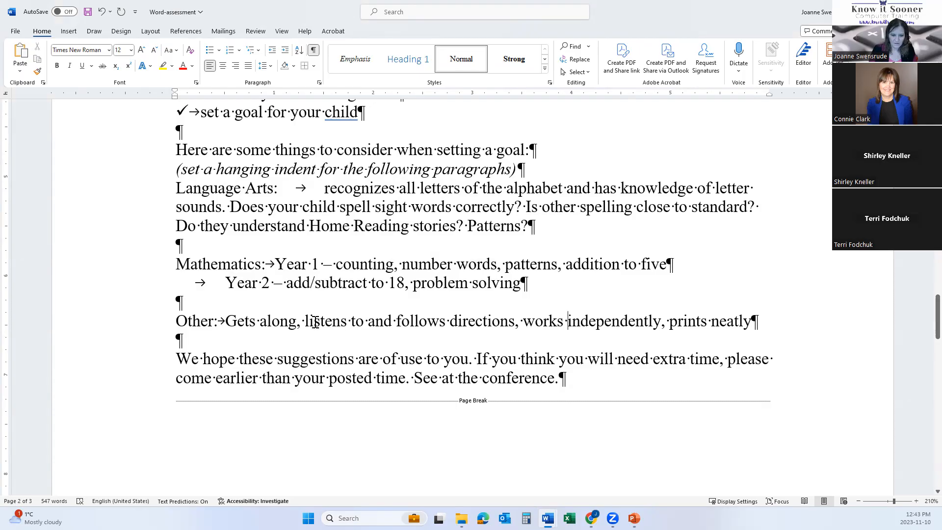
- Insert "with others" after "Gets along" in the Other paragraph, keeping the comma after it
{"action": "left_click", "coordinate": [300, 324]}
{"action": "type", "text": ","}
{"action": "key", "text": "Left"}
{"action": "type", "text": "with other"}
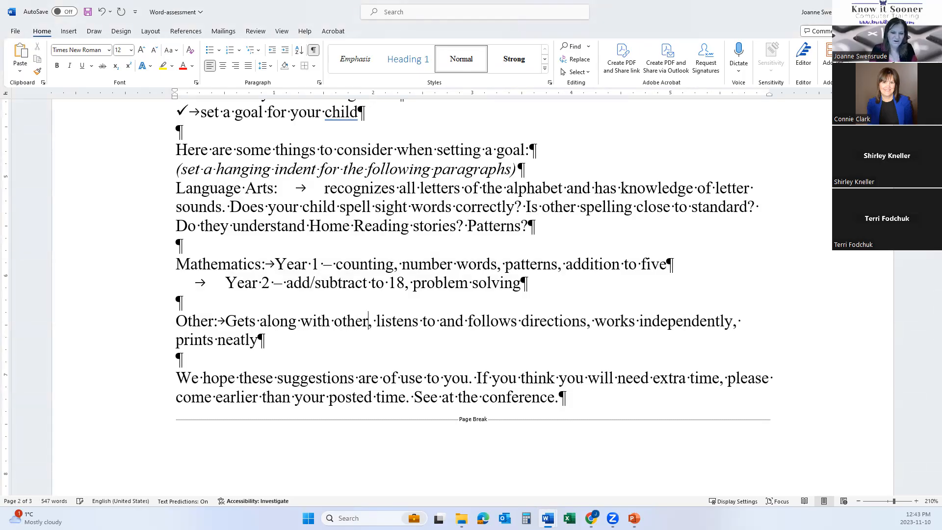
{"action": "type", "text": "s"}
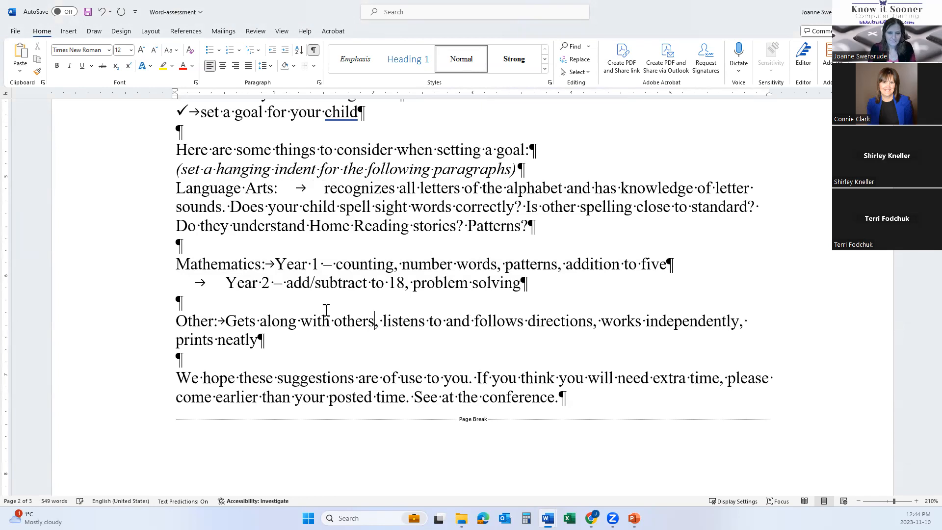
- Check the tabs after "Other:" and before "Year 2", and apply a 1.5-inch hanging indent from Language Arts through Other
{"action": "left_click", "coordinate": [220, 321]}
{"action": "left_click_drag", "start_coordinate": [220, 322], "coordinate": [226, 322]}
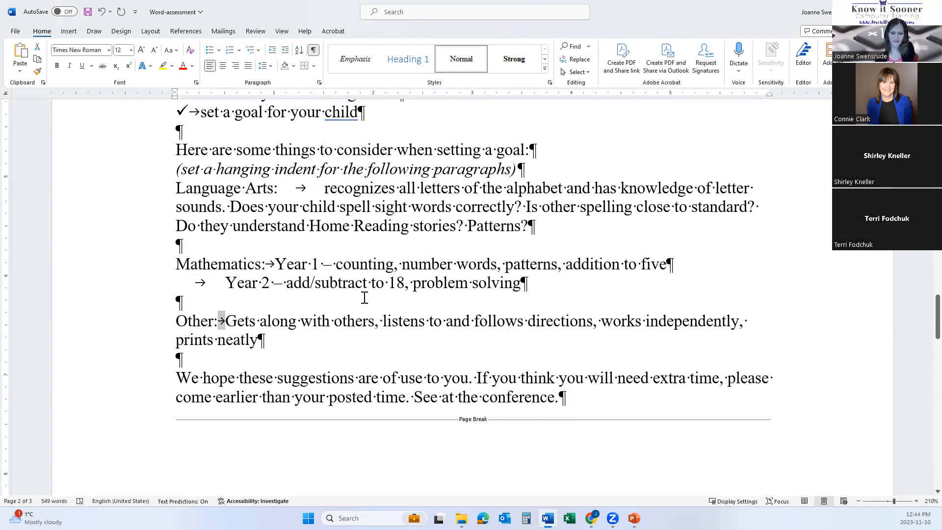
{"action": "left_click", "coordinate": [158, 265]}
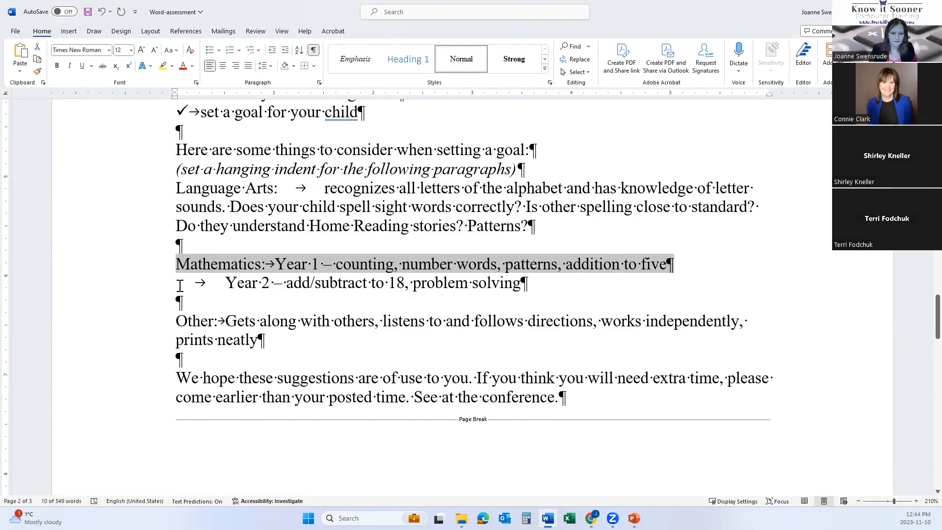
{"action": "left_click_drag", "start_coordinate": [180, 285], "coordinate": [202, 287]}
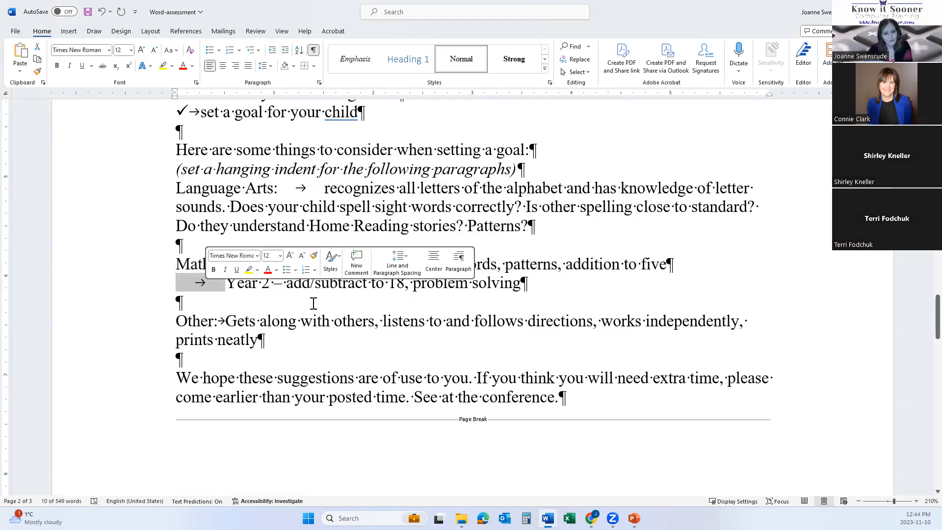
{"action": "left_click", "coordinate": [281, 321]}
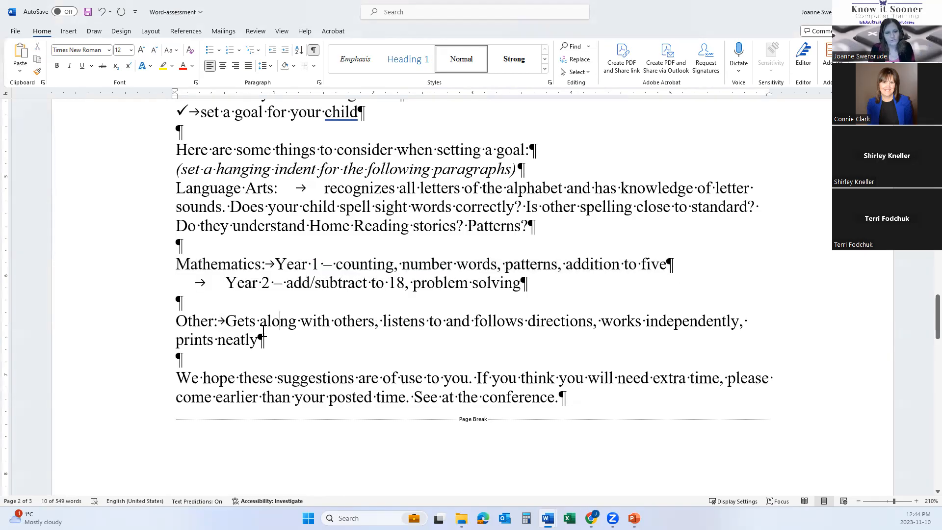
{"action": "left_click", "coordinate": [142, 228]}
{"action": "left_click_drag", "start_coordinate": [135, 196], "coordinate": [148, 349]}
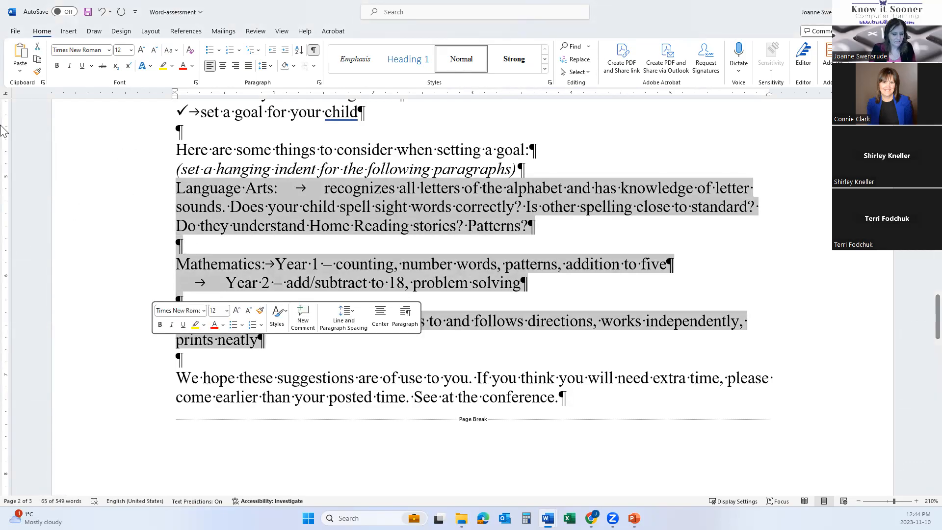
{"action": "key", "text": "ctrl+t"}
{"action": "key", "text": "ctrl+t"}
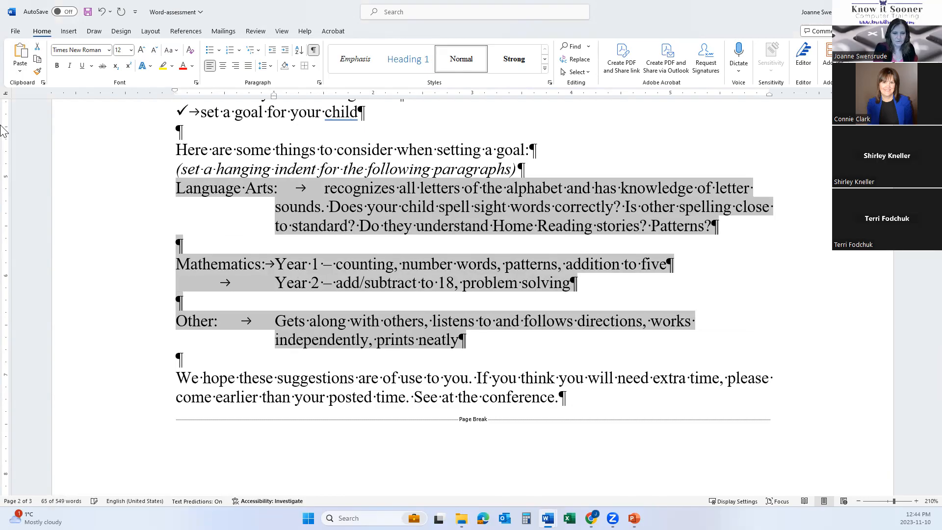
{"action": "key", "text": "ctrl+t"}
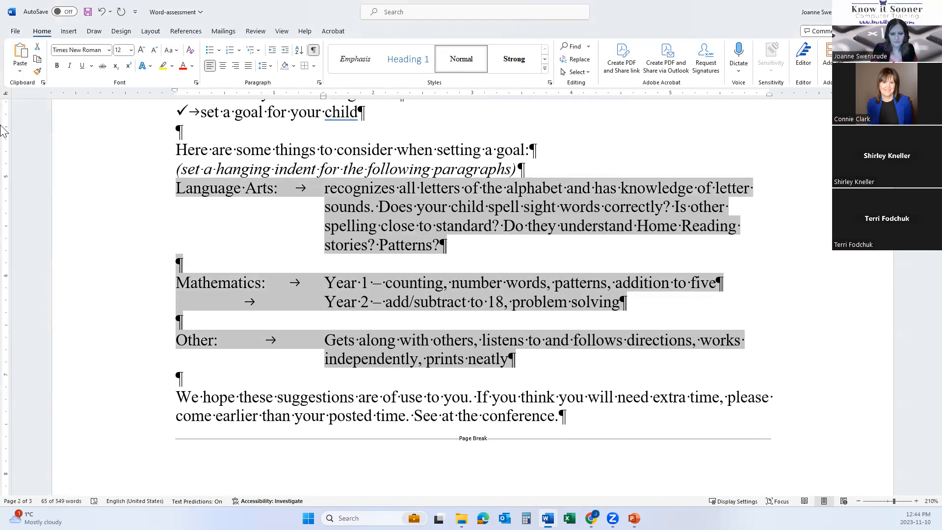
- Replace "others" in the Other paragraph with "all classmates and teachers as well as office staff"
{"action": "left_click", "coordinate": [405, 339]}
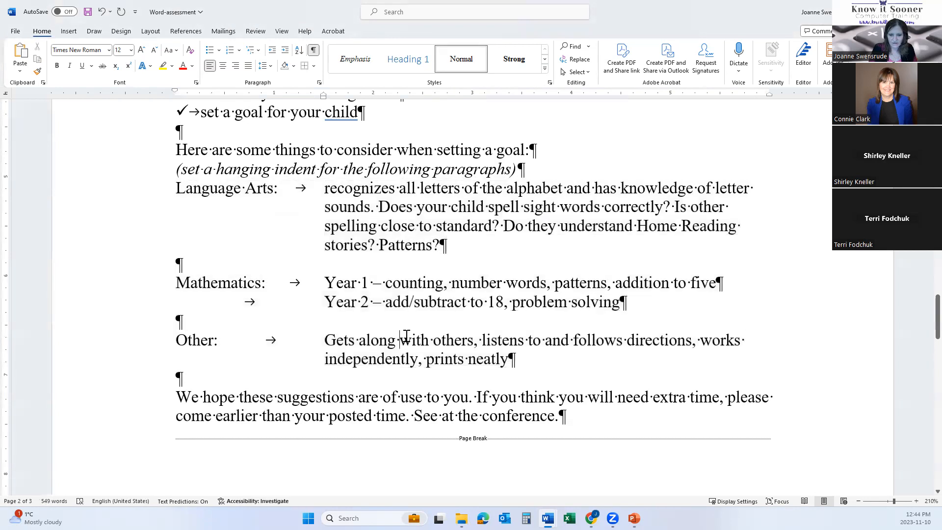
{"action": "double_click", "coordinate": [452, 340]}
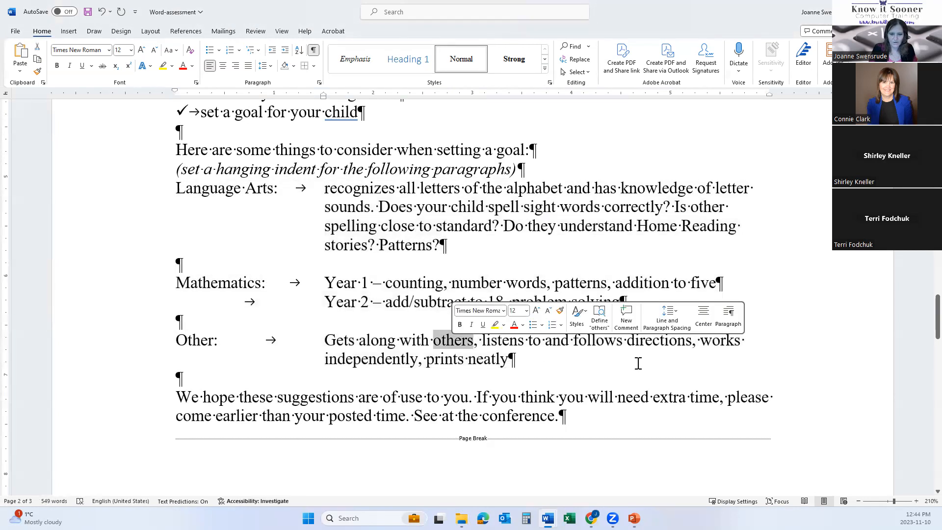
{"action": "type", "text": "all clam"}
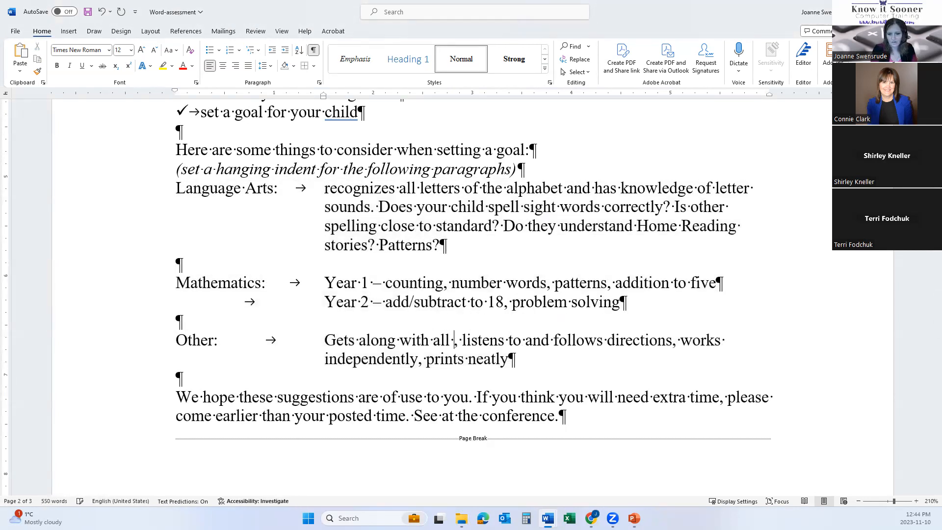
{"action": "key", "text": "BackSpace"}
{"action": "type", "text": "ssmates"}
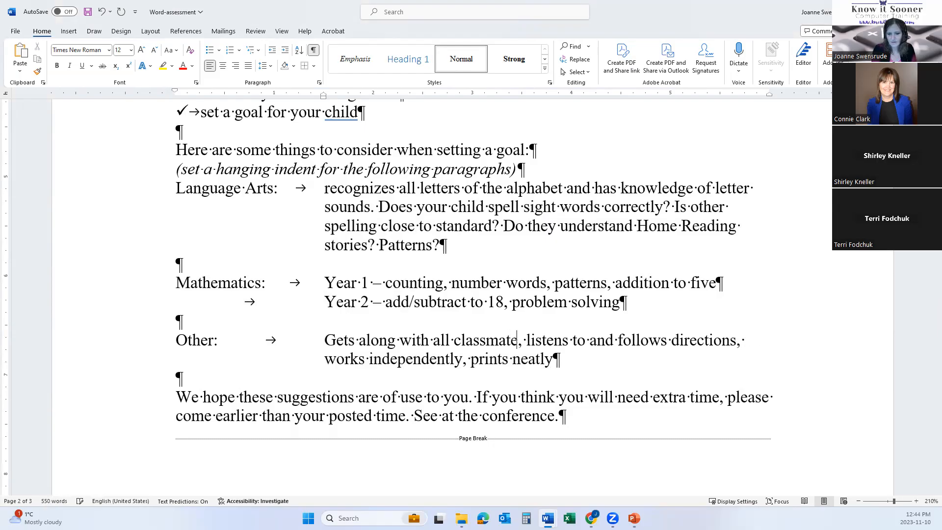
{"action": "type", "text": " and teachers"}
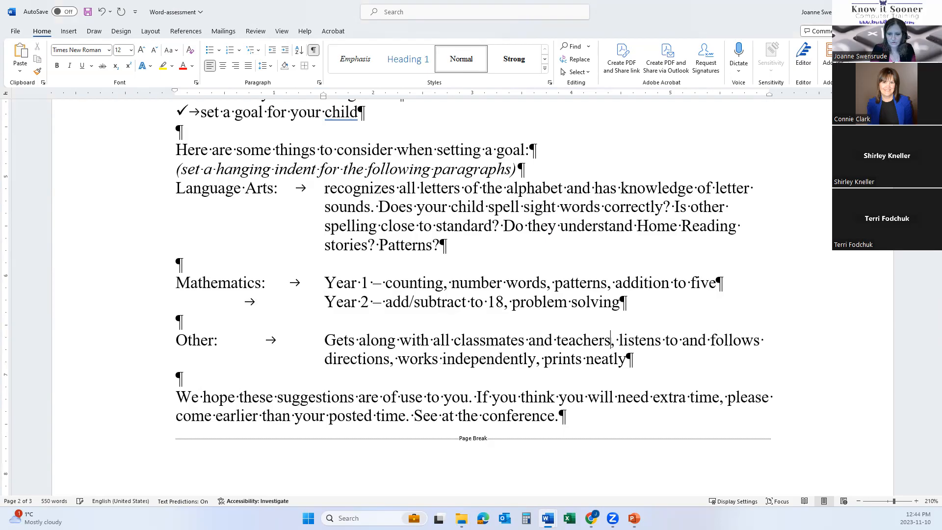
{"action": "type", "text": " as well as "}
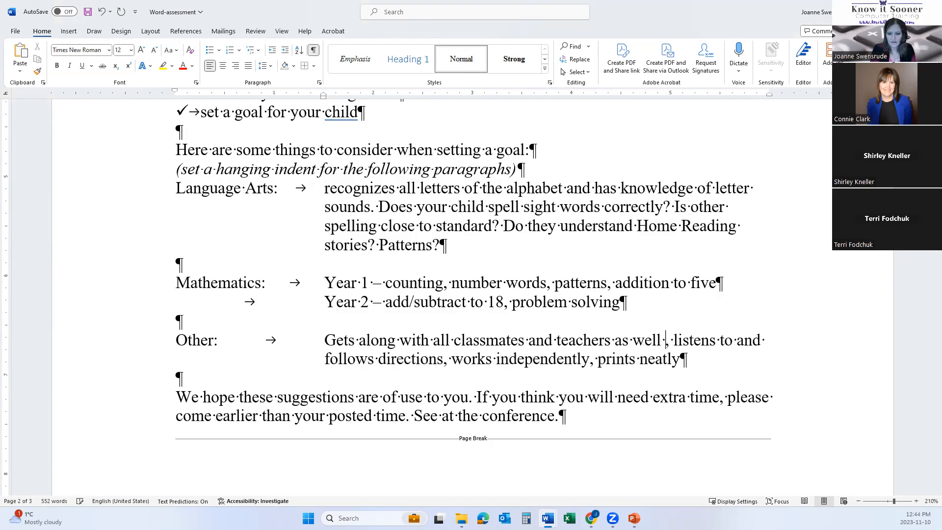
{"action": "type", "text": "office staff,"}
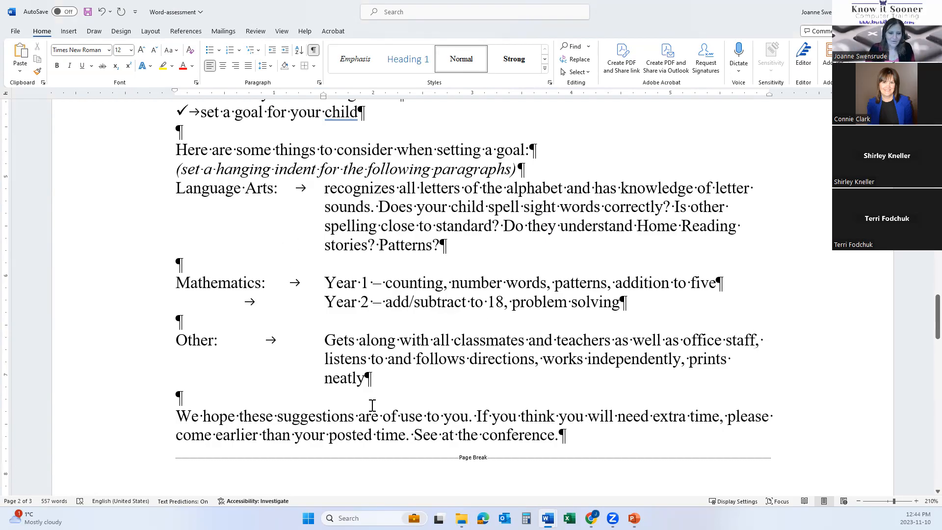
- Examine the tabs after the Language Arts and Mathematics labels, comparing the layout with formatting marks hidden and shown
{"action": "scroll", "coordinate": [370, 444], "scroll_direction": "down", "scroll_amount": 1}
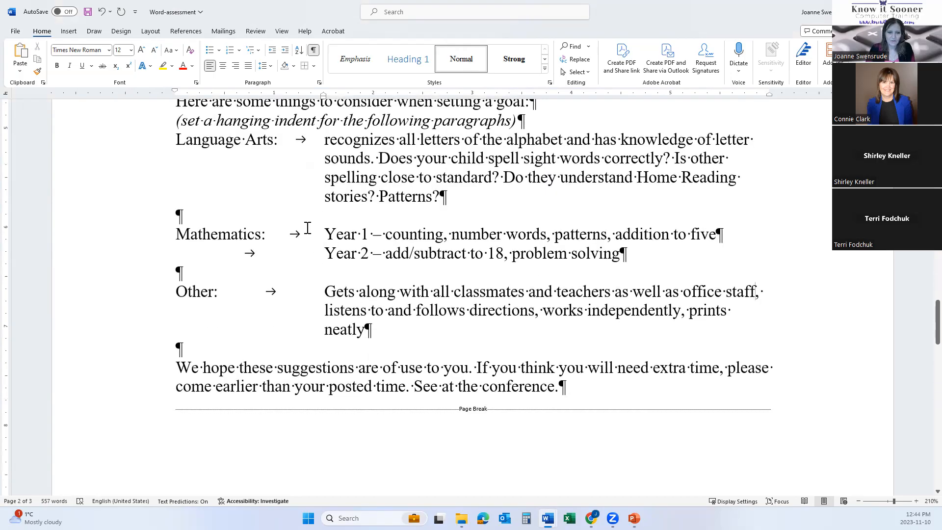
{"action": "left_click_drag", "start_coordinate": [285, 146], "coordinate": [309, 154]}
{"action": "left_click_drag", "start_coordinate": [279, 232], "coordinate": [303, 241]}
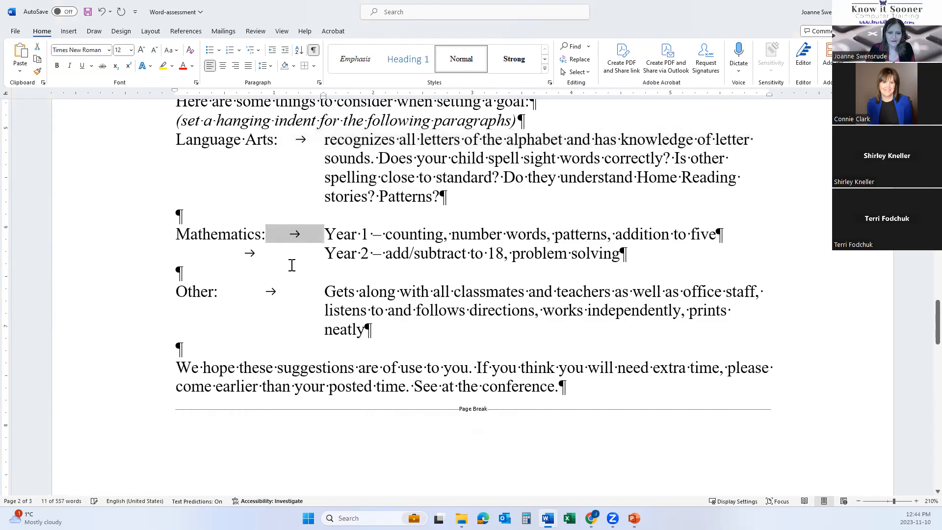
{"action": "left_click", "coordinate": [313, 49]}
{"action": "left_click", "coordinate": [540, 382]}
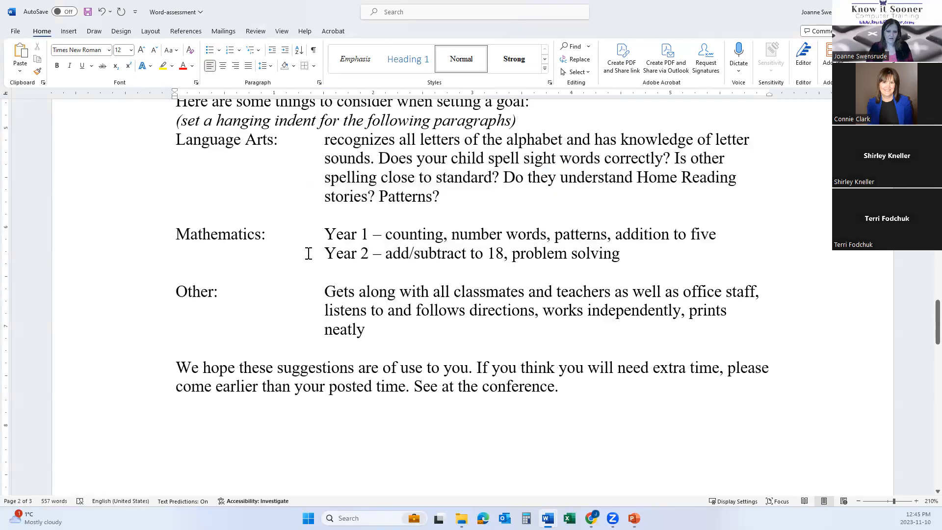
{"action": "left_click", "coordinate": [313, 49]}
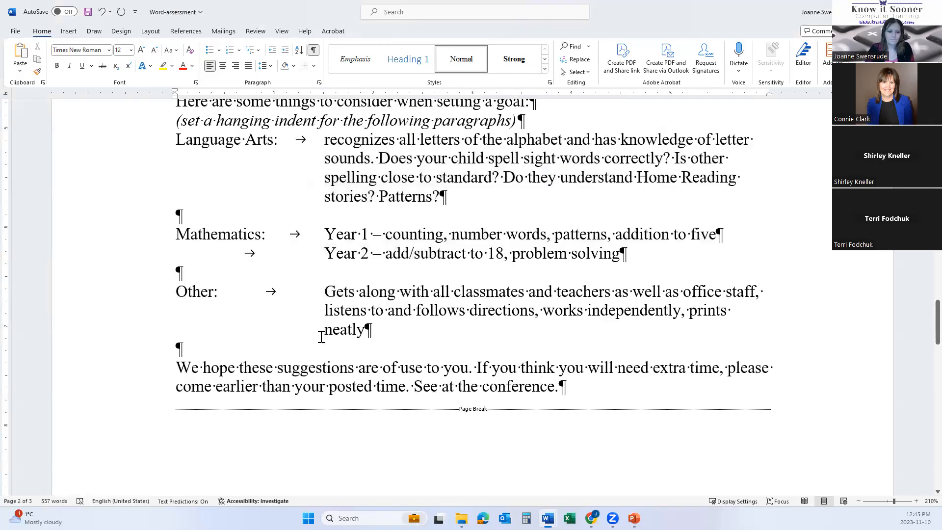
- Set the first-line indent to about 0.4 inch and the hanging indent to 2 inches for the Language Arts through Other paragraphs
{"action": "scroll", "coordinate": [322, 332], "scroll_direction": "up", "scroll_amount": 2}
{"action": "left_click_drag", "start_coordinate": [120, 249], "coordinate": [156, 426]}
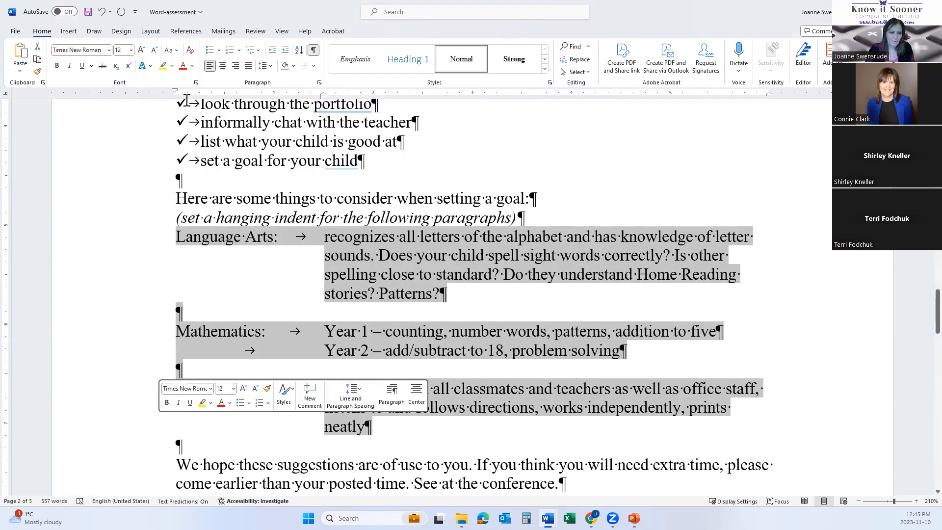
{"action": "mouse_move", "coordinate": [175, 91]}
{"action": "left_mouse_down"}
{"action": "mouse_move", "coordinate": [199, 106]}
{"action": "mouse_move", "coordinate": [162, 105]}
{"action": "mouse_move", "coordinate": [234, 107]}
{"action": "mouse_move", "coordinate": [197, 110]}
{"action": "mouse_move", "coordinate": [210, 111]}
{"action": "left_mouse_up"}
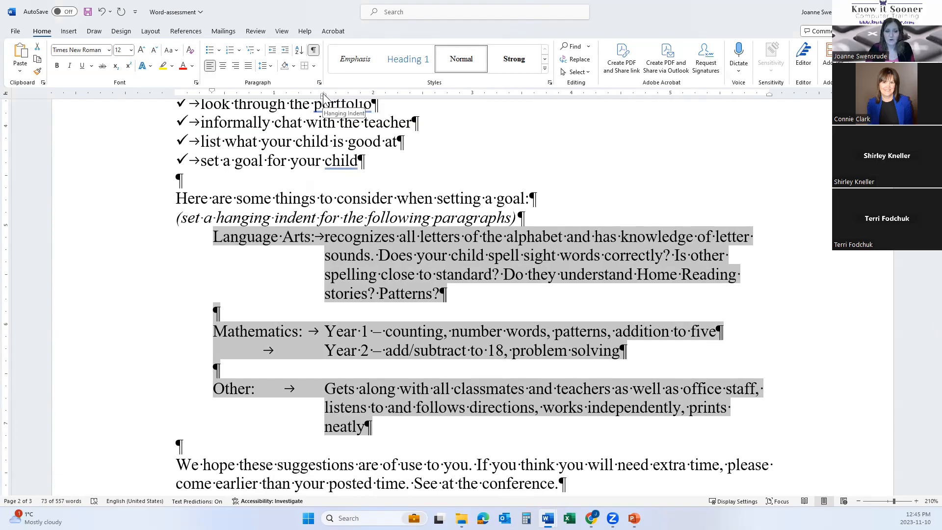
{"action": "left_click_drag", "start_coordinate": [323, 96], "coordinate": [375, 106]}
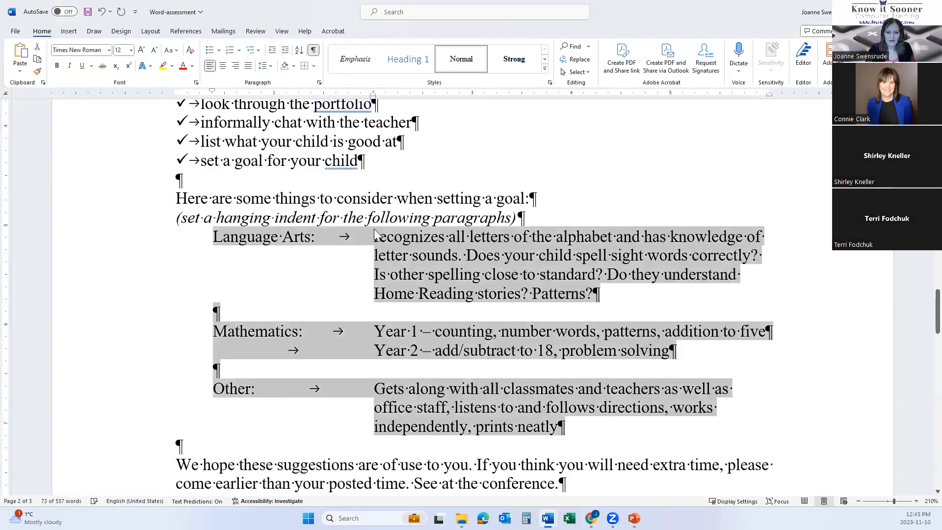
- Check how the wrapped lines of the Language Arts paragraph align at the hanging indent
{"action": "left_click_drag", "start_coordinate": [375, 234], "coordinate": [448, 234]}
{"action": "left_click_drag", "start_coordinate": [374, 255], "coordinate": [427, 274]}
{"action": "left_click_drag", "start_coordinate": [376, 293], "coordinate": [418, 293]}
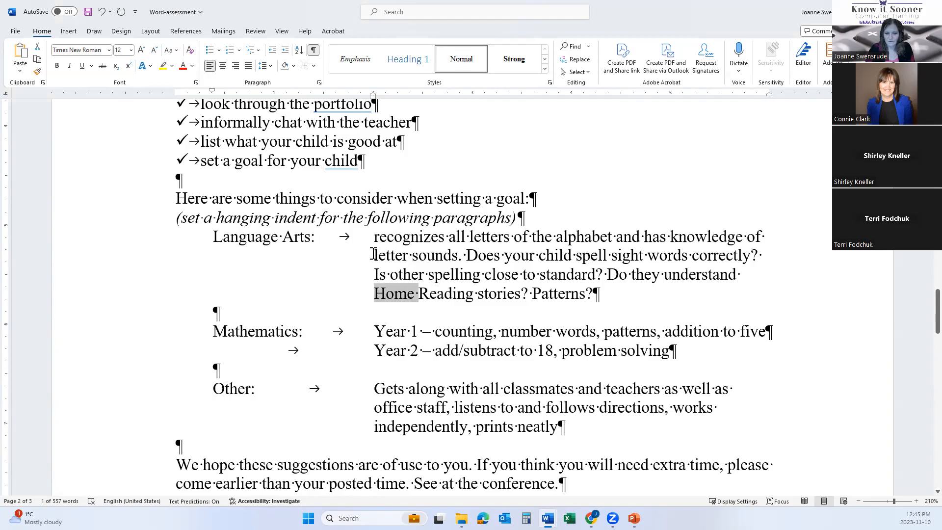
{"action": "left_click", "coordinate": [374, 273]}
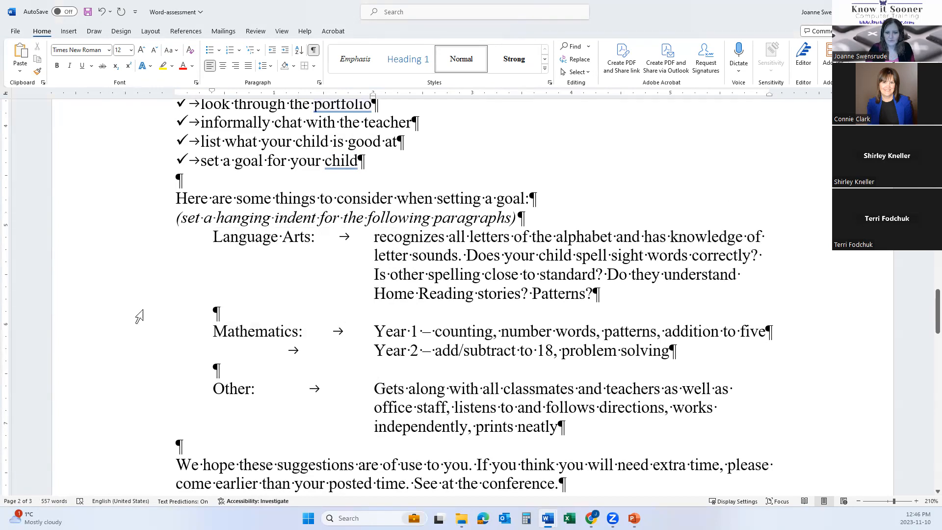
- Try extending the right indent of the Language Arts through Other paragraphs past the page margin, and return it to the margin
{"action": "left_click_drag", "start_coordinate": [114, 242], "coordinate": [120, 422]}
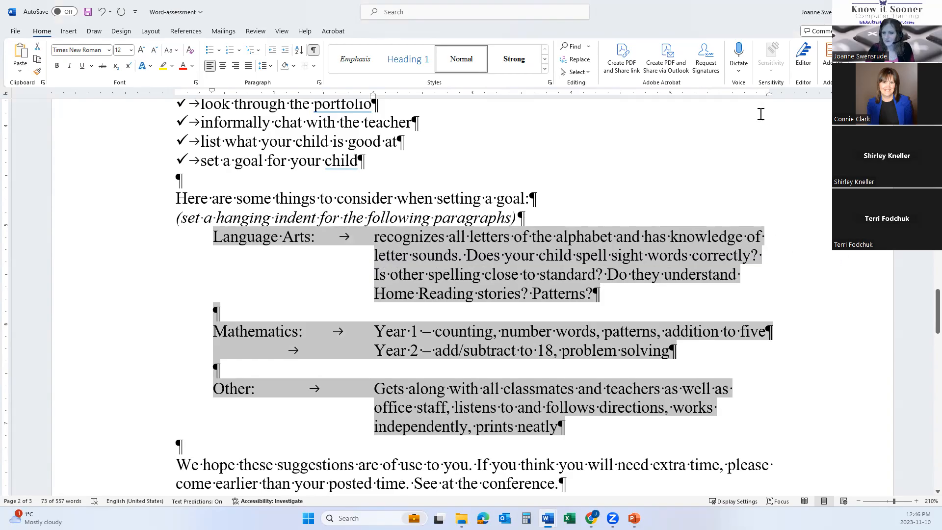
{"action": "mouse_move", "coordinate": [769, 95]}
{"action": "left_mouse_down"}
{"action": "mouse_move", "coordinate": [719, 104]}
{"action": "mouse_move", "coordinate": [867, 102]}
{"action": "left_mouse_up"}
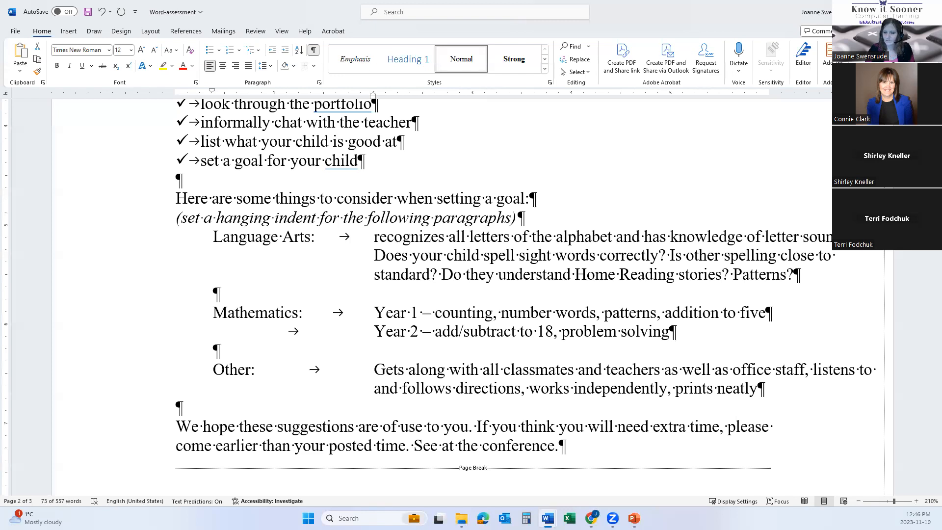
{"action": "left_click_drag", "start_coordinate": [883, 94], "coordinate": [774, 103]}
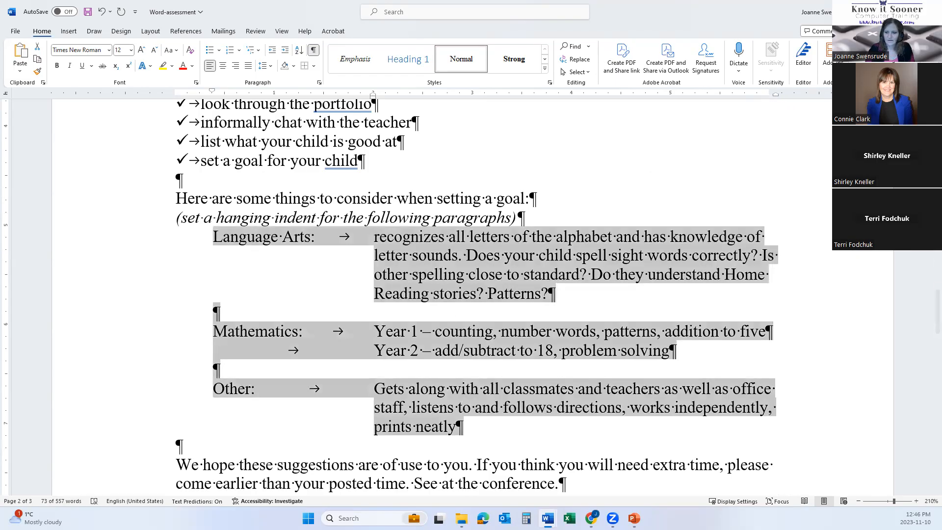
{"action": "left_click_drag", "start_coordinate": [775, 96], "coordinate": [769, 95]}
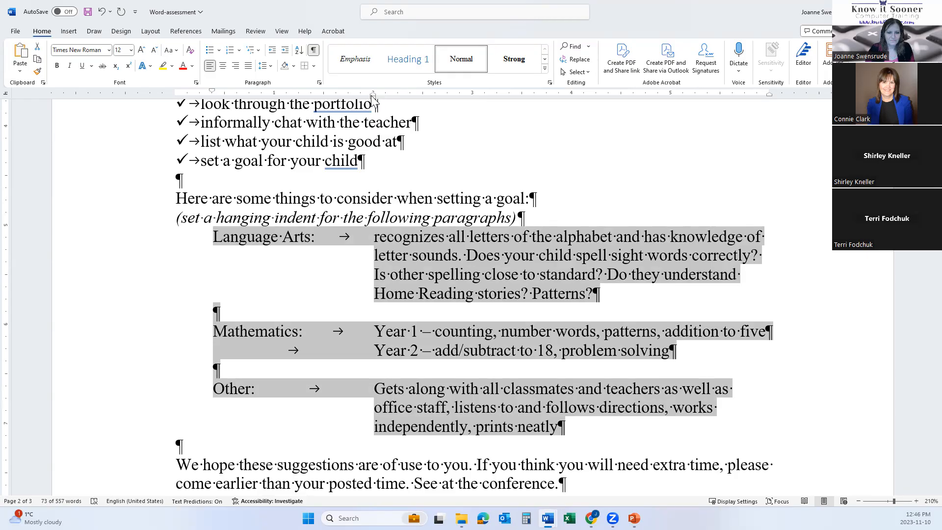
- Decrease the indent of the Language Arts through Other paragraphs so their labels start at the left margin
{"action": "left_click", "coordinate": [272, 49]}
{"action": "left_click", "coordinate": [451, 348]}
{"action": "scroll", "coordinate": [451, 346], "scroll_direction": "down", "scroll_amount": 3}
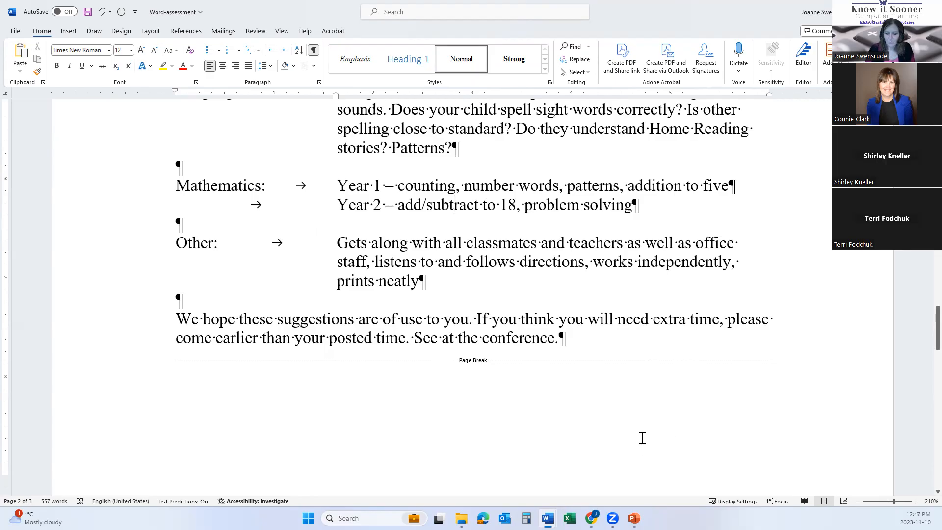
{"action": "scroll", "coordinate": [625, 426], "scroll_direction": "up", "scroll_amount": 7}
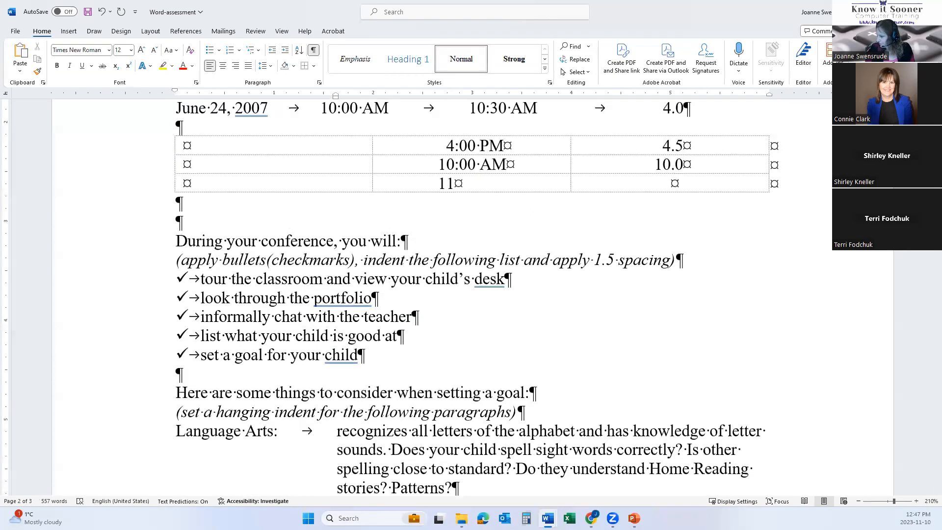
- Switch to the Custom Monthly Live Sessions (2) document and look through both of its pages
{"action": "key", "text": "alt+Tab"}
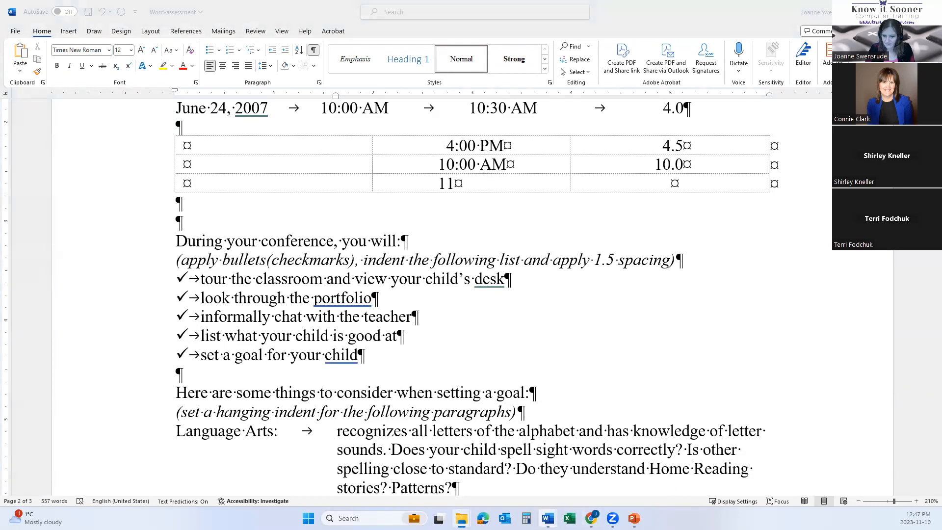
{"action": "mouse_move", "coordinate": [547, 518]}
{"action": "left_click", "coordinate": [559, 480]}
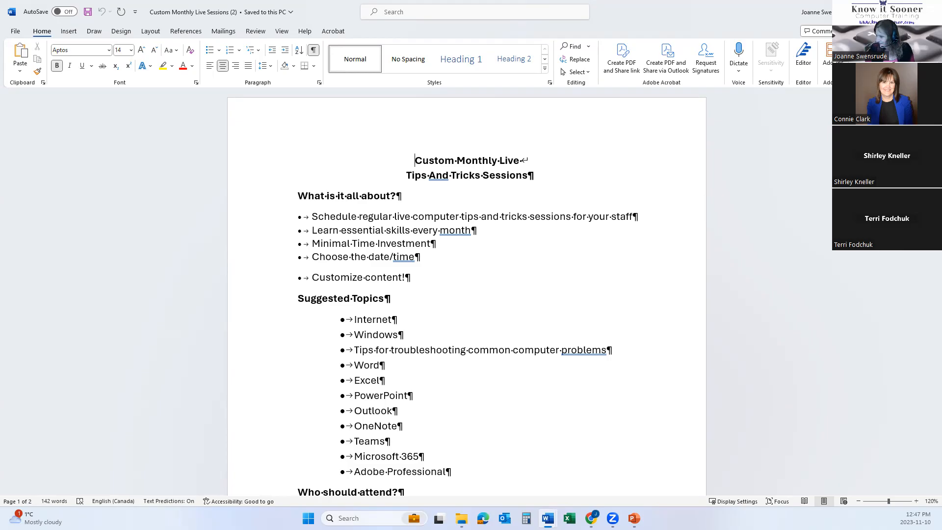
{"action": "key", "text": "alt+Tab"}
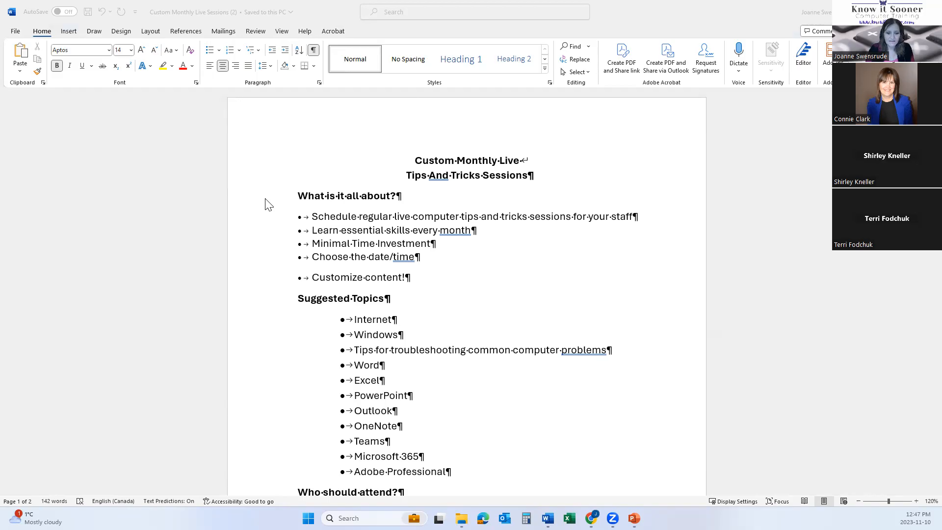
{"action": "scroll", "coordinate": [264, 201], "scroll_direction": "down", "scroll_amount": 6}
{"action": "scroll", "coordinate": [265, 210], "scroll_direction": "down", "scroll_amount": 4}
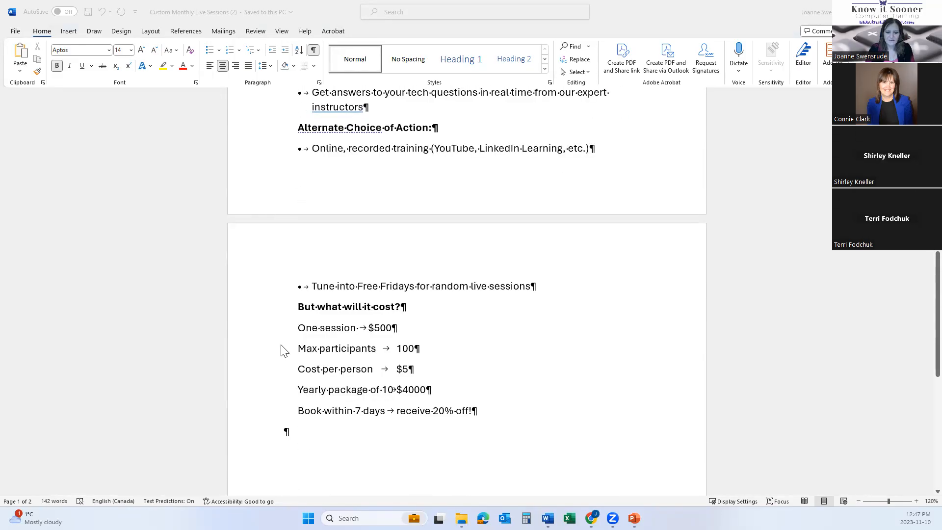
{"action": "scroll", "coordinate": [284, 343], "scroll_direction": "up", "scroll_amount": 9}
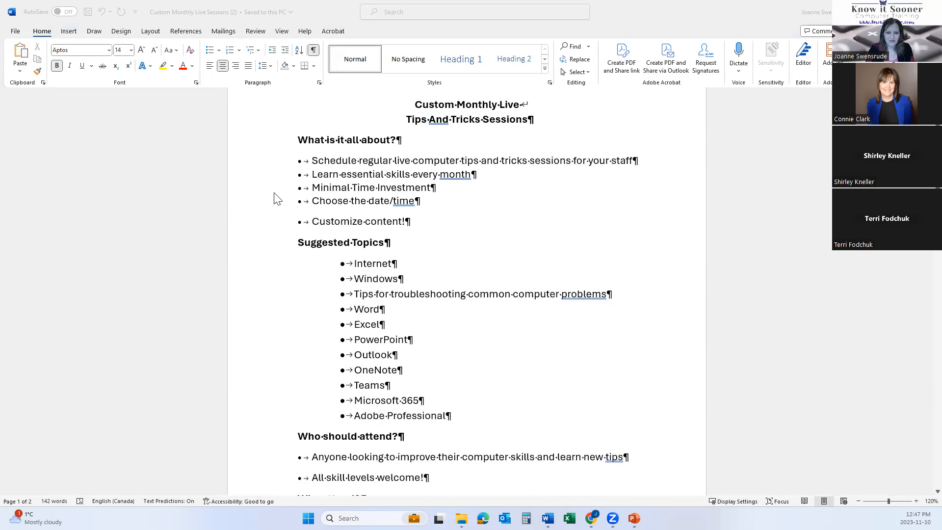
- Compare the spacing and indentation of the bullet lists under "What is it all about?" and "Suggested Topics"
{"action": "left_click", "coordinate": [266, 161]}
{"action": "left_click_drag", "start_coordinate": [264, 162], "coordinate": [270, 228]}
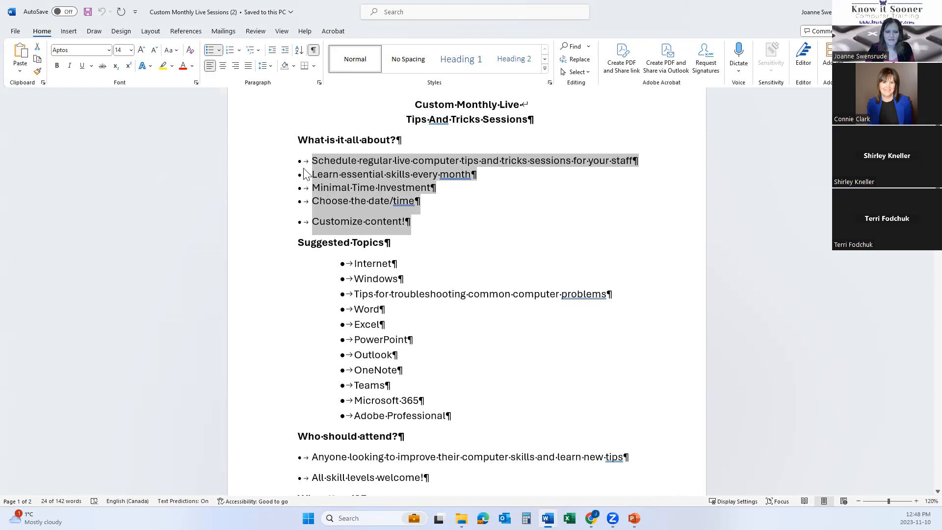
{"action": "left_click_drag", "start_coordinate": [286, 254], "coordinate": [277, 431]}
{"action": "left_click", "coordinate": [274, 277]}
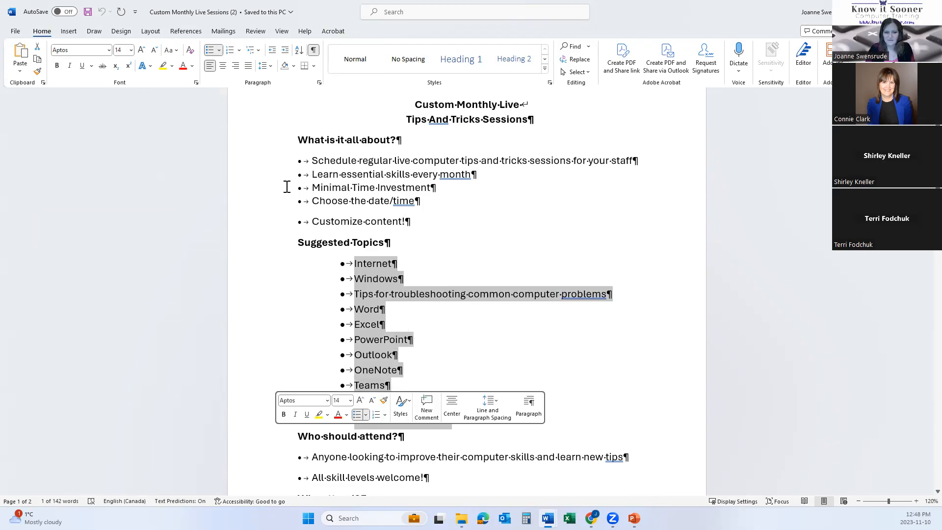
- Give the bullets under "What is it all about?" 6 pt spacing after and single line spacing
{"action": "left_click_drag", "start_coordinate": [269, 165], "coordinate": [270, 227]}
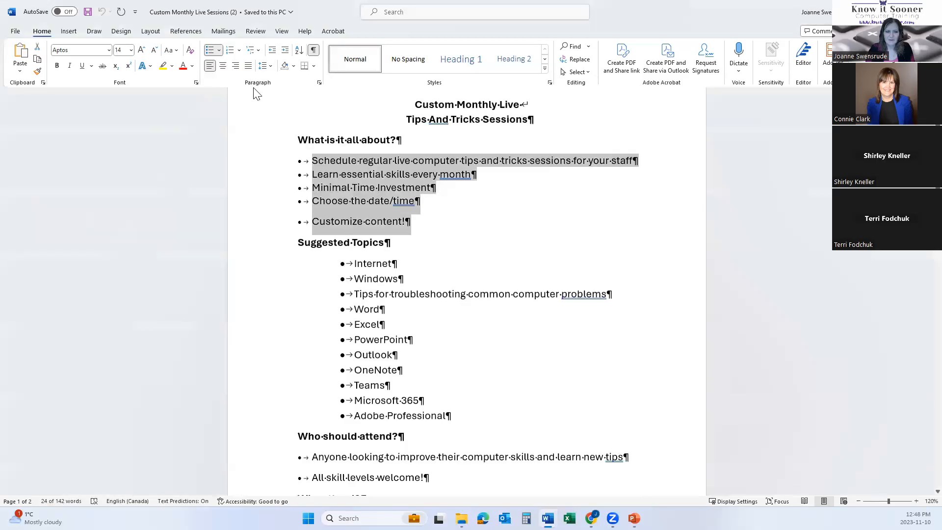
{"action": "left_click", "coordinate": [319, 83]}
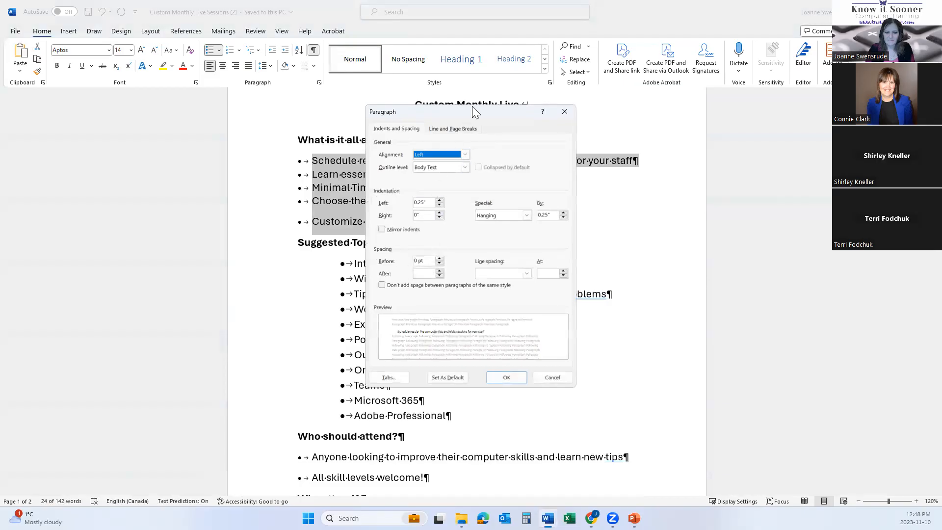
{"action": "left_click_drag", "start_coordinate": [477, 112], "coordinate": [544, 88]}
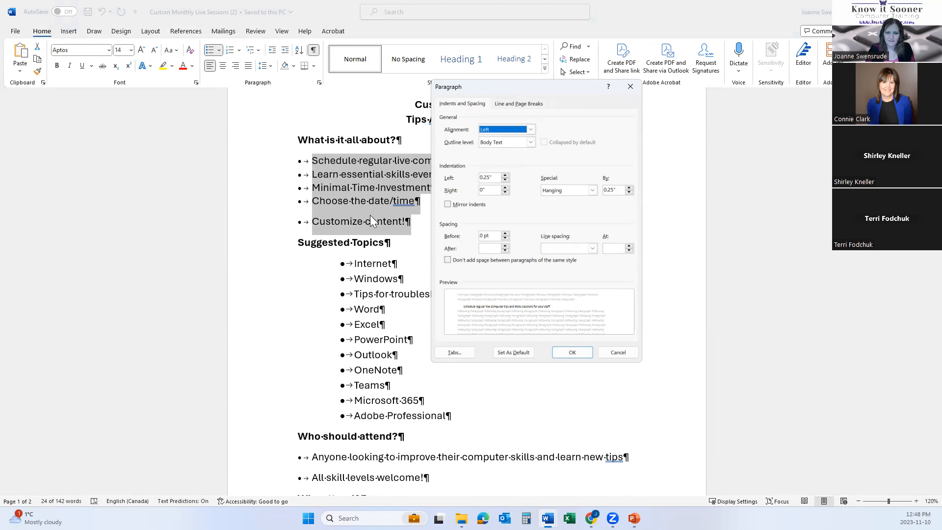
{"action": "left_click", "coordinate": [506, 246]}
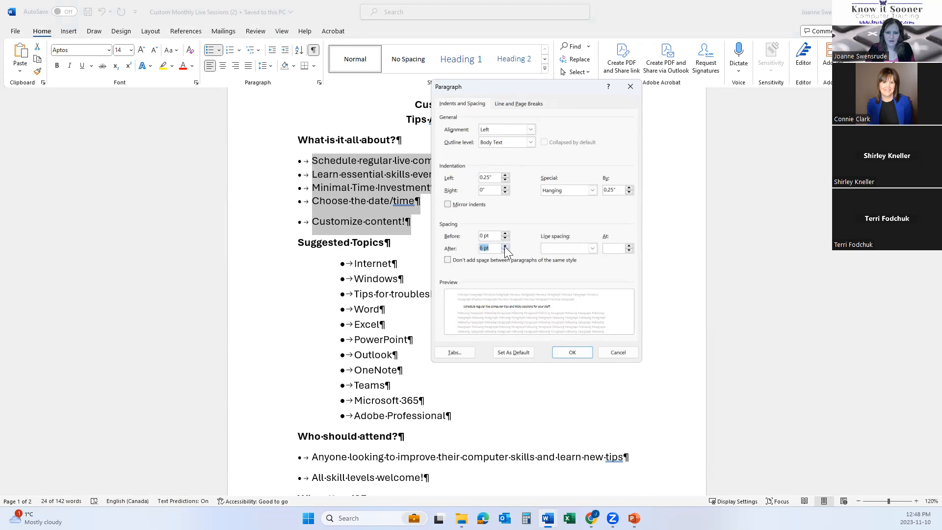
{"action": "left_click", "coordinate": [592, 248]}
{"action": "left_click", "coordinate": [571, 257]}
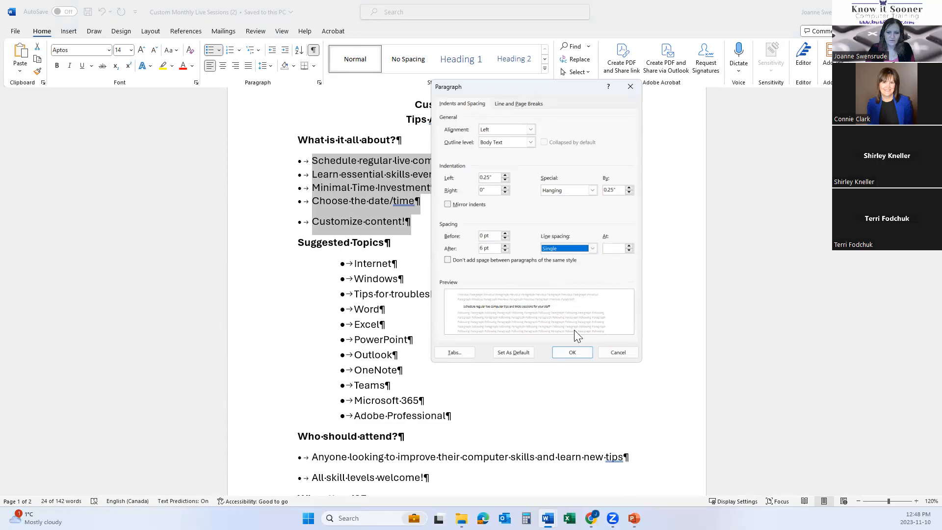
{"action": "left_click", "coordinate": [570, 353]}
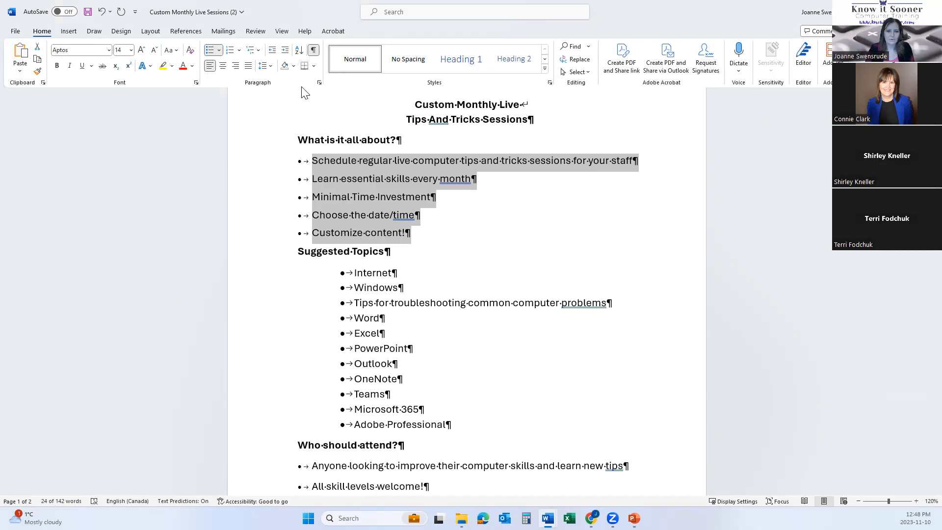
- Show the ruler and look over the rest of the document's layout
{"action": "left_click", "coordinate": [282, 32]}
{"action": "left_click", "coordinate": [245, 47]}
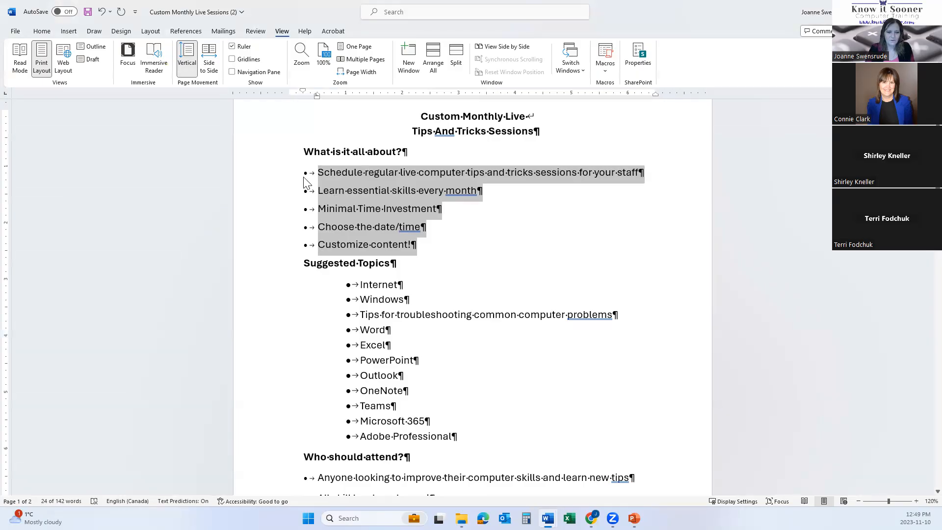
{"action": "scroll", "coordinate": [291, 242], "scroll_direction": "down", "scroll_amount": 8}
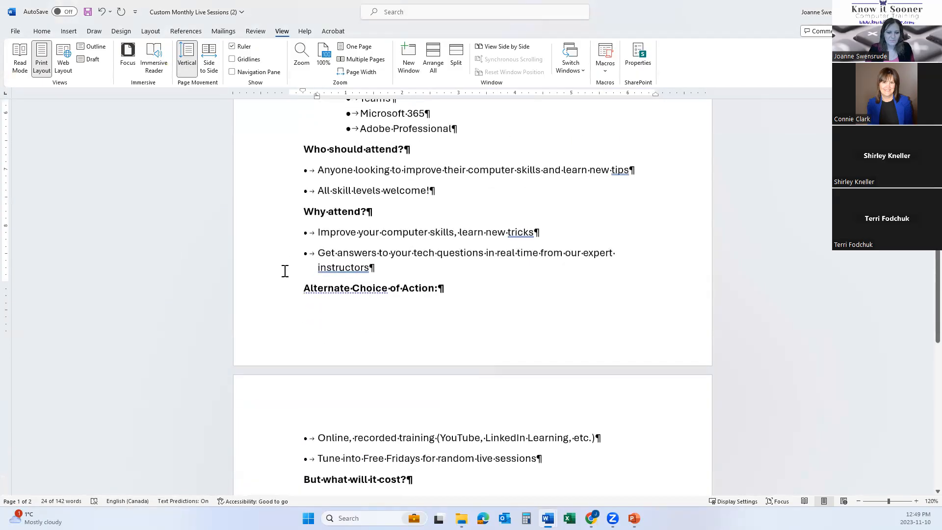
{"action": "scroll", "coordinate": [275, 283], "scroll_direction": "up", "scroll_amount": 10}
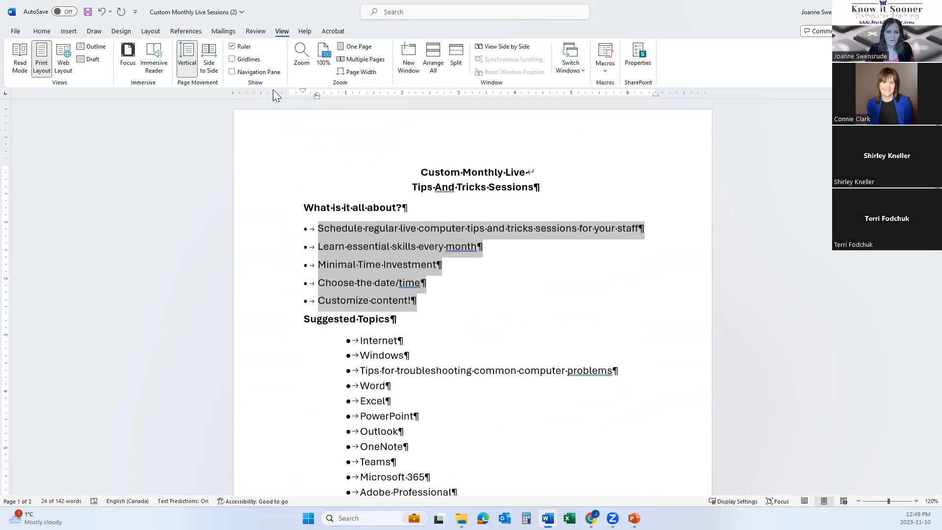
- Set the spacing after the bullets under "What is it all about?" to 0 pt
{"action": "left_click", "coordinate": [49, 32]}
{"action": "left_click", "coordinate": [319, 82]}
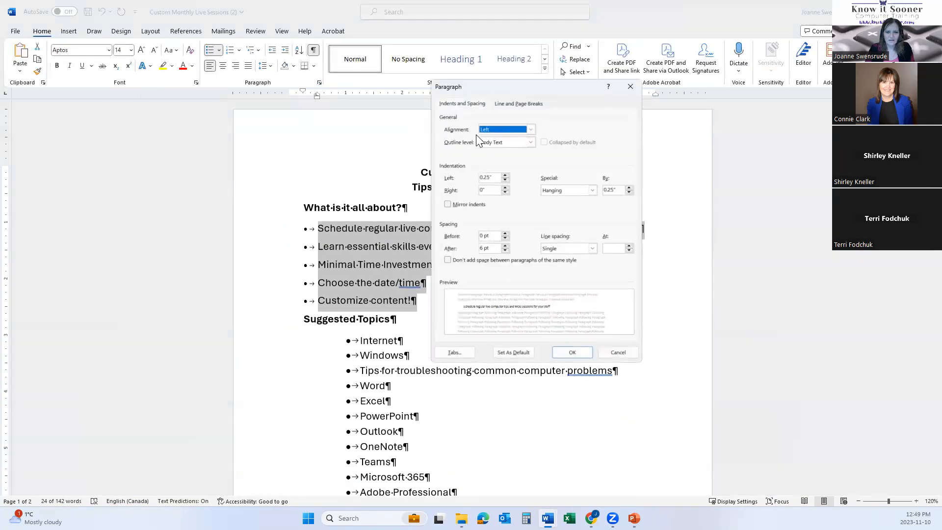
{"action": "left_click", "coordinate": [504, 251]}
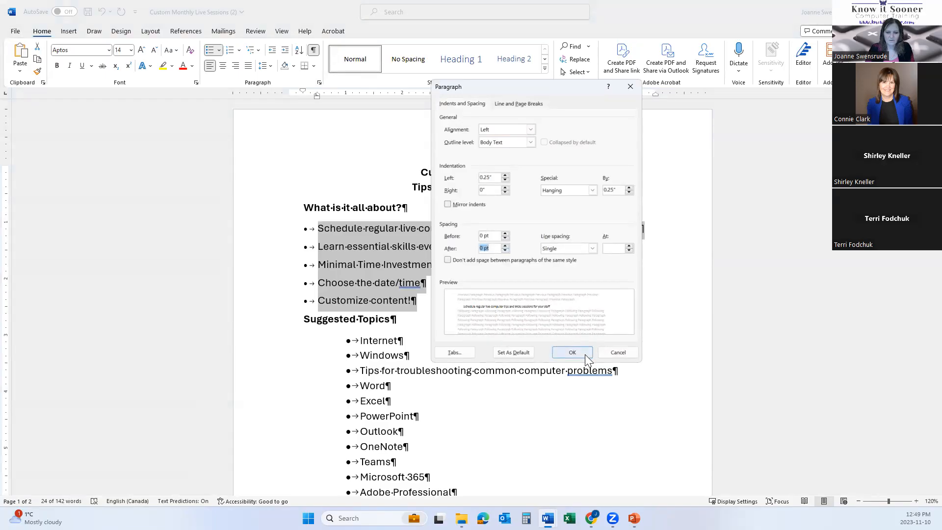
{"action": "left_click", "coordinate": [572, 352]}
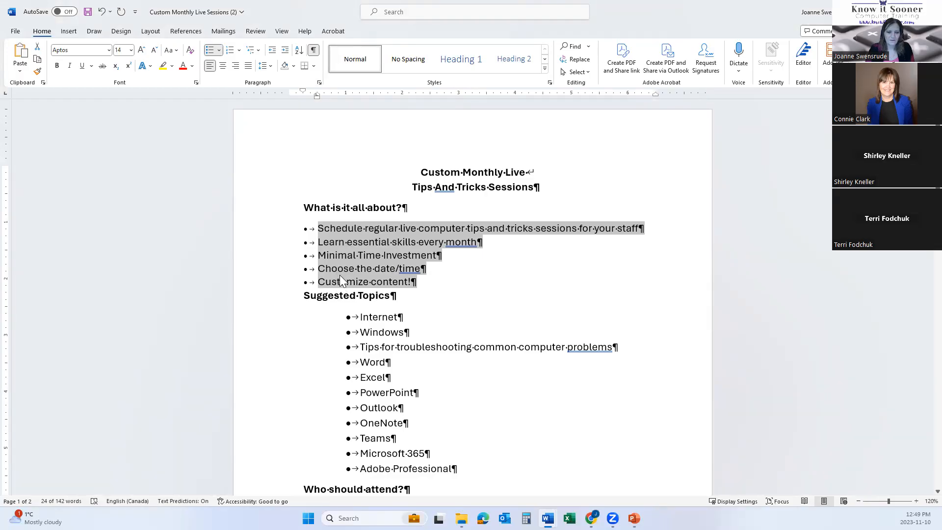
- Set the "Suggested Topics" heading to 6 pt spacing before and after with single line spacing
{"action": "left_click", "coordinate": [269, 298]}
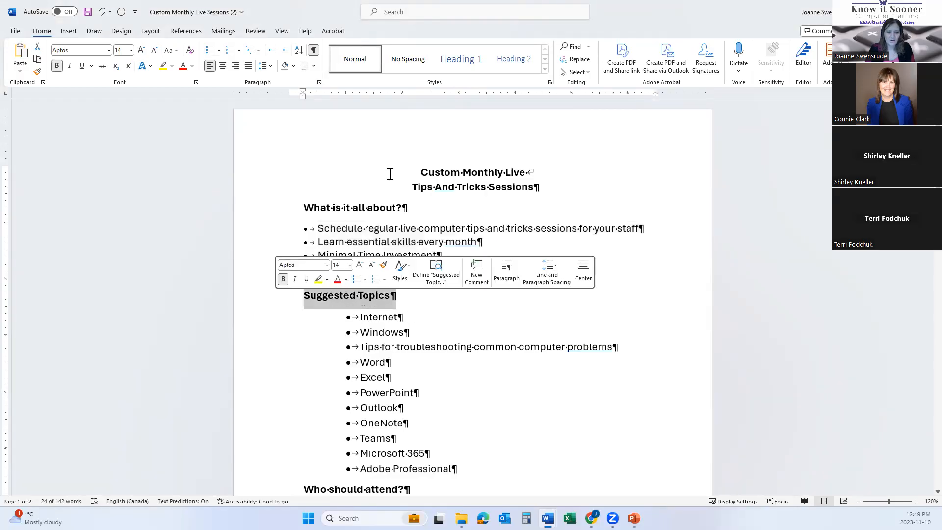
{"action": "left_click", "coordinate": [337, 295]}
{"action": "left_click", "coordinate": [265, 304]}
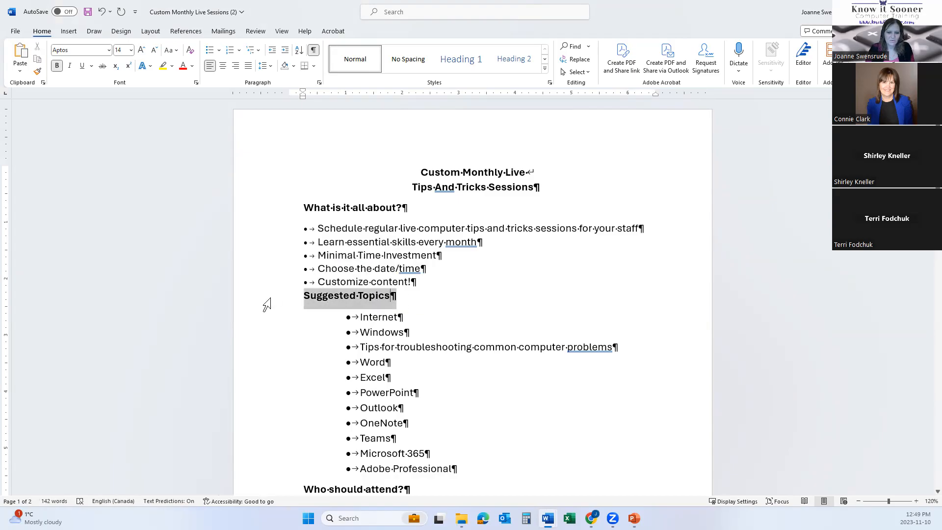
{"action": "left_click", "coordinate": [319, 83]}
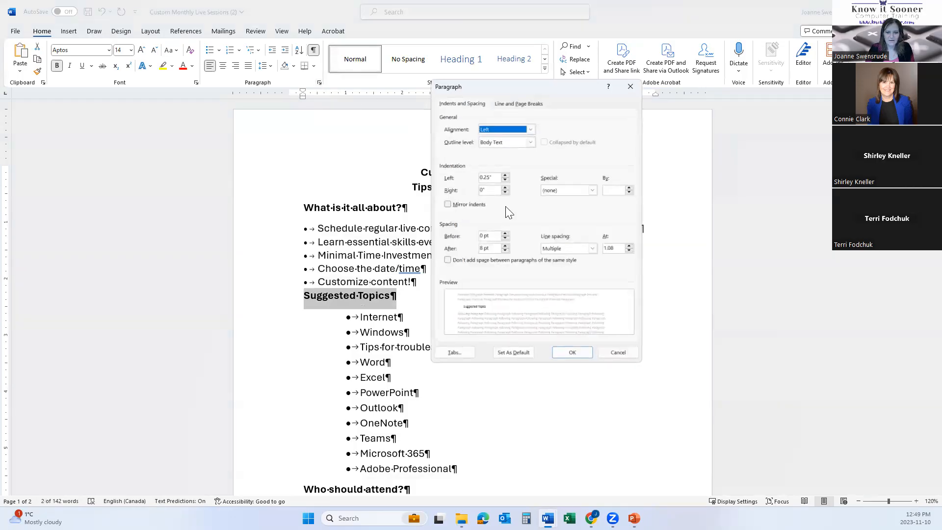
{"action": "left_click", "coordinate": [505, 235]}
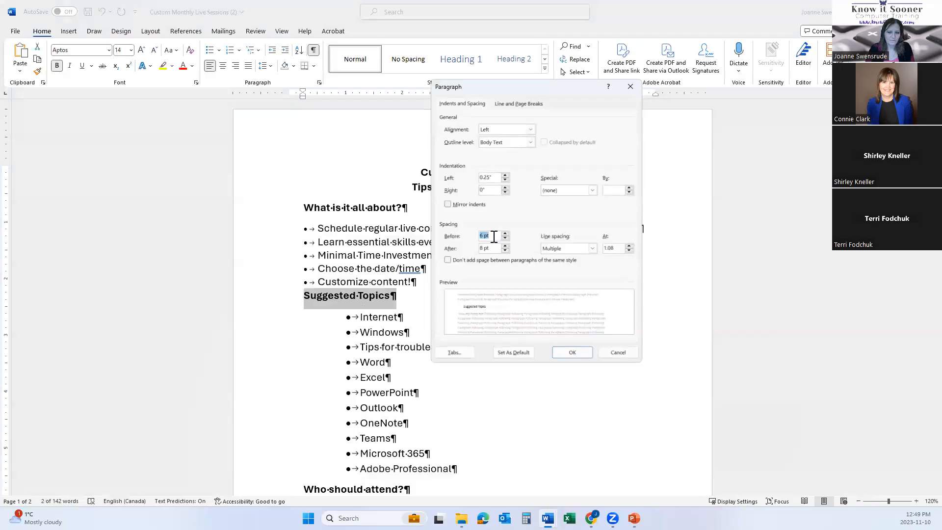
{"action": "left_click", "coordinate": [592, 248]}
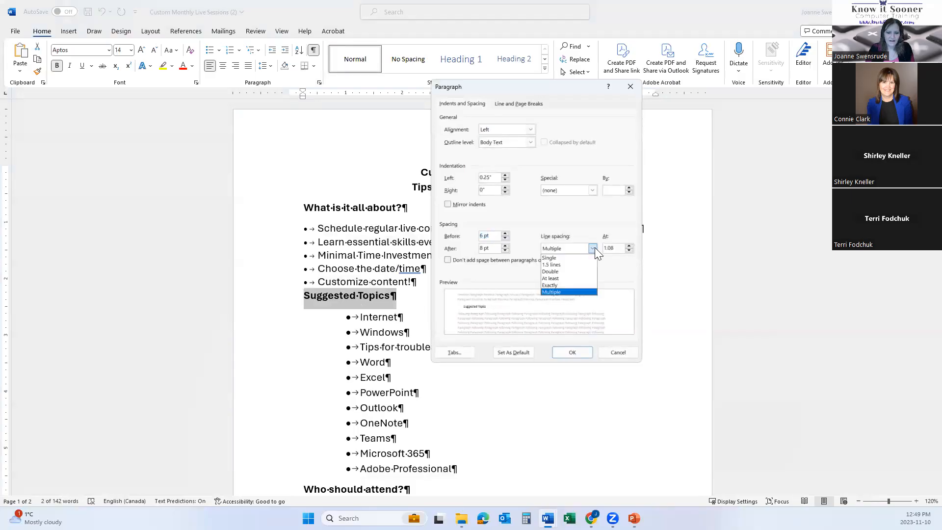
{"action": "left_click", "coordinate": [558, 253]}
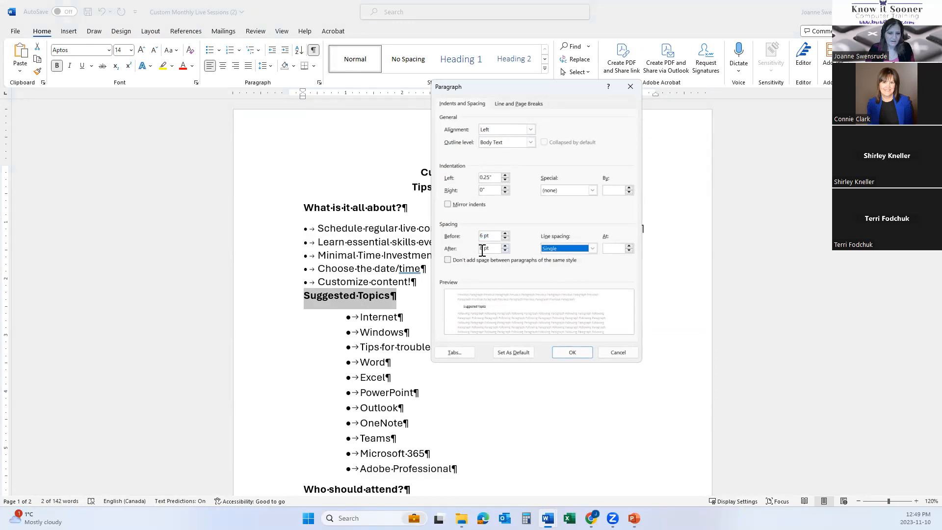
{"action": "left_click", "coordinate": [505, 250]}
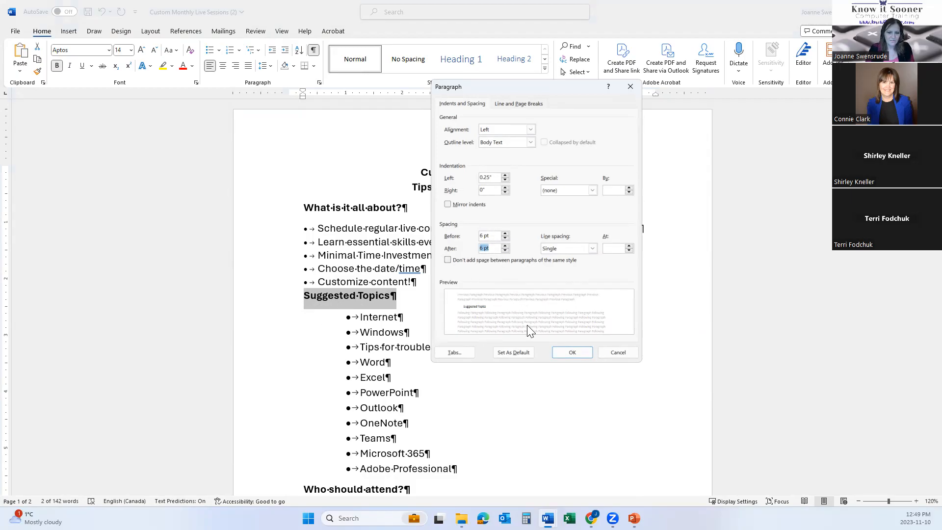
{"action": "left_click", "coordinate": [572, 352]}
{"action": "left_click", "coordinate": [464, 304]}
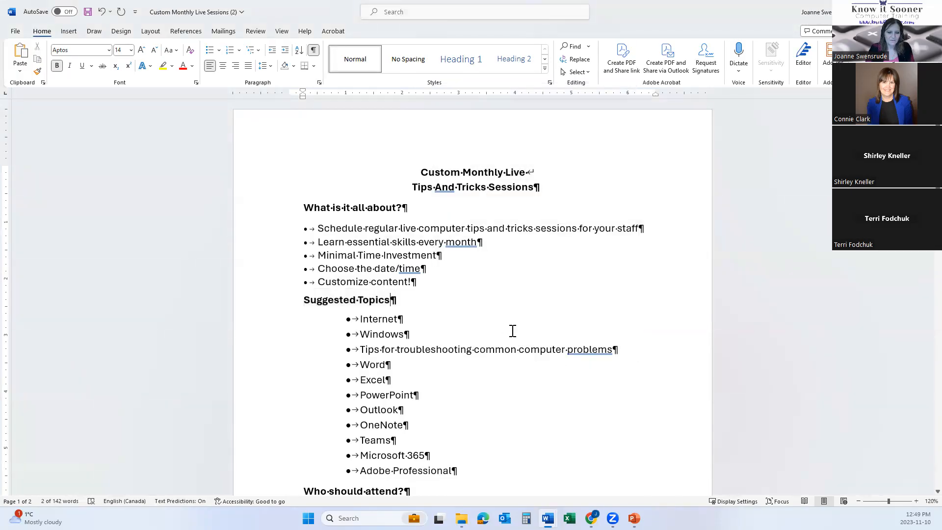
- Set the bullets under "Suggested Topics", from Internet to Adobe Professional, to 0 pt spacing after and single line spacing
{"action": "scroll", "coordinate": [512, 331], "scroll_direction": "down", "scroll_amount": 3}
{"action": "left_click", "coordinate": [255, 220]}
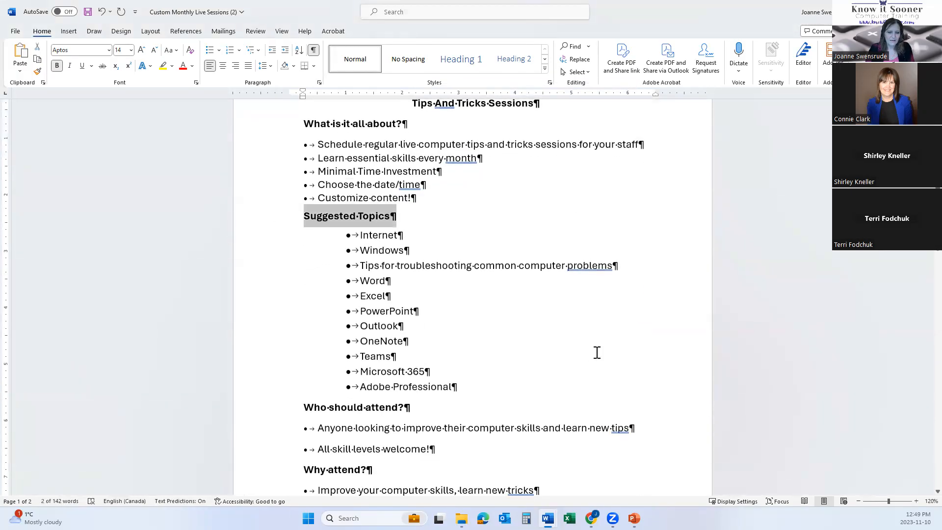
{"action": "left_click", "coordinate": [255, 237]}
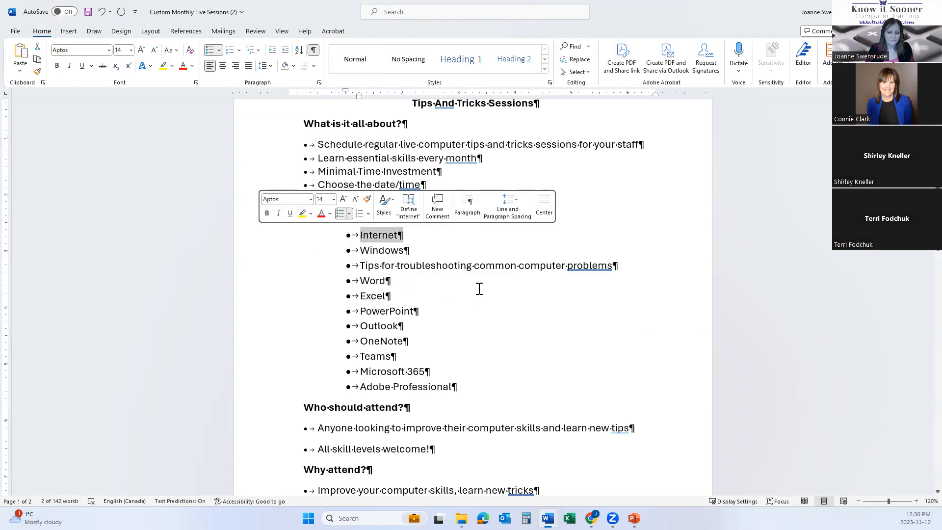
{"action": "scroll", "coordinate": [479, 289], "scroll_direction": "down", "scroll_amount": 1}
{"action": "left_click_drag", "start_coordinate": [259, 207], "coordinate": [278, 357]}
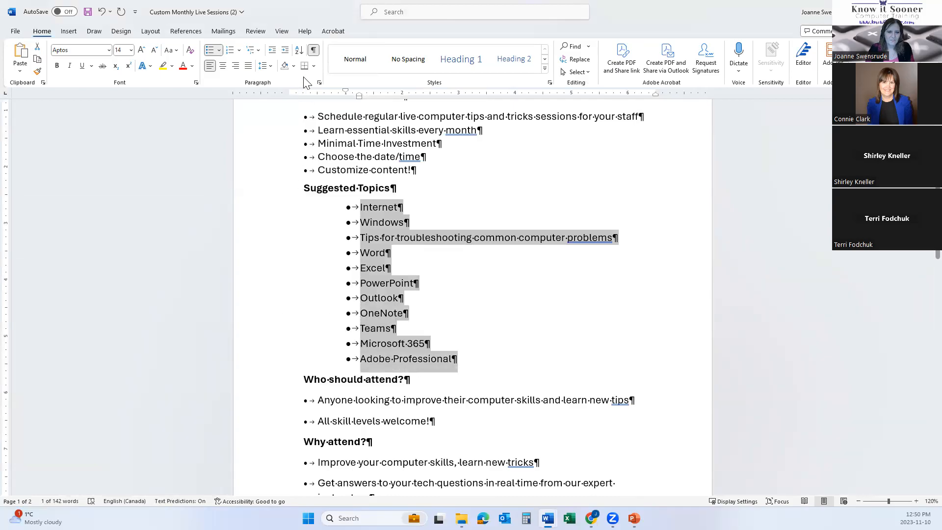
{"action": "left_click", "coordinate": [319, 83]}
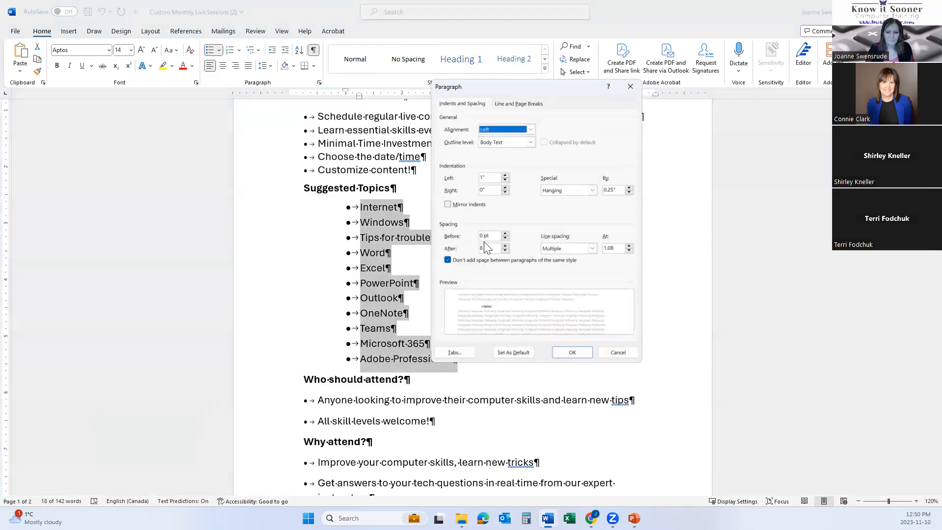
{"action": "left_click", "coordinate": [504, 250]}
{"action": "left_click", "coordinate": [594, 248]}
{"action": "left_click", "coordinate": [590, 258]}
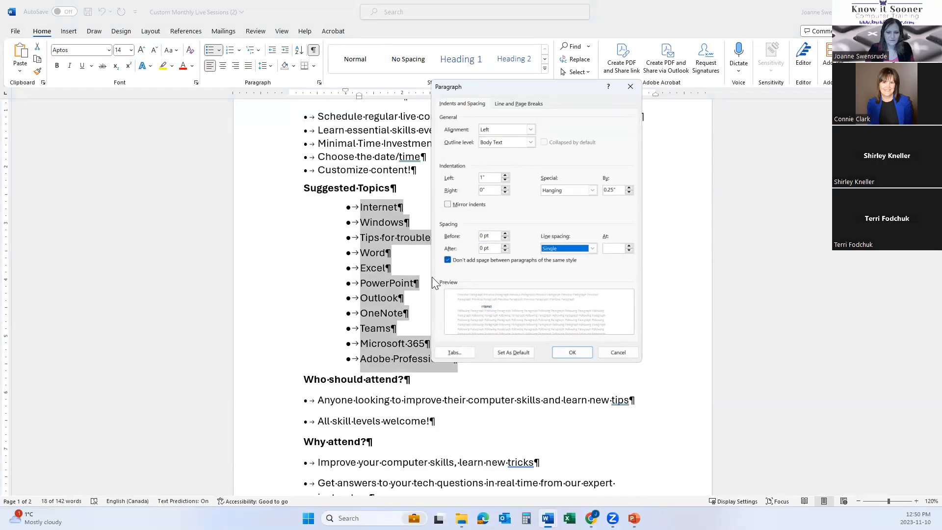
{"action": "left_click", "coordinate": [574, 351]}
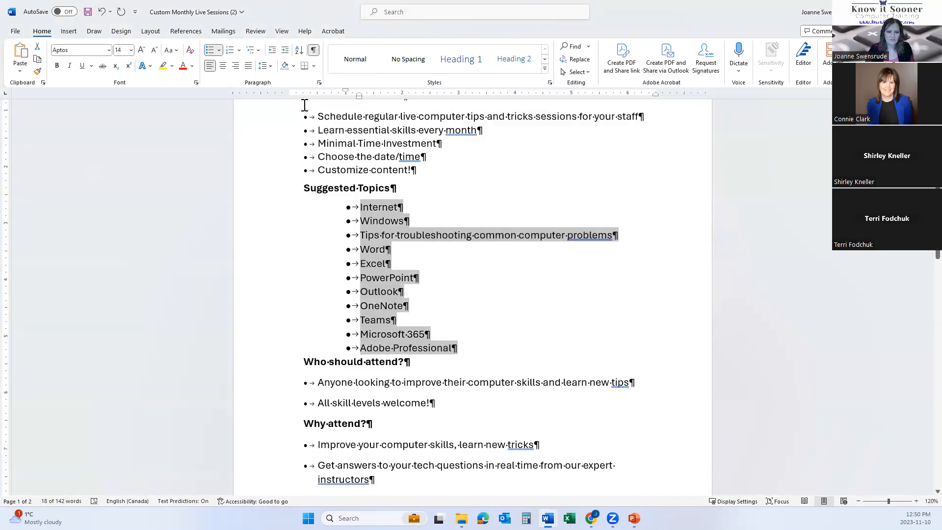
- Turn off "Don't add space between paragraphs of the same style" for the topic bullets and align their text with the heading
{"action": "left_click", "coordinate": [319, 83]}
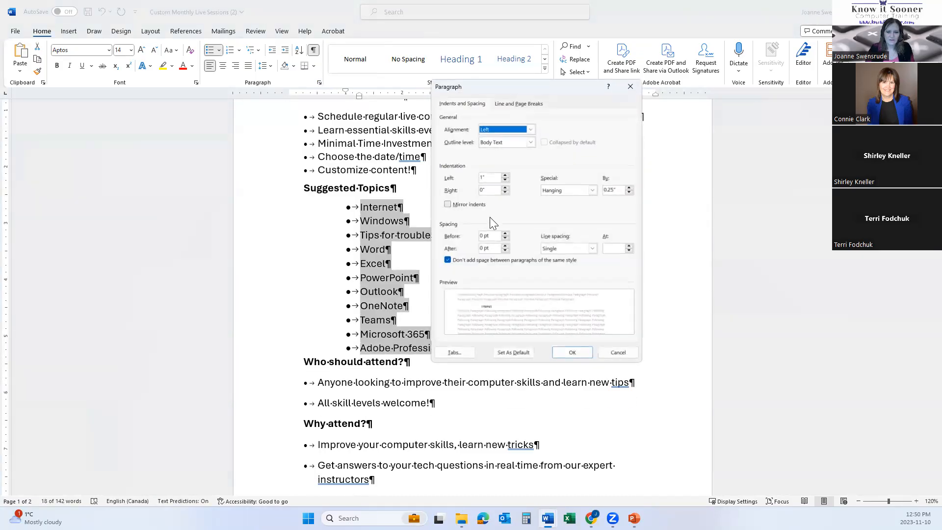
{"action": "left_click", "coordinate": [446, 259]}
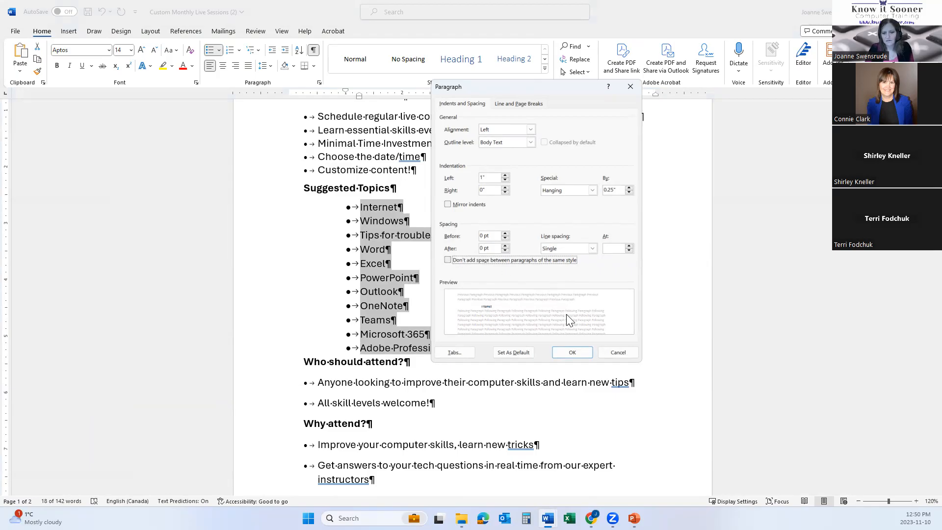
{"action": "left_click", "coordinate": [560, 353]}
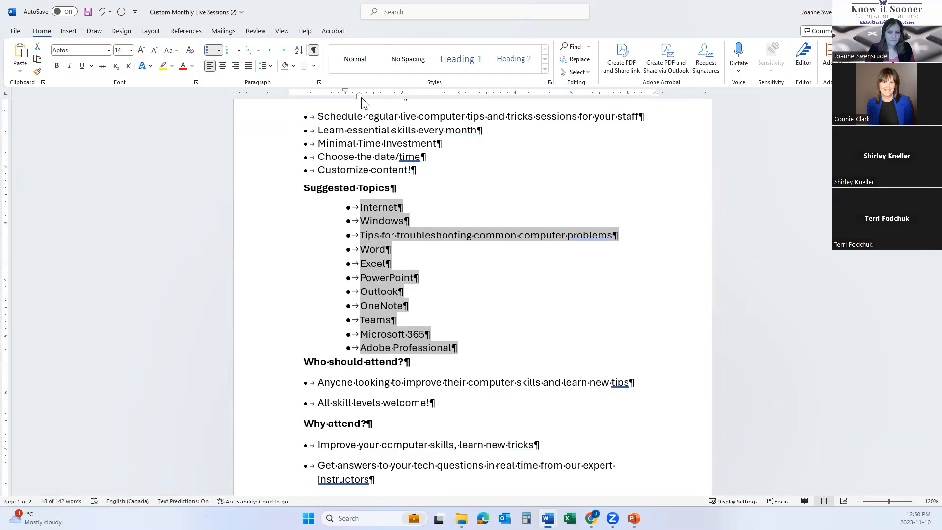
{"action": "left_click_drag", "start_coordinate": [361, 98], "coordinate": [305, 101]}
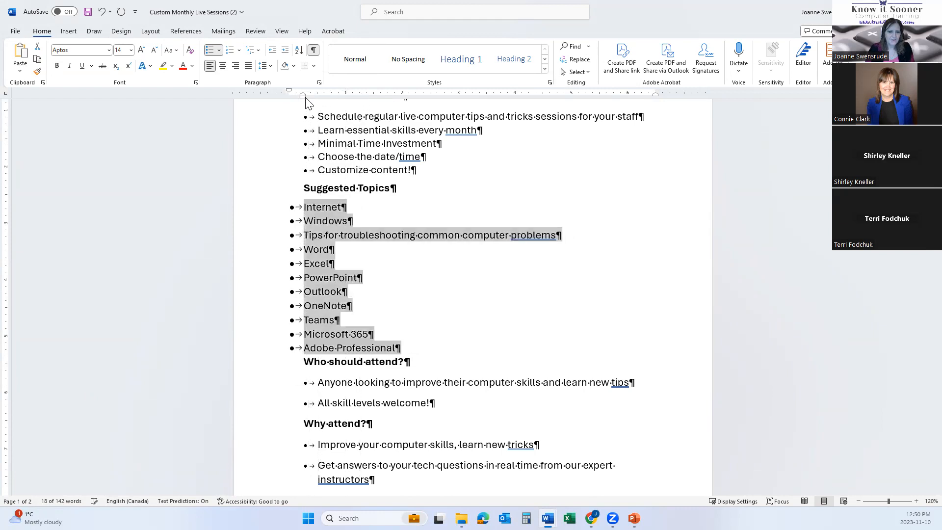
- Copy the formatting of the first bullet under "What is it all about?" onto all the "Suggested Topics" bullets with Format Painter
{"action": "scroll", "coordinate": [250, 195], "scroll_direction": "up", "scroll_amount": 3}
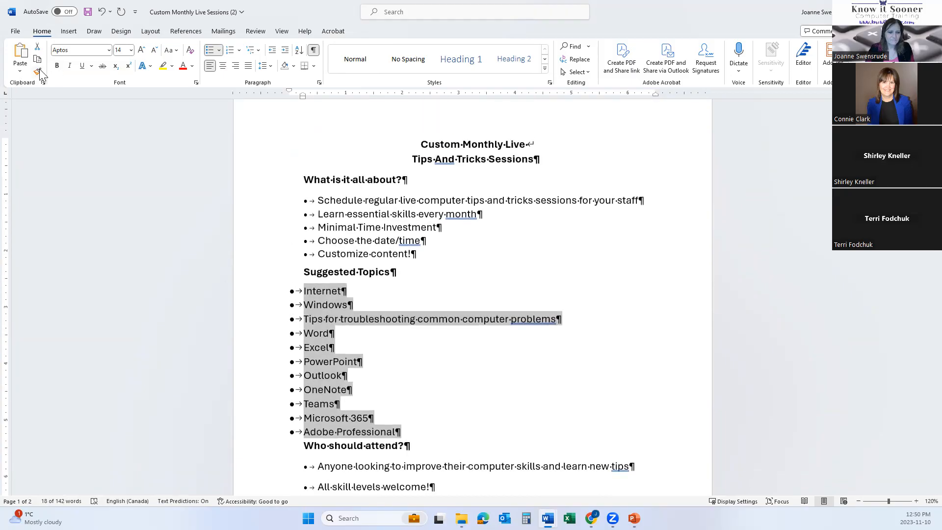
{"action": "left_click", "coordinate": [255, 203]}
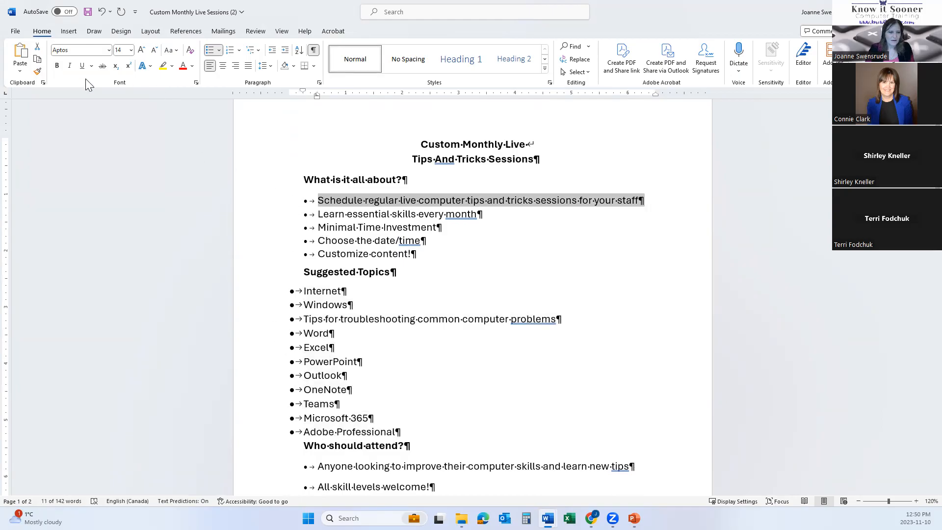
{"action": "left_click", "coordinate": [38, 71]}
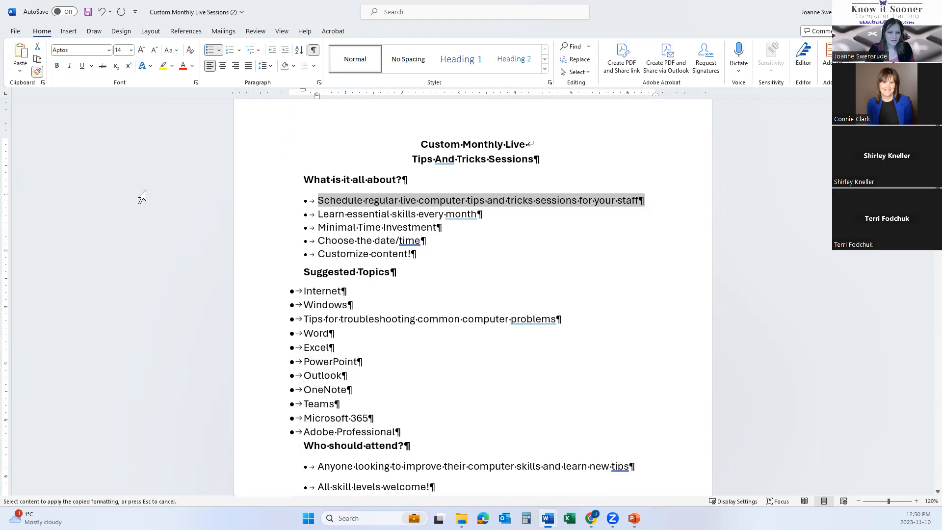
{"action": "left_click", "coordinate": [263, 293]}
{"action": "left_click_drag", "start_coordinate": [267, 302], "coordinate": [282, 440]}
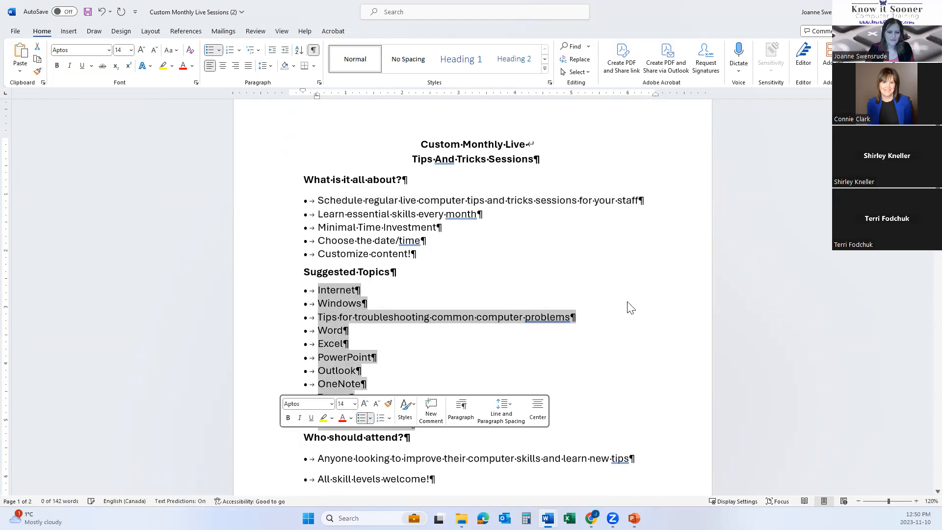
- Lock Format Painter on the "Internet" bullet's formatting and apply it to the bullets under "Who should attend?" and "Why attend?"
{"action": "scroll", "coordinate": [632, 302], "scroll_direction": "down", "scroll_amount": 2}
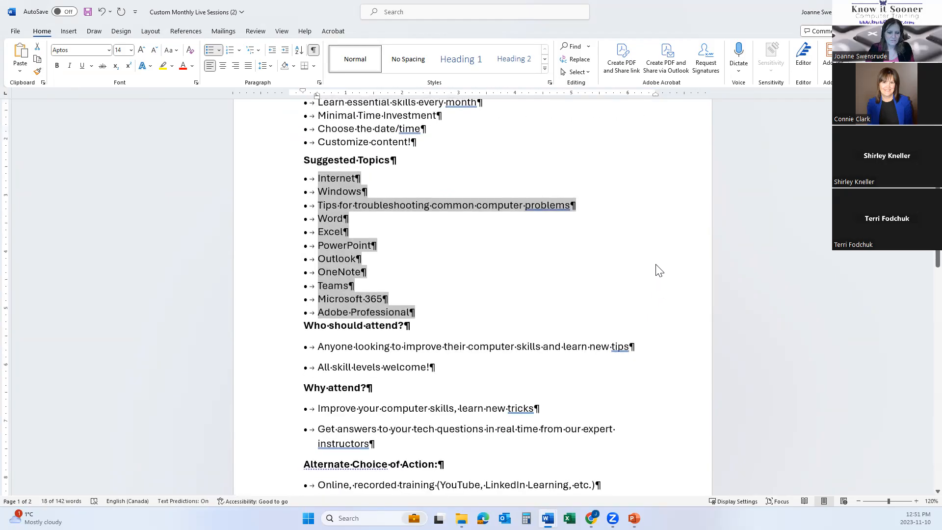
{"action": "scroll", "coordinate": [659, 270], "scroll_direction": "down", "scroll_amount": 1}
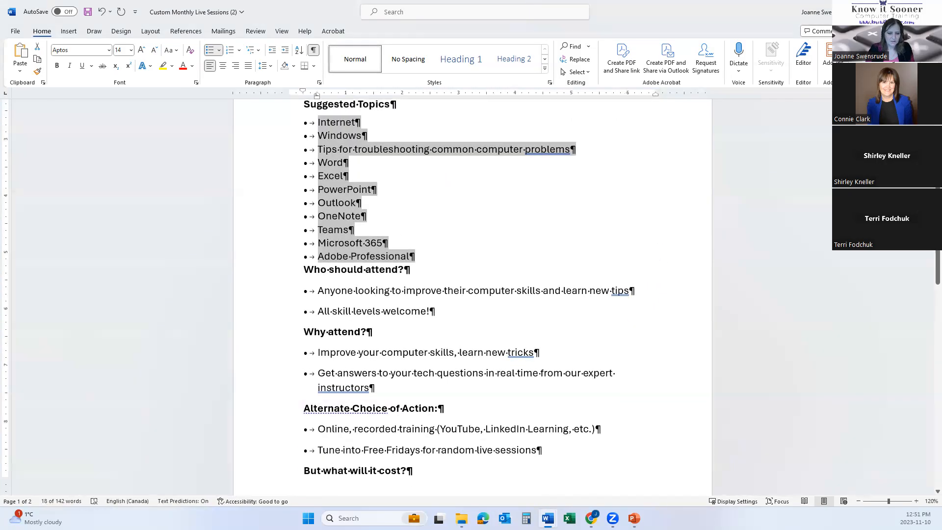
{"action": "scroll", "coordinate": [515, 378], "scroll_direction": "down", "scroll_amount": 4}
{"action": "scroll", "coordinate": [516, 374], "scroll_direction": "up", "scroll_amount": 3}
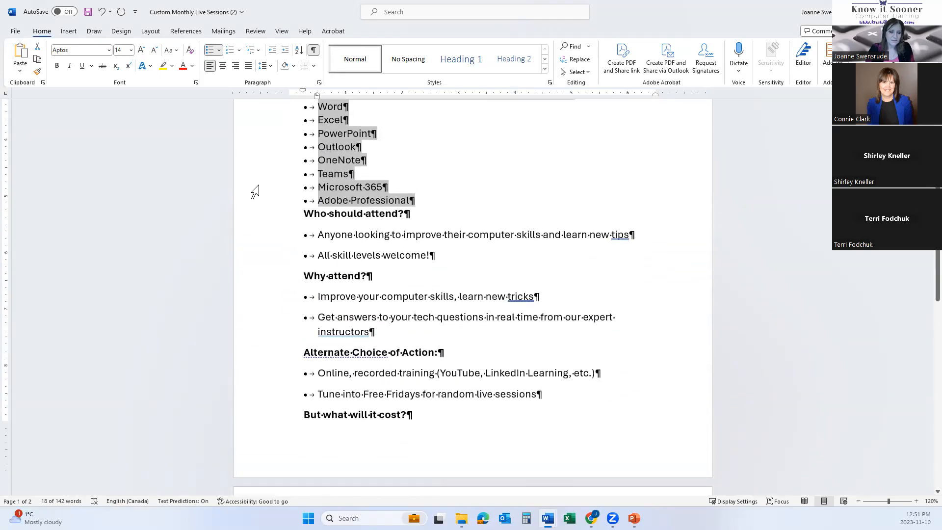
{"action": "scroll", "coordinate": [267, 158], "scroll_direction": "up", "scroll_amount": 2}
{"action": "left_click", "coordinate": [265, 152]}
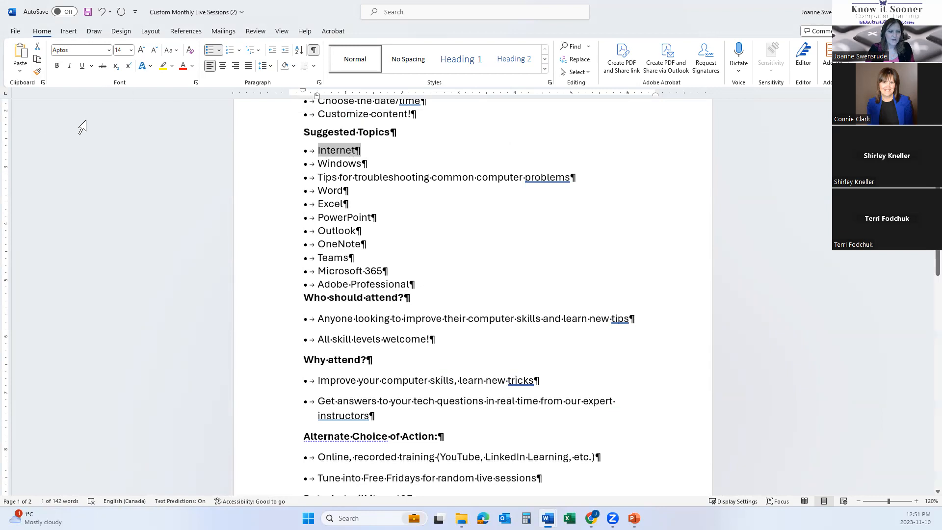
{"action": "left_click", "coordinate": [37, 72]}
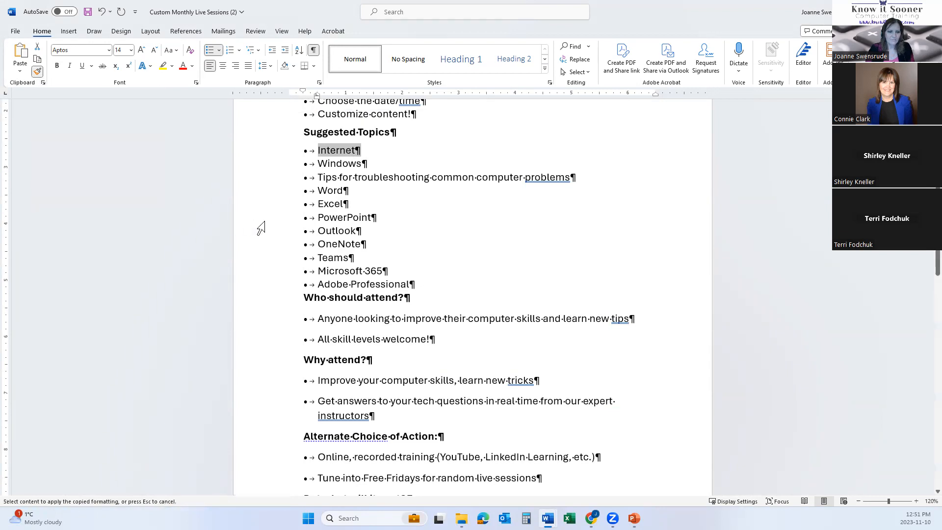
{"action": "scroll", "coordinate": [267, 231], "scroll_direction": "down", "scroll_amount": 3}
{"action": "scroll", "coordinate": [270, 230], "scroll_direction": "down", "scroll_amount": 1}
{"action": "left_click_drag", "start_coordinate": [284, 183], "coordinate": [290, 208]}
{"action": "scroll", "coordinate": [269, 208], "scroll_direction": "down", "scroll_amount": 2}
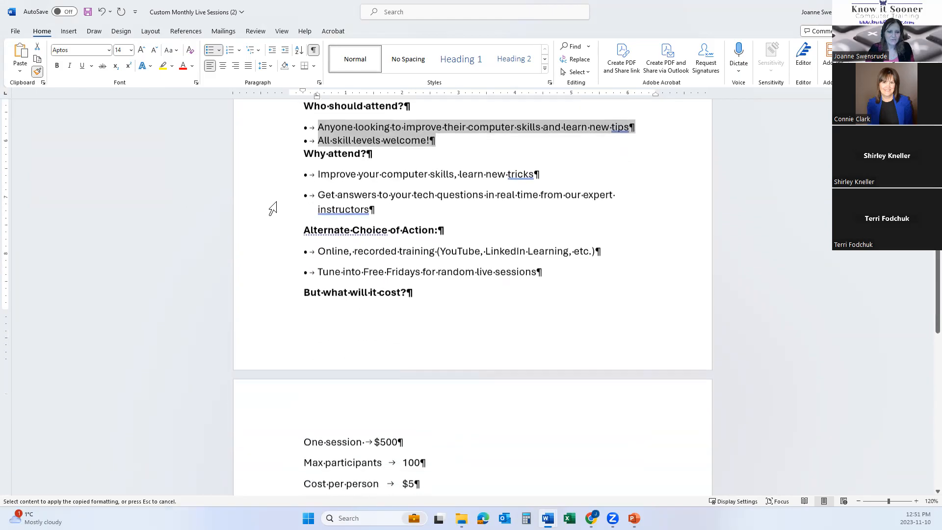
{"action": "left_click_drag", "start_coordinate": [288, 177], "coordinate": [286, 213]}
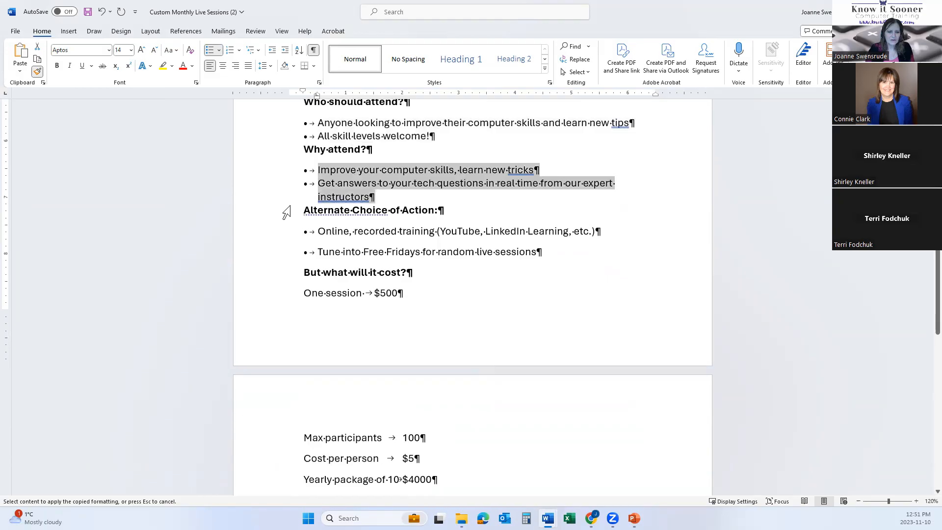
- Apply the copied bullet formatting to the bullets under "Alternate Choice of Action:" and the price lines under "But what will it cost?"
{"action": "scroll", "coordinate": [267, 211], "scroll_direction": "down", "scroll_amount": 2}
{"action": "left_click_drag", "start_coordinate": [279, 179], "coordinate": [291, 210]}
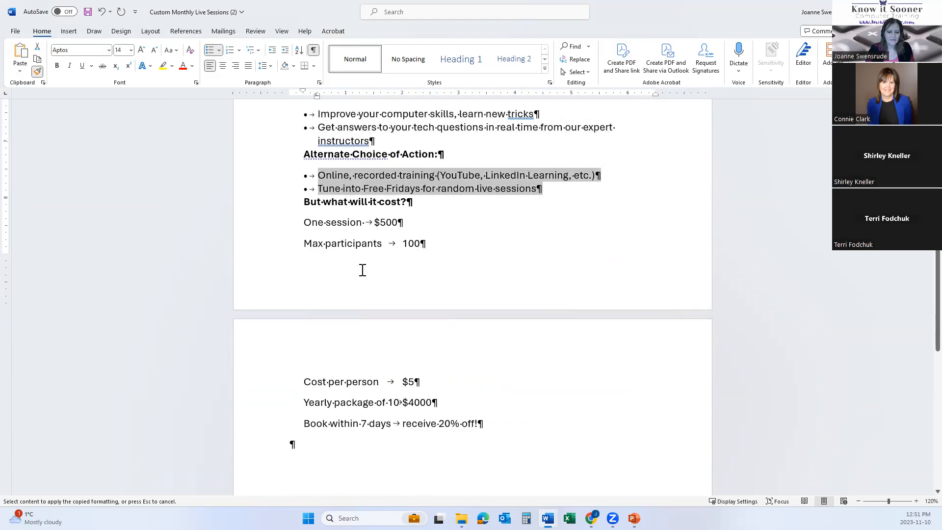
{"action": "scroll", "coordinate": [339, 245], "scroll_direction": "down", "scroll_amount": 1}
{"action": "mouse_move", "coordinate": [286, 201]}
{"action": "left_mouse_down"}
{"action": "mouse_move", "coordinate": [299, 375]}
{"action": "mouse_move", "coordinate": [314, 399]}
{"action": "mouse_move", "coordinate": [343, 386]}
{"action": "left_mouse_up"}
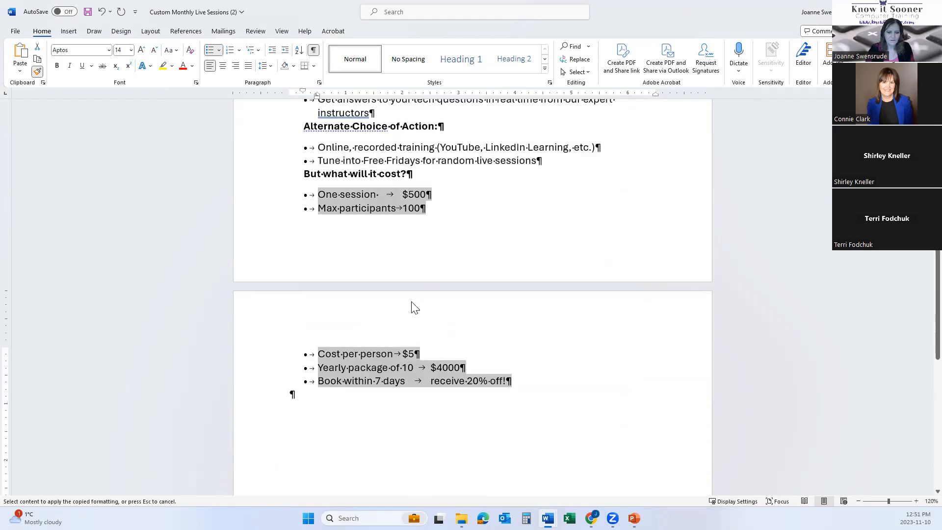
- Try applying the copied bullet formatting to the document title, and undo that change
{"action": "scroll", "coordinate": [451, 264], "scroll_direction": "up", "scroll_amount": 3}
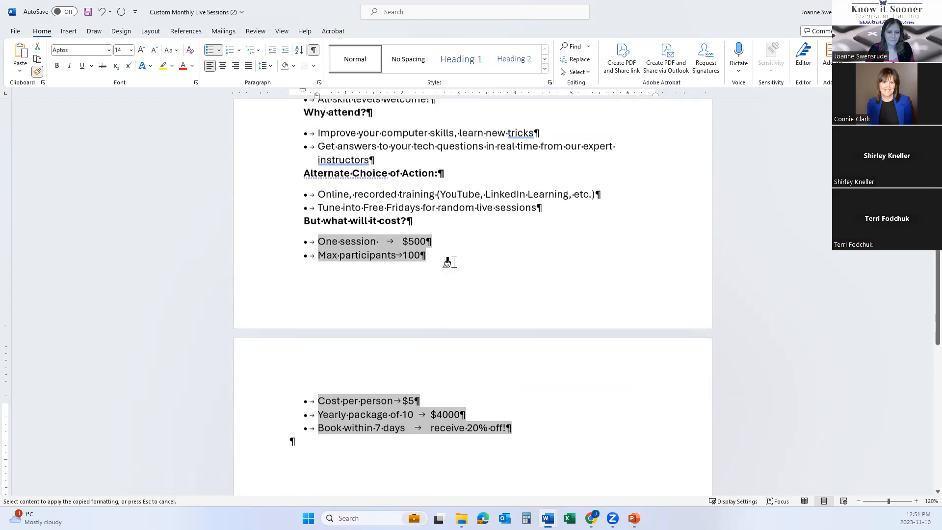
{"action": "scroll", "coordinate": [452, 264], "scroll_direction": "up", "scroll_amount": 7}
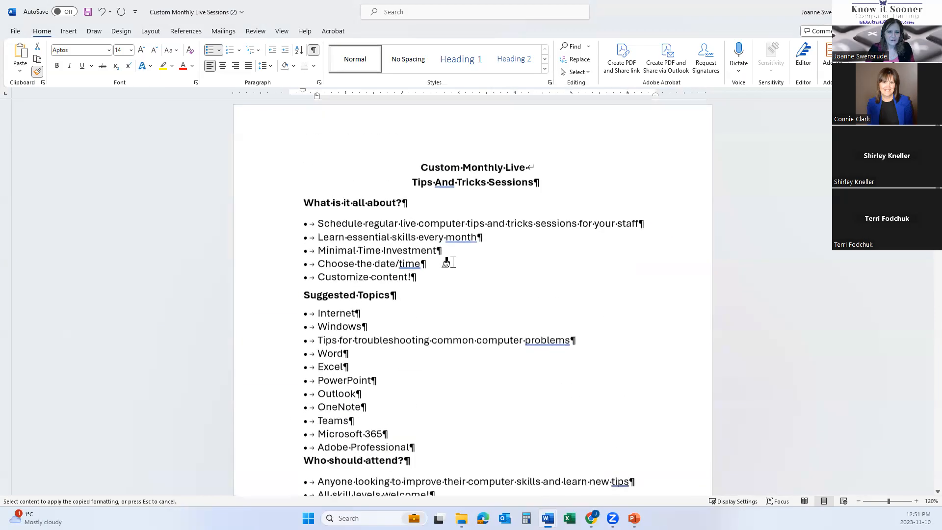
{"action": "left_click", "coordinate": [456, 172]}
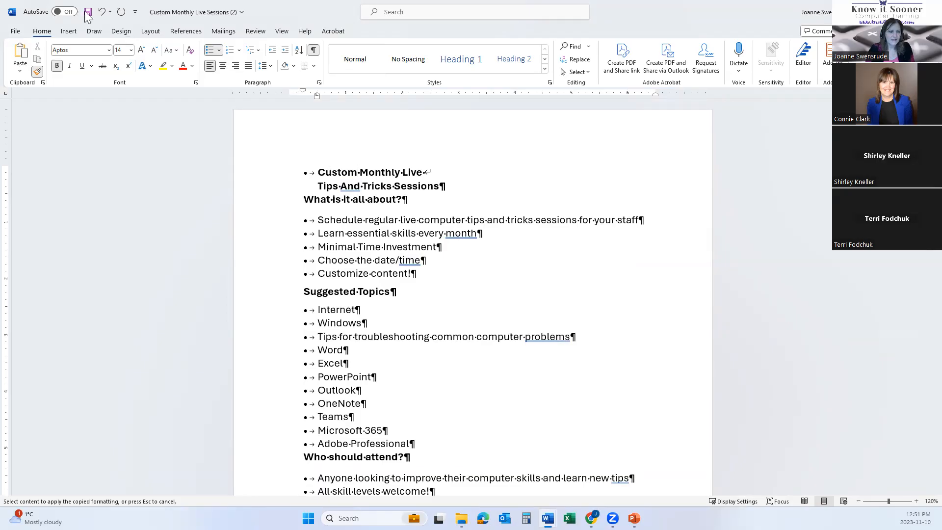
{"action": "left_click", "coordinate": [101, 12]}
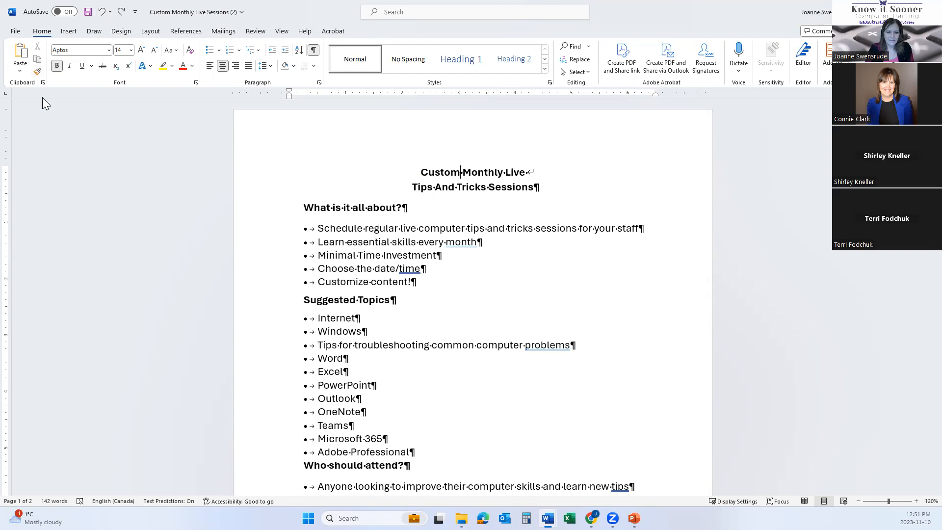
- Copy the "Suggested Topics" heading's formatting onto the "What is it all about?" heading, keeping Format Painter active
{"action": "scroll", "coordinate": [287, 231], "scroll_direction": "down", "scroll_amount": 1}
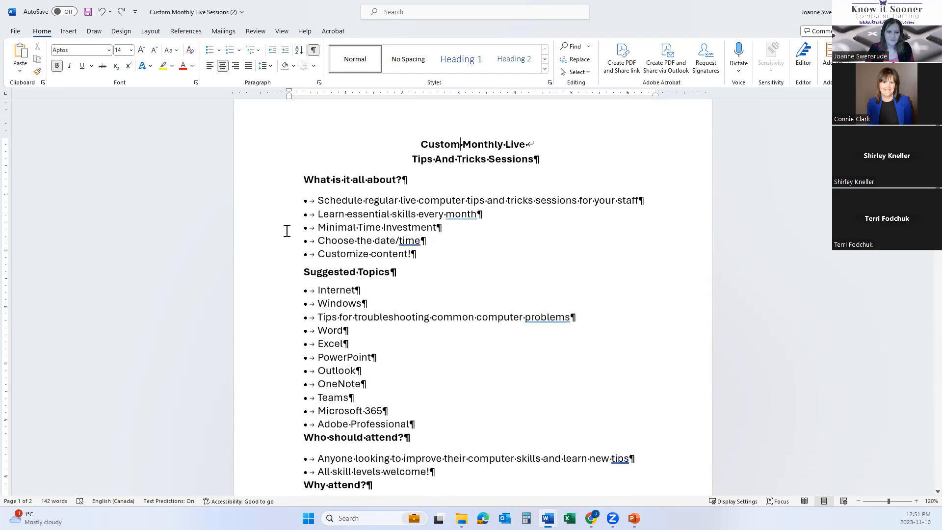
{"action": "scroll", "coordinate": [294, 223], "scroll_direction": "down", "scroll_amount": 10}
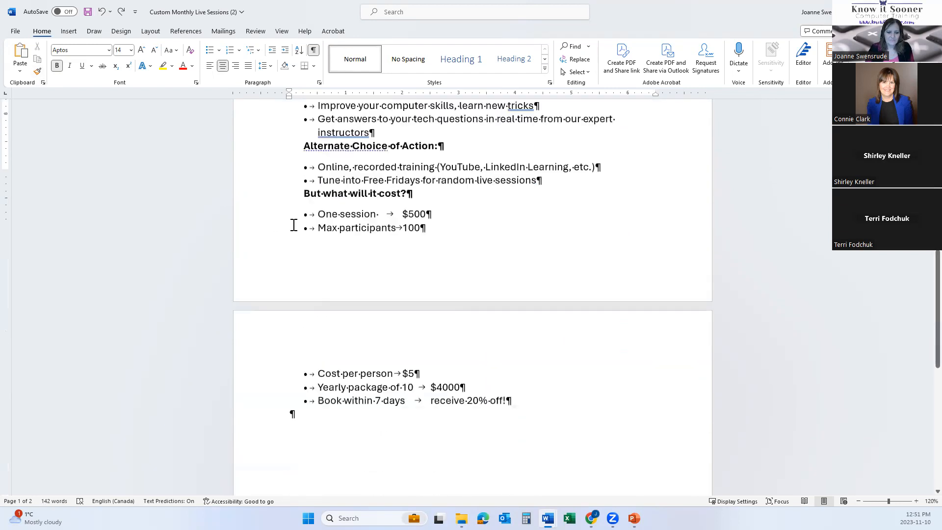
{"action": "scroll", "coordinate": [294, 224], "scroll_direction": "up", "scroll_amount": 15}
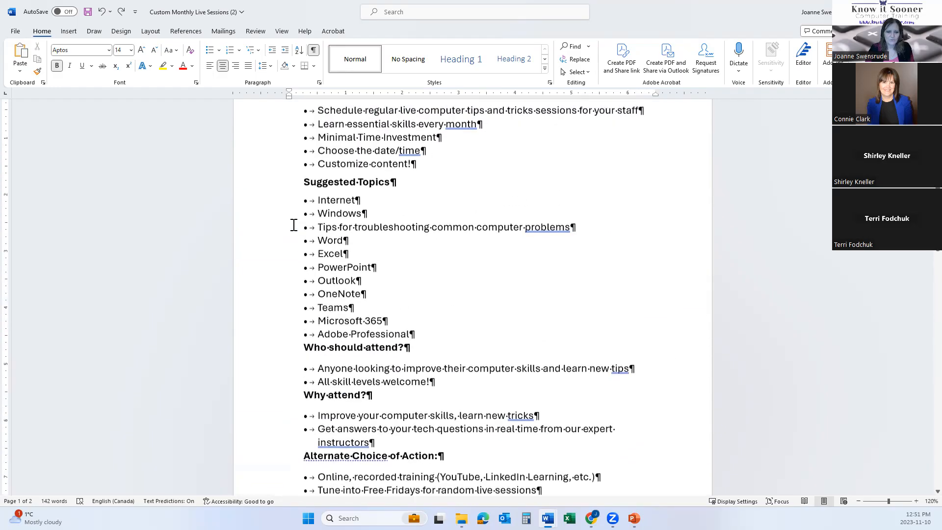
{"action": "left_click", "coordinate": [253, 206]}
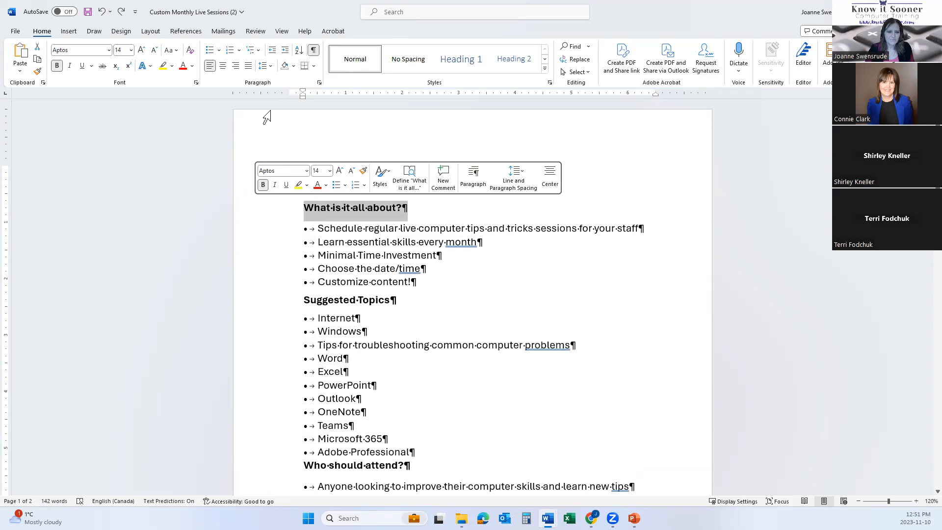
{"action": "left_click", "coordinate": [275, 308]}
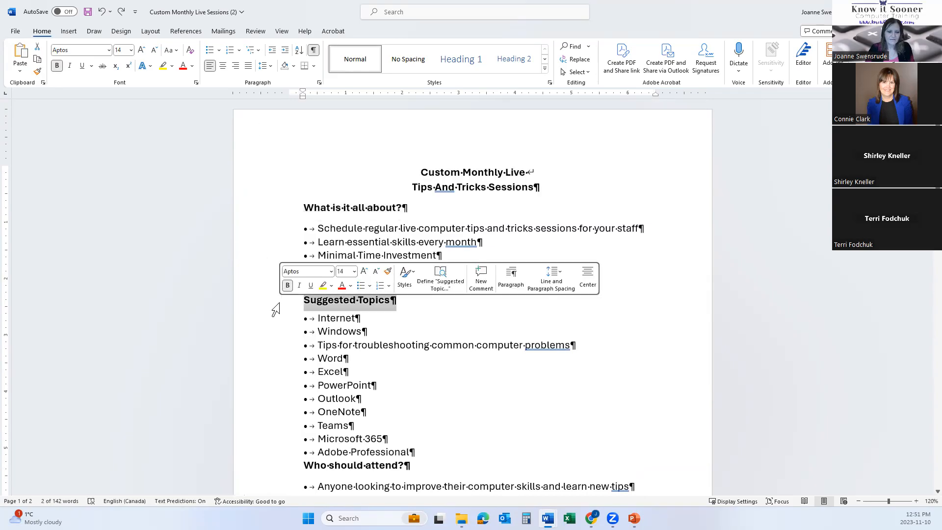
{"action": "left_click", "coordinate": [37, 72]}
{"action": "left_click", "coordinate": [258, 208]}
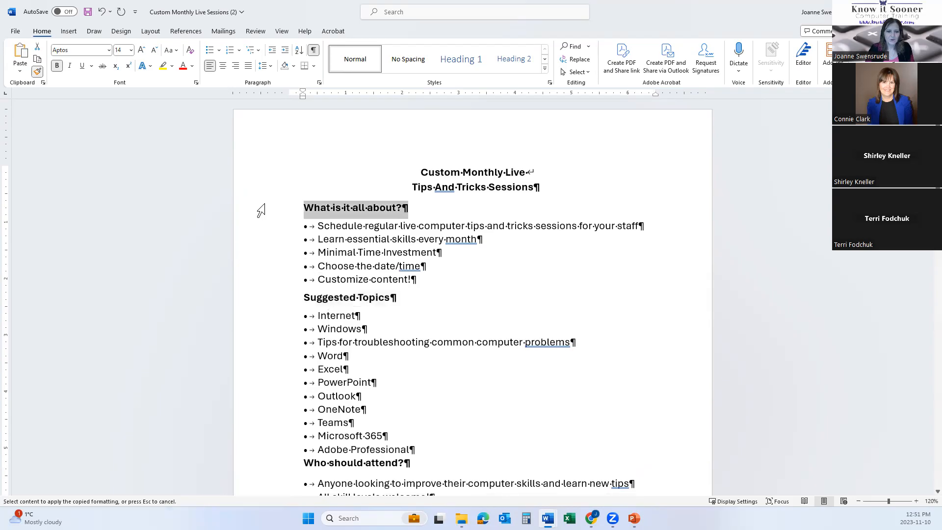
- Apply the copied heading formatting to "Who should attend?", "Why attend?", "Alternate Choice of Action:" and "But what will it cost?", and turn off Format Painter
{"action": "scroll", "coordinate": [261, 210], "scroll_direction": "down", "scroll_amount": 3}
{"action": "left_click", "coordinate": [267, 273]}
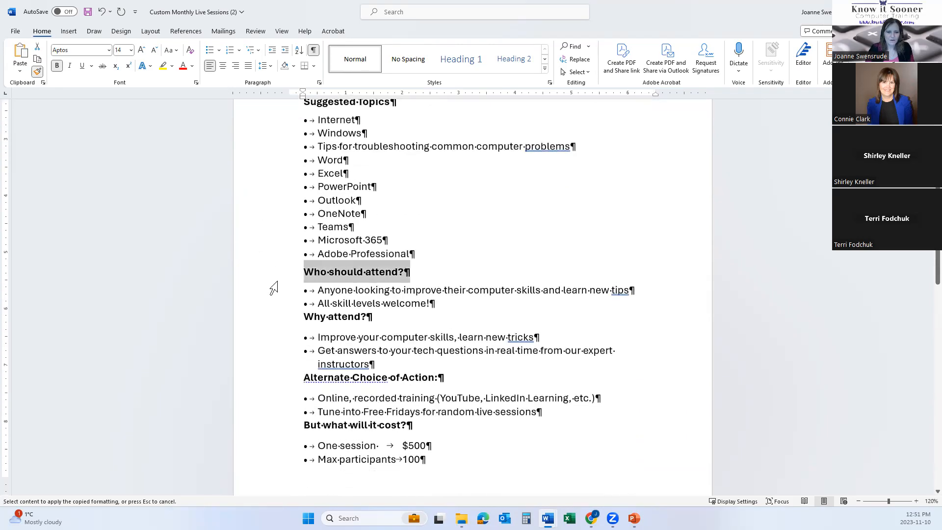
{"action": "left_click", "coordinate": [281, 324]}
{"action": "left_click", "coordinate": [278, 390]}
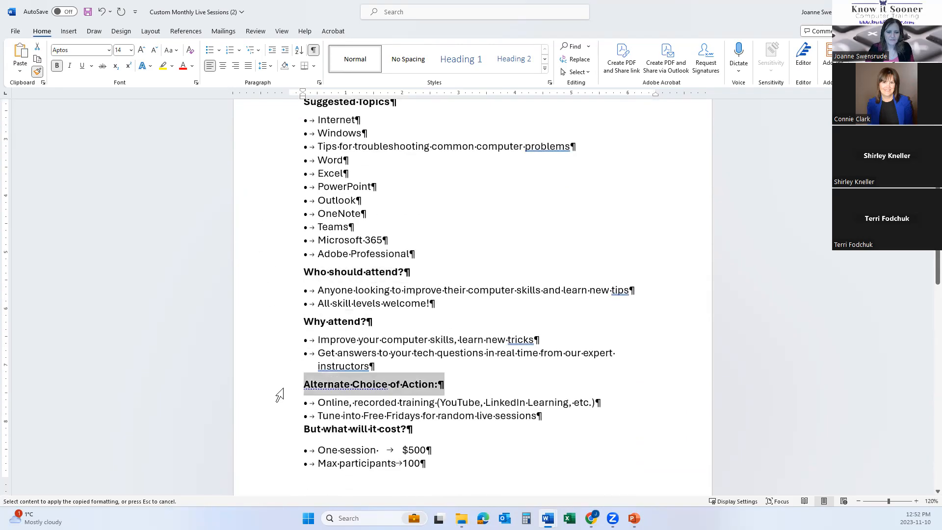
{"action": "left_click", "coordinate": [284, 429]}
{"action": "scroll", "coordinate": [284, 405], "scroll_direction": "down", "scroll_amount": 4}
{"action": "scroll", "coordinate": [279, 371], "scroll_direction": "up", "scroll_amount": 3}
{"action": "scroll", "coordinate": [277, 363], "scroll_direction": "up", "scroll_amount": 1}
{"action": "key", "text": "Escape"}
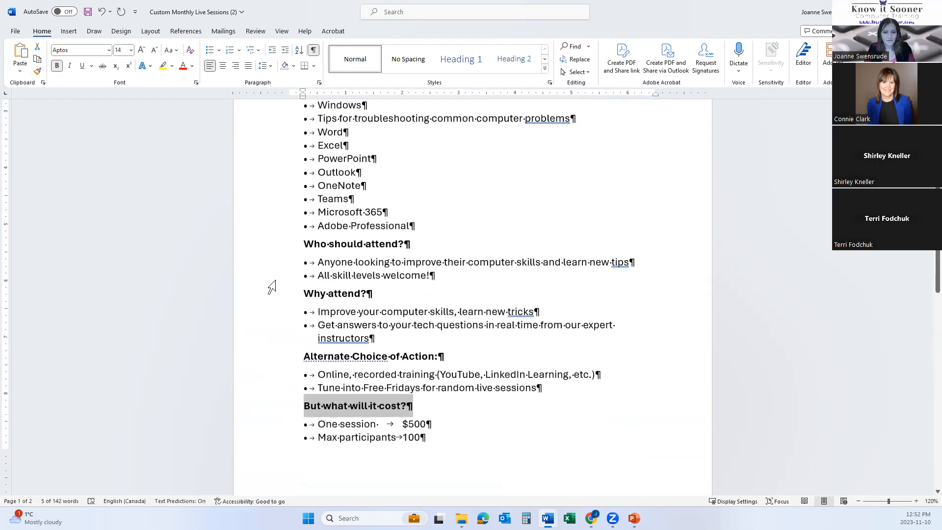
- Reduce the document's top and bottom margins on the ruler until all the price lines fit on the first page
{"action": "scroll", "coordinate": [274, 289], "scroll_direction": "up", "scroll_amount": 2}
{"action": "scroll", "coordinate": [274, 280], "scroll_direction": "up", "scroll_amount": 5}
{"action": "scroll", "coordinate": [274, 275], "scroll_direction": "down", "scroll_amount": 14}
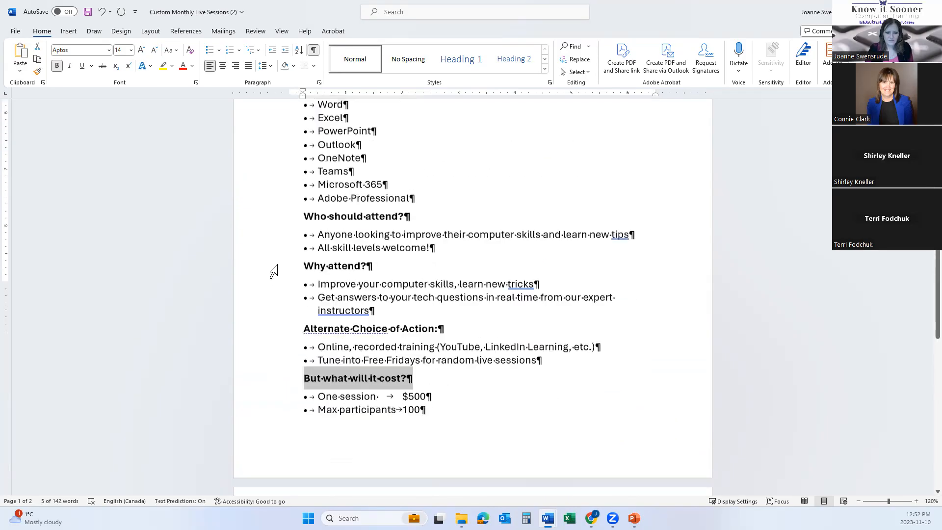
{"action": "scroll", "coordinate": [275, 269], "scroll_direction": "down", "scroll_amount": 2}
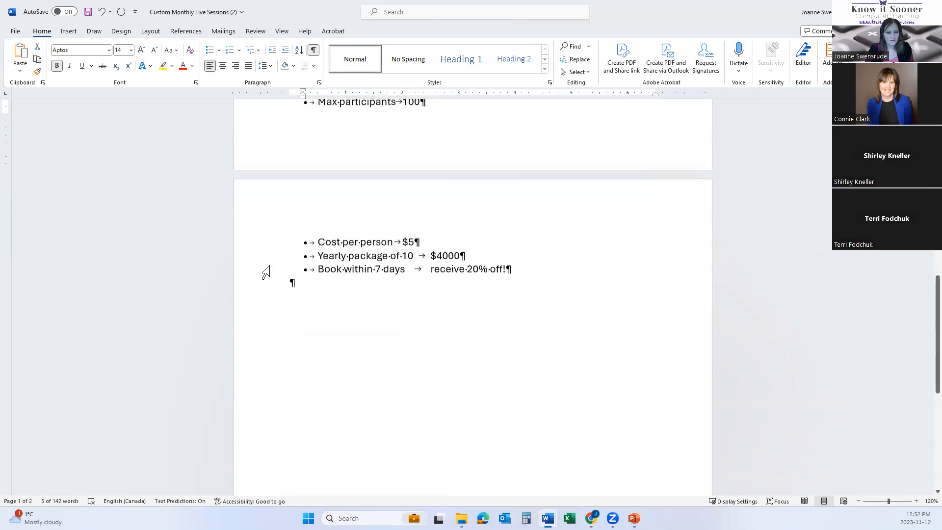
{"action": "scroll", "coordinate": [265, 271], "scroll_direction": "up", "scroll_amount": 7}
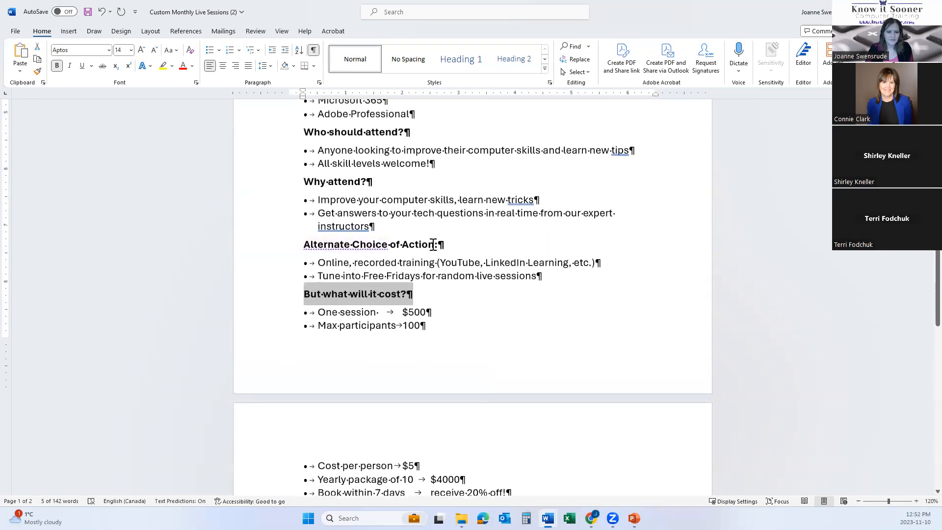
{"action": "left_click", "coordinate": [481, 262]}
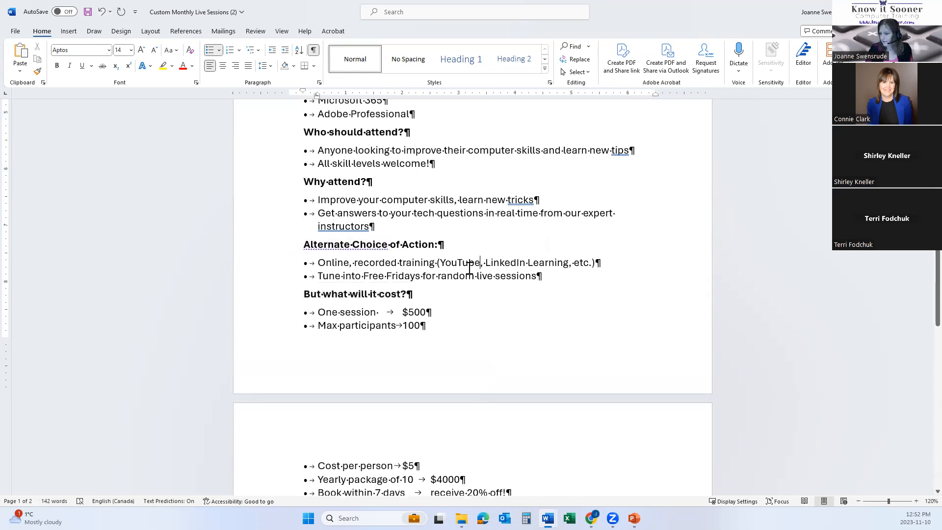
{"action": "scroll", "coordinate": [469, 269], "scroll_direction": "down", "scroll_amount": 6, "text": "ctrl"}
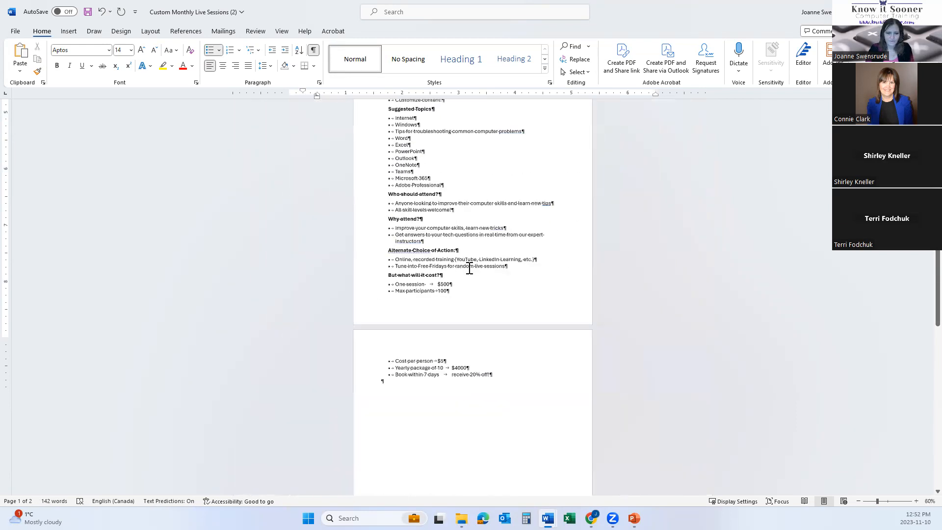
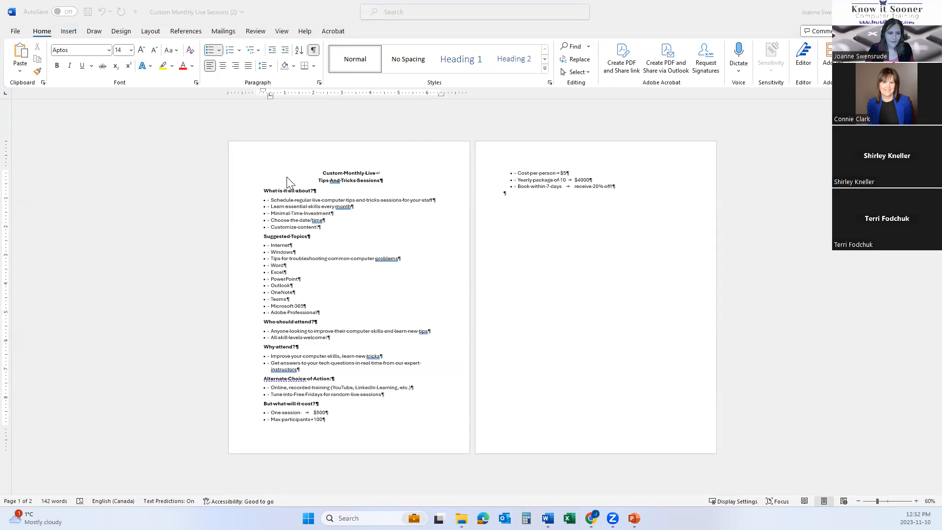
{"action": "left_click", "coordinate": [309, 187]}
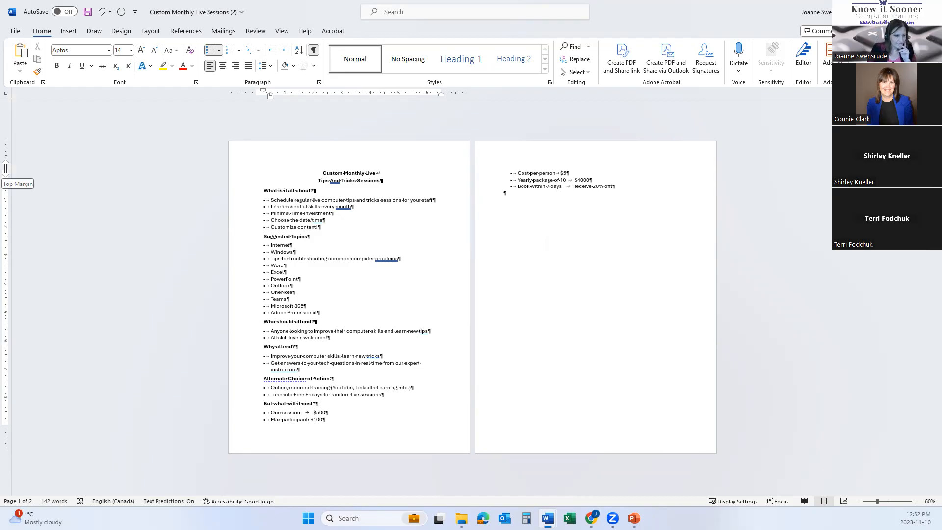
{"action": "left_click_drag", "start_coordinate": [6, 168], "coordinate": [4, 163]}
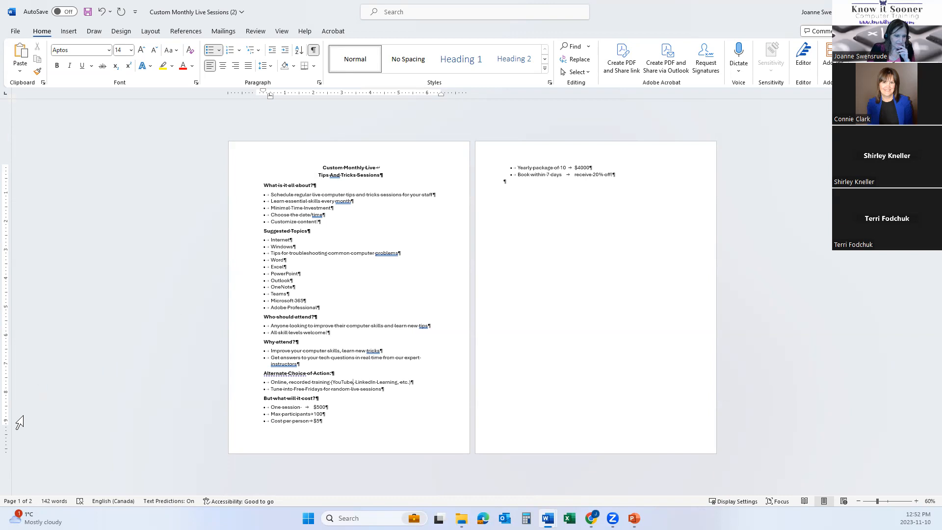
{"action": "left_click_drag", "start_coordinate": [5, 424], "coordinate": [4, 440]}
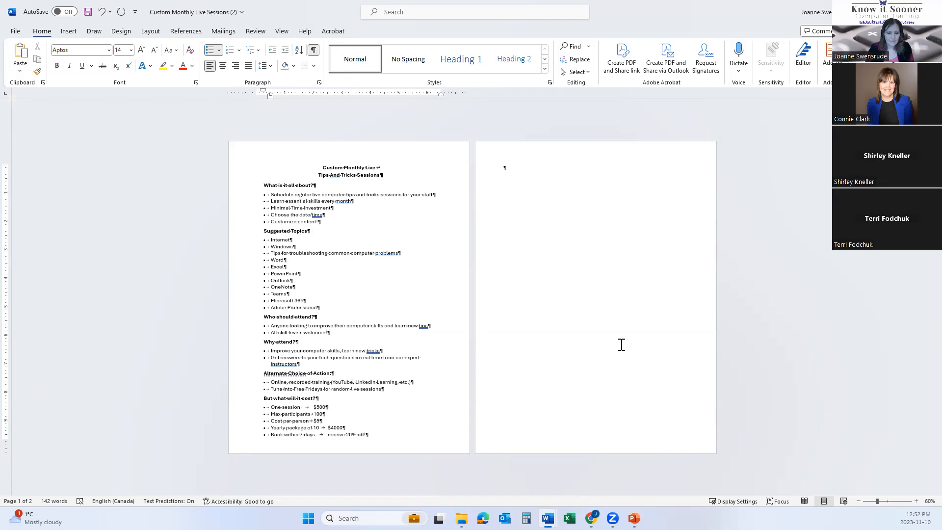
- Delete the empty paragraph on the second page, undoing it once to compare the page with formatting marks hidden and shown
{"action": "left_click", "coordinate": [518, 170]}
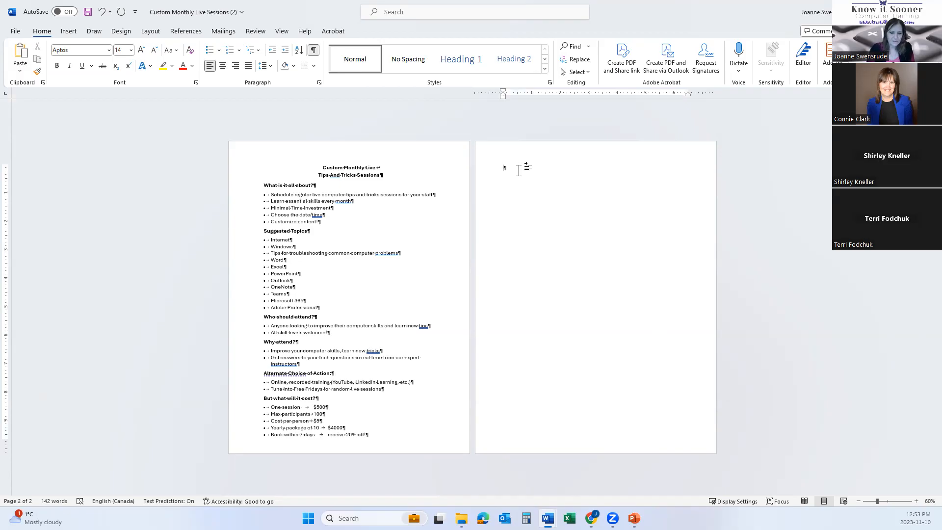
{"action": "key", "text": "BackSpace"}
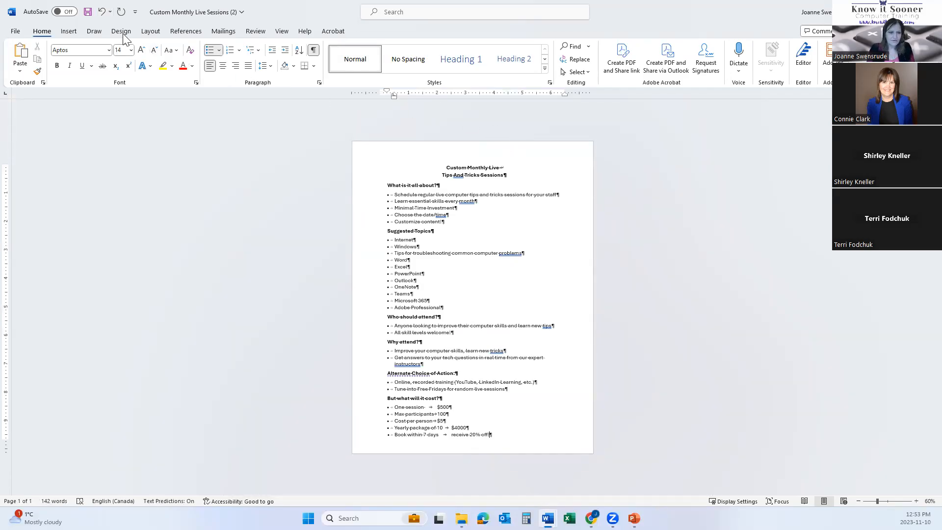
{"action": "left_click", "coordinate": [102, 12]}
{"action": "left_click", "coordinate": [313, 50]}
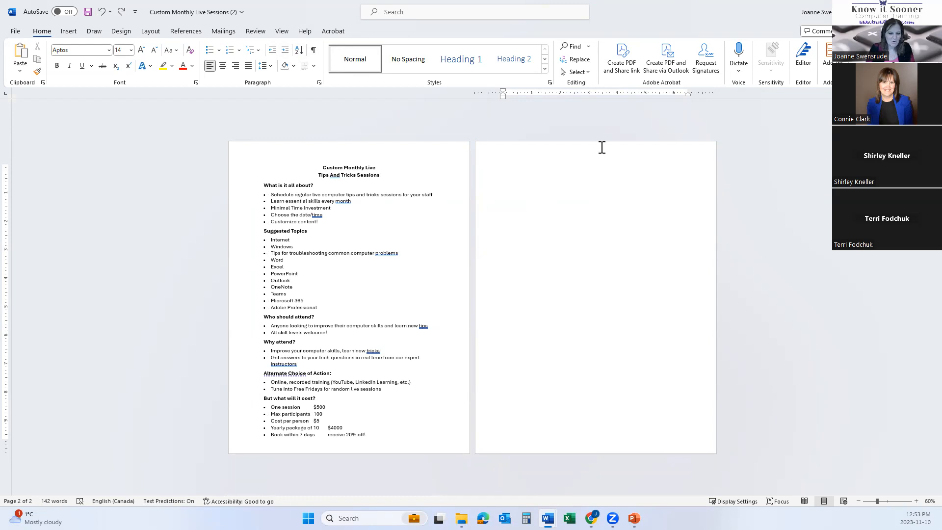
{"action": "left_click", "coordinate": [313, 51]}
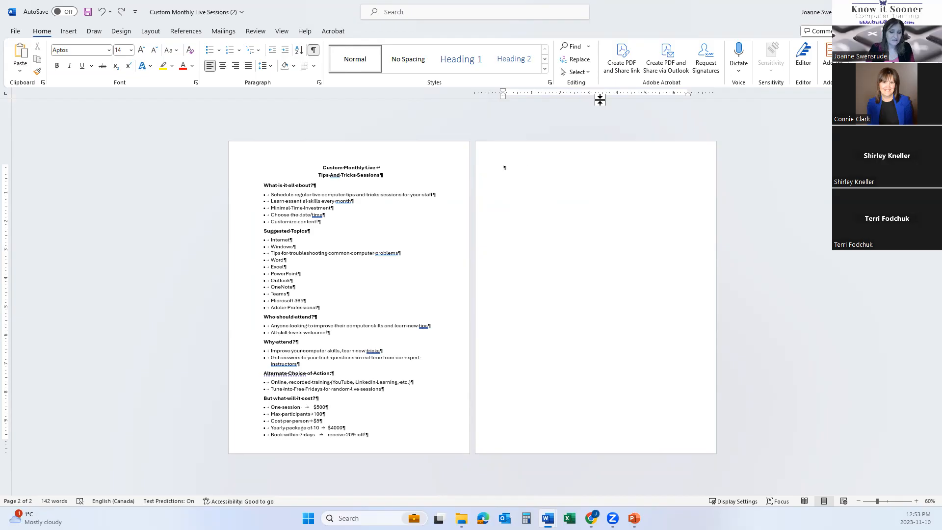
{"action": "key", "text": "BackSpace"}
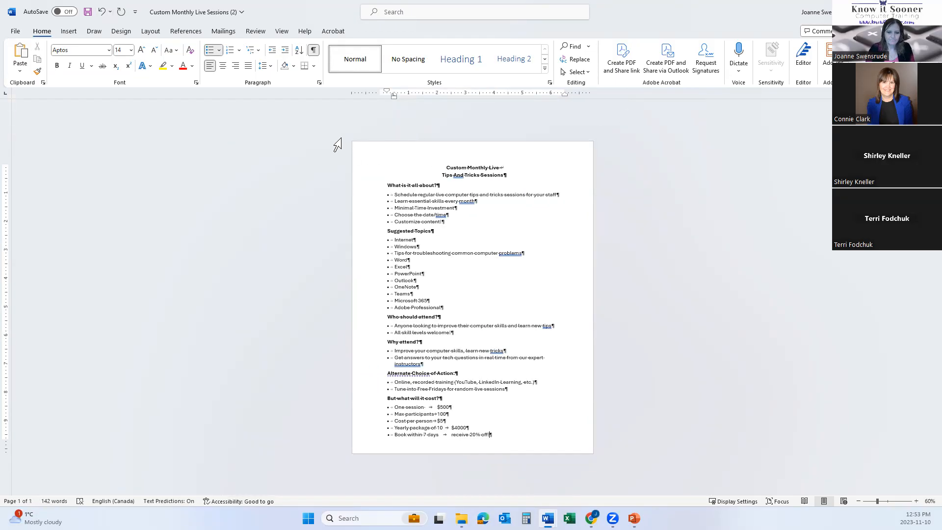
- Apply a page border with the Shadow setting to the whole document
{"action": "left_click", "coordinate": [123, 34]}
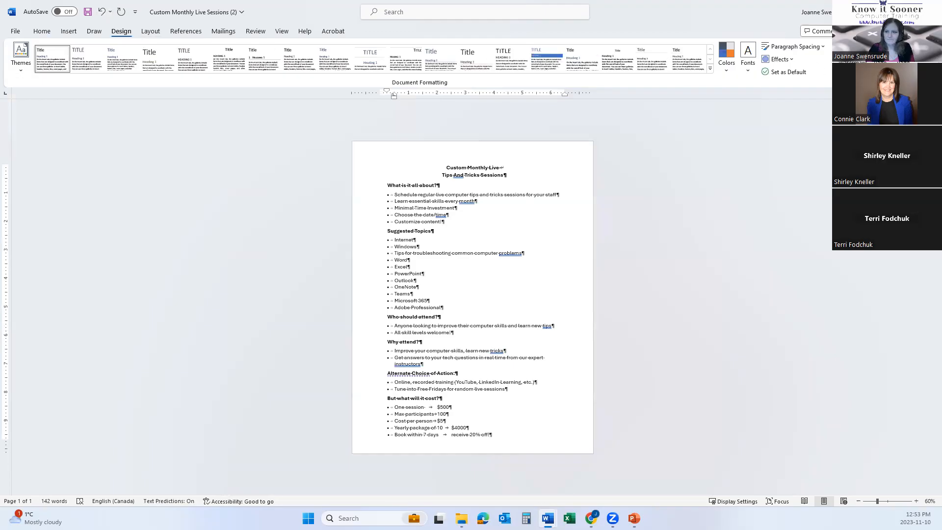
{"action": "left_click", "coordinate": [902, 55]}
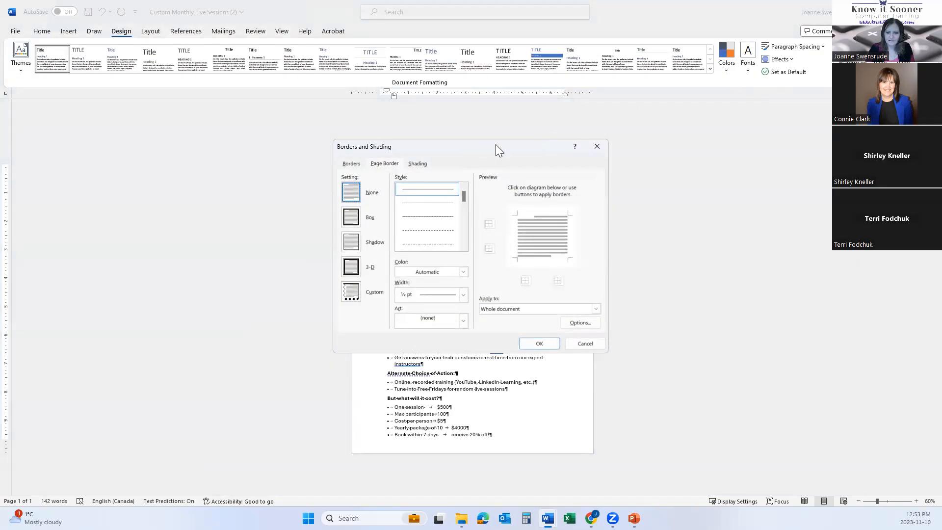
{"action": "left_click_drag", "start_coordinate": [495, 144], "coordinate": [740, 54]}
{"action": "left_click", "coordinate": [596, 176]}
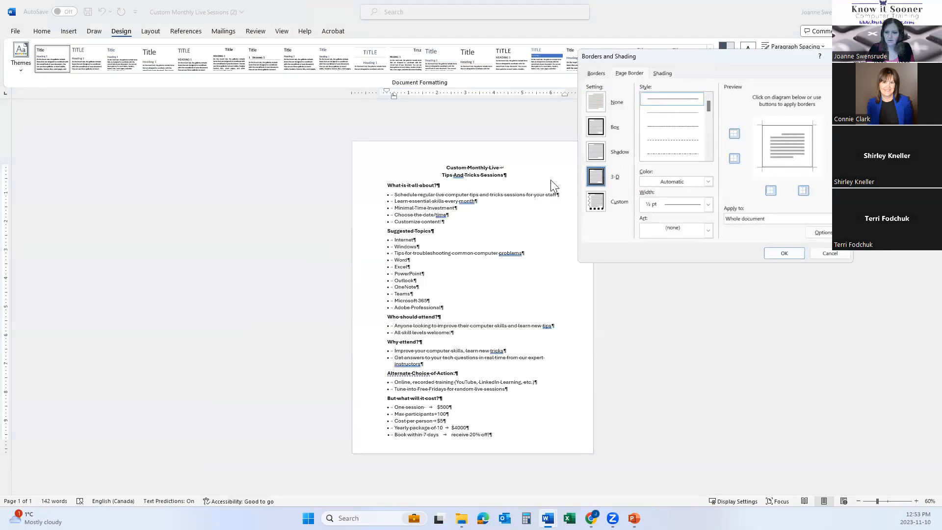
{"action": "left_click", "coordinate": [599, 149]}
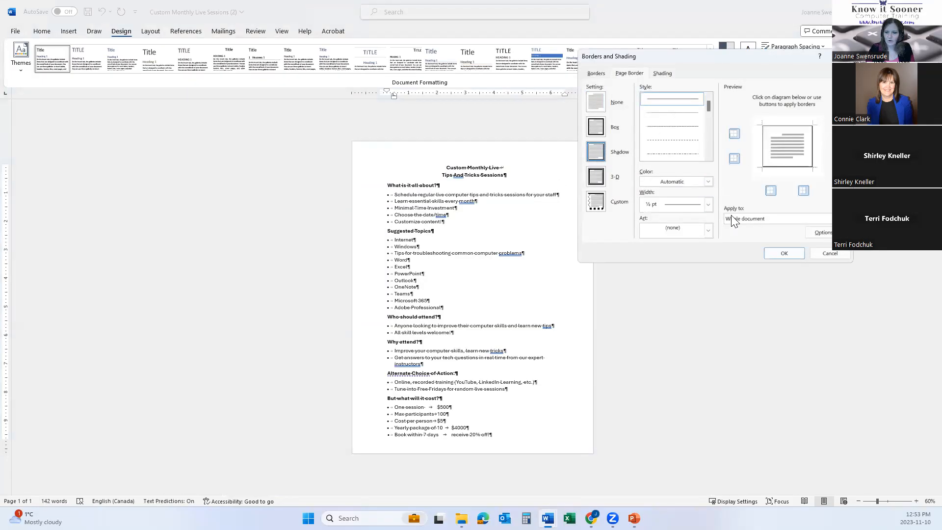
{"action": "left_click", "coordinate": [784, 253]}
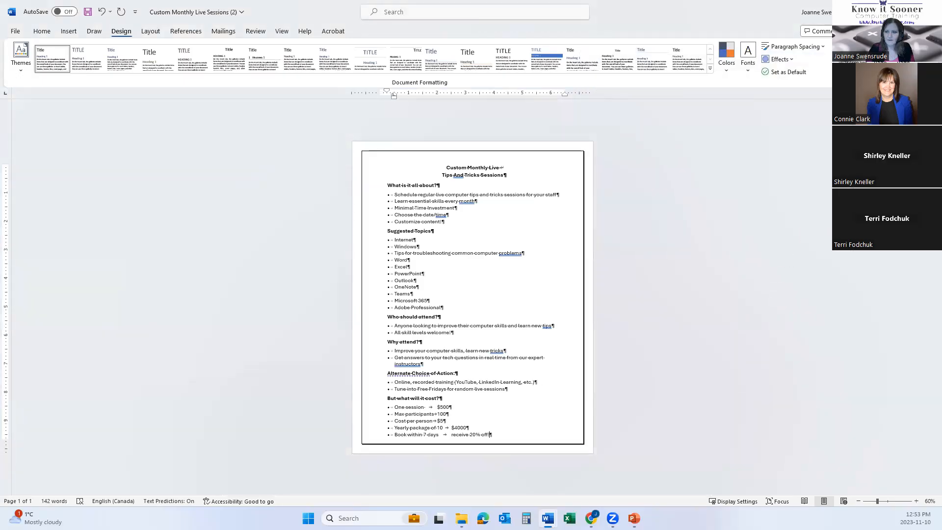
- Replace the page border with the dark green tree art border on the whole document, and raise the bottom margin slightly
{"action": "left_click", "coordinate": [903, 55]}
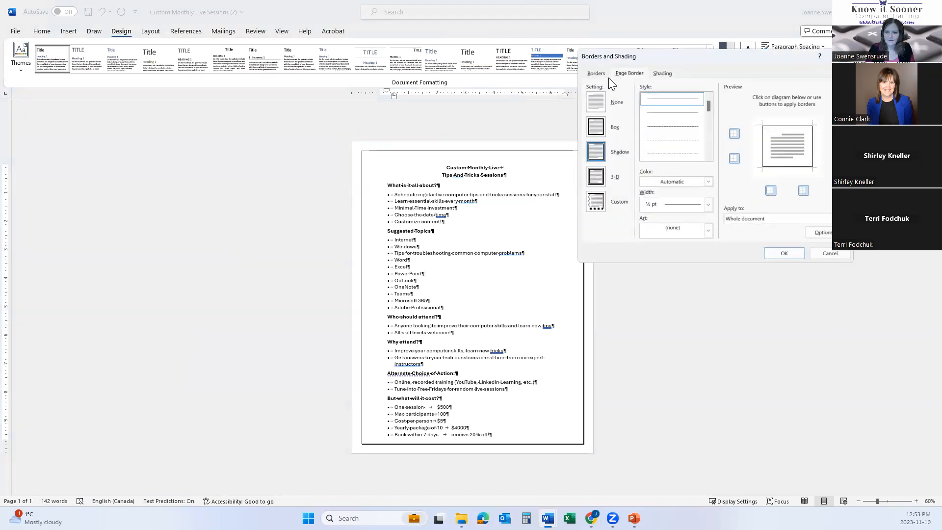
{"action": "left_click", "coordinate": [708, 230]}
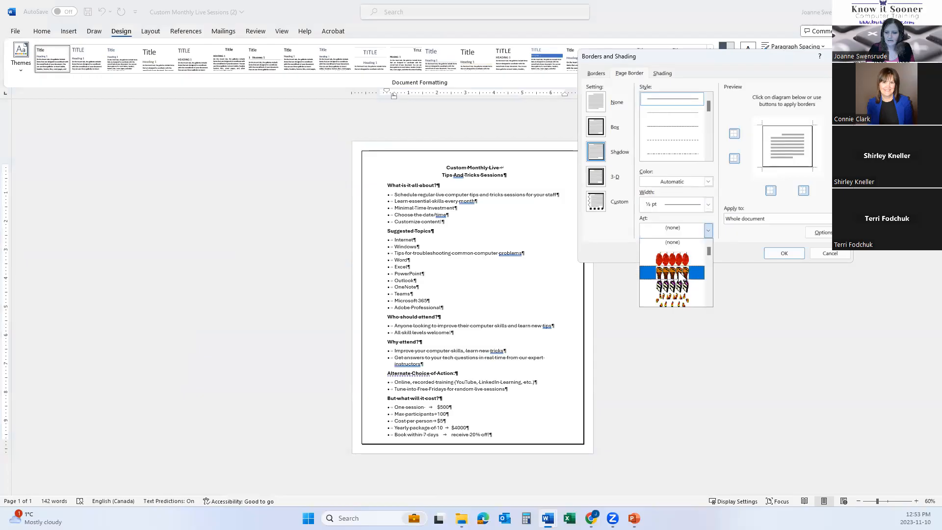
{"action": "scroll", "coordinate": [678, 272], "scroll_direction": "down", "scroll_amount": 3}
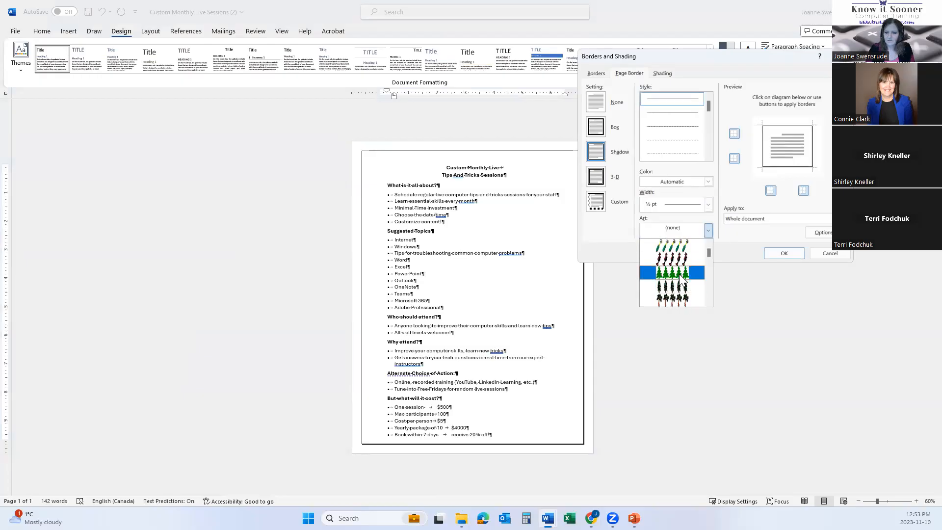
{"action": "scroll", "coordinate": [680, 273], "scroll_direction": "down", "scroll_amount": 5}
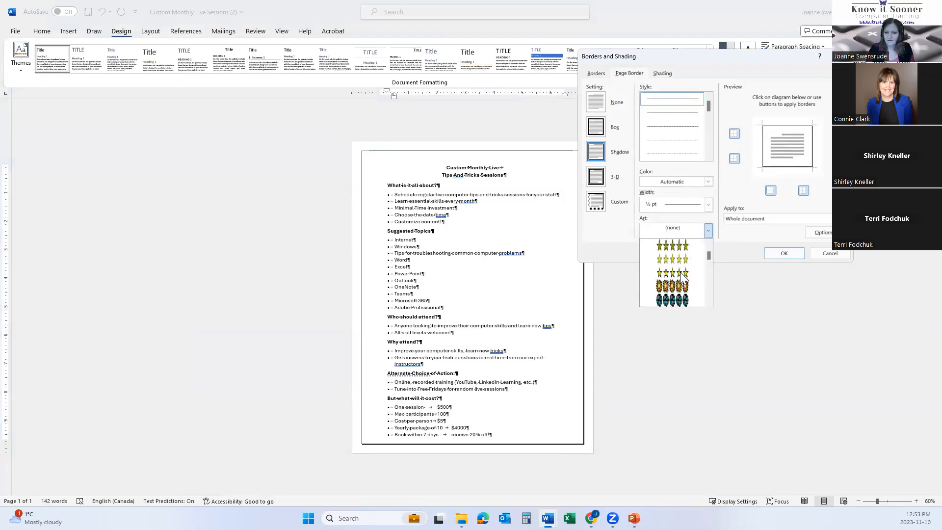
{"action": "left_click", "coordinate": [682, 274]}
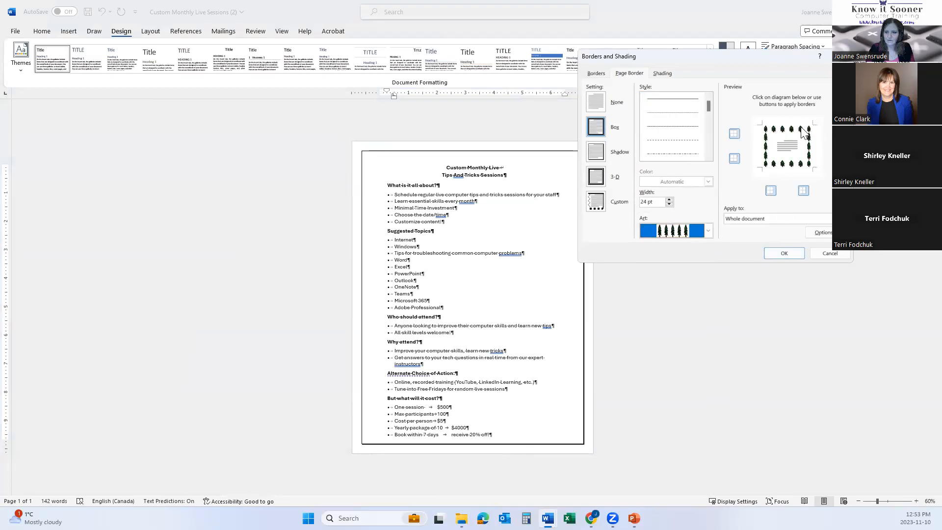
{"action": "left_click", "coordinate": [777, 252]}
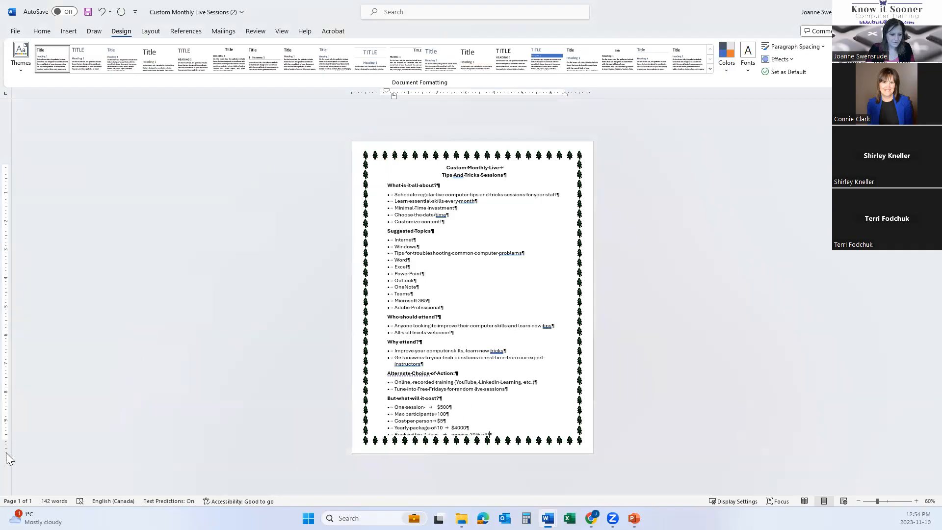
{"action": "left_click_drag", "start_coordinate": [4, 439], "coordinate": [3, 436]}
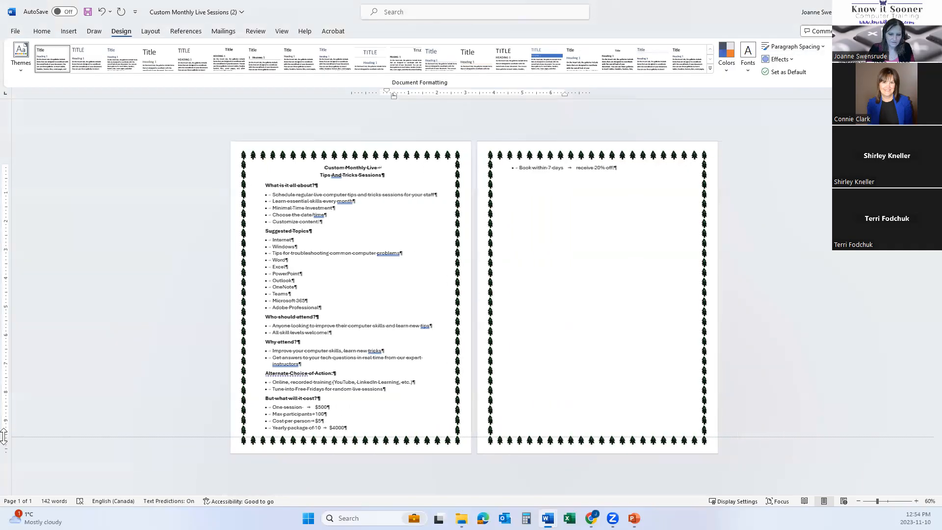
- Set the "What is it all about?" heading's paragraph spacing to 3 pt before and 3 pt after
{"action": "left_click", "coordinate": [247, 231]}
{"action": "left_click", "coordinate": [237, 185]}
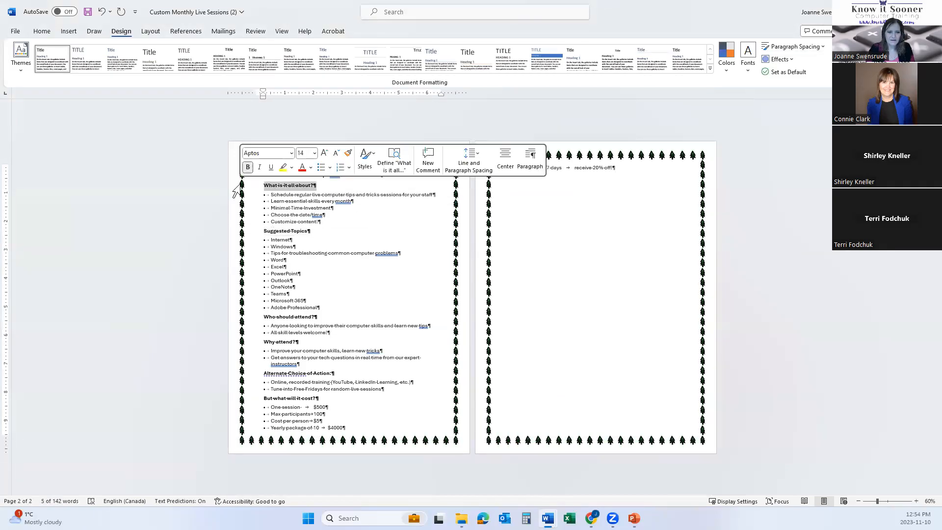
{"action": "left_click", "coordinate": [39, 32]}
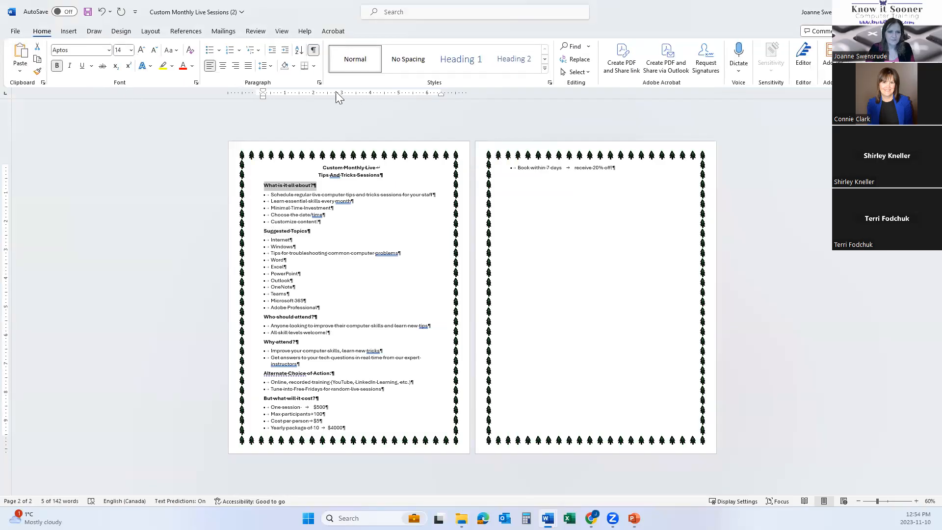
{"action": "left_click", "coordinate": [322, 84]}
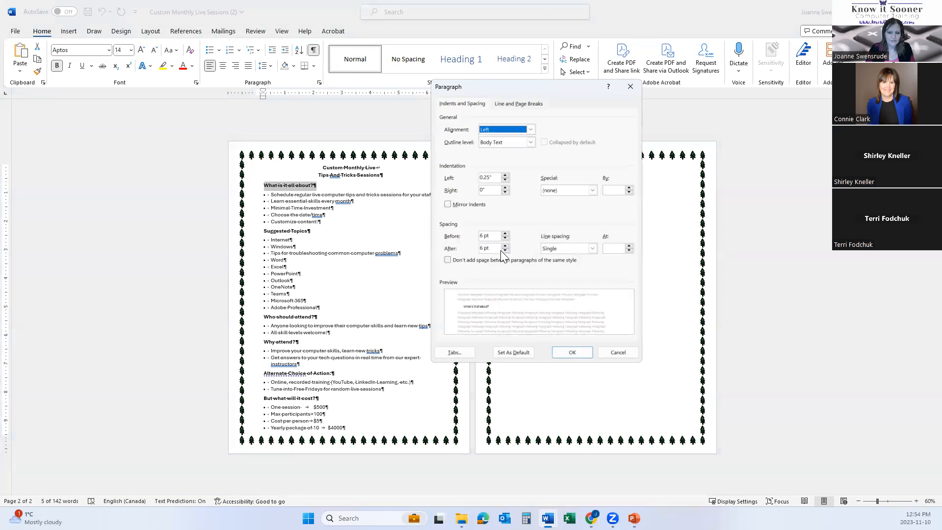
{"action": "left_click_drag", "start_coordinate": [494, 236], "coordinate": [467, 231]}
{"action": "type", "text": "3"}
{"action": "key", "text": "Tab"}
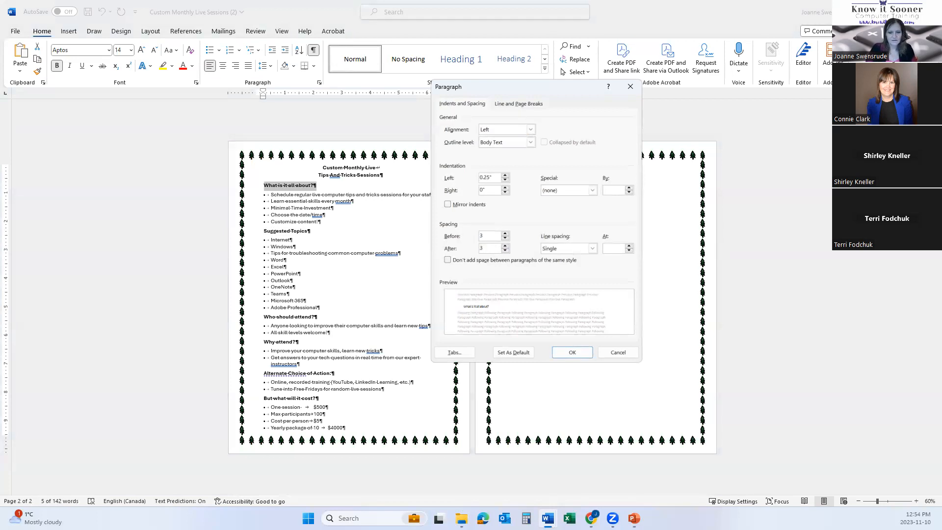
{"action": "left_click", "coordinate": [584, 353]}
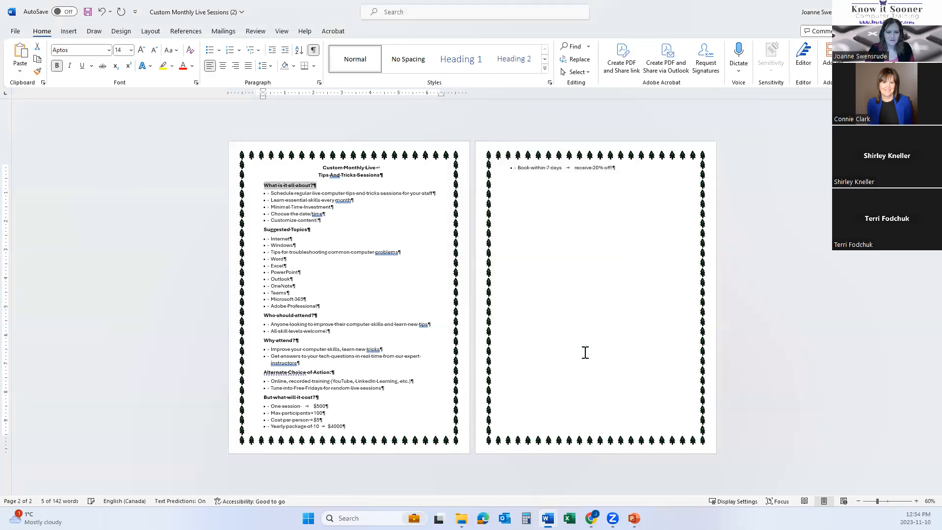
- Copy the "What is it all about?" heading's formatting to the five other section headings with Format Painter
{"action": "left_click", "coordinate": [37, 71]}
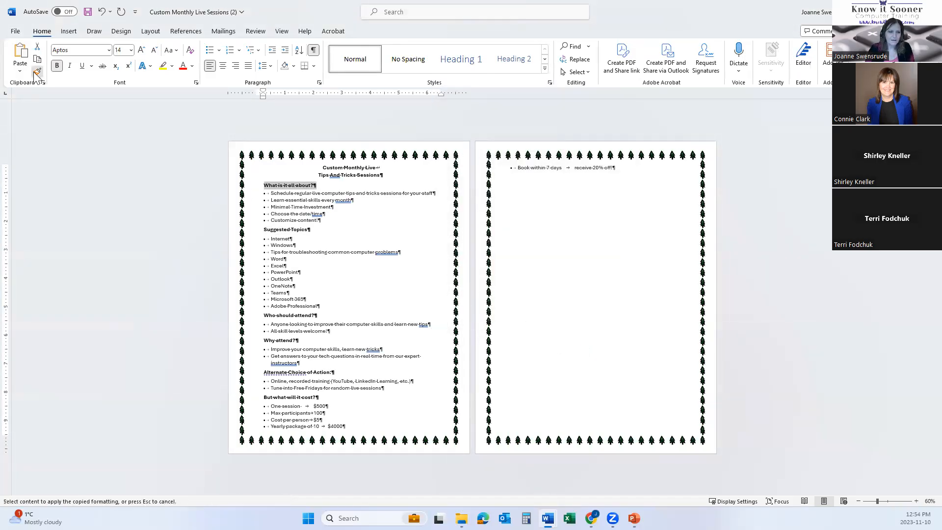
{"action": "left_click", "coordinate": [240, 230]}
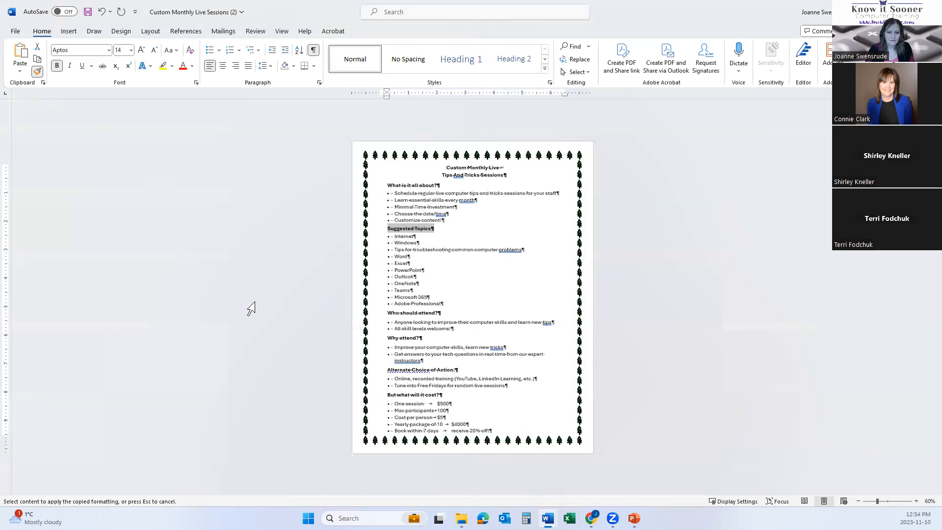
{"action": "left_click", "coordinate": [371, 314]}
{"action": "left_click", "coordinate": [371, 336]}
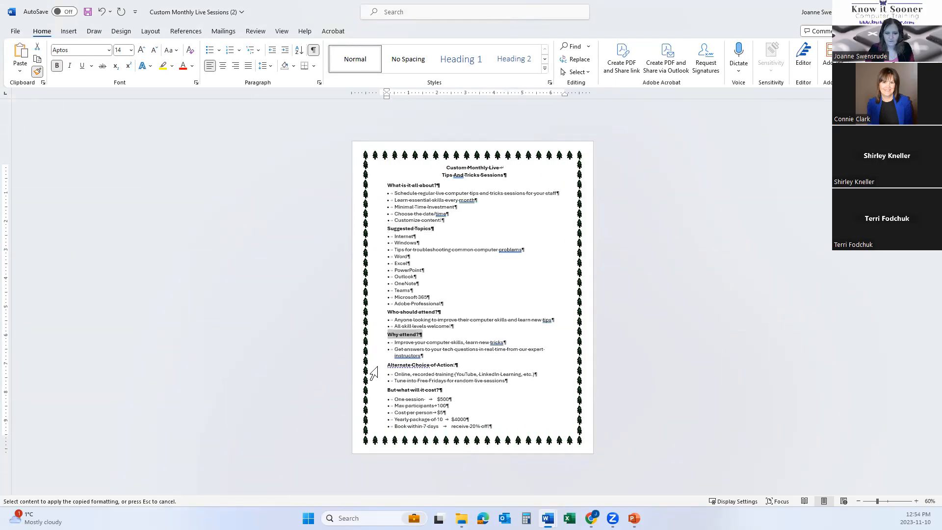
{"action": "left_click", "coordinate": [370, 366]}
{"action": "left_click", "coordinate": [371, 387]}
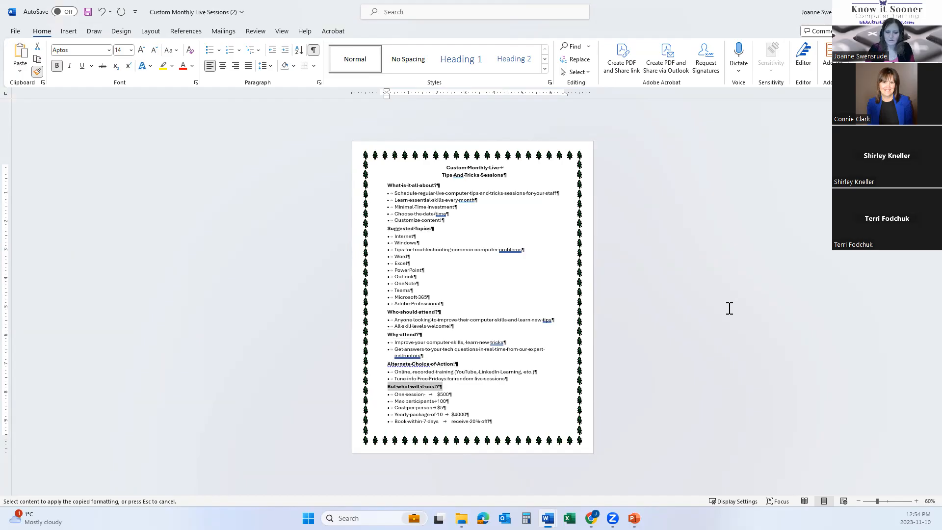
{"action": "key", "text": "Escape"}
{"action": "left_click", "coordinate": [556, 310]}
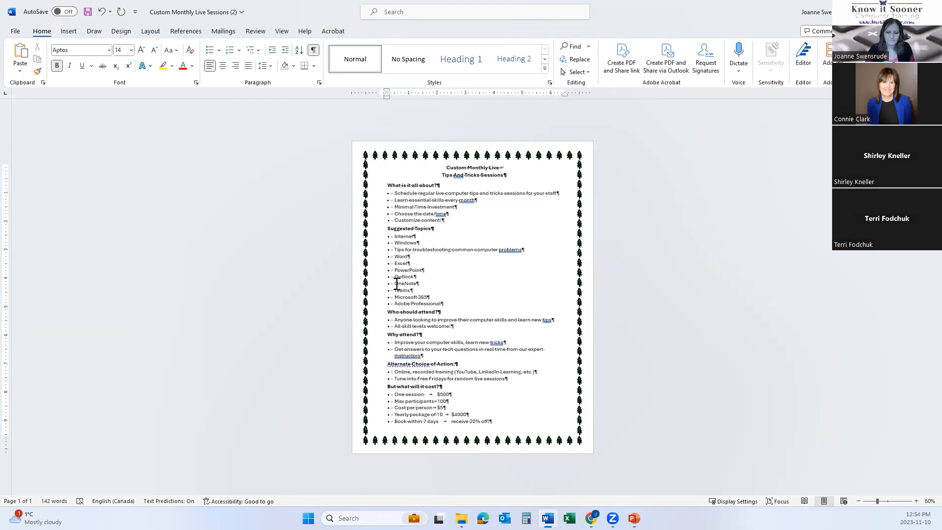
- Examine the line break between the two lines of the document title
{"action": "scroll", "coordinate": [398, 283], "scroll_direction": "up", "scroll_amount": 5, "text": "ctrl"}
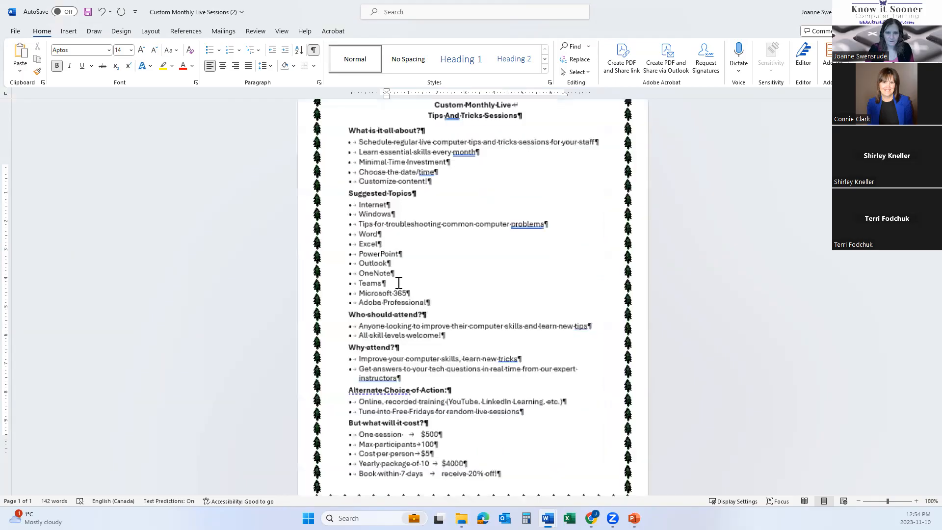
{"action": "scroll", "coordinate": [399, 283], "scroll_direction": "up", "scroll_amount": 3}
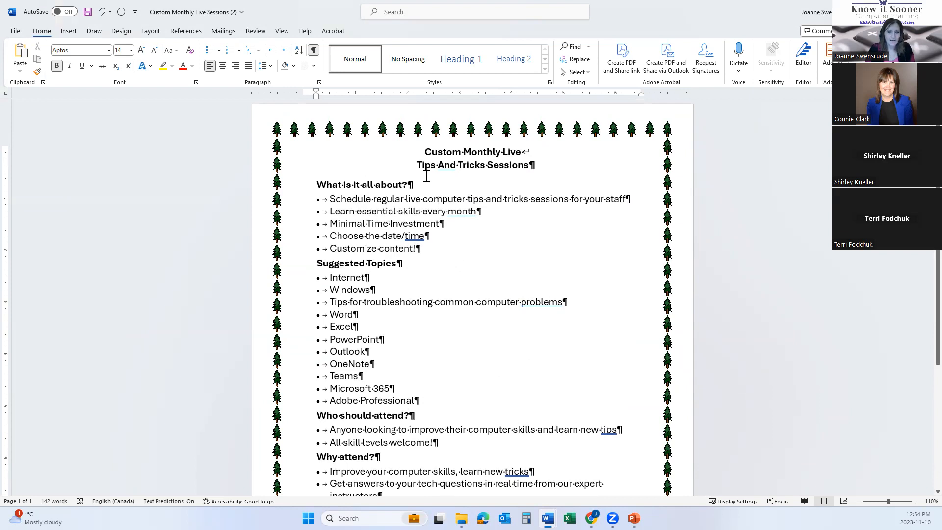
{"action": "left_click_drag", "start_coordinate": [418, 169], "coordinate": [539, 165]}
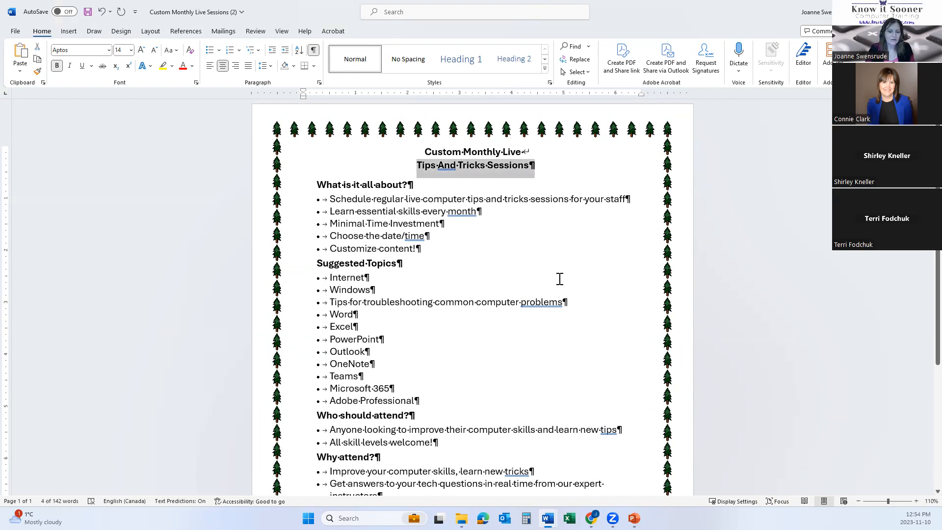
{"action": "left_click", "coordinate": [523, 274]}
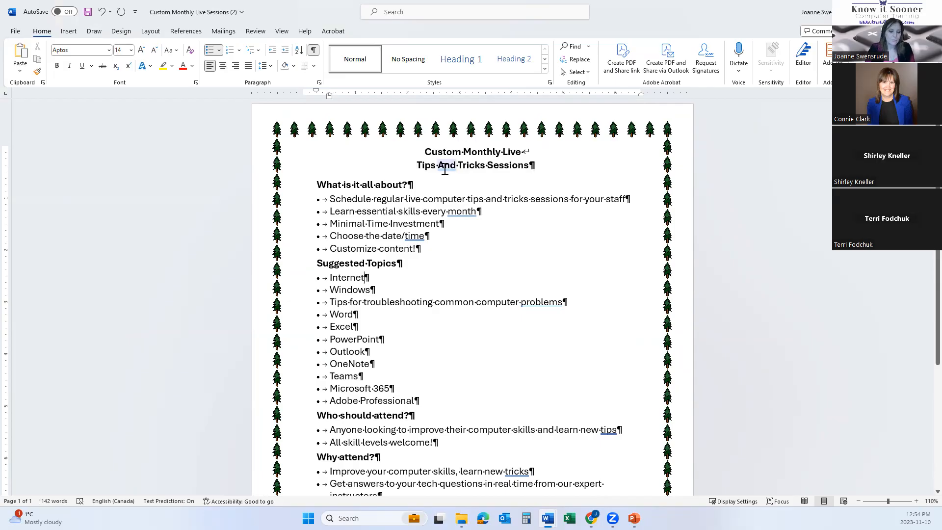
{"action": "left_click", "coordinate": [476, 166]}
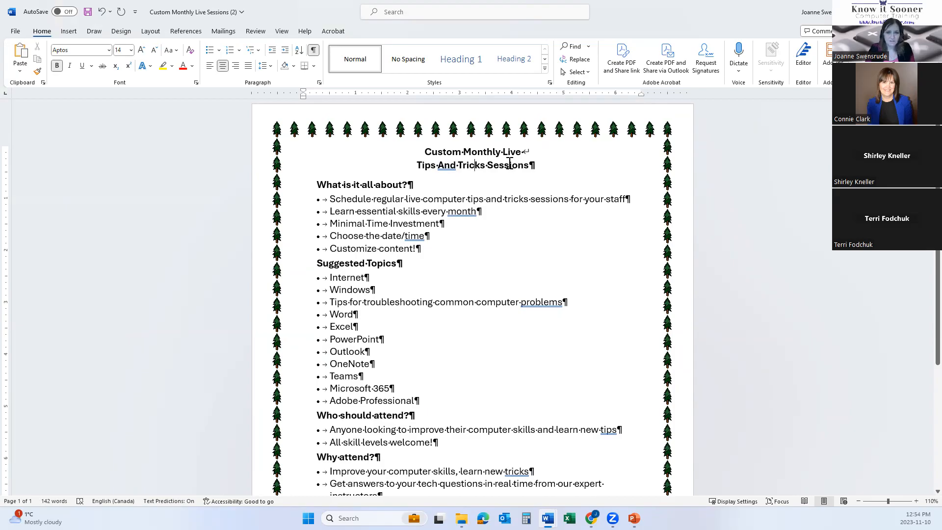
- Add a third bullet under "Alternate Choice of Action" reading "Monthly Lunch Bytes courses.knowitsooner.com"
{"action": "scroll", "coordinate": [456, 267], "scroll_direction": "down", "scroll_amount": 3}
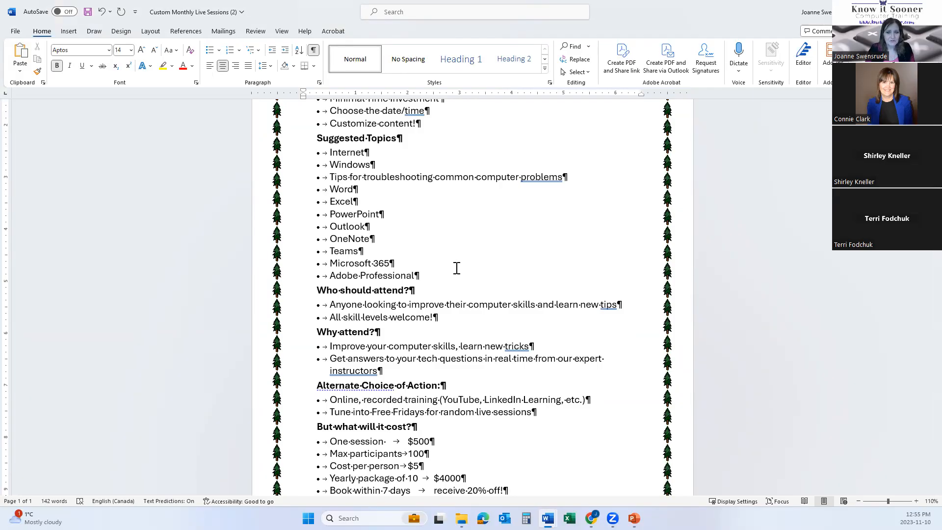
{"action": "scroll", "coordinate": [456, 268], "scroll_direction": "down", "scroll_amount": 1}
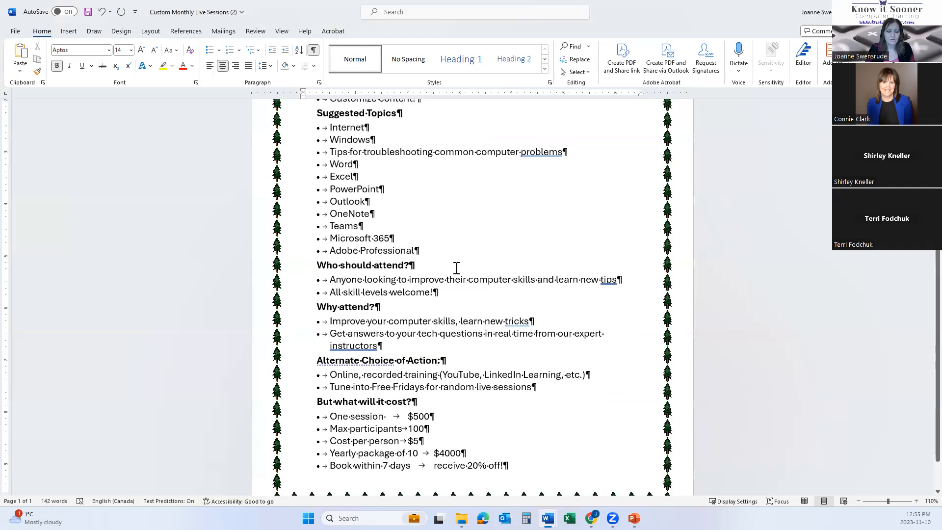
{"action": "scroll", "coordinate": [682, 339], "scroll_direction": "down", "scroll_amount": 2}
{"action": "left_click", "coordinate": [535, 347]}
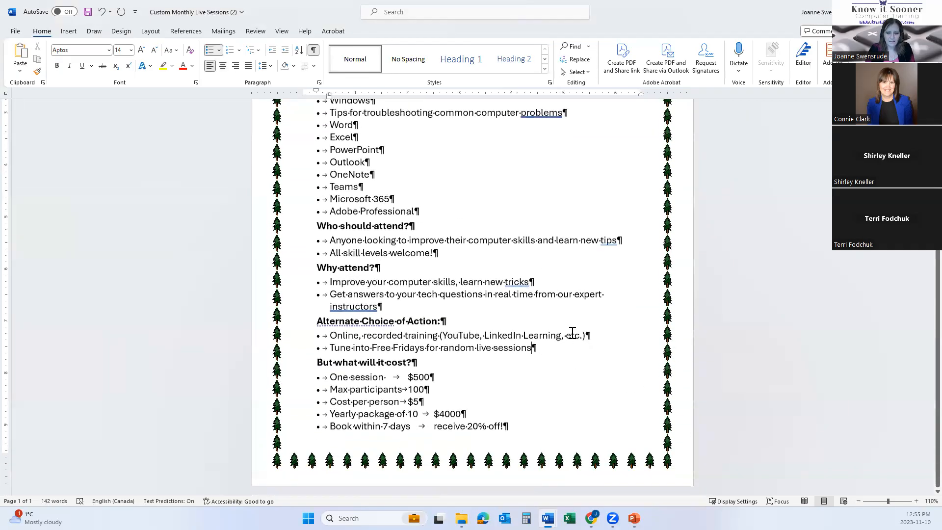
{"action": "key", "text": "Return"}
{"action": "type", "text": "Monthly Lunch Bytes"}
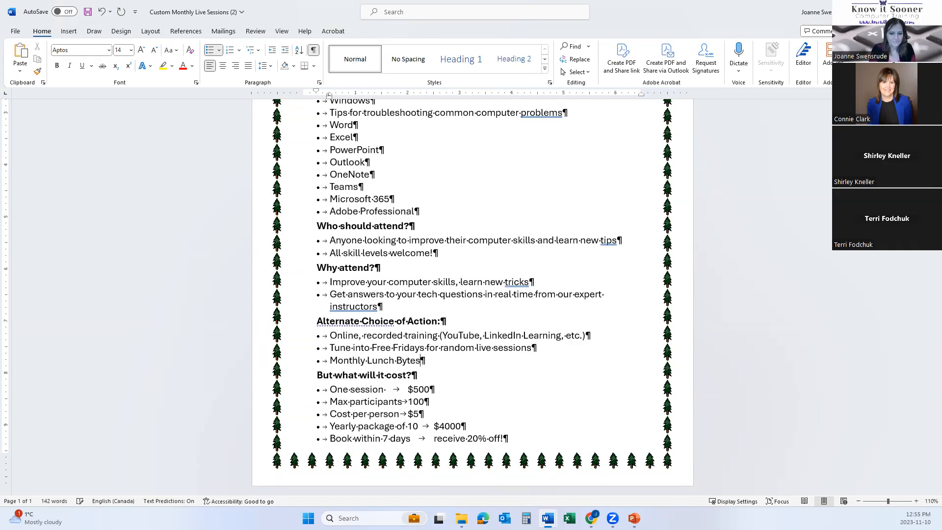
{"action": "type", "text": " c"}
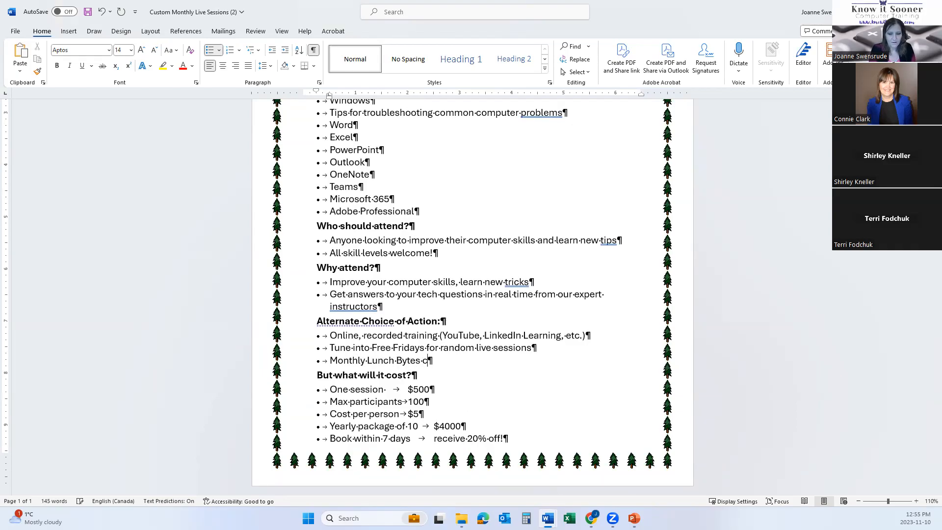
{"action": "type", "text": "ourses.kn"}
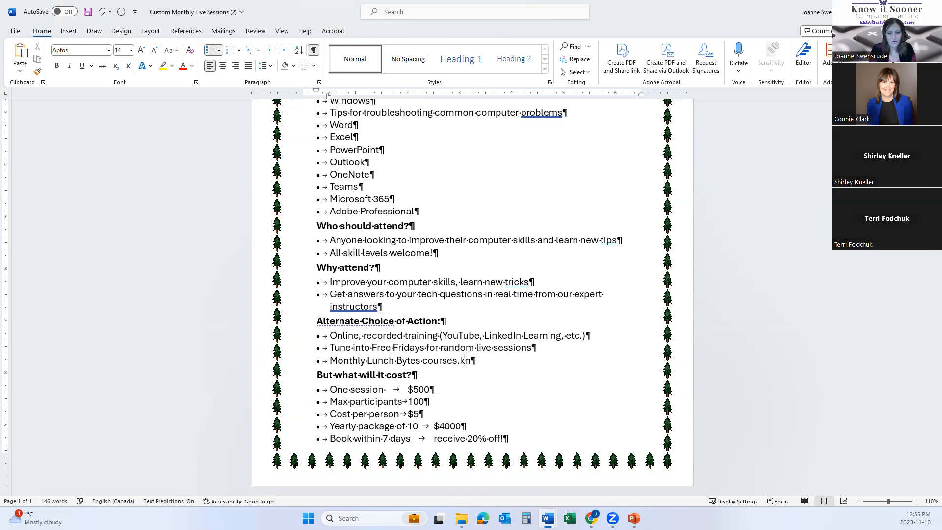
{"action": "type", "text": "owitsooner.com"}
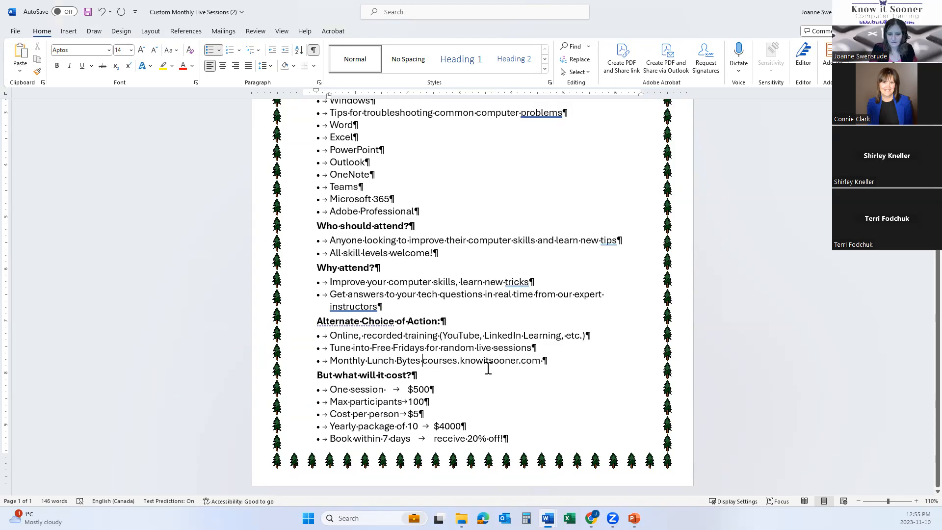
- Try splitting courses.knowitsooner.com off into its own bullet, and undo the split
{"action": "key", "text": "Return"}
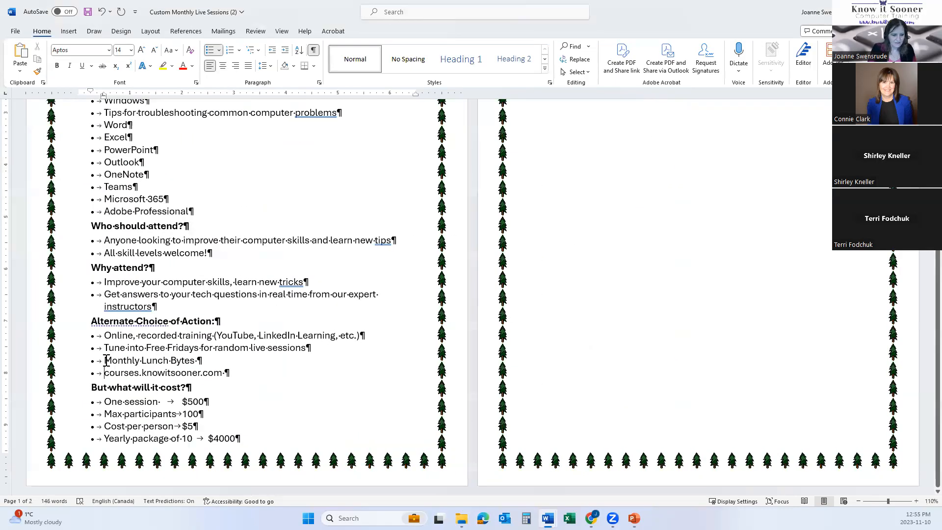
{"action": "left_click", "coordinate": [66, 380]}
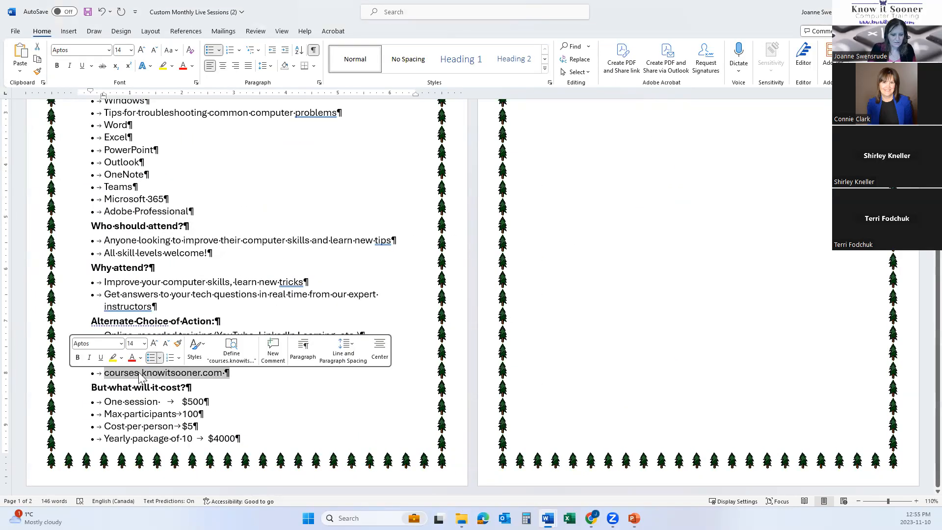
{"action": "left_click", "coordinate": [270, 385]}
{"action": "key", "text": "ctrl+z"}
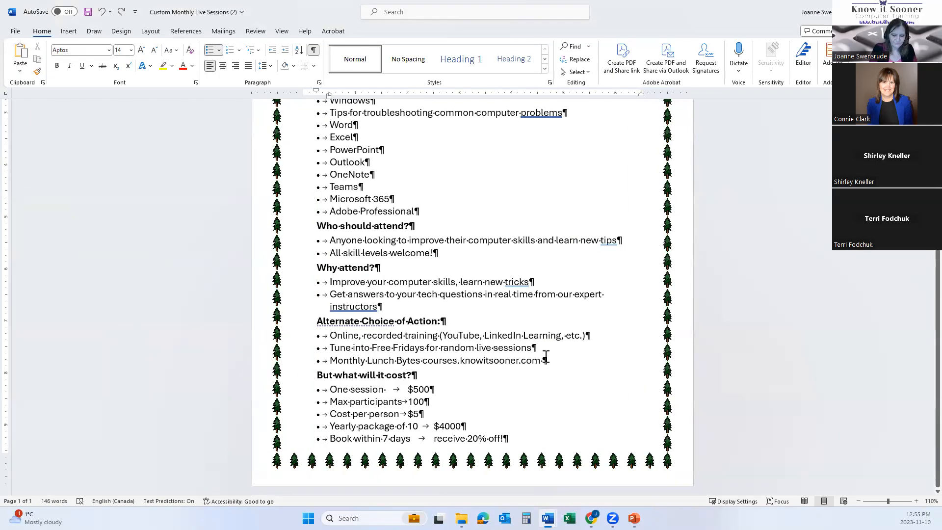
- Insert a manual line break before courses.knowitsooner.com, keeping it within the "Monthly Lunch Bytes" bullet
{"action": "key", "text": "ctrl+y"}
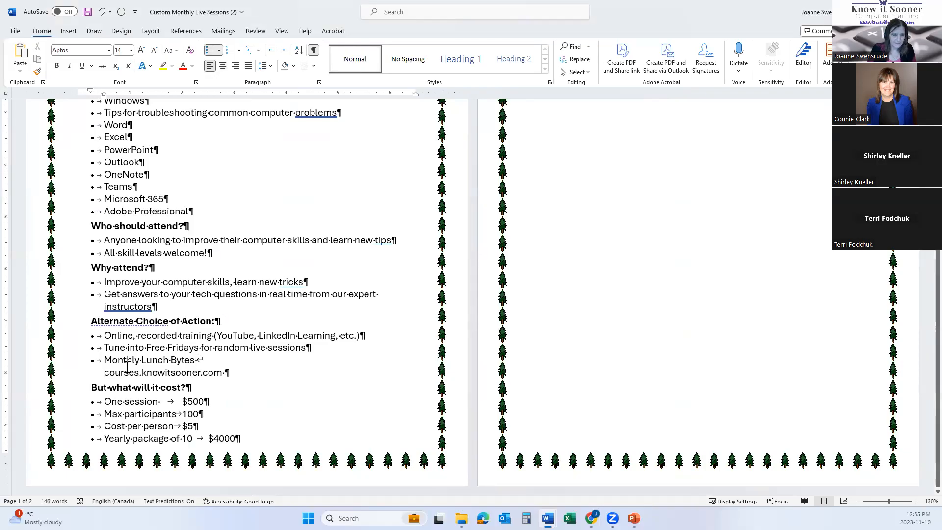
{"action": "scroll", "coordinate": [127, 367], "scroll_direction": "up", "scroll_amount": 7, "text": "ctrl"}
{"action": "left_click_drag", "start_coordinate": [181, 359], "coordinate": [181, 391]}
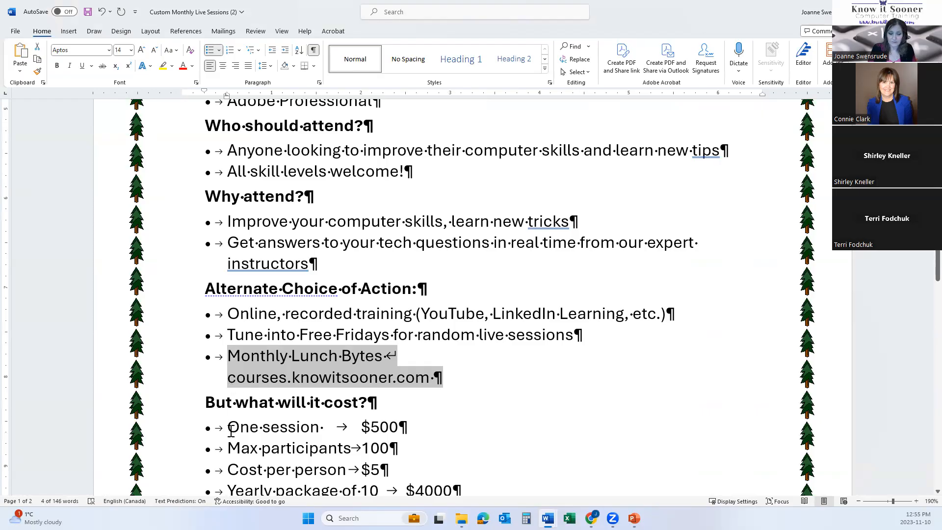
{"action": "left_click", "coordinate": [475, 389]}
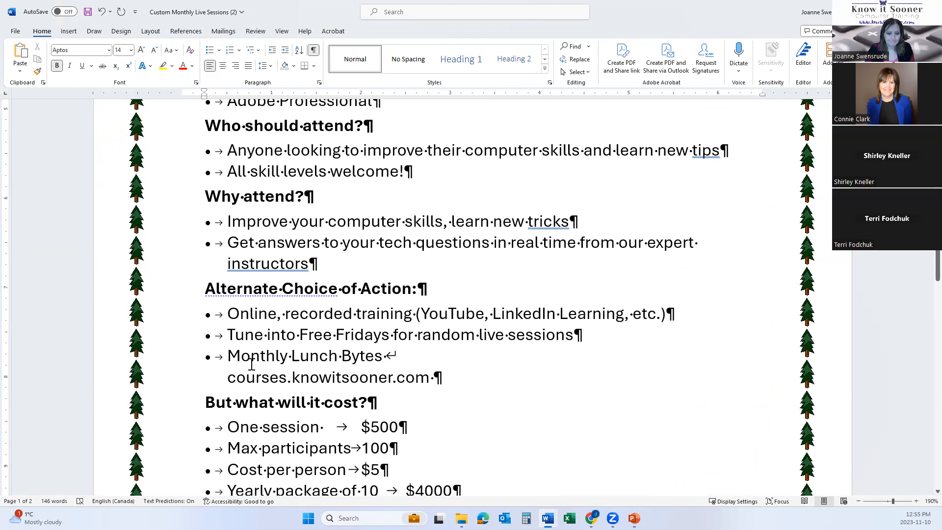
- Compare the single-line bullets under "Alternate Choice of Action" with the two-line "Monthly Lunch Bytes" bullet
{"action": "left_click_drag", "start_coordinate": [233, 310], "coordinate": [556, 332]}
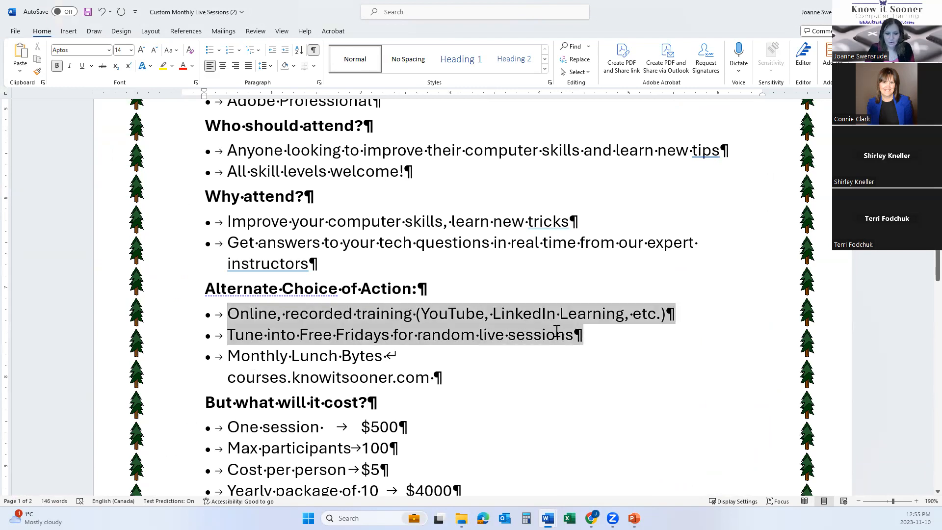
{"action": "left_click", "coordinate": [156, 335]}
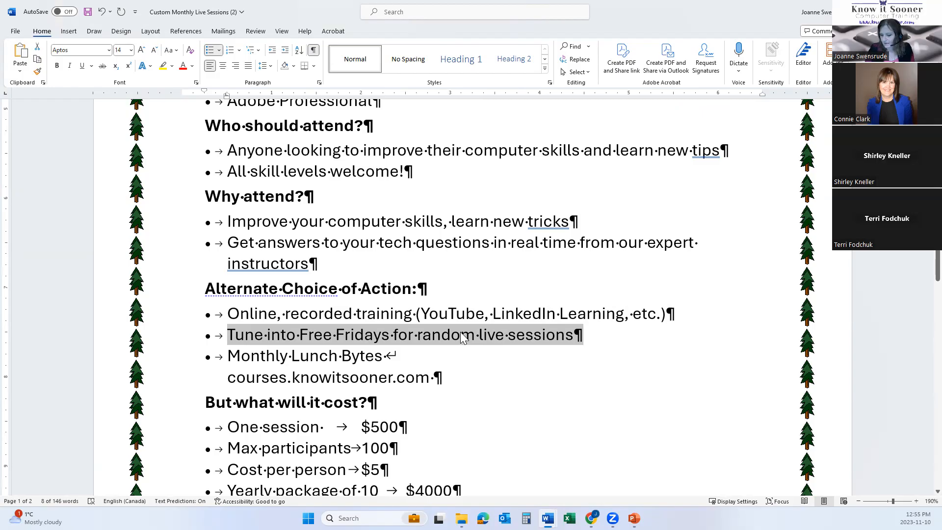
{"action": "scroll", "coordinate": [459, 335], "scroll_direction": "down", "scroll_amount": 3}
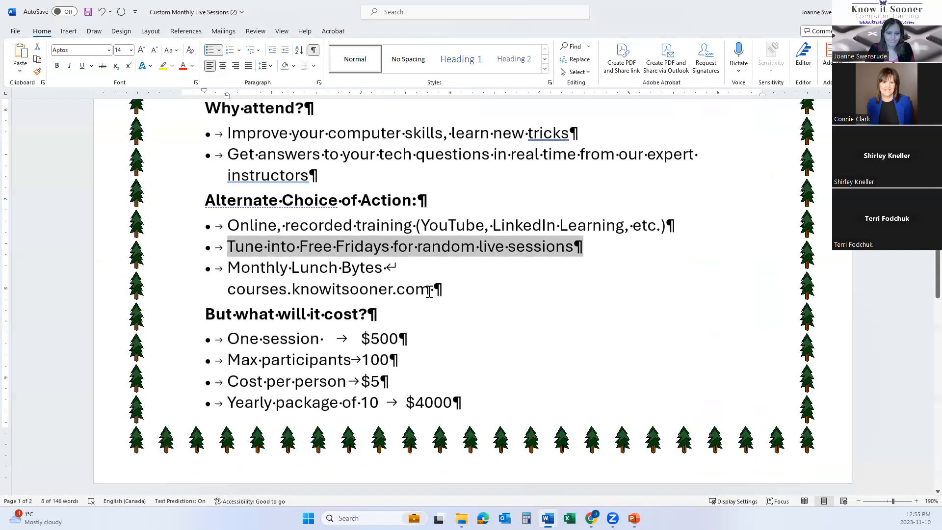
{"action": "left_click", "coordinate": [453, 250]}
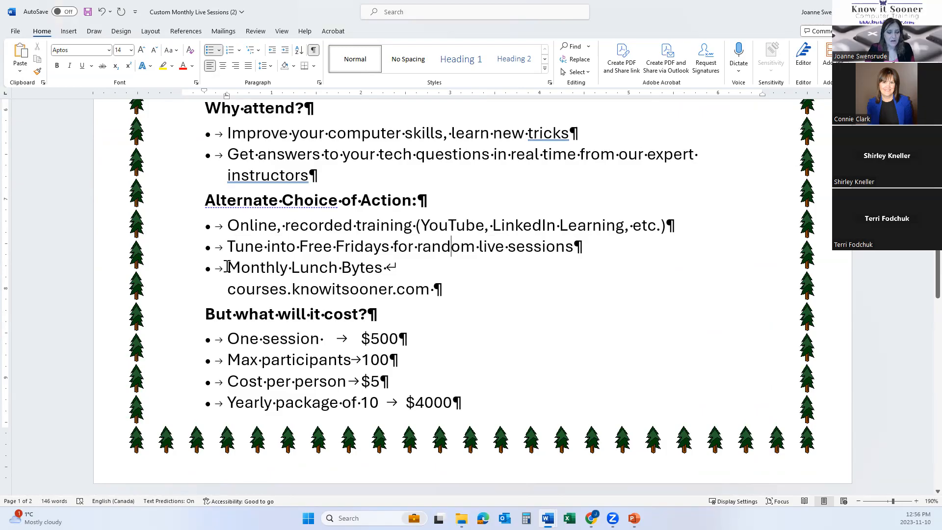
{"action": "left_click_drag", "start_coordinate": [228, 267], "coordinate": [433, 297]}
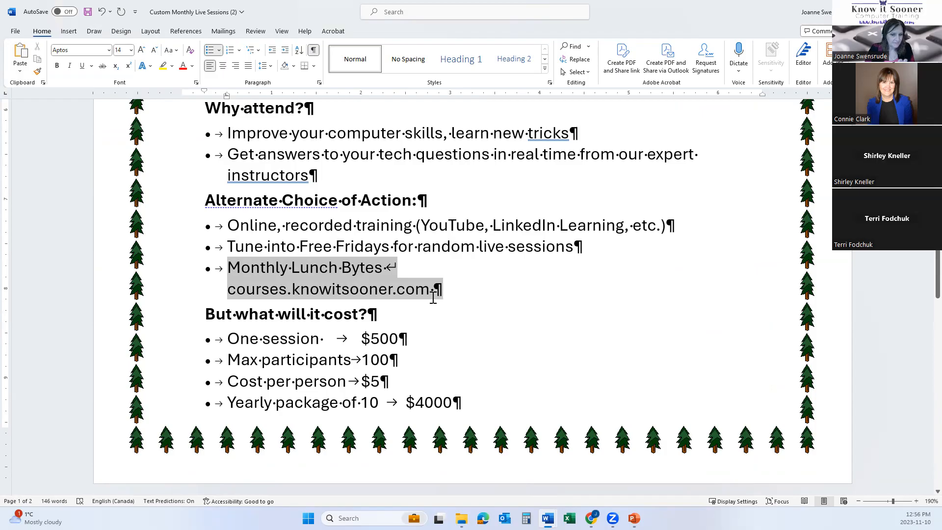
{"action": "left_click_drag", "start_coordinate": [430, 291], "coordinate": [430, 291]}
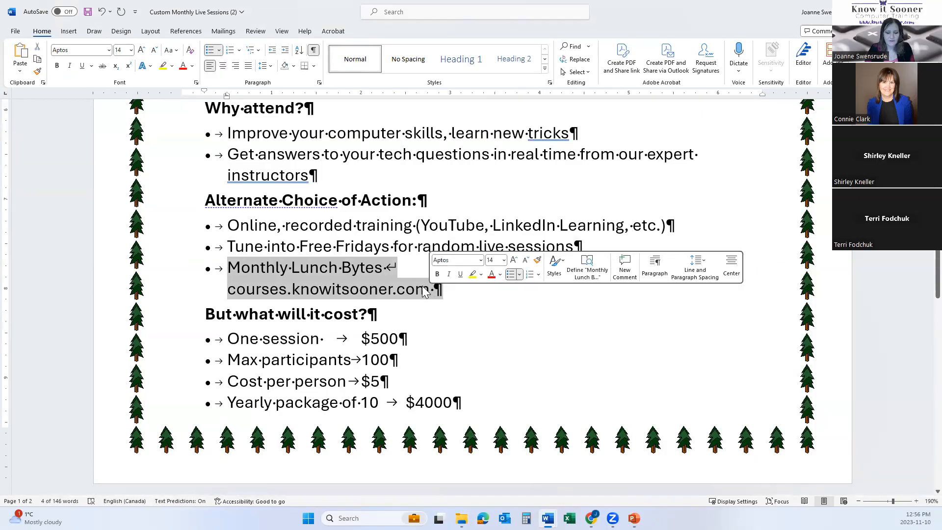
{"action": "left_click", "coordinate": [286, 290]}
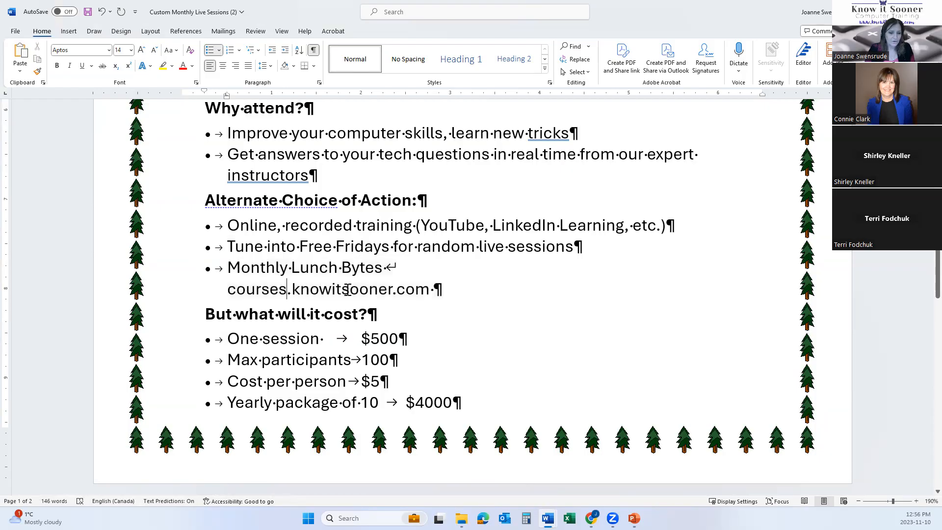
- Set a right-aligned tab stop at about 5 inches for all five bullets under "But what will it cost?"
{"action": "left_click_drag", "start_coordinate": [154, 346], "coordinate": [149, 403]}
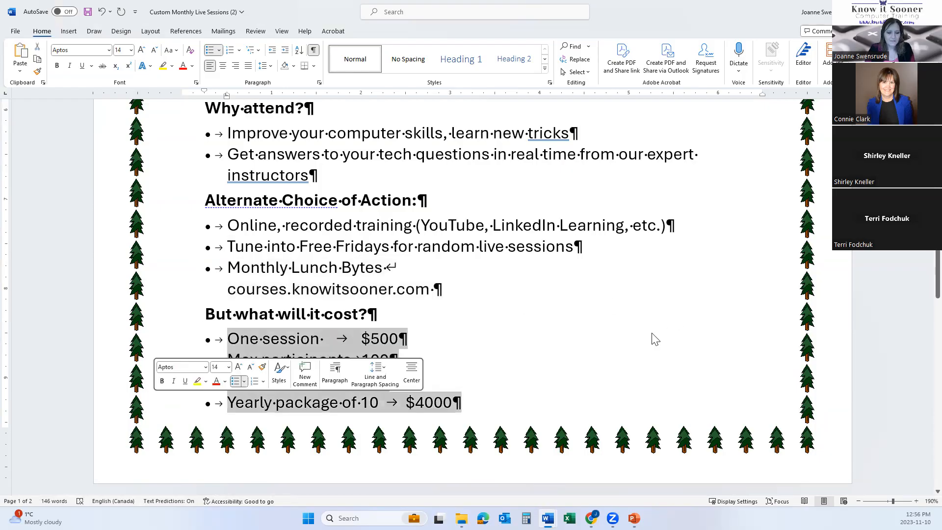
{"action": "scroll", "coordinate": [655, 338], "scroll_direction": "down", "scroll_amount": 3}
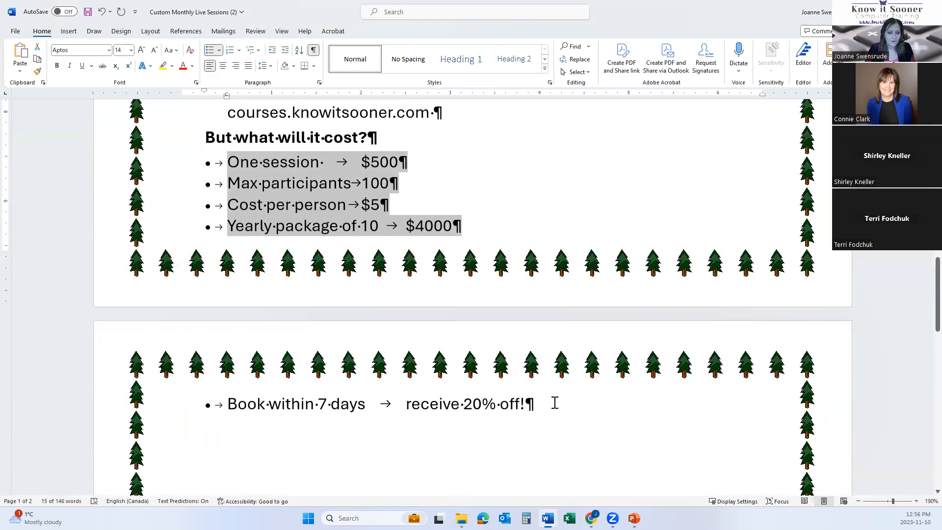
{"action": "left_click_drag", "start_coordinate": [161, 167], "coordinate": [203, 402]}
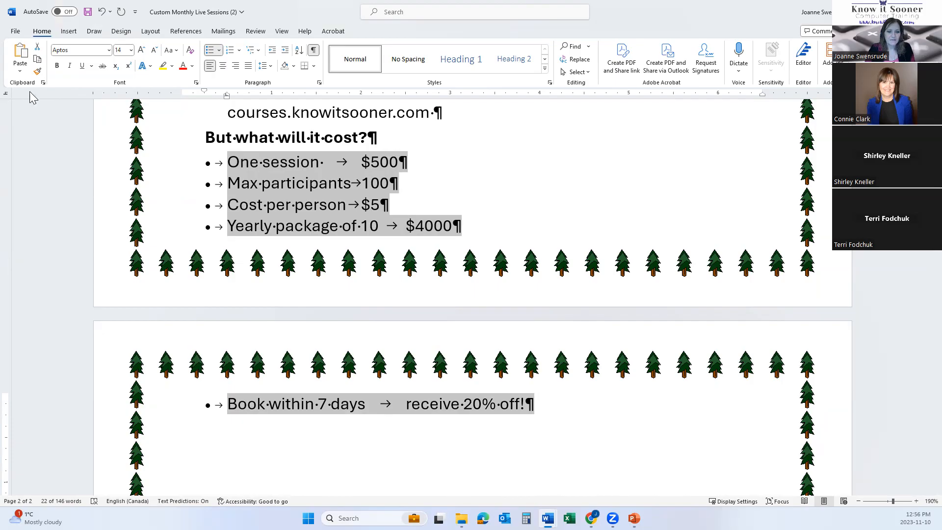
{"action": "left_click", "coordinate": [627, 96]}
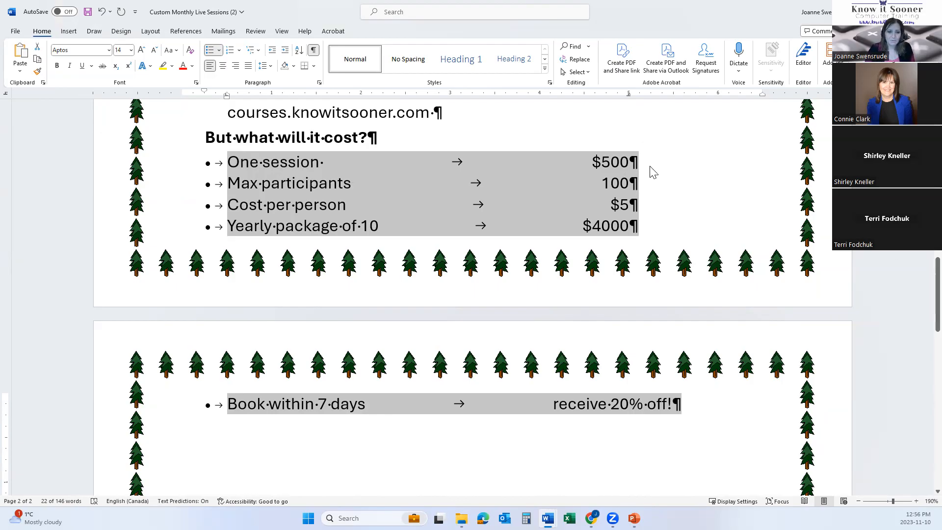
{"action": "left_click", "coordinate": [639, 210]}
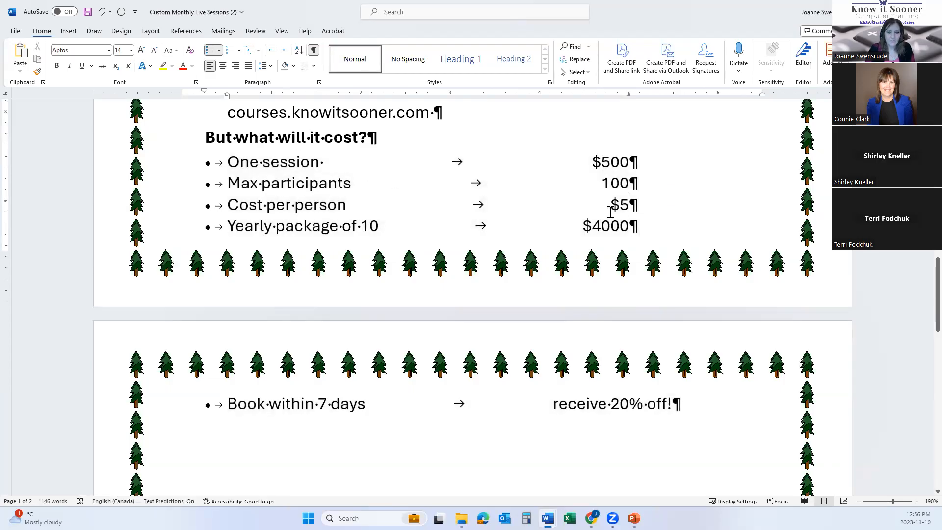
- Examine how the prices and the 20% off text line up at the right-aligned tab under "But what will it cost?"
{"action": "left_click_drag", "start_coordinate": [608, 210], "coordinate": [630, 210]}
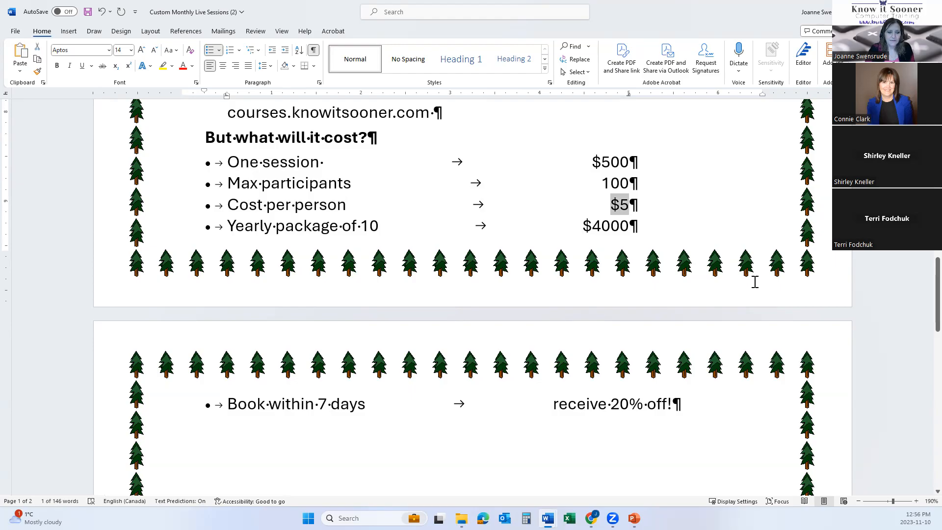
{"action": "left_click", "coordinate": [653, 203]}
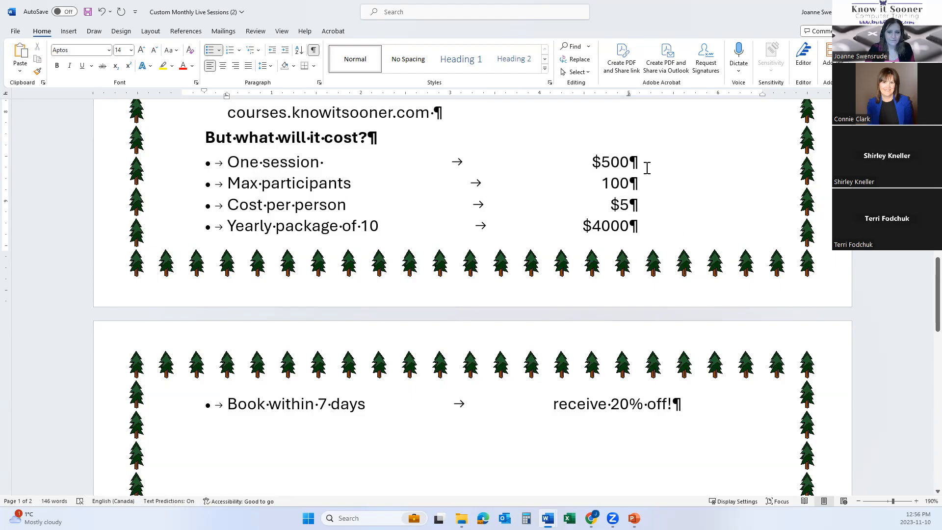
{"action": "left_click_drag", "start_coordinate": [632, 164], "coordinate": [609, 166]}
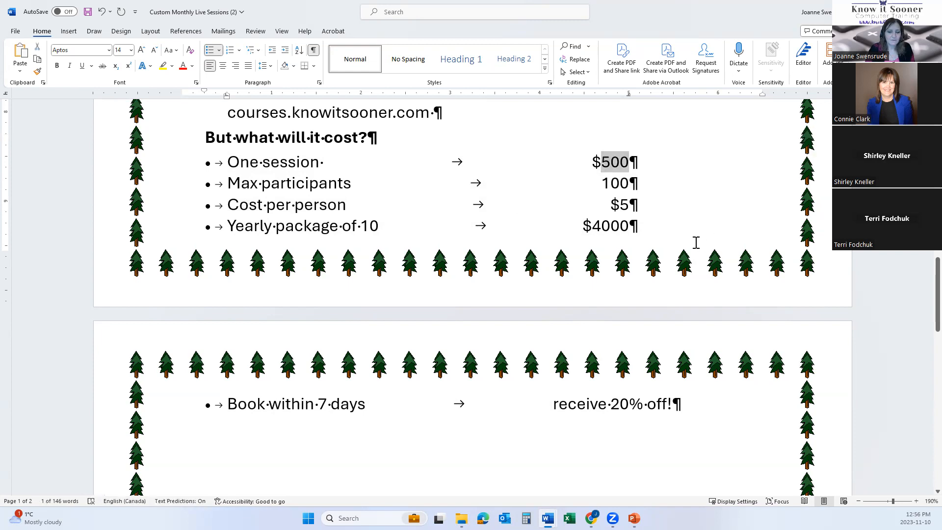
{"action": "left_click", "coordinate": [676, 229]}
{"action": "left_click_drag", "start_coordinate": [632, 226], "coordinate": [600, 226]}
{"action": "left_click", "coordinate": [647, 228]}
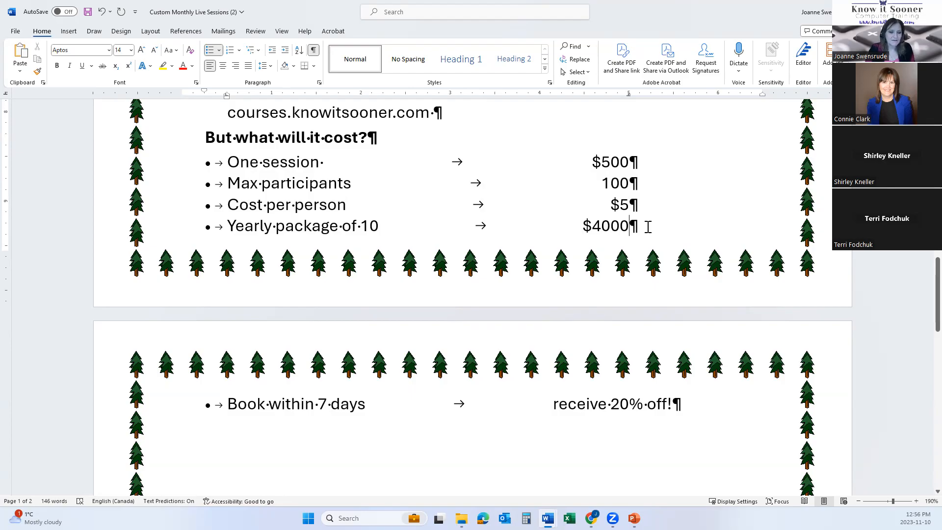
{"action": "left_click_drag", "start_coordinate": [592, 226], "coordinate": [635, 229]}
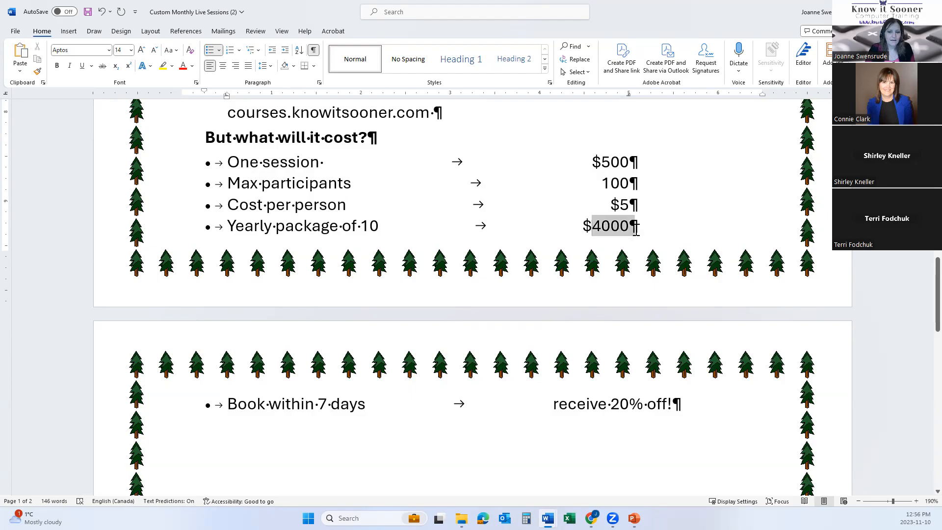
{"action": "left_click", "coordinate": [667, 409]}
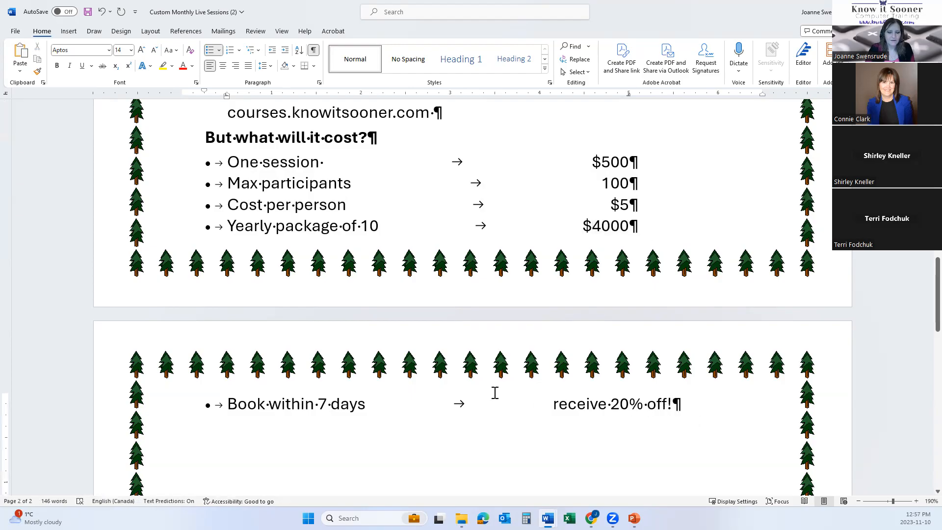
- Reduce the page's top margin slightly so the "Book within 7 days" bullet fits on the first page
{"action": "scroll", "coordinate": [507, 375], "scroll_direction": "up", "scroll_amount": 10}
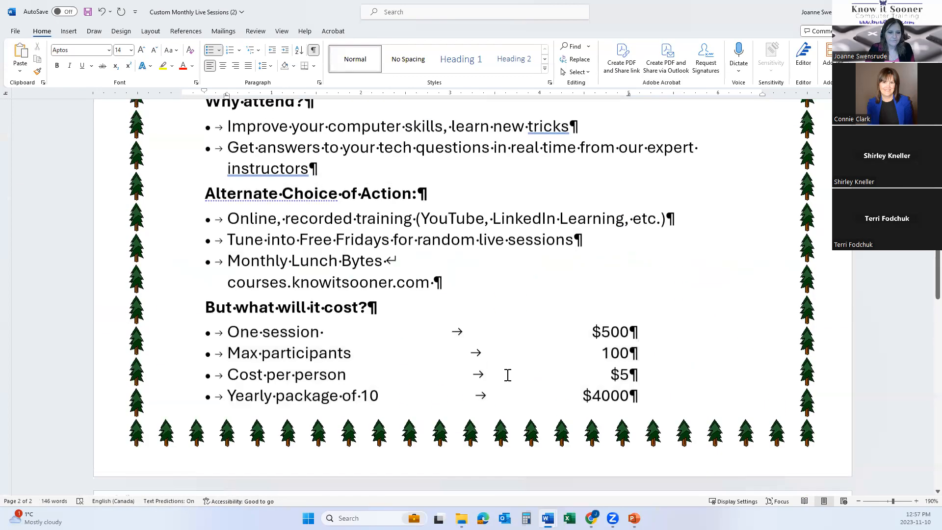
{"action": "scroll", "coordinate": [507, 375], "scroll_direction": "up", "scroll_amount": 3}
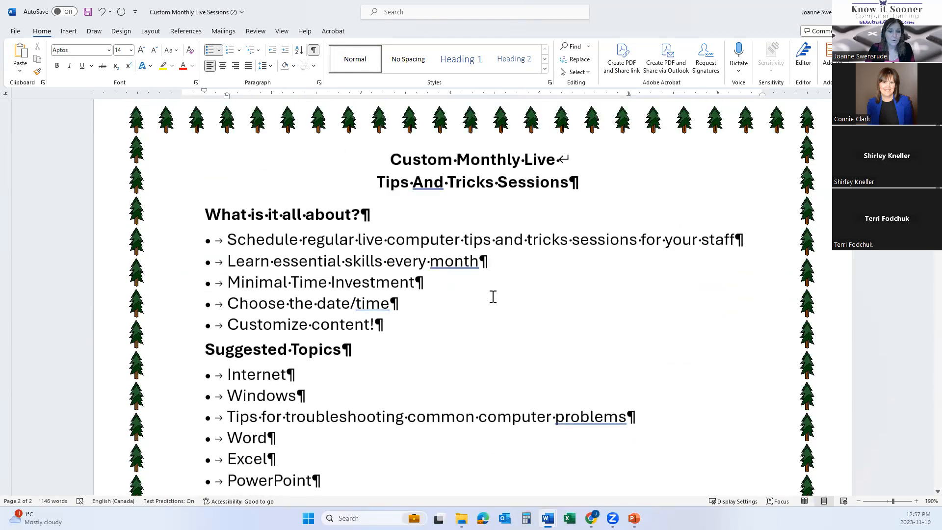
{"action": "left_click", "coordinate": [256, 197]}
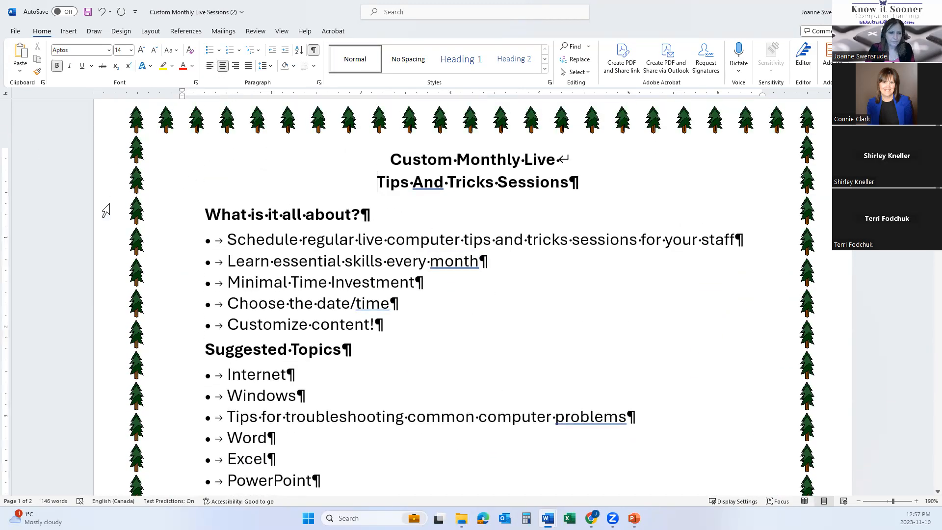
{"action": "left_click_drag", "start_coordinate": [4, 148], "coordinate": [3, 147]}
{"action": "scroll", "coordinate": [388, 247], "scroll_direction": "down", "scroll_amount": 3}
{"action": "scroll", "coordinate": [388, 248], "scroll_direction": "down", "scroll_amount": 8}
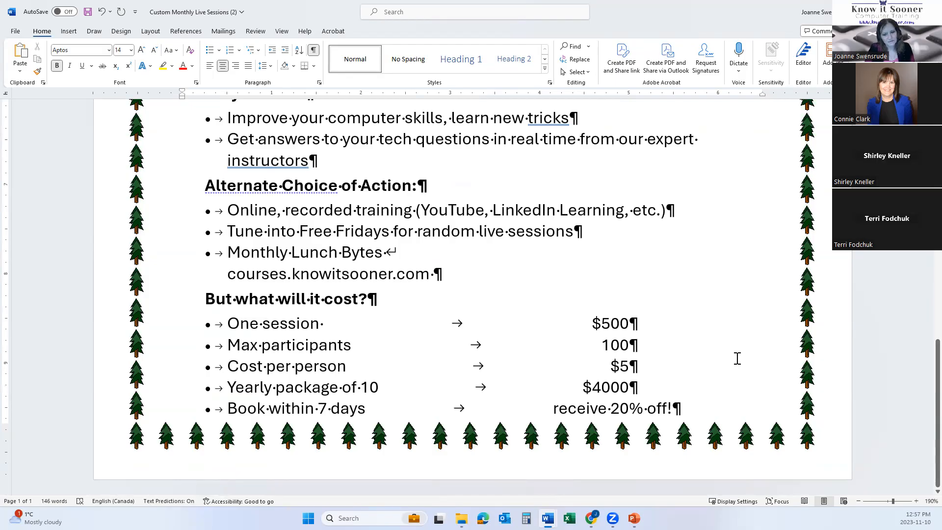
- Look through the multilevel list formats available for the "Word" bullet under "Suggested Topics" without applying one
{"action": "scroll", "coordinate": [409, 280], "scroll_direction": "up", "scroll_amount": 8}
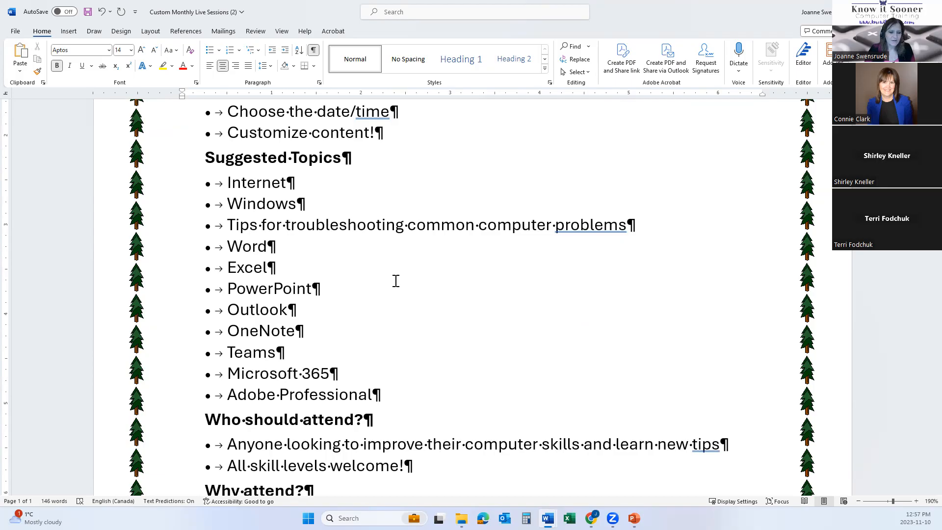
{"action": "scroll", "coordinate": [396, 280], "scroll_direction": "up", "scroll_amount": 2}
{"action": "left_click", "coordinate": [270, 290]}
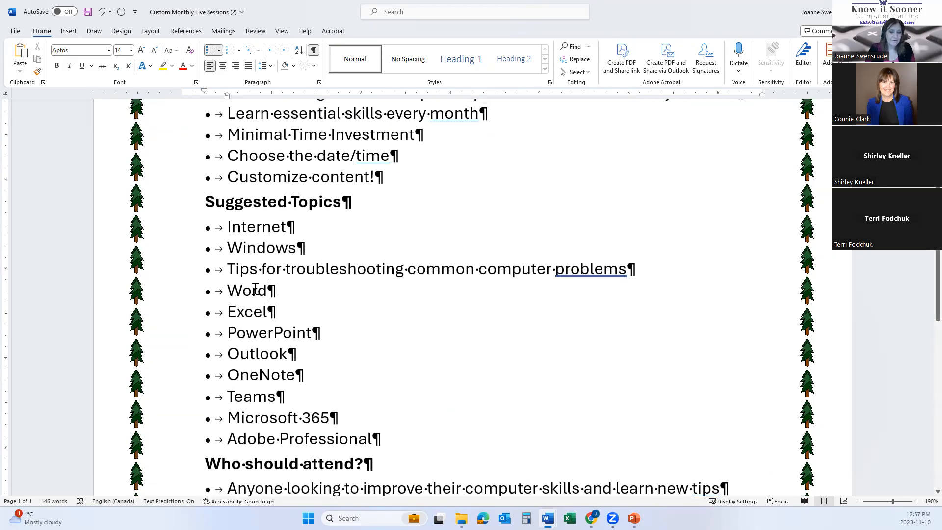
{"action": "left_click_drag", "start_coordinate": [228, 290], "coordinate": [275, 290]}
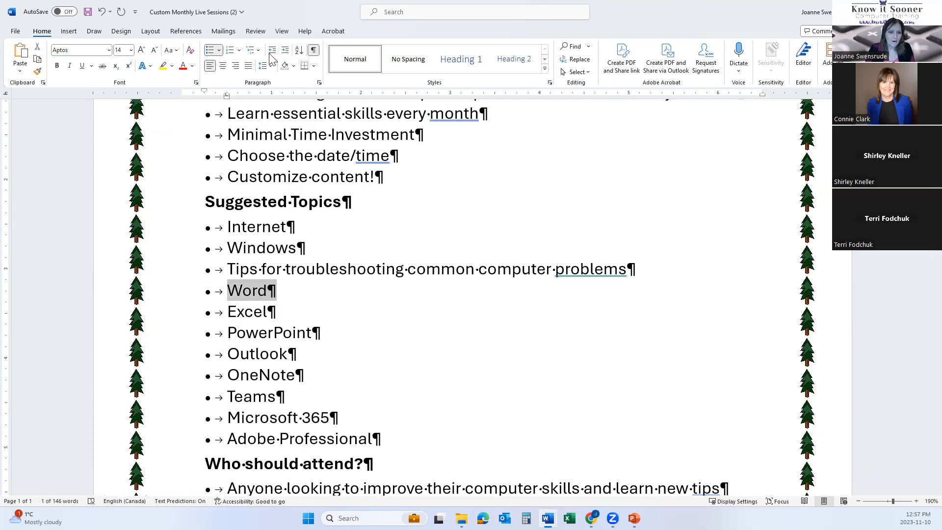
{"action": "left_click", "coordinate": [251, 50]}
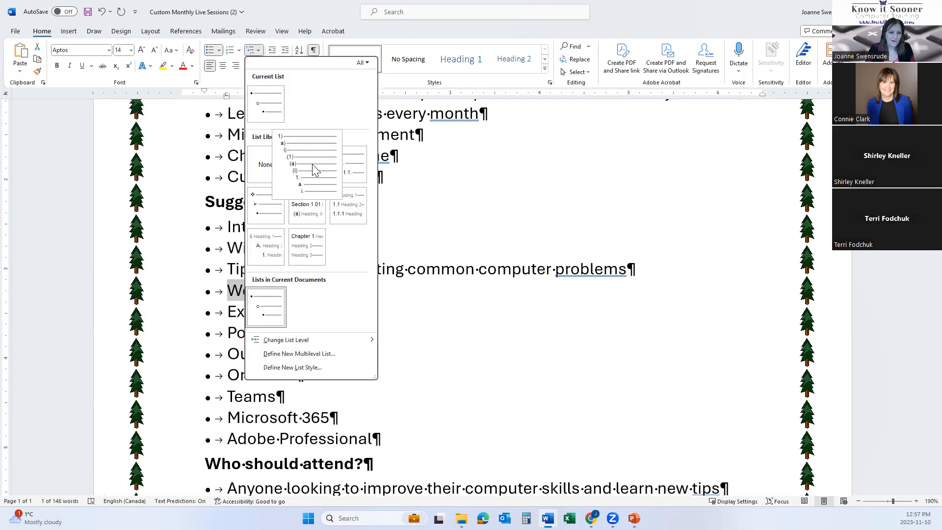
{"action": "left_click", "coordinate": [489, 210]}
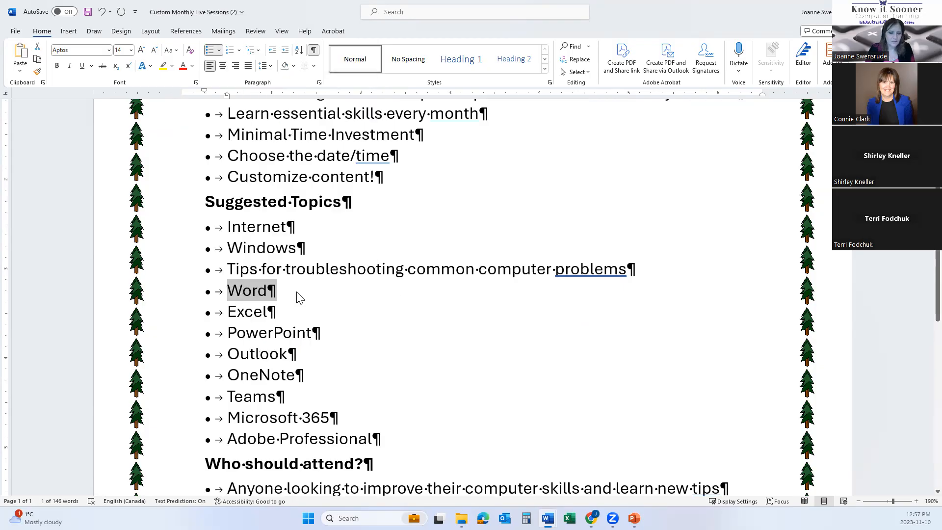
{"action": "left_click", "coordinate": [280, 312]}
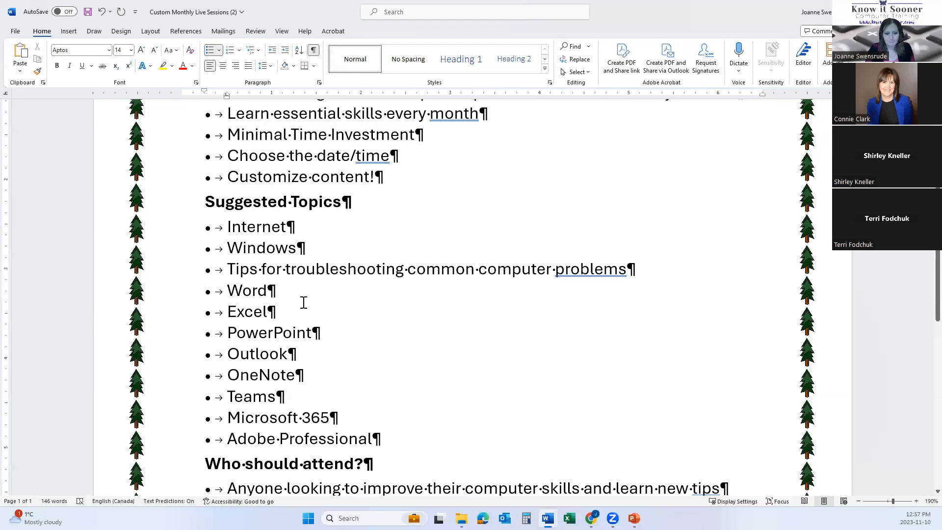
{"action": "left_click", "coordinate": [303, 354]}
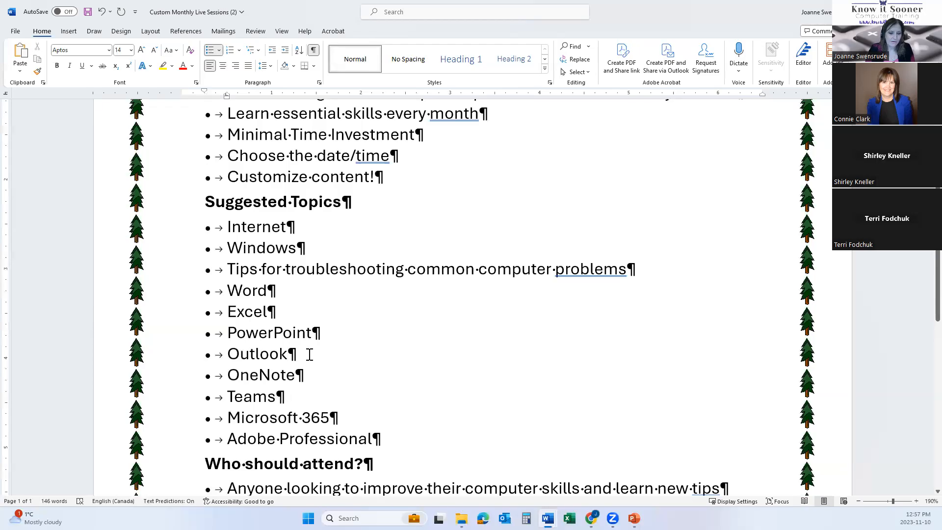
{"action": "scroll", "coordinate": [327, 366], "scroll_direction": "down", "scroll_amount": 2}
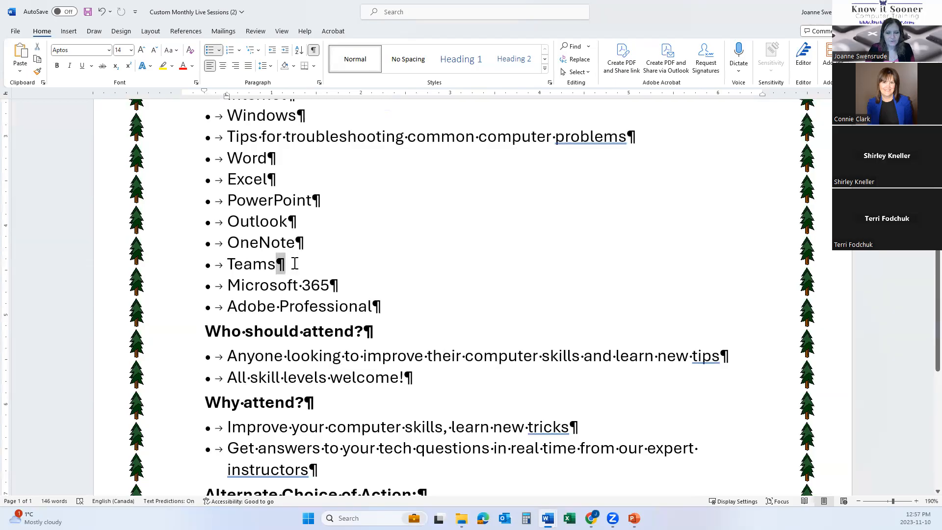
{"action": "left_click", "coordinate": [296, 242]}
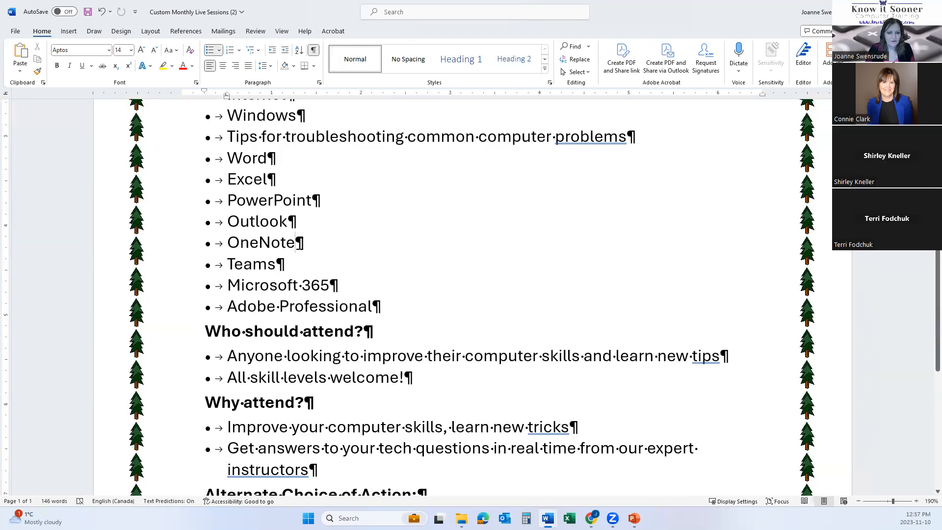
{"action": "left_click", "coordinate": [227, 243]}
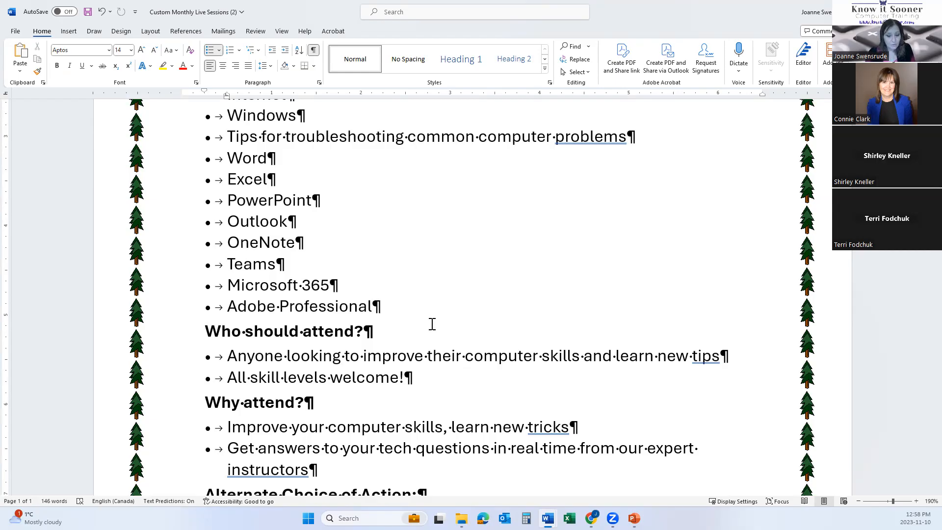
- Select the "But what will it cost?" heading together with all five bullets beneath it
{"action": "scroll", "coordinate": [431, 324], "scroll_direction": "down", "scroll_amount": 3}
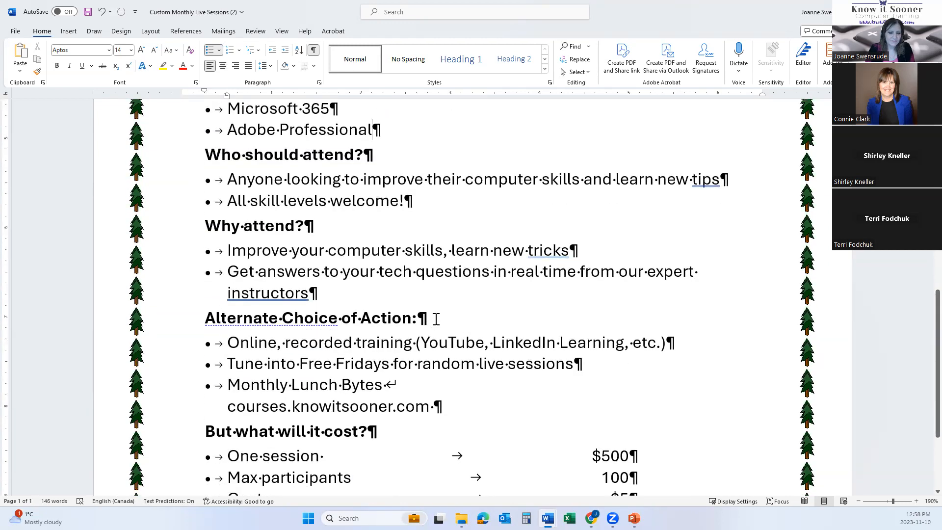
{"action": "scroll", "coordinate": [434, 321], "scroll_direction": "down", "scroll_amount": 3}
{"action": "scroll", "coordinate": [438, 317], "scroll_direction": "up", "scroll_amount": 4}
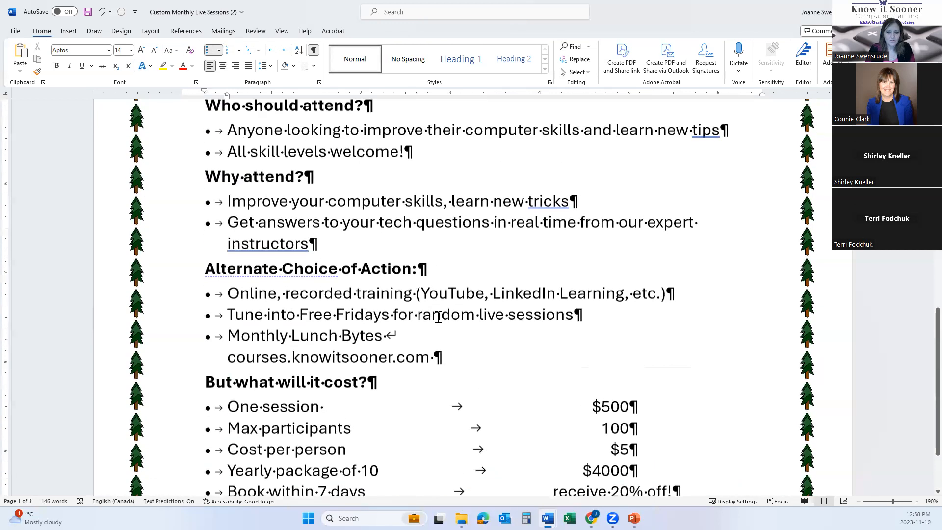
{"action": "scroll", "coordinate": [438, 317], "scroll_direction": "up", "scroll_amount": 10}
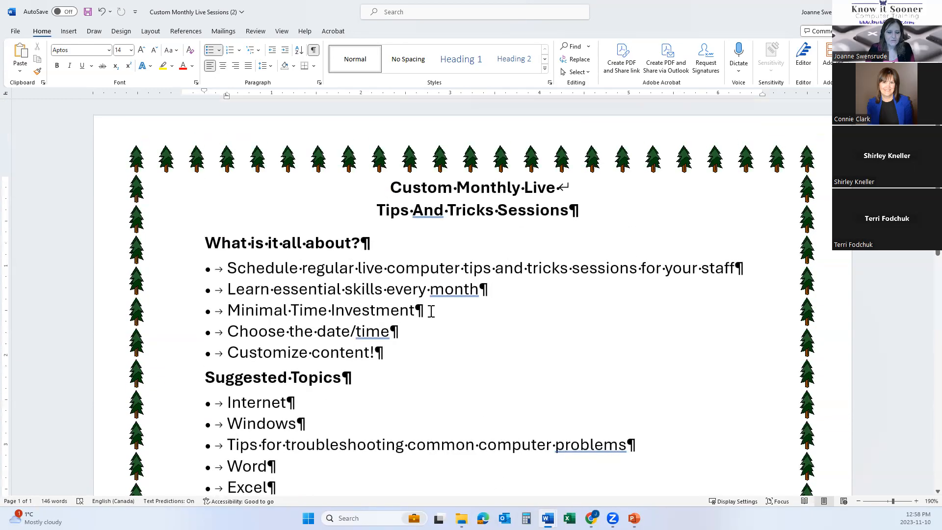
{"action": "scroll", "coordinate": [401, 325], "scroll_direction": "down", "scroll_amount": 11}
{"action": "scroll", "coordinate": [396, 334], "scroll_direction": "down", "scroll_amount": 2}
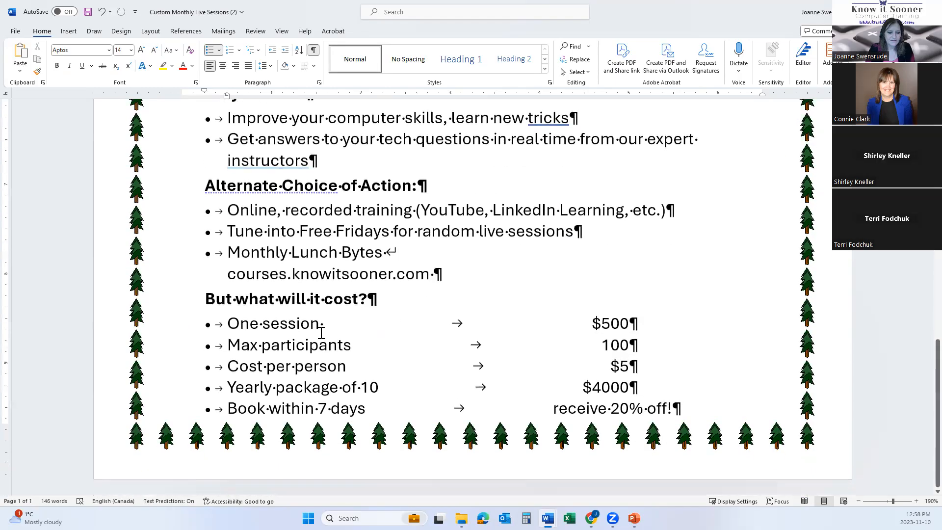
{"action": "left_click_drag", "start_coordinate": [204, 298], "coordinate": [696, 417]}
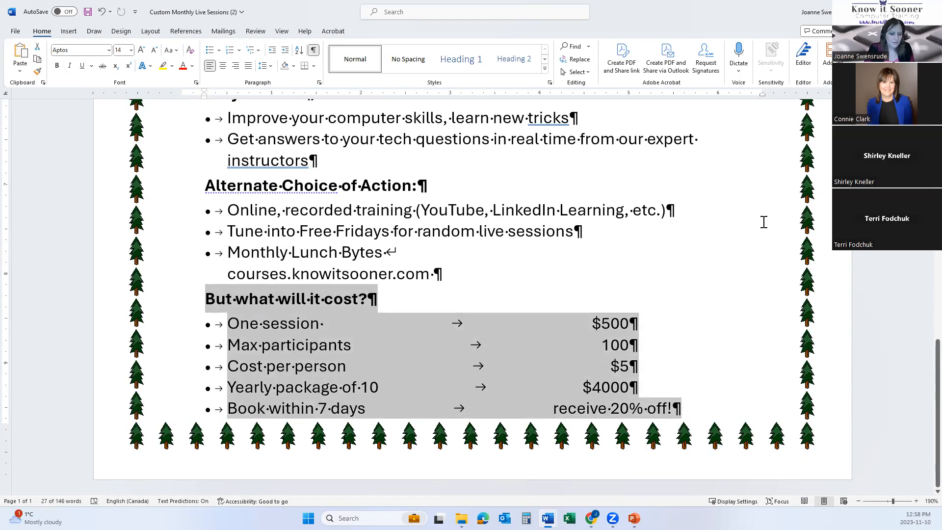